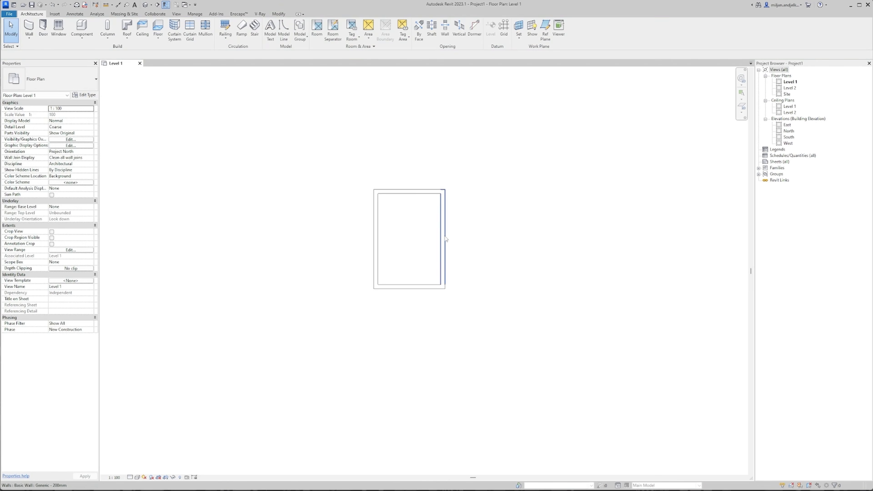
Set the room's interior width to 1800 mm and its interior length to 3000 mm.
left_click(444, 240)
scroll(405, 232, "up", 1)
left_click(411, 329)
type("1800")
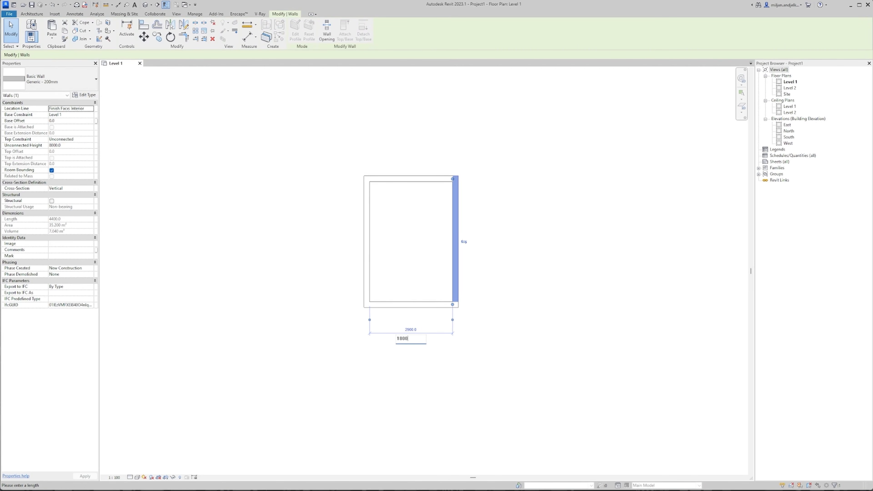
key("Return")
left_click(396, 305)
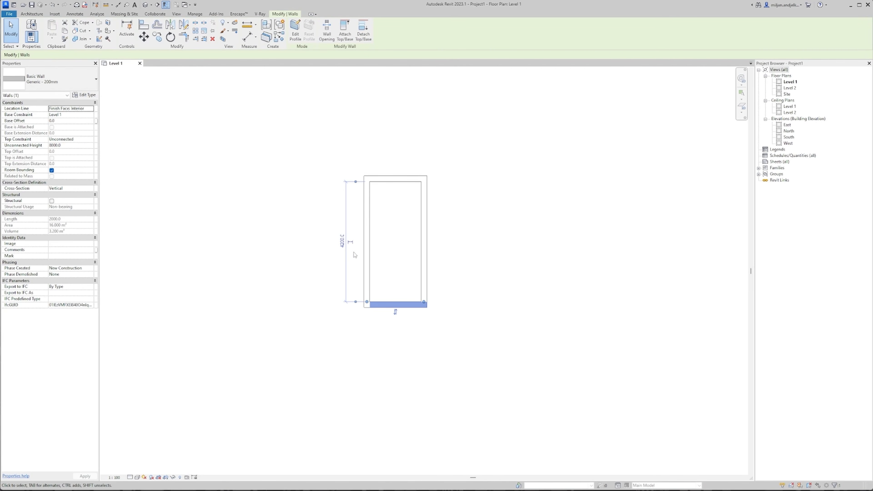
left_click(342, 241)
type("3000")
key("Return")
Select all four connected walls and constrain their tops up to Level 2.
left_click(278, 216)
key("Tab")
left_click(366, 240)
left_click(90, 139)
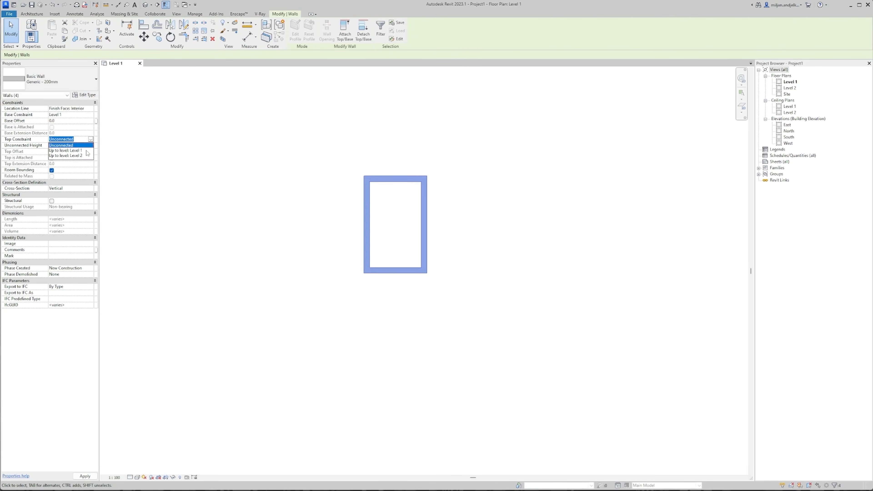
left_click(79, 156)
left_click(263, 199)
Start placing a window and choose the M_Fixed 0915 x 1830mm type.
scroll(354, 220, "up", 3)
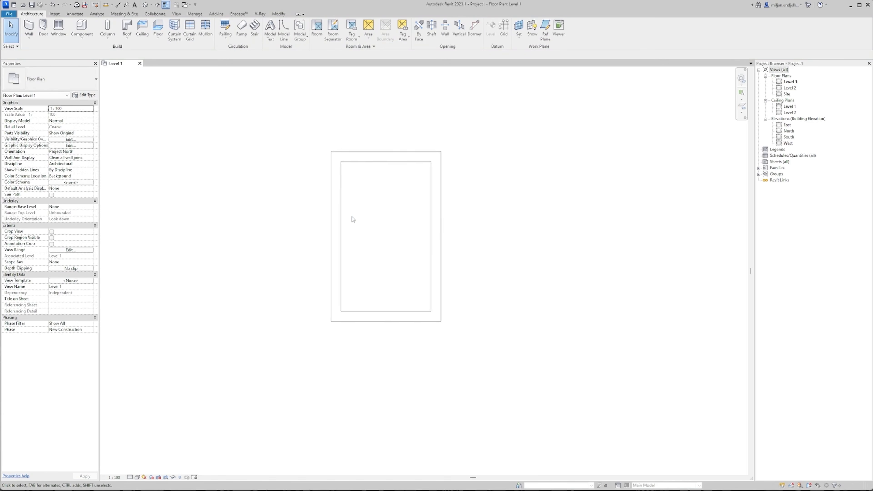
key("w")
key("n")
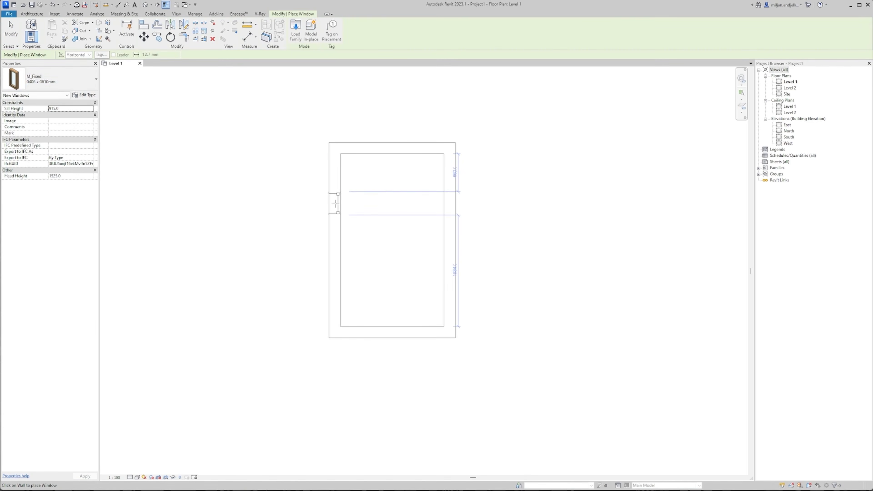
left_click(51, 79)
scroll(41, 144, "up", 1)
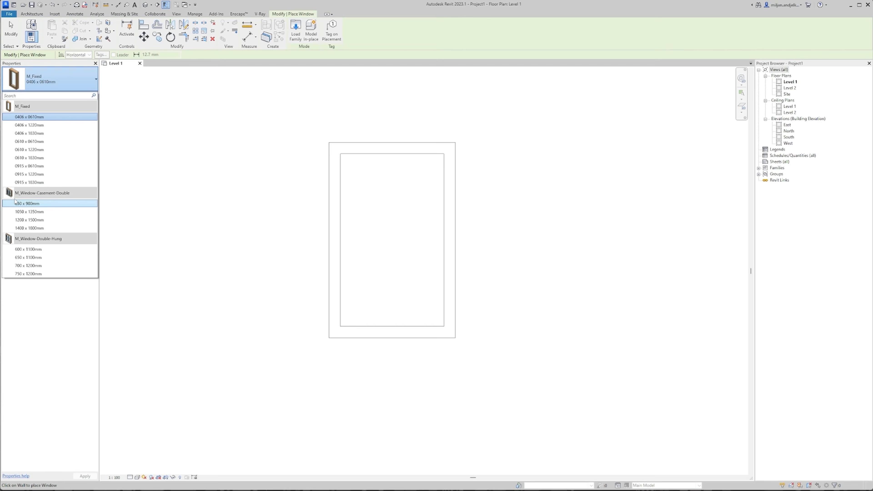
left_click(34, 180)
Duplicate the window type as 1400 x 1800mm and set its height to 1800 and its width to 1400.
left_click(84, 94)
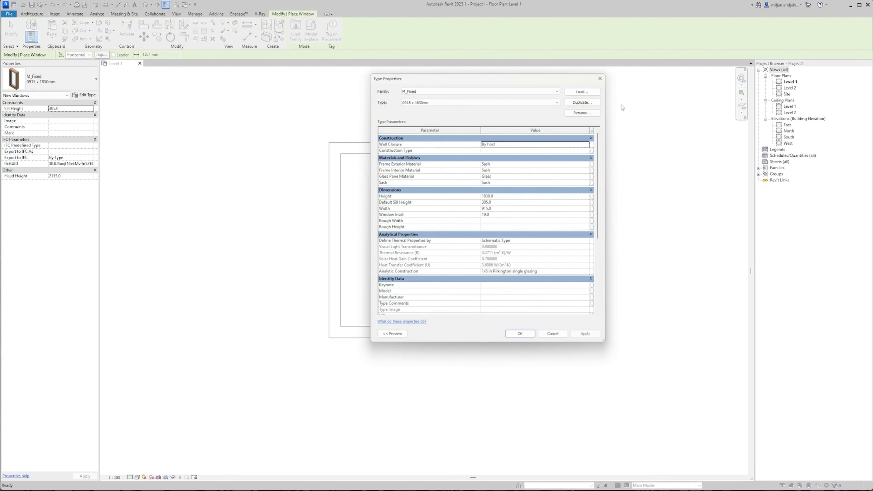
left_click(586, 103)
left_click(490, 205)
key("BackSpace")
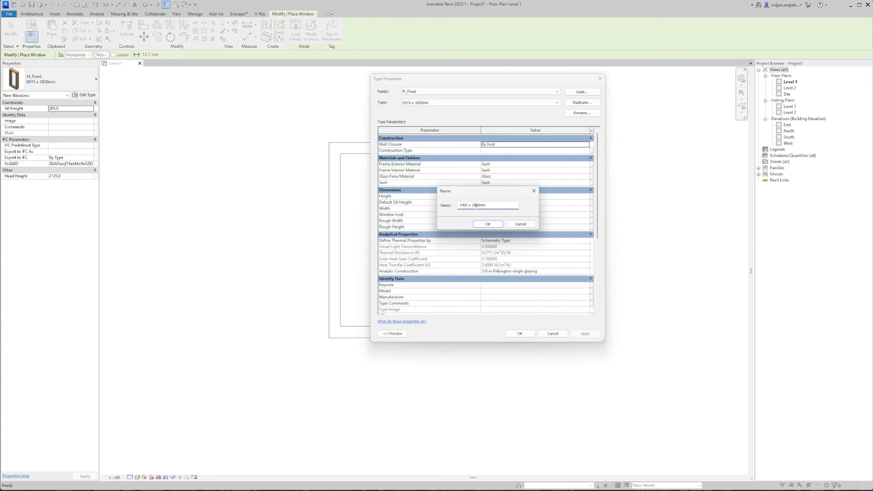
left_click(487, 224)
left_click(502, 196)
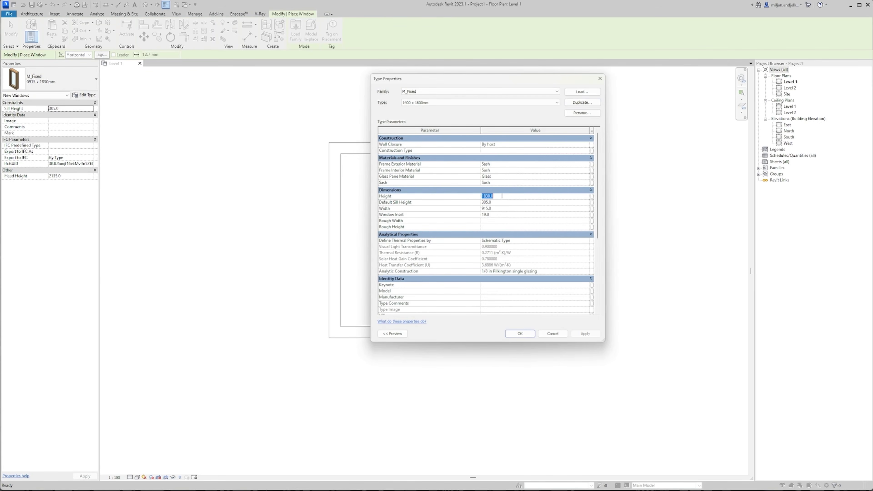
left_click(520, 334)
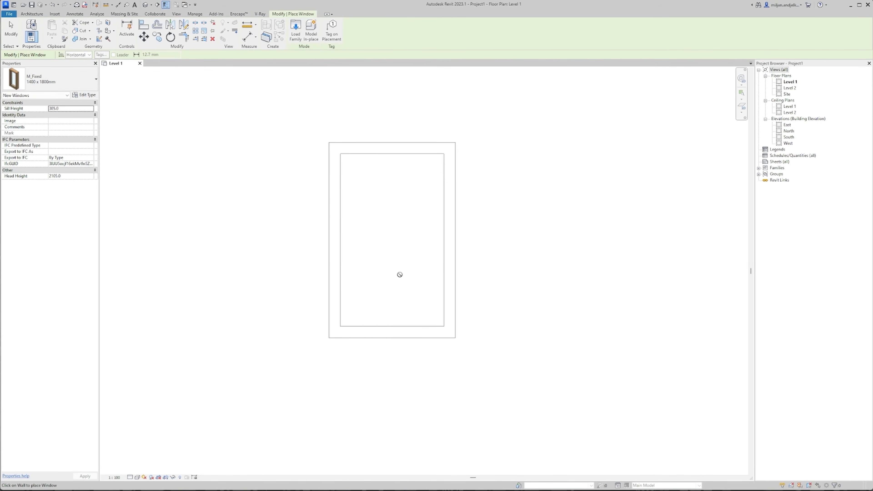
Place the 1400 x 1800mm window in the left long wall and set its sill height to 600.
left_click(334, 223)
key("Escape")
key("Escape")
left_click(331, 229)
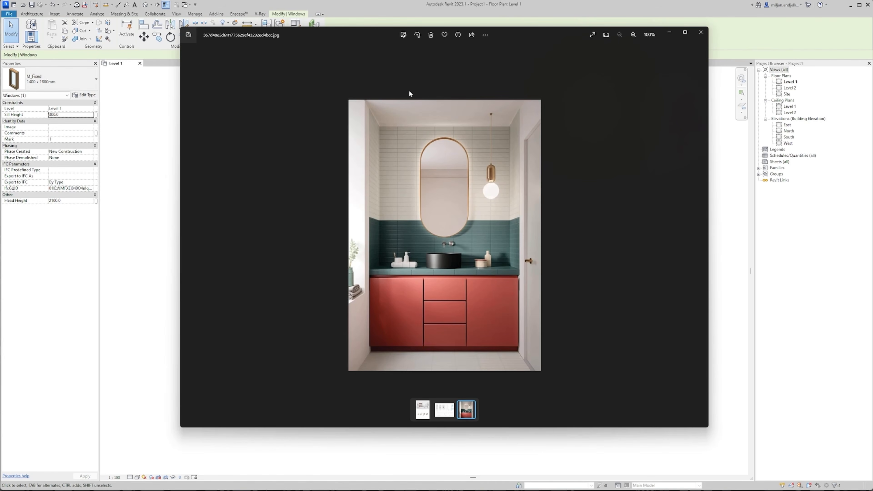
left_click(412, 7)
type("600")
key("Return")
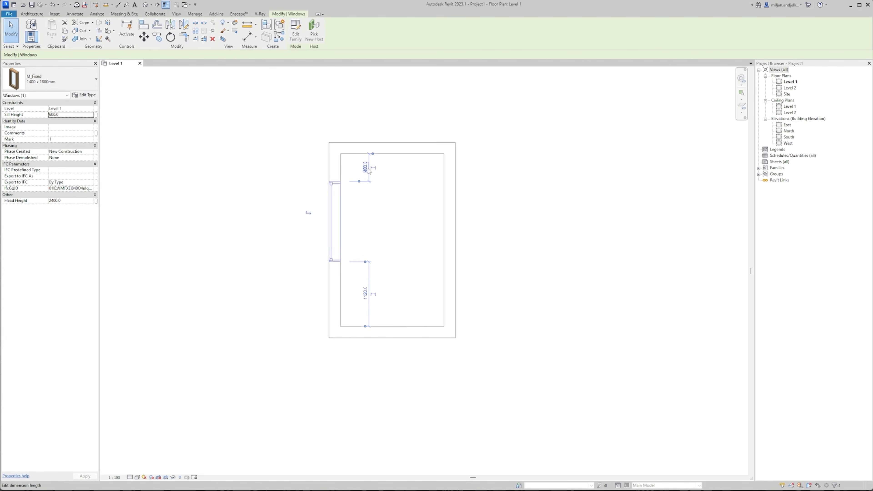
Set the window's distance from the upper wall's inner face to 700 mm and compare with the reference photo.
left_click(366, 168)
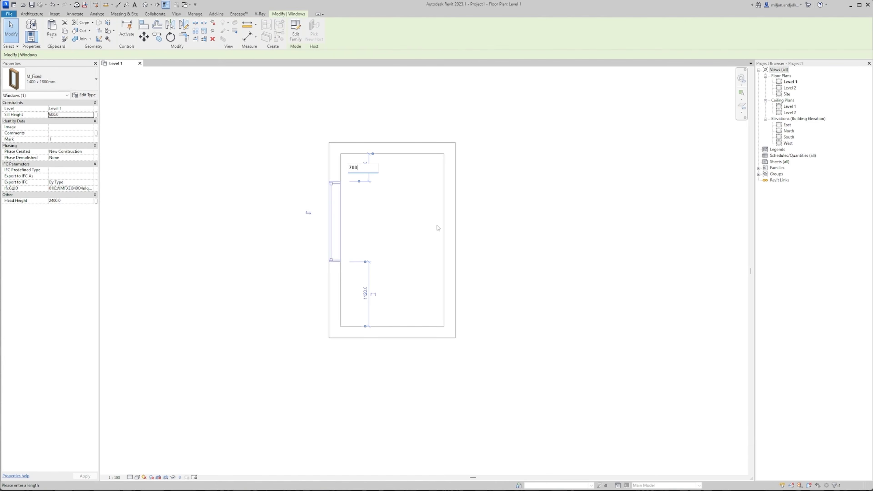
type("700")
key("Return")
key("alt+Tab")
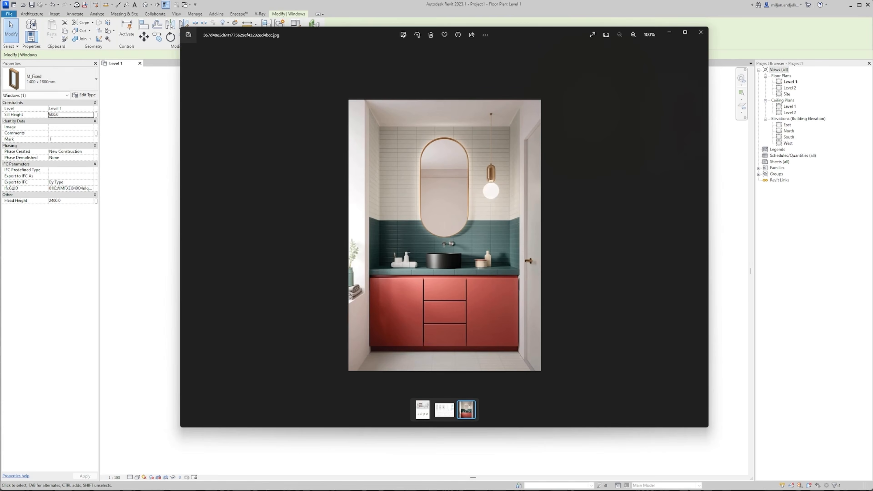
left_click(781, 466)
left_click(410, 239)
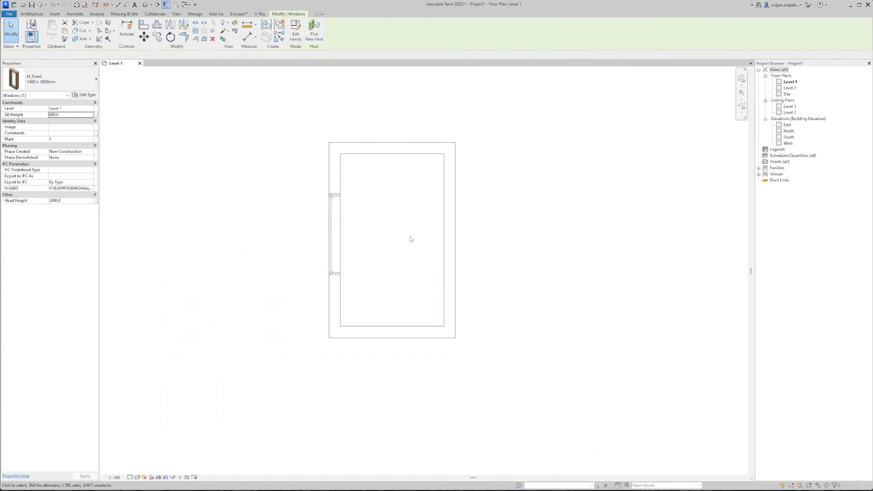
Open the default 3D view and set the elevation of Level 2 to 3000.
left_click(145, 5)
left_click_drag(168, 64, 128, 64)
scroll(402, 223, "up", 3)
scroll(401, 223, "down", 3)
middle_click_drag(372, 228, 339, 217, "shift")
scroll(369, 192, "up", 2)
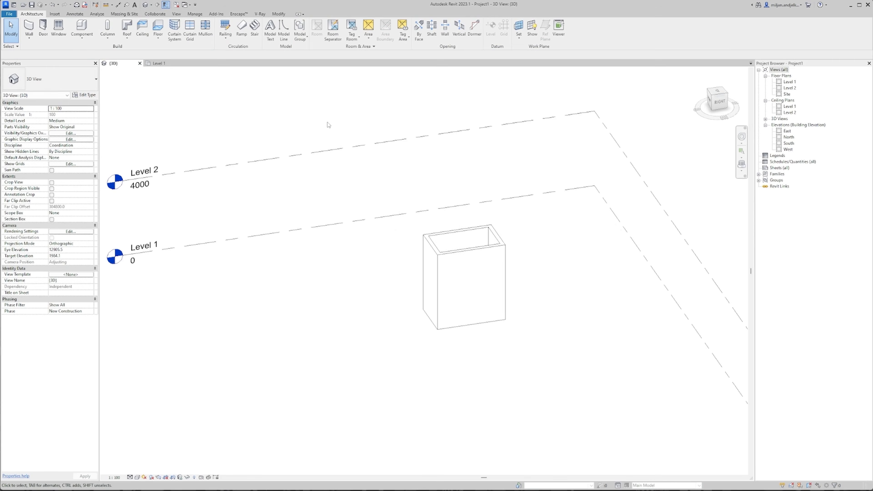
left_click(318, 150)
middle_click_drag(306, 191, 344, 187)
left_click(77, 109)
type("3")
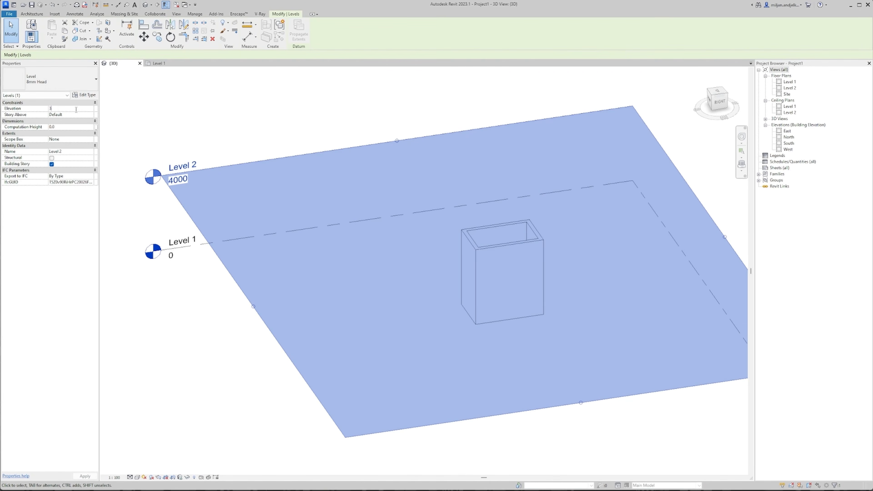
type("000")
left_click(196, 82)
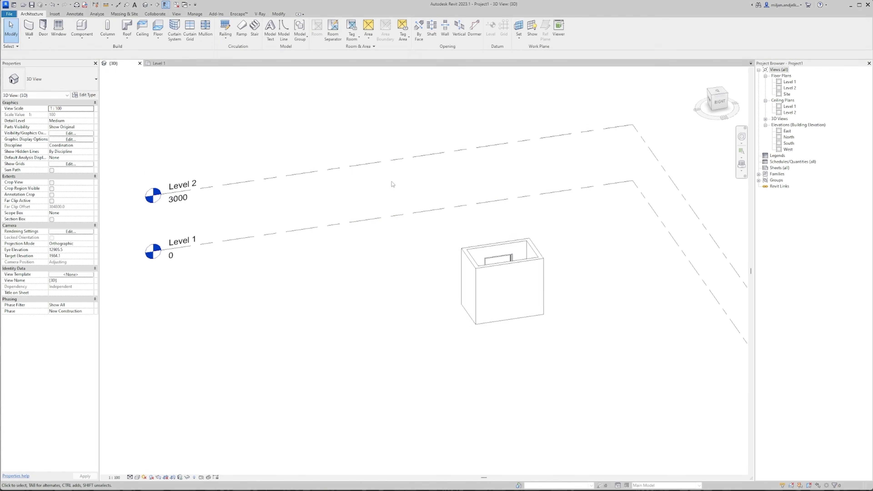
Create a Generic 150mm floor on Level 1 with a rectangular boundary along the outer corners of the walls.
left_click(160, 63)
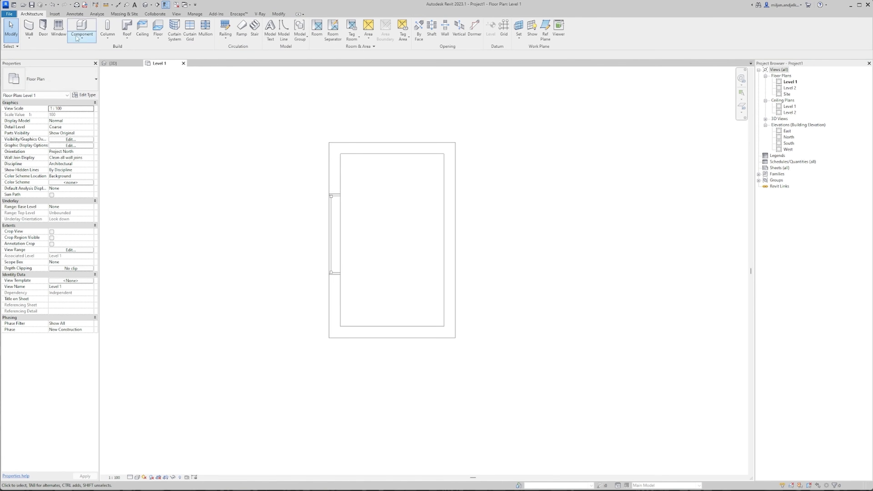
left_click(158, 27)
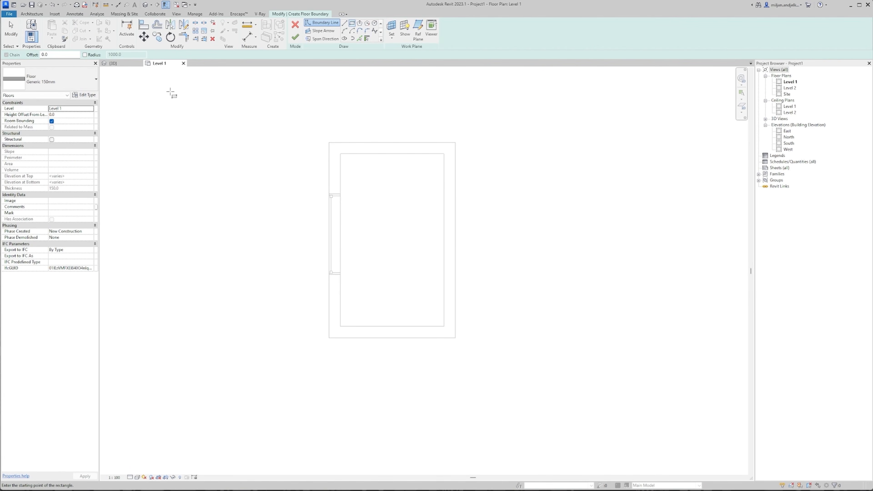
left_click(329, 142)
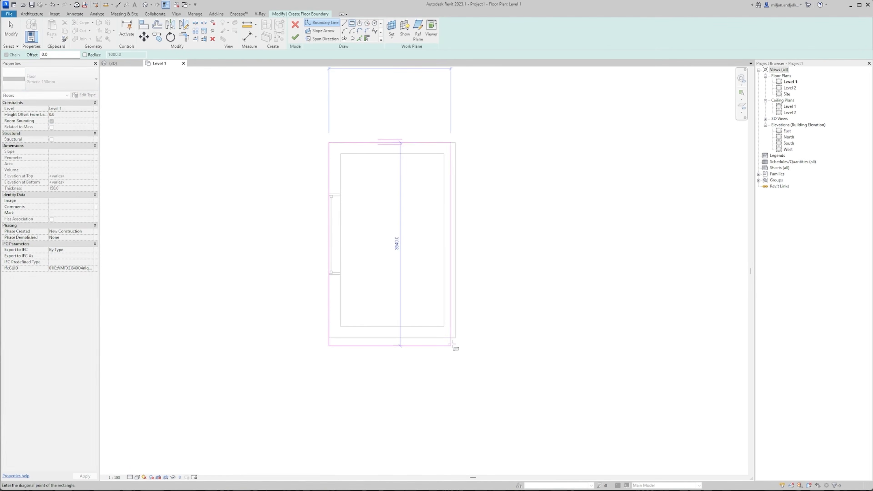
left_click(456, 338)
left_click(296, 37)
Copy the floor and paste it aligned to Level 2 as the room's upper slab.
left_click(112, 63)
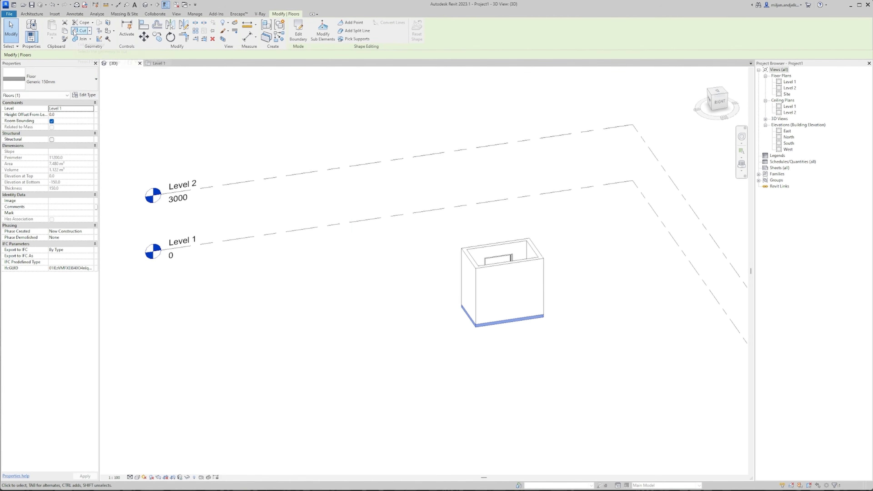
key("ctrl+c")
left_click(52, 41)
left_click(63, 64)
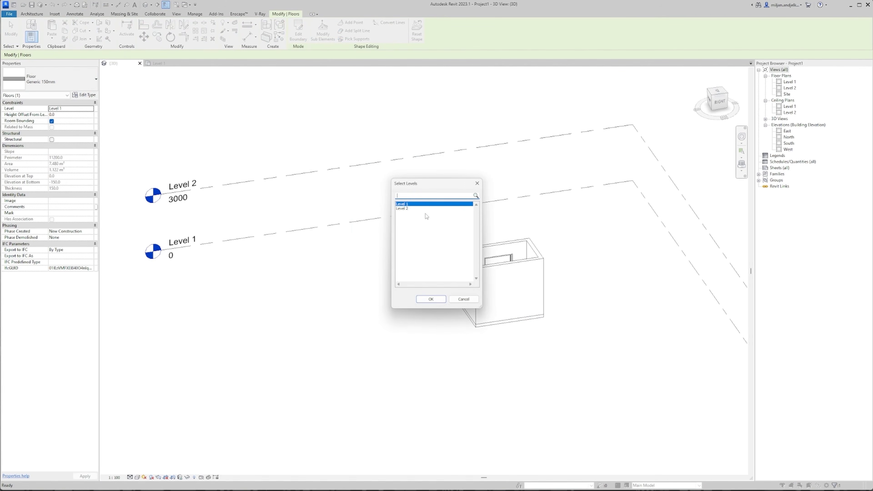
left_click(403, 208)
left_click(431, 298)
scroll(521, 273, "up", 3)
key("Escape")
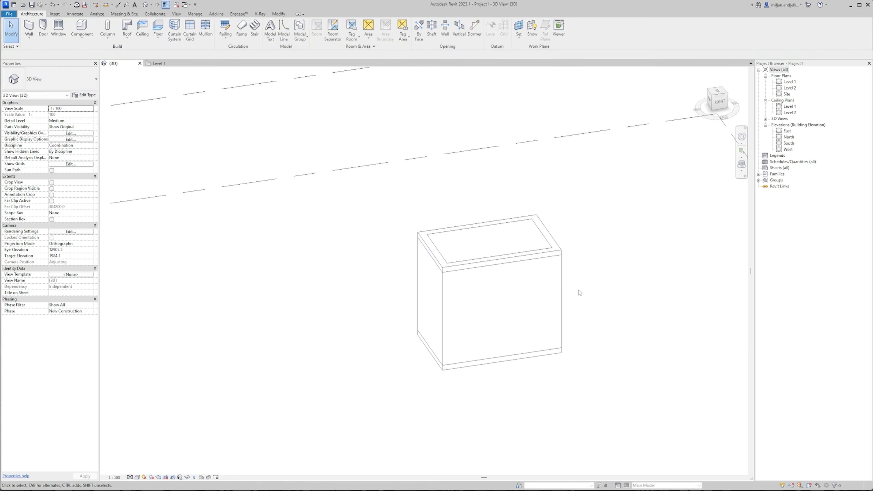
Change the top offset of all four walls so they end beneath the upper slab.
key("Tab")
left_click(565, 294)
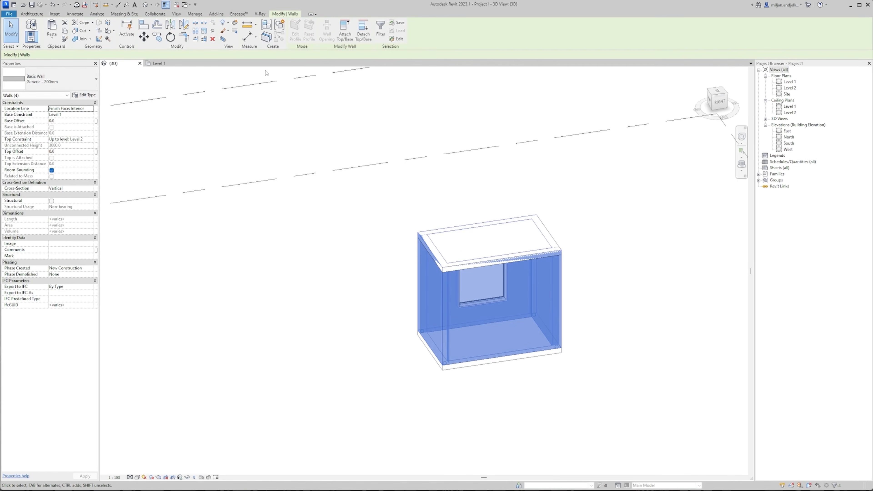
left_click(61, 151)
left_click(237, 245)
scroll(416, 223, "up", 3)
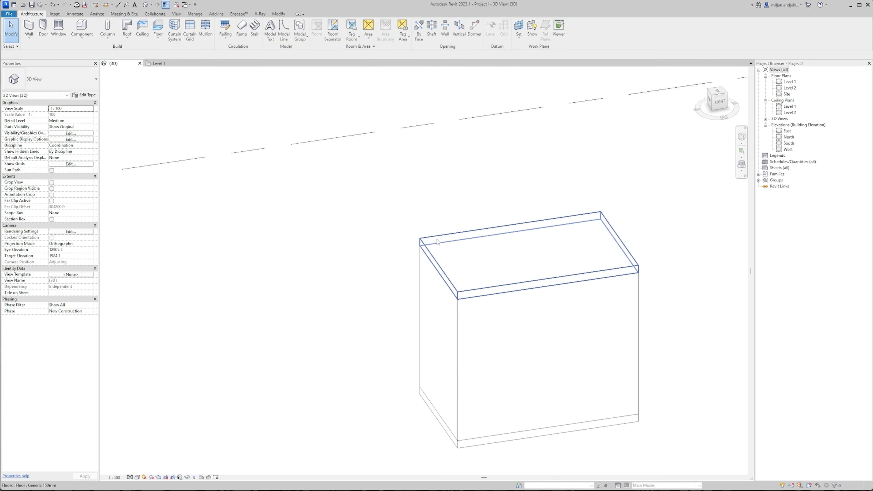
left_click(435, 236)
middle_click_drag(435, 237, 382, 220)
left_click(247, 102)
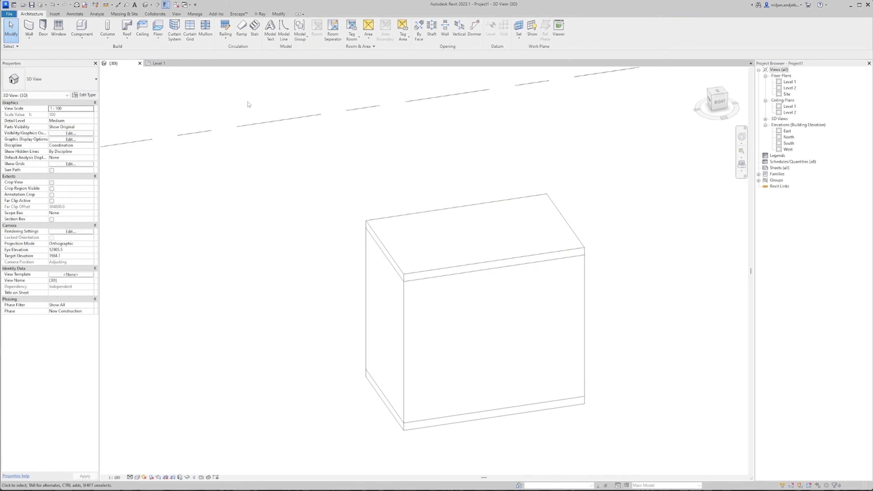
Place a camera in the Level 1 plan, centred near the lower wall and aimed straight past the upper wall.
left_click(167, 64)
scroll(341, 251, "up", 2)
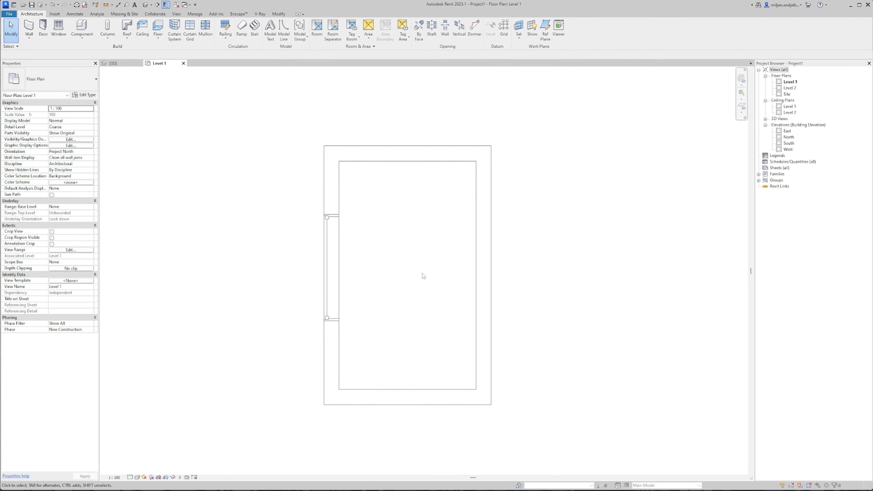
middle_click_drag(417, 310, 415, 302)
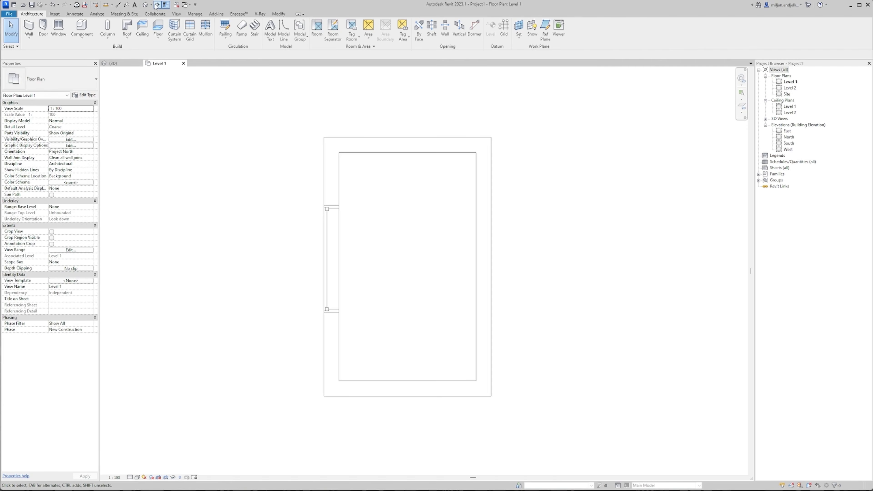
left_click(152, 4)
left_click(157, 18)
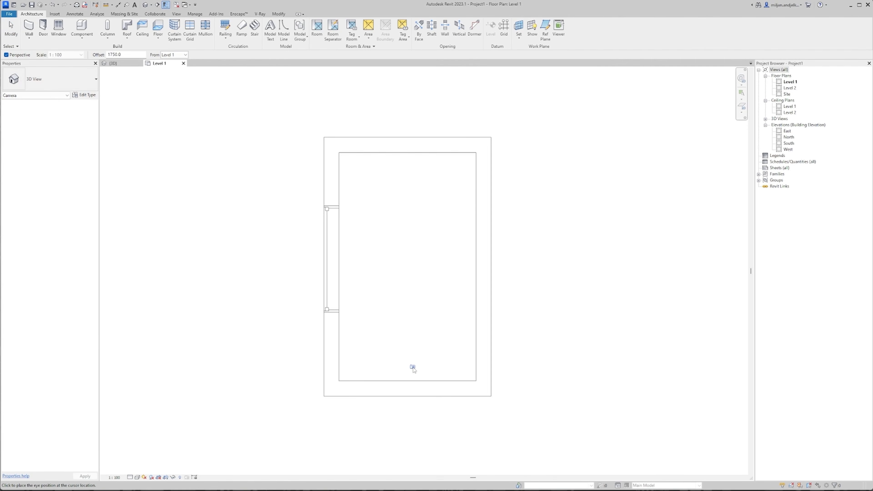
left_click(408, 367)
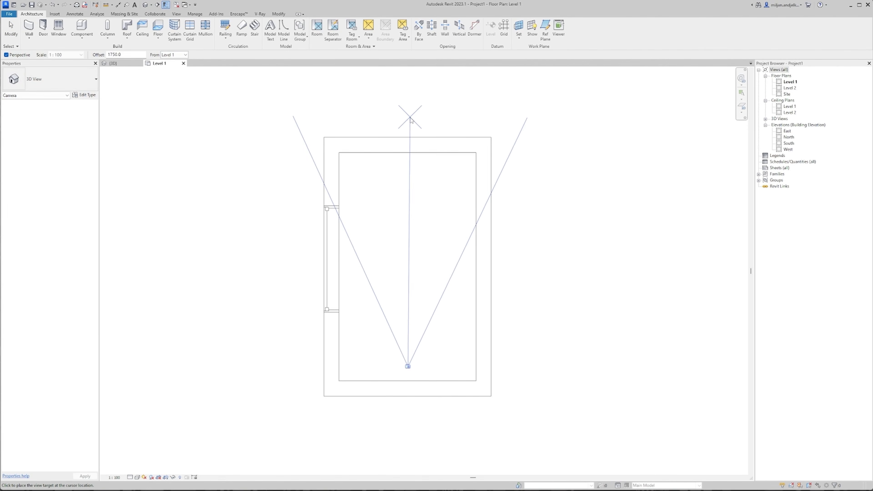
left_click(409, 118)
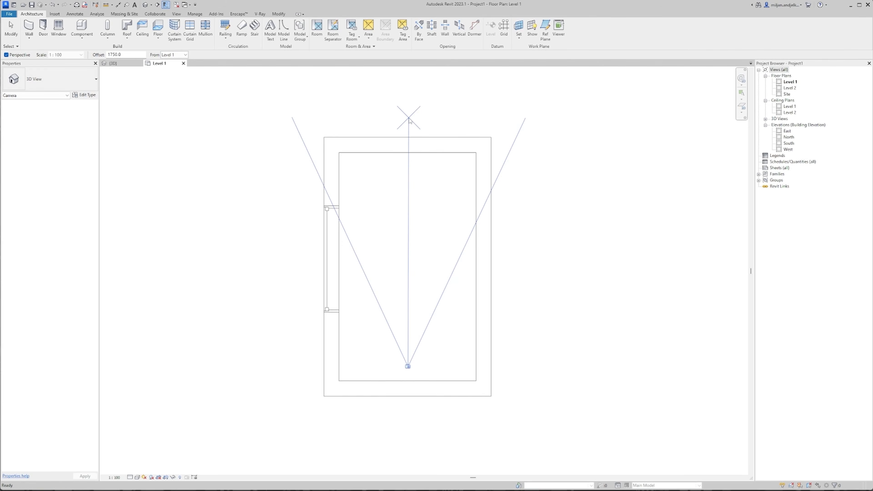
Extend the camera view's crop region upward and downward, then return to the Level 1 plan after checking the reference photo.
scroll(361, 133, "down", 2)
left_click_drag(412, 120, 412, 84)
scroll(438, 187, "down", 3)
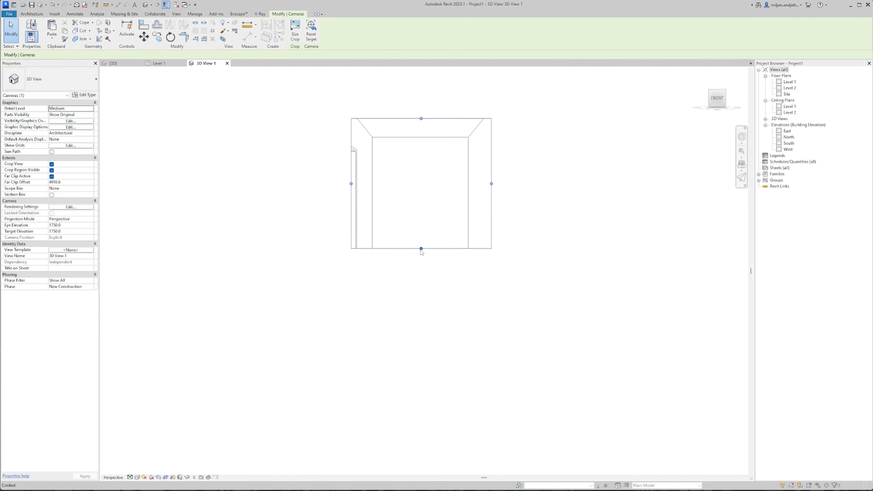
left_click_drag(421, 249, 422, 322)
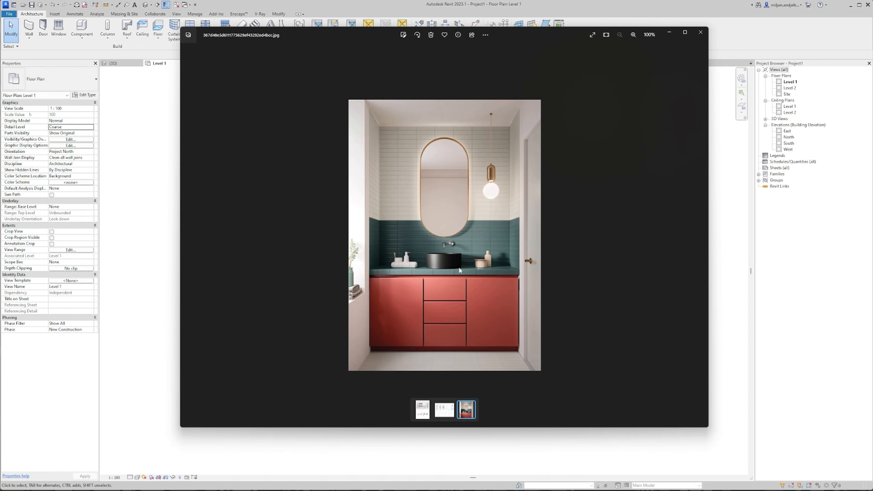
left_click(515, 8)
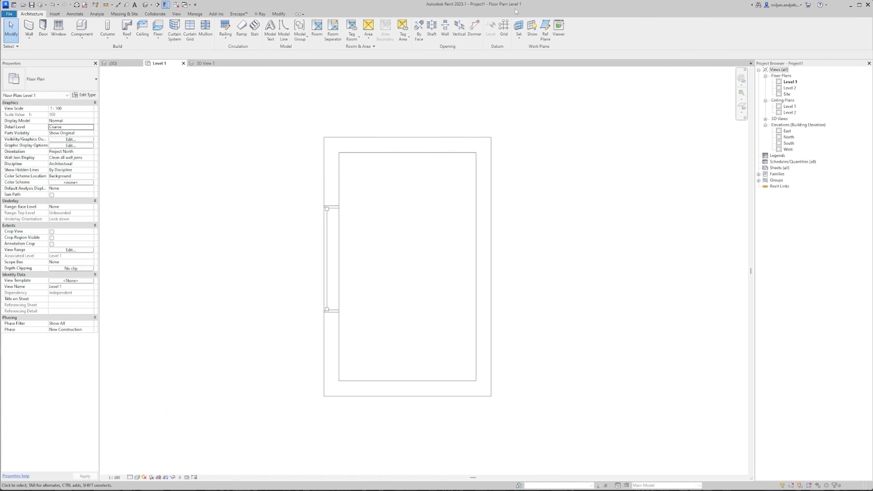
Start an architectural floor and duplicate the Generic 150mm type as Generic 60mm.
left_click(158, 37)
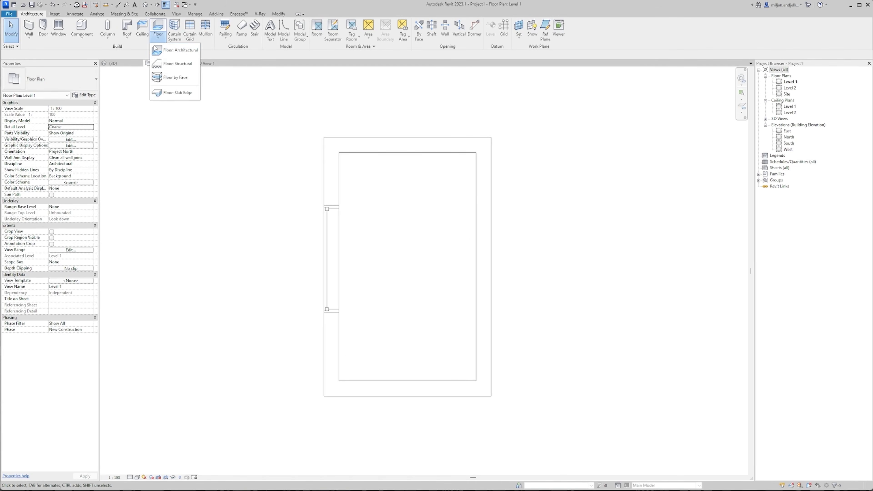
left_click(165, 56)
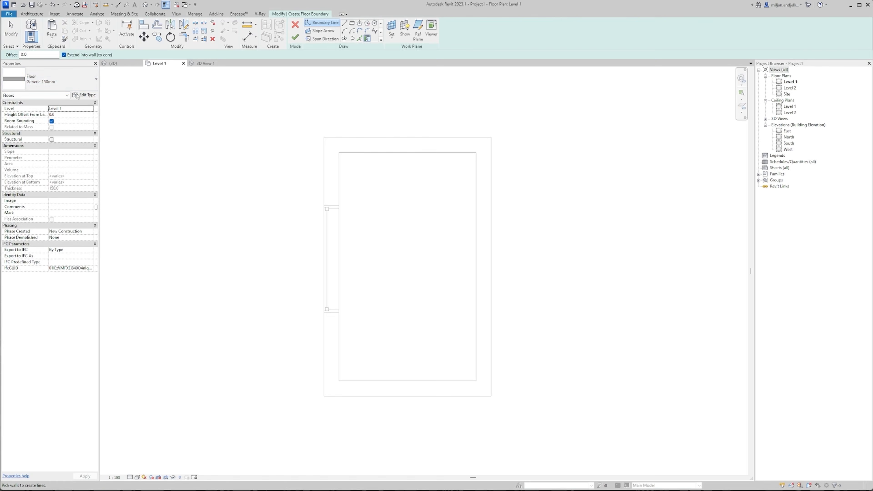
left_click(83, 95)
key("alt+Tab")
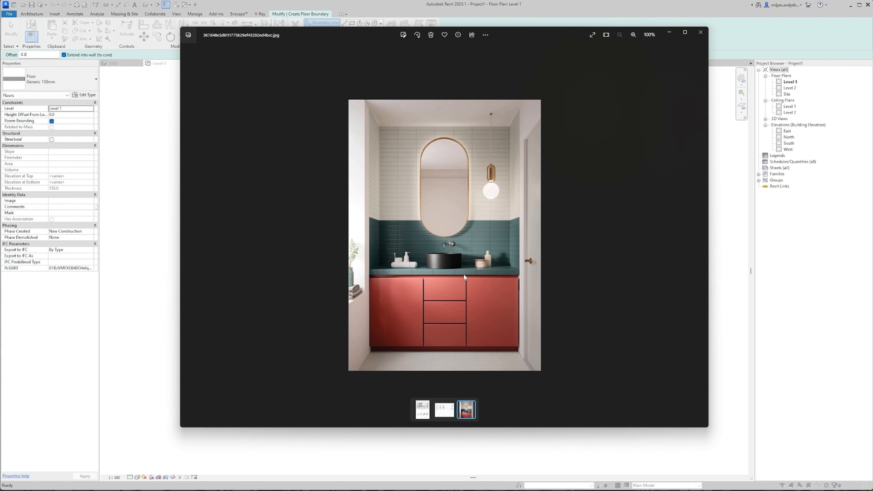
left_click(532, 19)
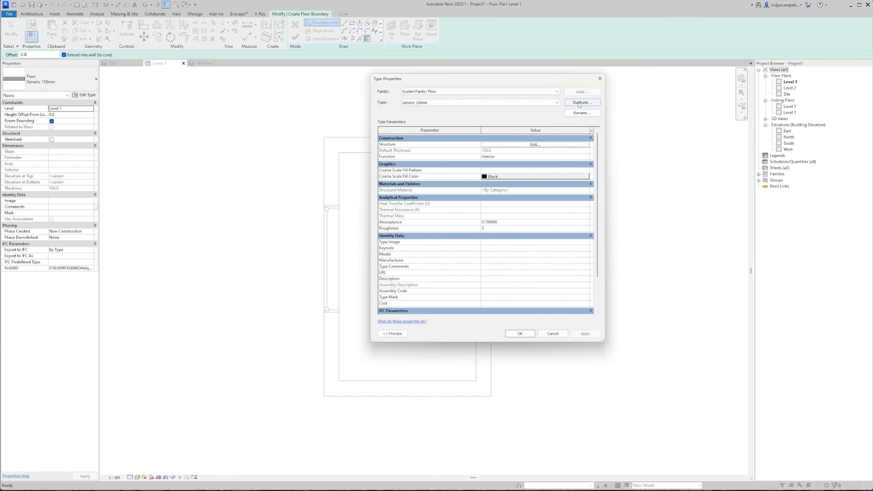
left_click(570, 104)
left_click(491, 208)
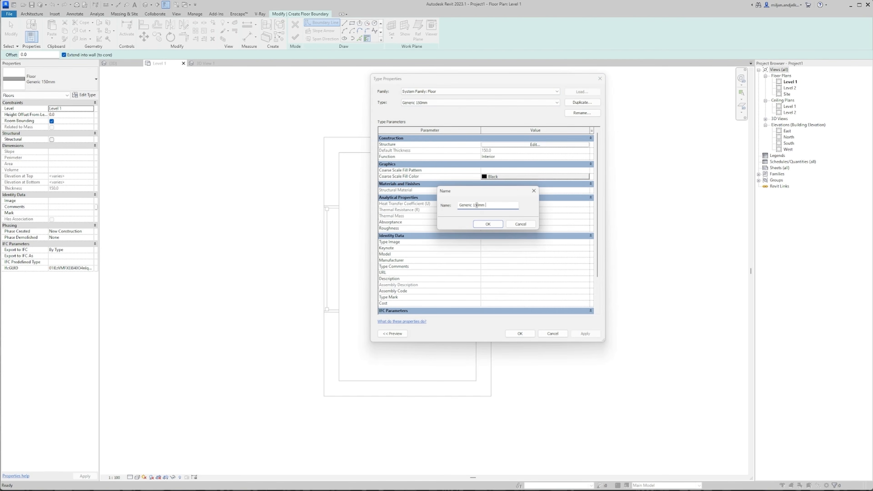
type("60")
left_click(488, 224)
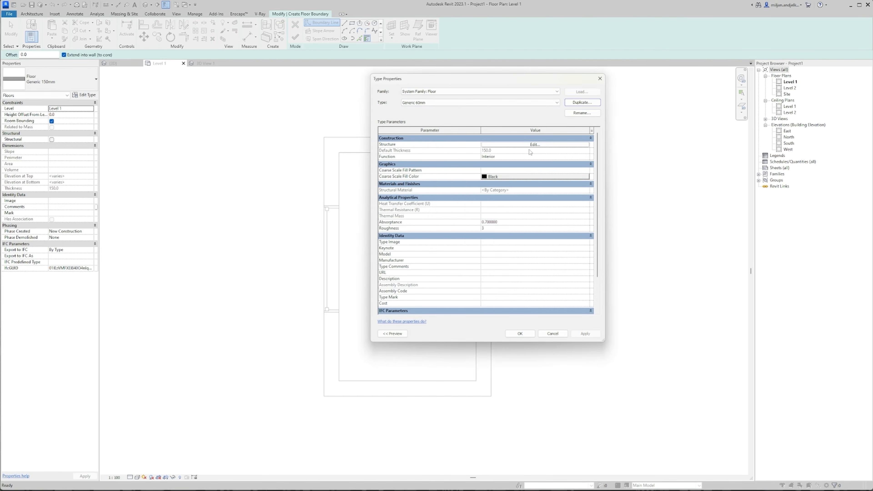
Set the structure layer thickness of the Generic 60mm floor type to 60 mm and accept the type changes.
left_click(535, 145)
left_click(489, 149)
type("600")
left_click(512, 327)
left_click(524, 333)
Sketch a rectangular countertop boundary along the upper wall between both side walls, set its depth to 600 mm, and finish the floor.
left_click(353, 24)
left_click(307, 141)
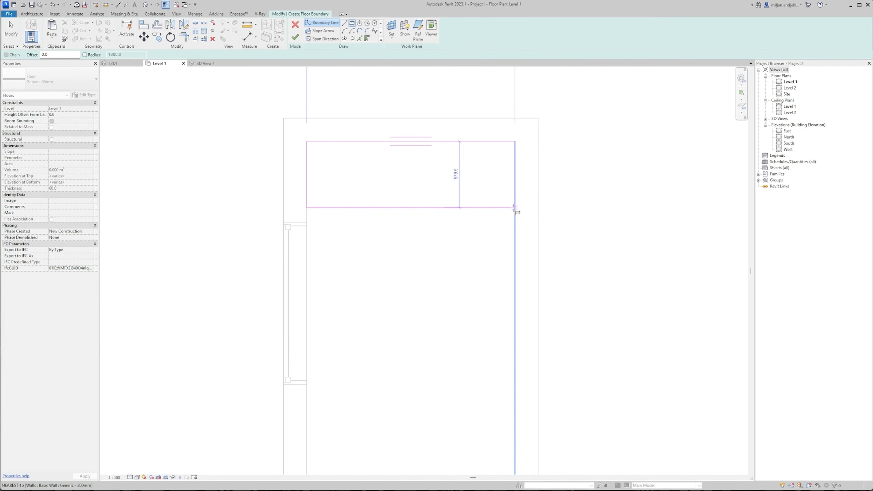
left_click(515, 207)
key("Escape")
left_click(348, 207)
left_click(289, 175)
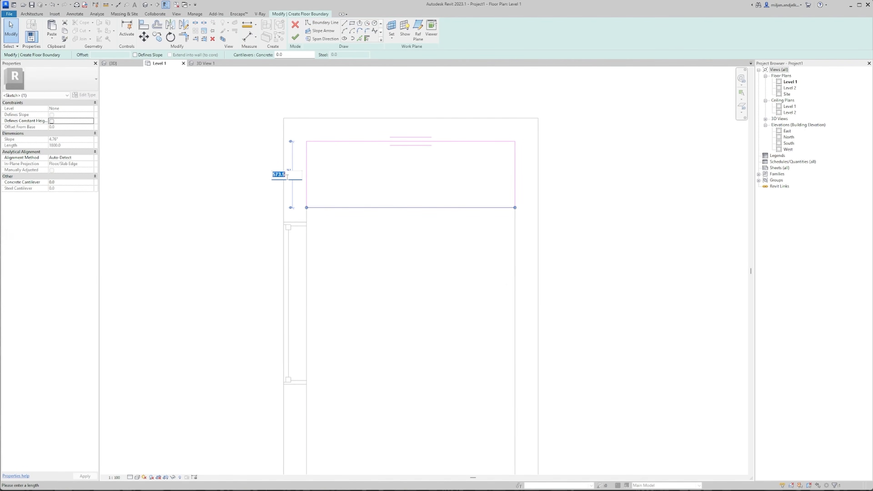
key("Return")
key("Escape")
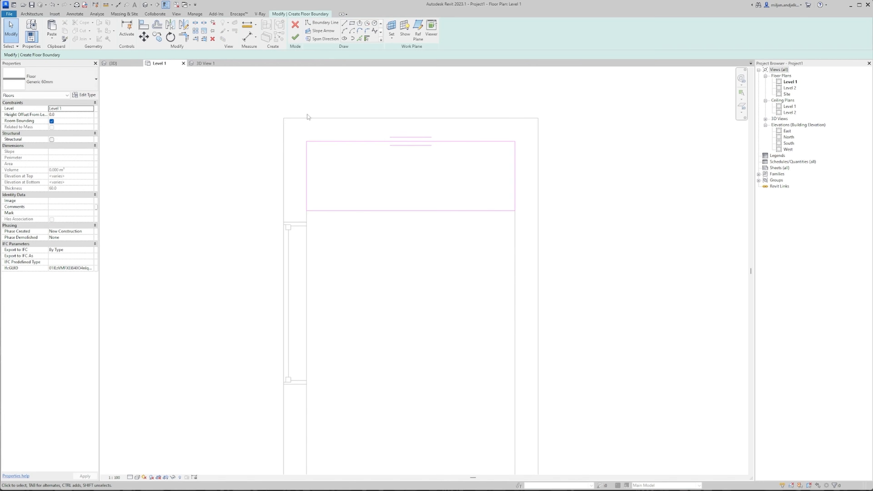
left_click(295, 37)
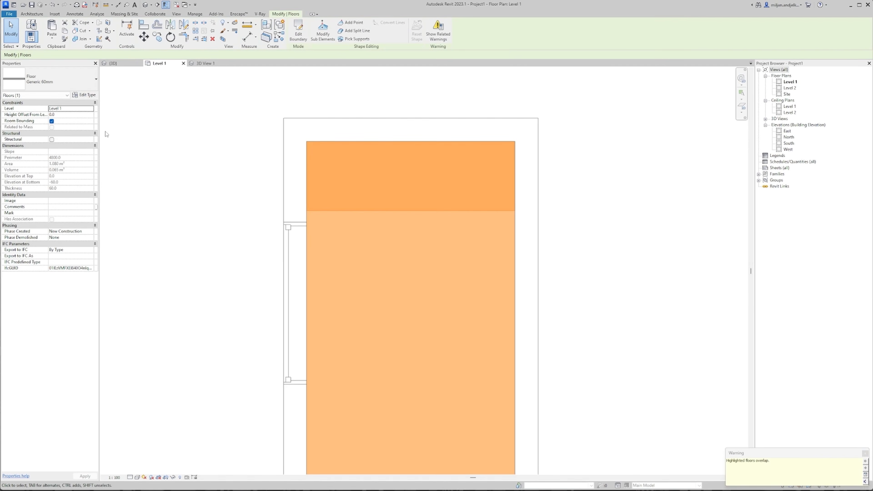
Set the countertop floor's height offset from Level 1 to 800 mm and check it in the camera view.
left_click(65, 115)
type("800")
key("Return")
scroll(175, 148, "down", 2)
left_click(176, 147)
middle_click_drag(235, 137, 277, 144)
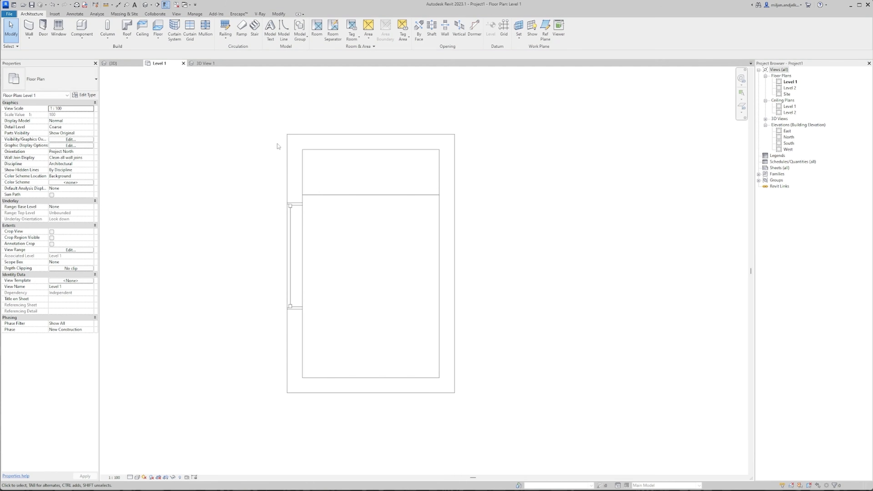
left_click(193, 63)
scroll(423, 344, "down", 1)
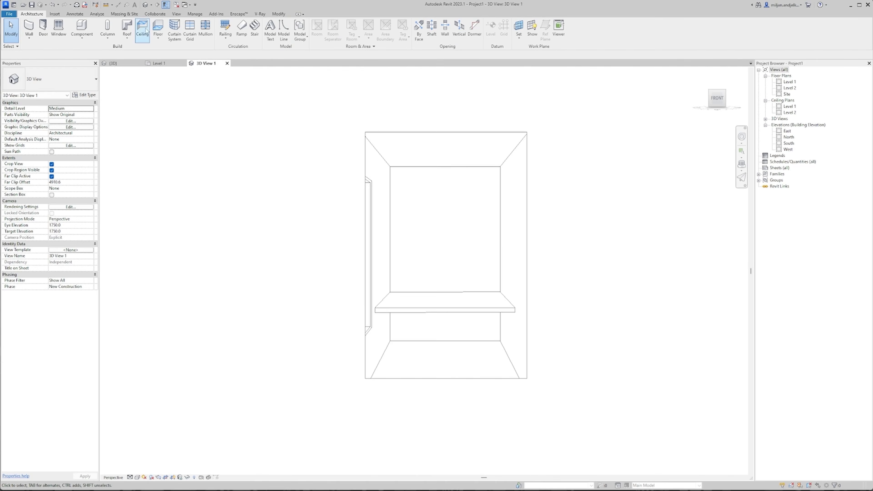
Create a lengthwise section through the room in the Level 1 plan, looking away from the window, and open its view.
left_click(159, 64)
left_click(158, 5)
left_click(333, 91)
left_click(330, 400)
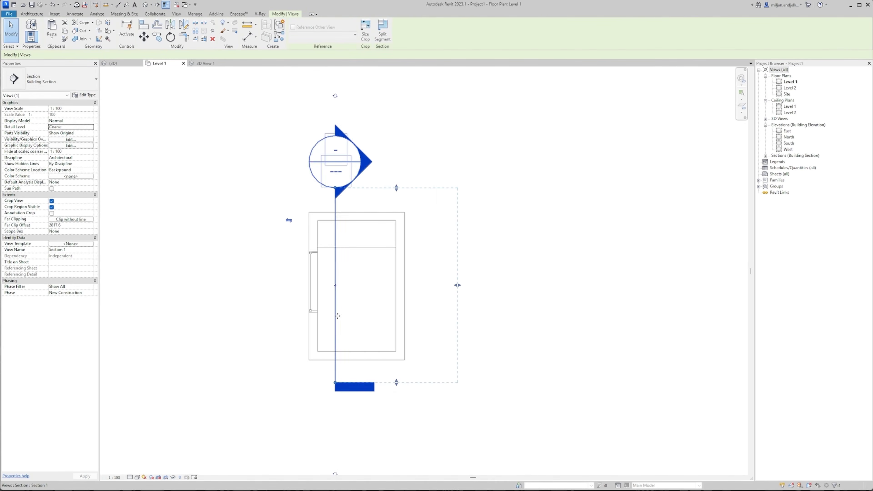
right_click(339, 278)
left_click(354, 318)
scroll(376, 260, "down", 1)
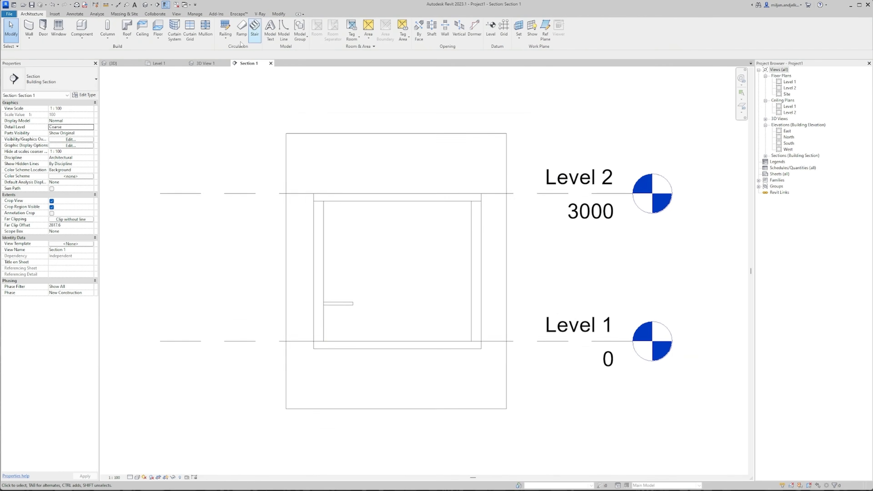
Select the camera through its crop region and lower it in the section view to an eye elevation of about 1113 mm.
left_click(206, 63)
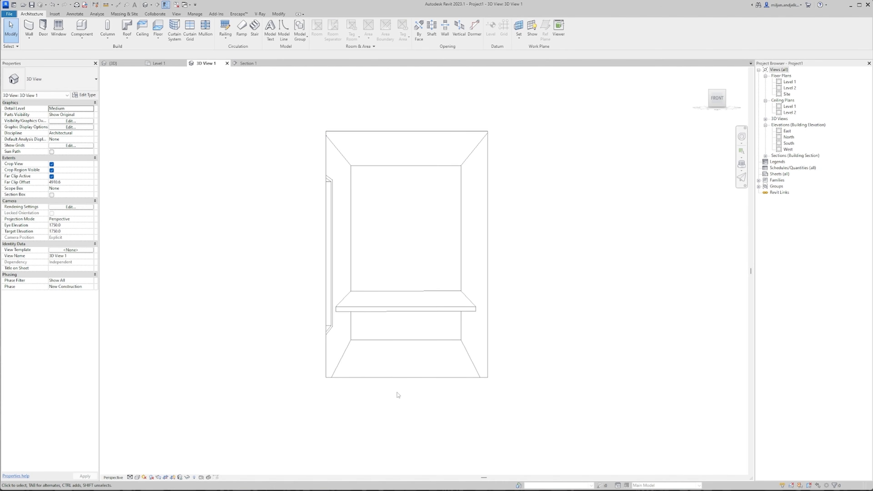
left_click(358, 131)
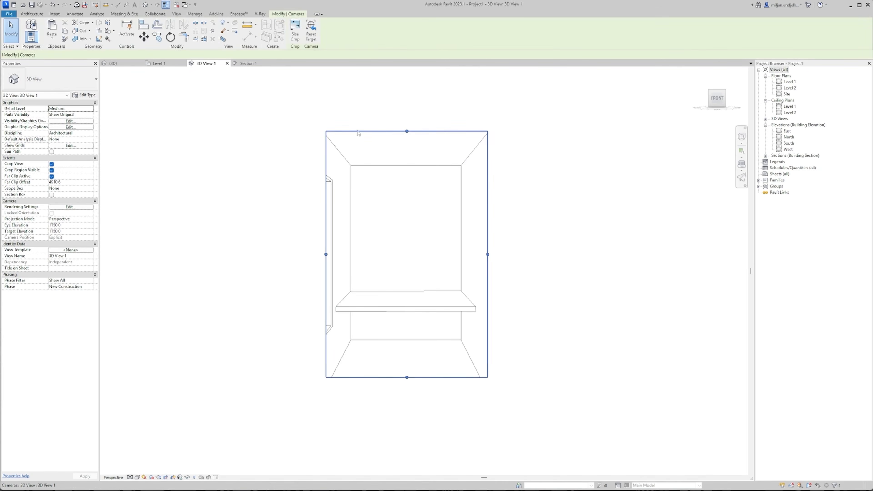
left_click(160, 64)
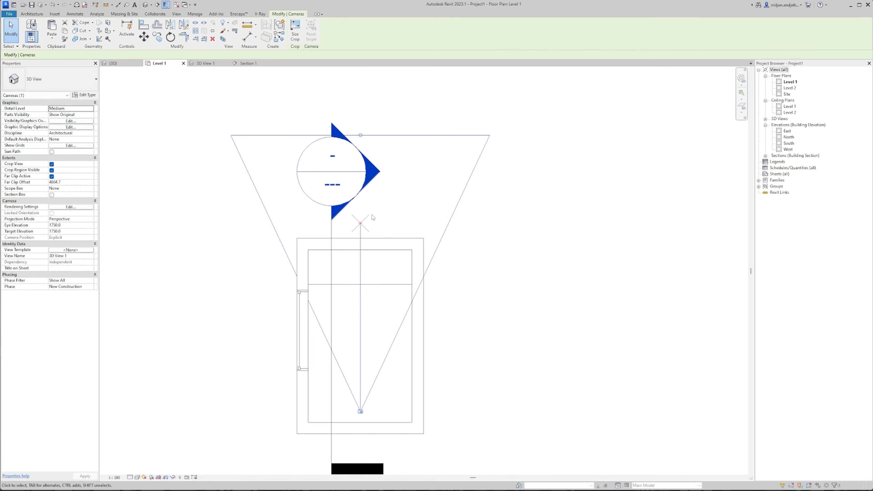
left_click(248, 63)
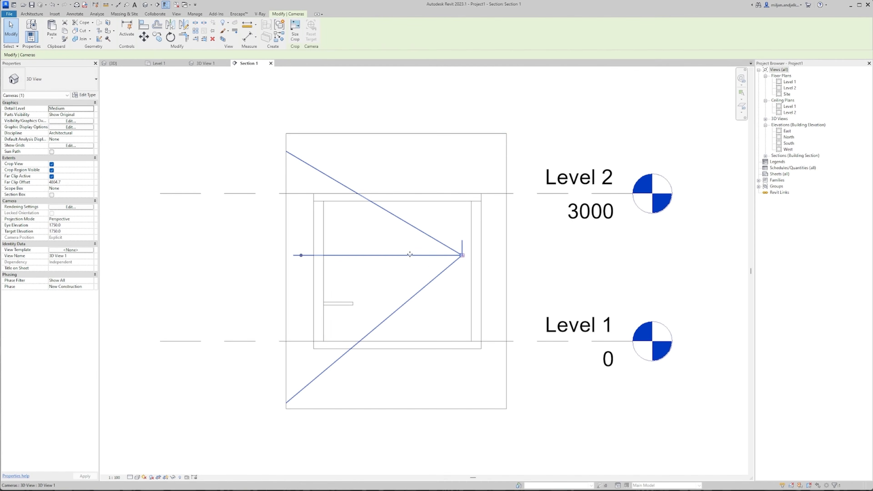
left_click_drag(412, 261, 411, 286)
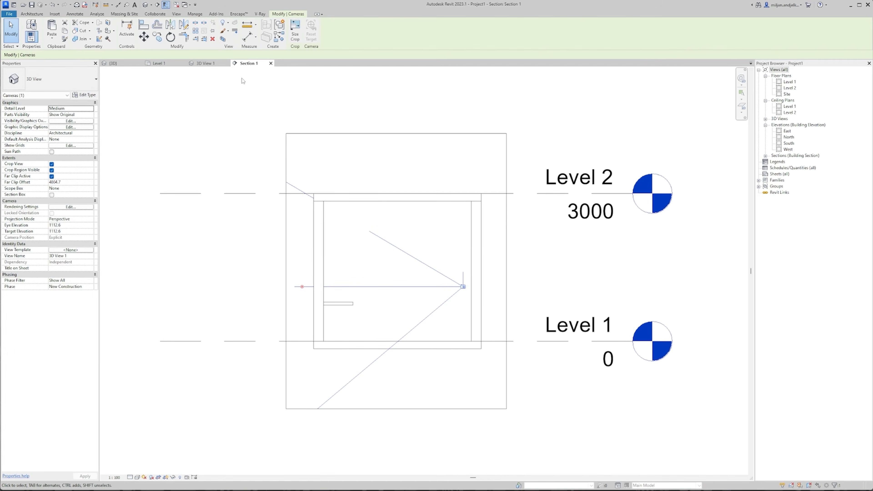
Raise the camera view's lower crop edge, extend the upper edge to include the ceiling, and compare the framing with the reference photo.
left_click(205, 64)
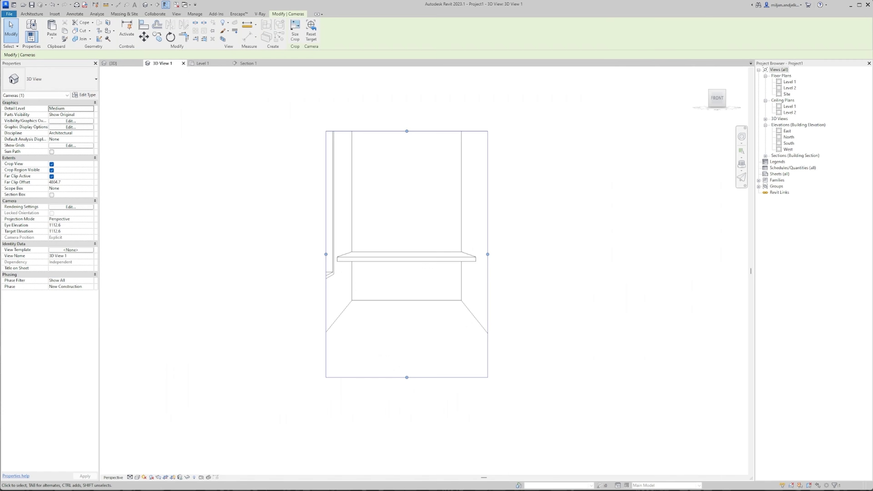
left_click_drag(407, 378, 411, 335)
left_click_drag(437, 188, 443, 146)
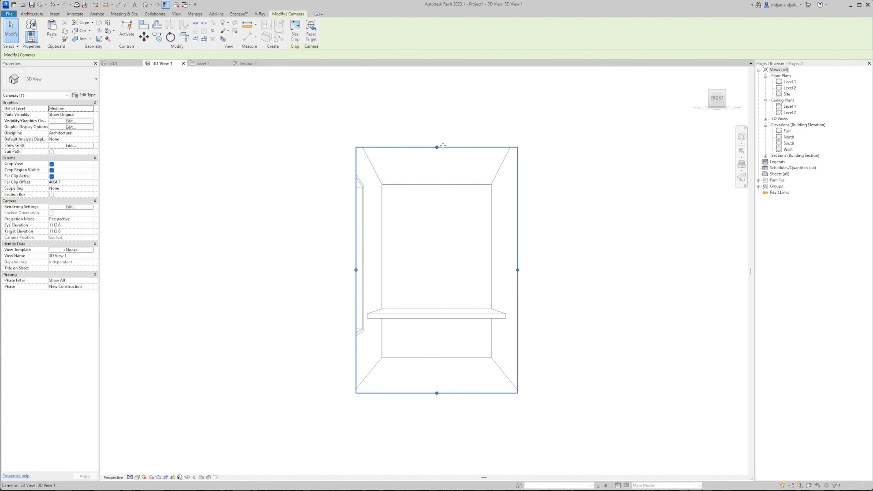
left_click(305, 247)
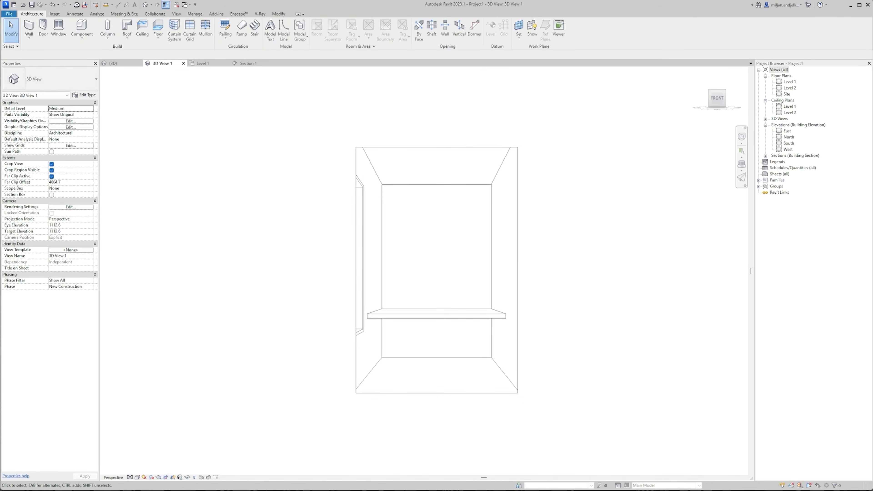
mouse_move(823, 490)
left_click(823, 465)
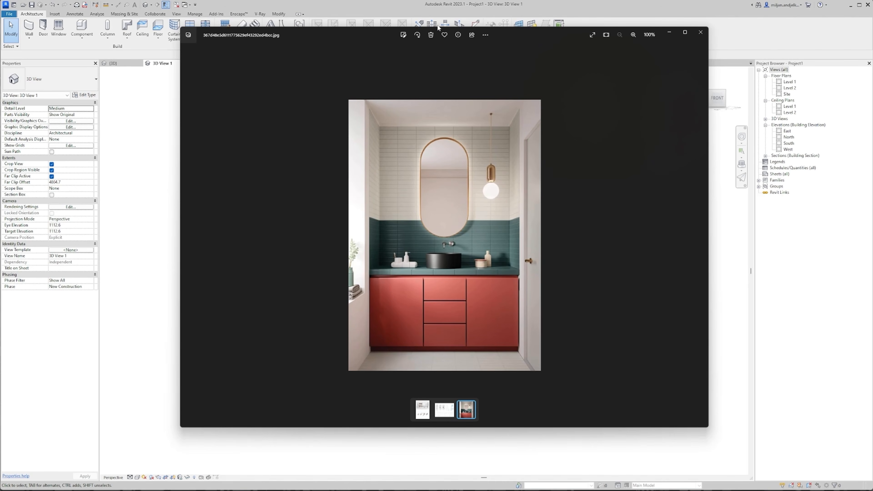
left_click(422, 13)
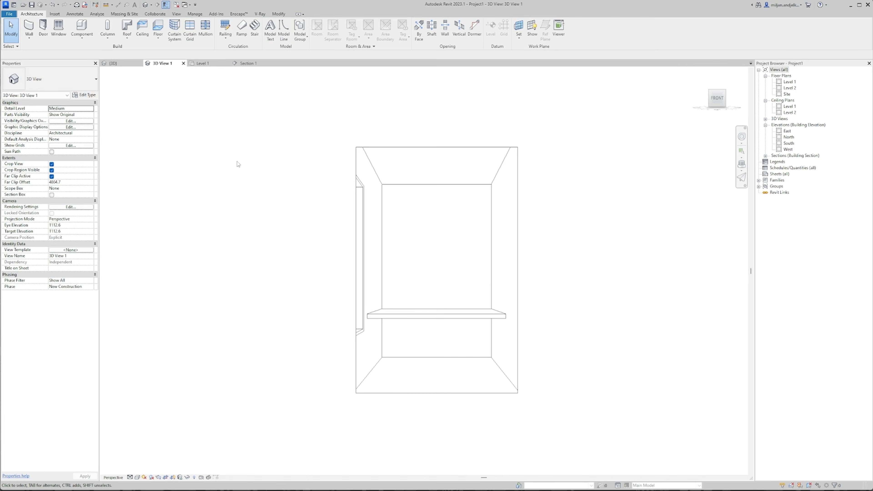
Start a wall in the Level 1 plan and duplicate Generic - 200mm as Generic - 10mm with a 10 mm structure layer.
left_click(206, 63)
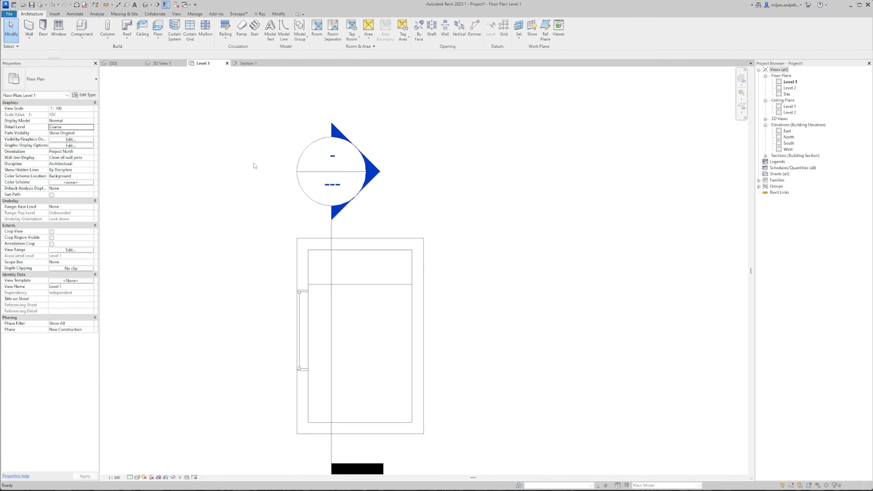
key("w")
key("a")
left_click(84, 95)
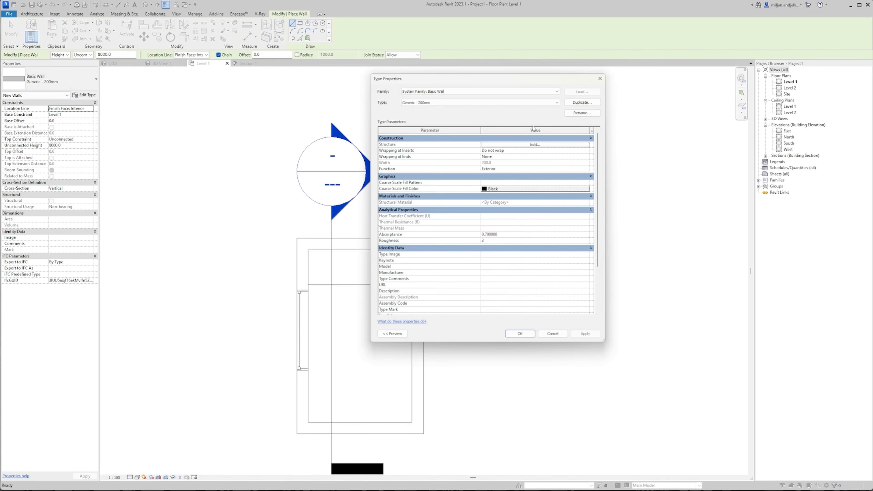
left_click(582, 102)
left_click(499, 206)
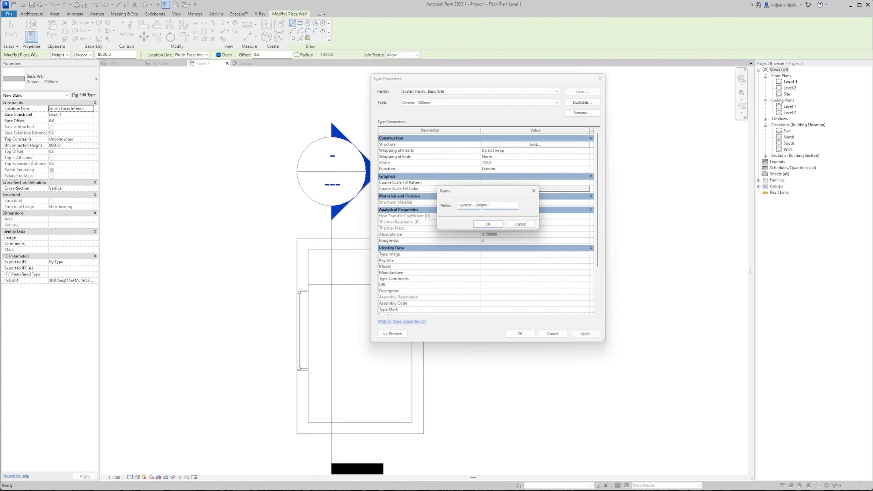
left_click(487, 224)
left_click(535, 144)
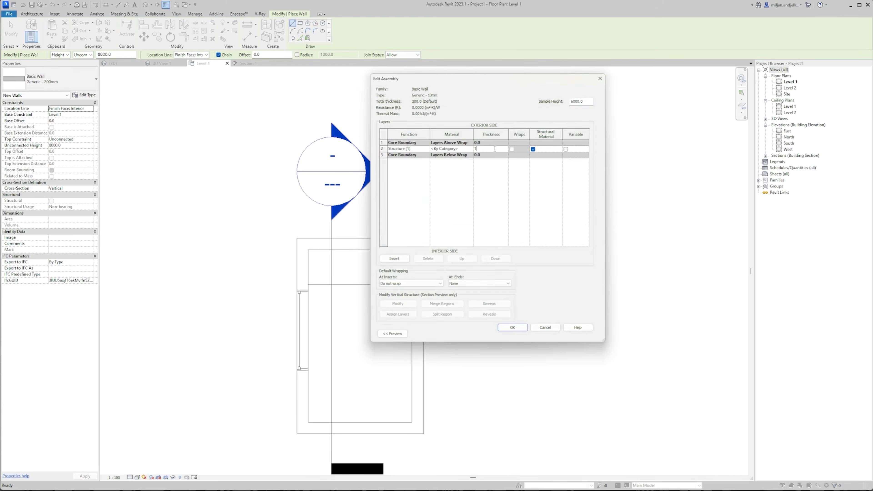
left_click(504, 319)
left_click(520, 333)
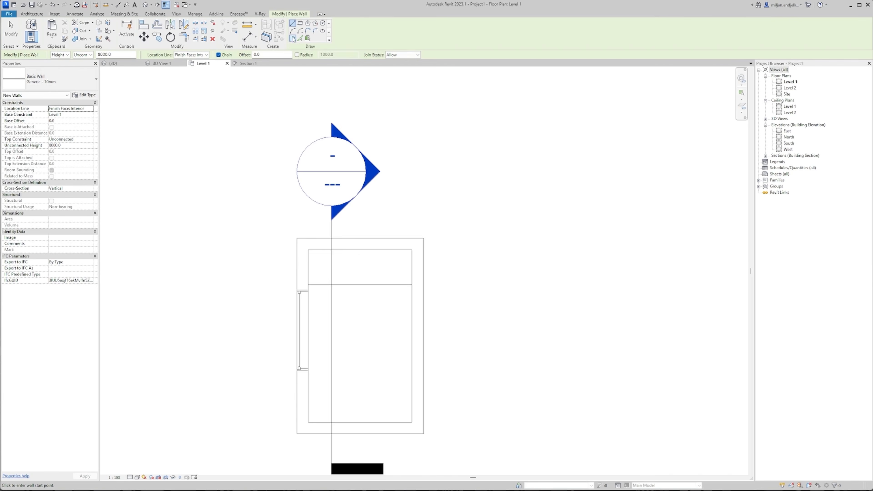
Draw a 10 mm wall along the left wall's inner face, from the countertop's front edge to beyond the upper wall's inner face.
scroll(309, 291, "up", 5)
left_click(308, 285)
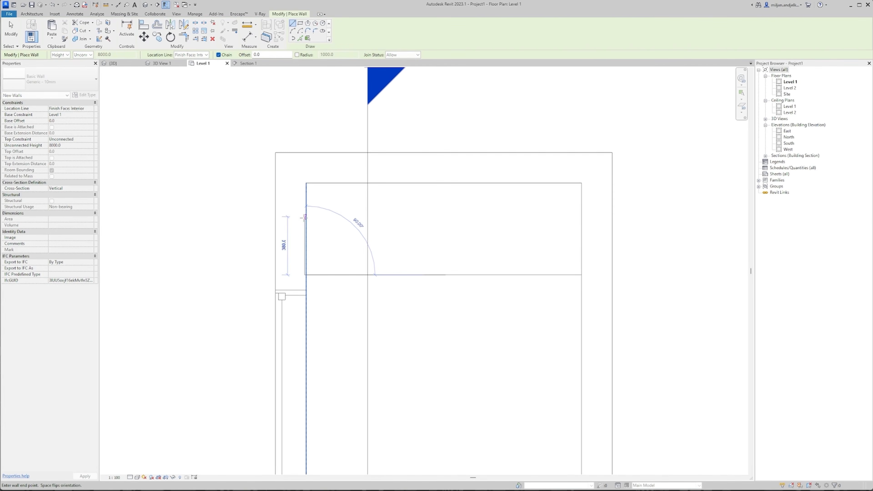
left_click(306, 168)
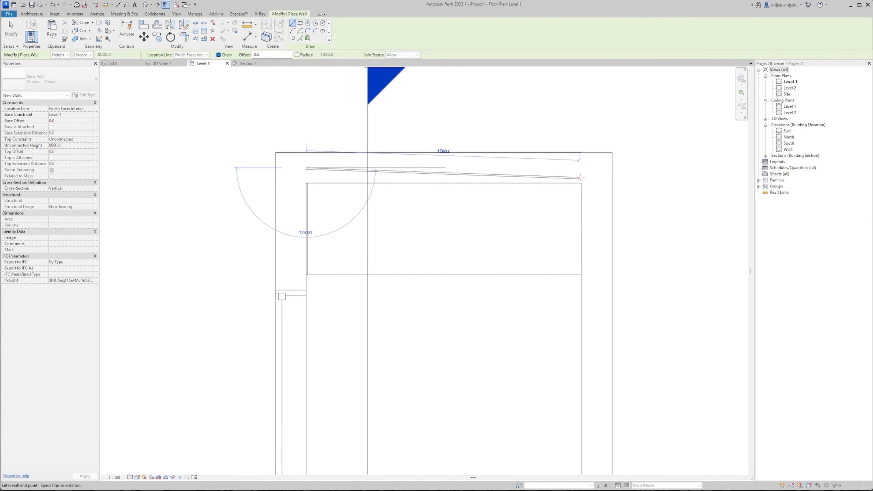
key("Escape")
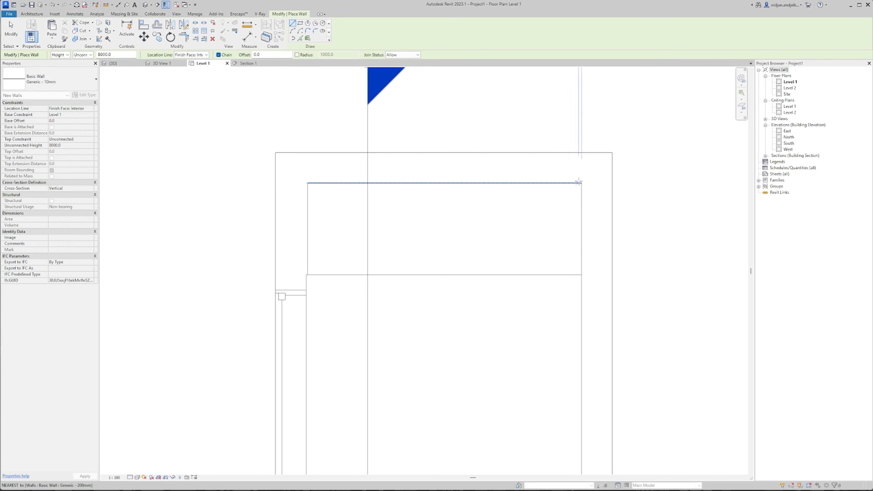
Draw short 10 mm walls along the inner faces of the upper and right walls, the right one about 300 mm long.
left_click(569, 183)
left_click(462, 183)
right_click(562, 212)
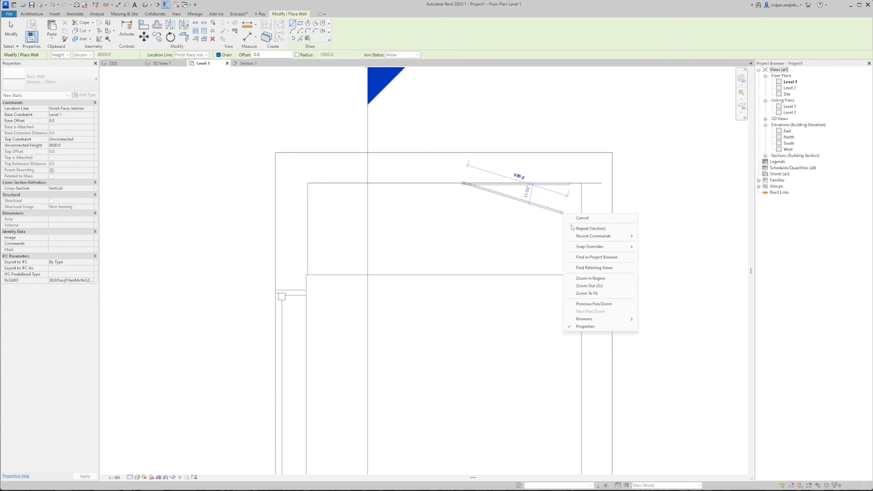
left_click(575, 220)
left_click(581, 256)
left_click(581, 212)
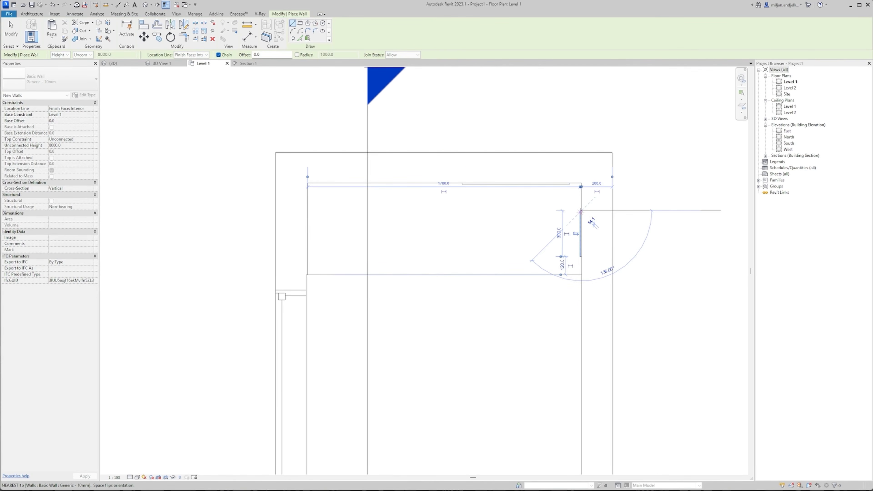
Trim the three 10 mm walls to meet at both upper corners and extend the right one to the countertop's front edge.
key("t")
key("r")
left_click(581, 228)
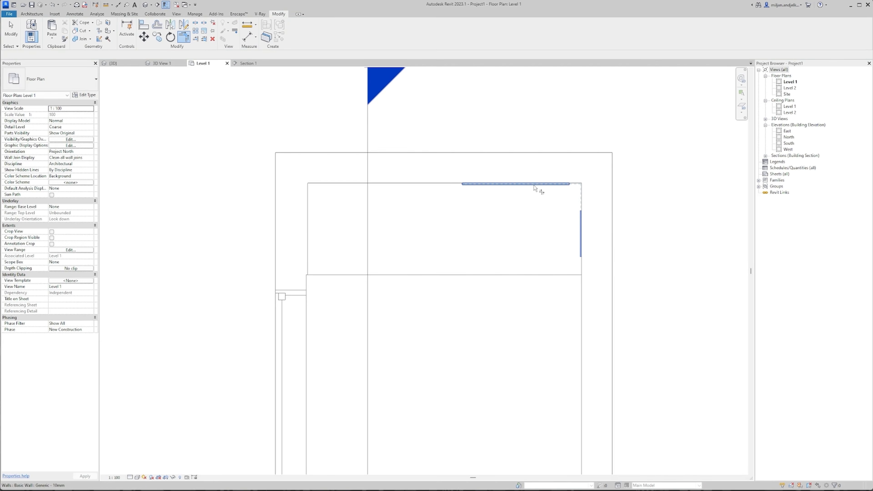
left_click(519, 188)
left_click(310, 245)
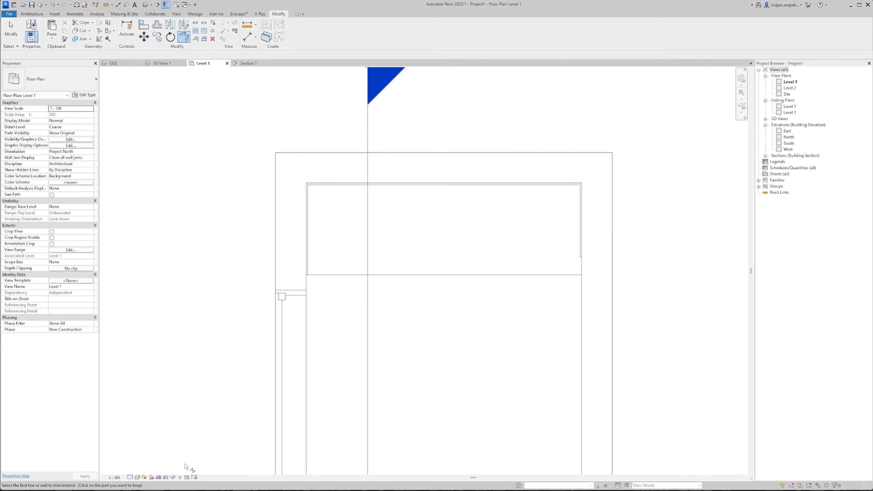
key("Escape")
scroll(536, 292, "up", 2)
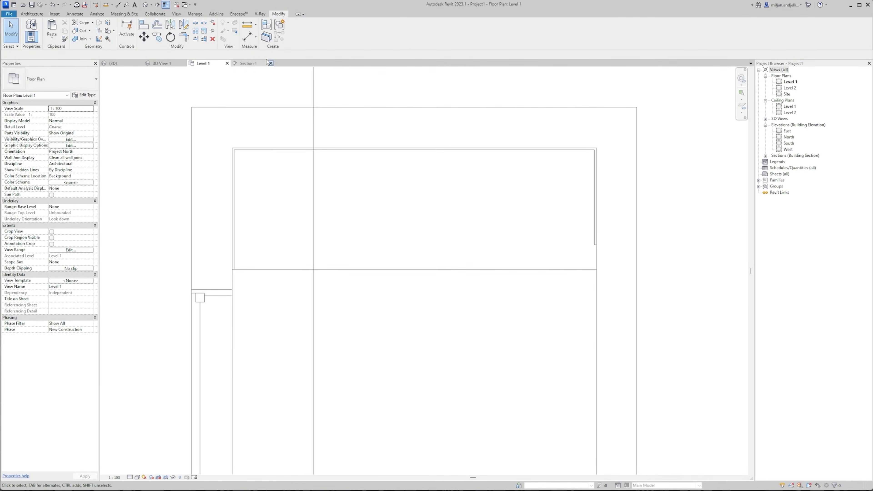
left_click(196, 39)
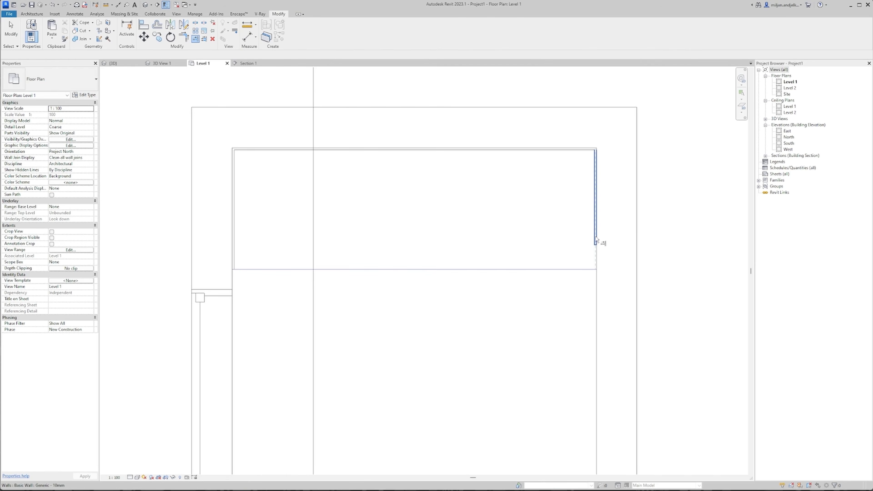
key("Escape")
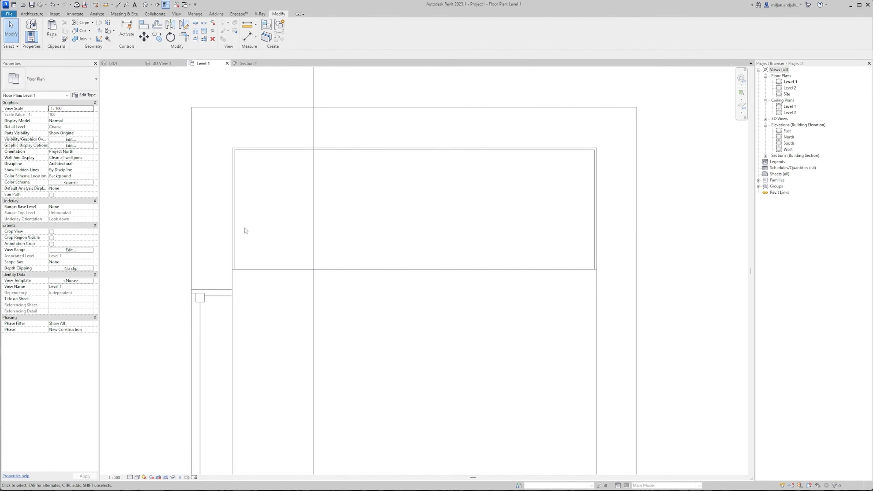
Set the three joined 10 mm walls to an 800 mm base offset, top constraint Level 2, and a -150 mm top offset.
key("Tab")
left_click(234, 234)
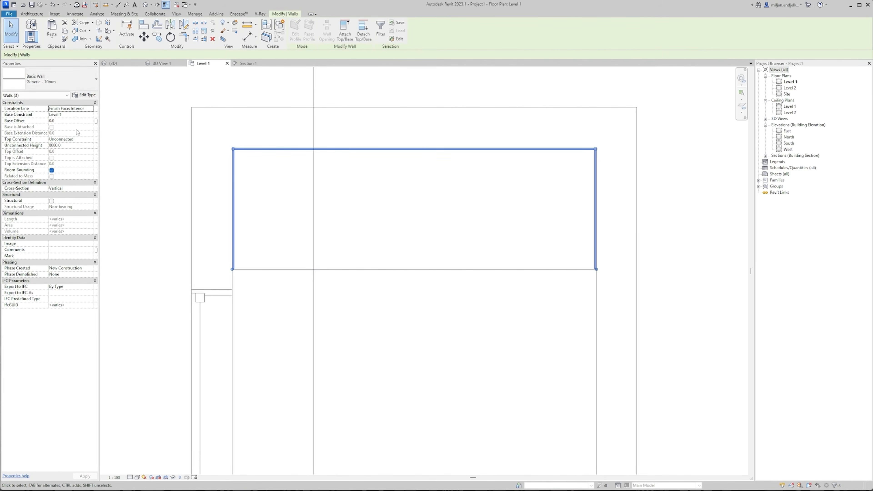
left_click(60, 121)
type("800")
left_click(90, 140)
left_click(68, 156)
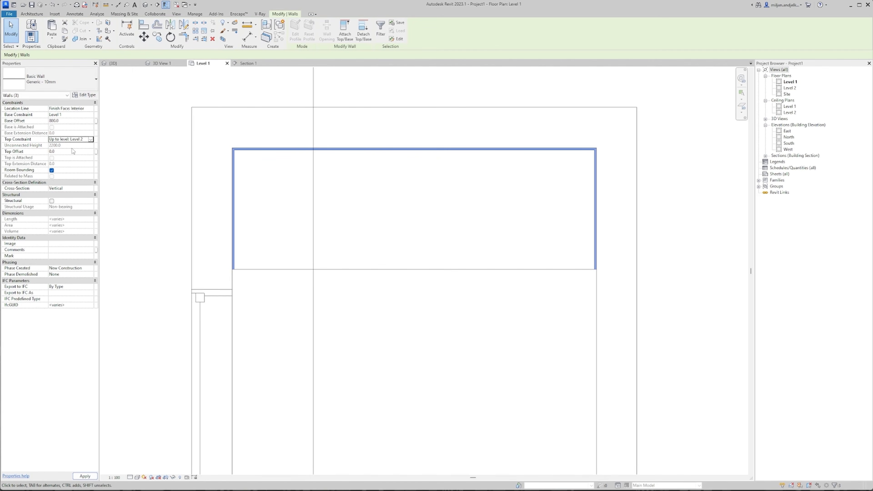
left_click(73, 152)
type("-150")
key("Return")
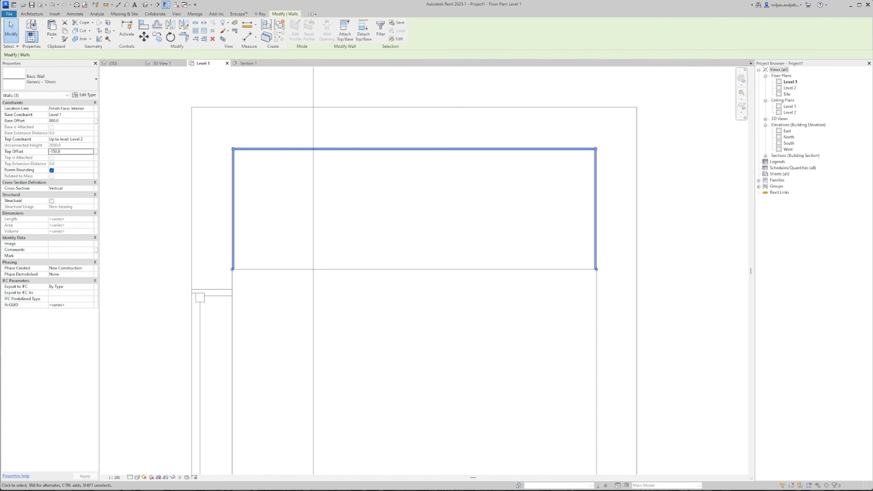
Check the cladding walls' height and extent in Section 1 and 3D View 1, comparing them with the reference photo.
key("alt+Tab")
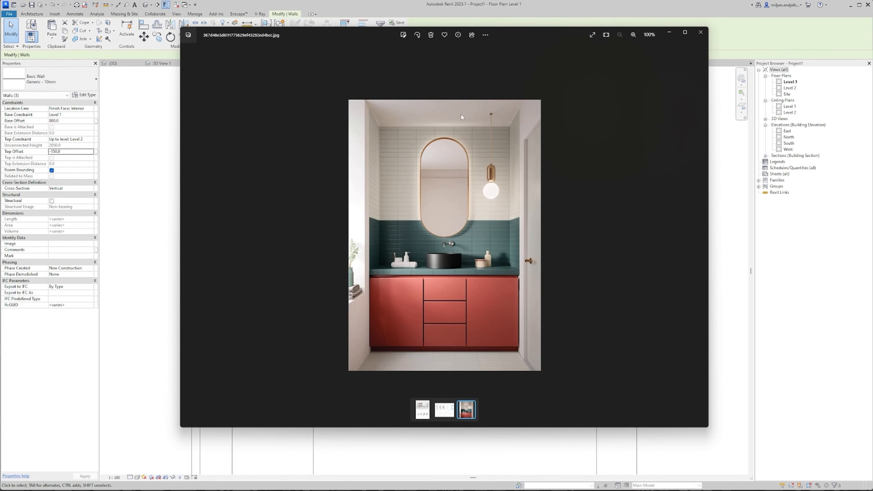
left_click(470, 17)
scroll(405, 111, "down", 1)
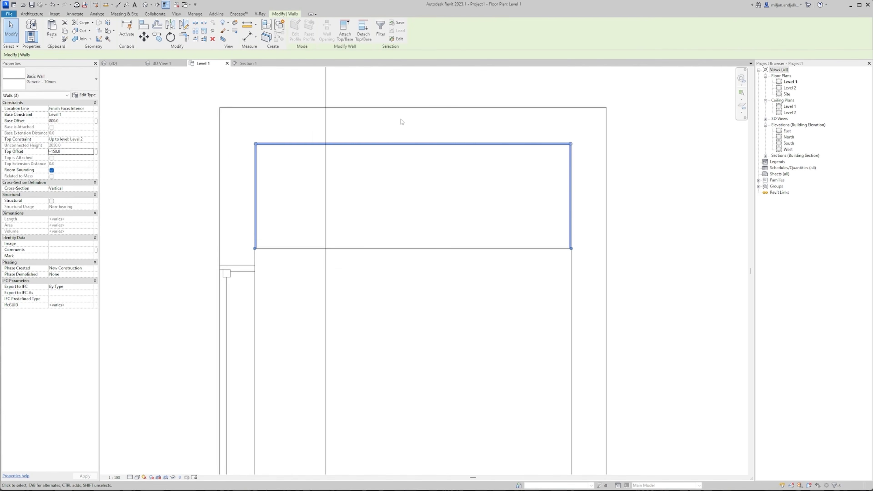
scroll(401, 174, "down", 1)
scroll(402, 181, "down", 1)
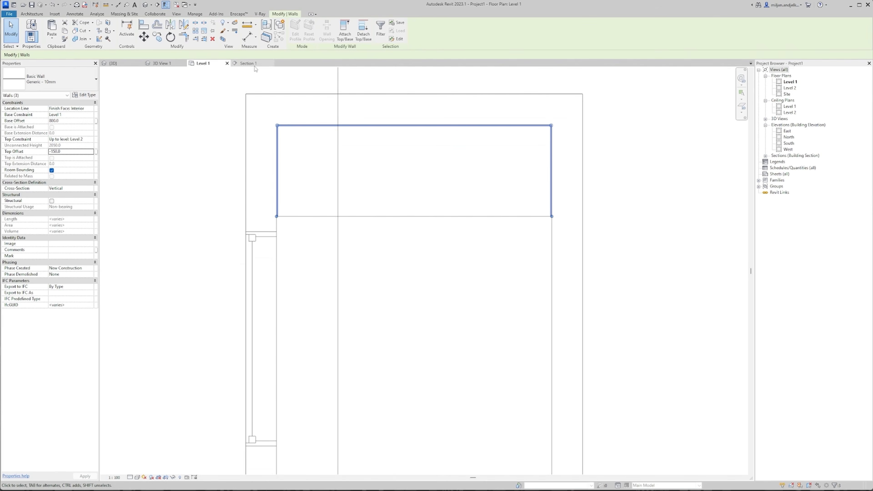
left_click(245, 64)
left_click(172, 64)
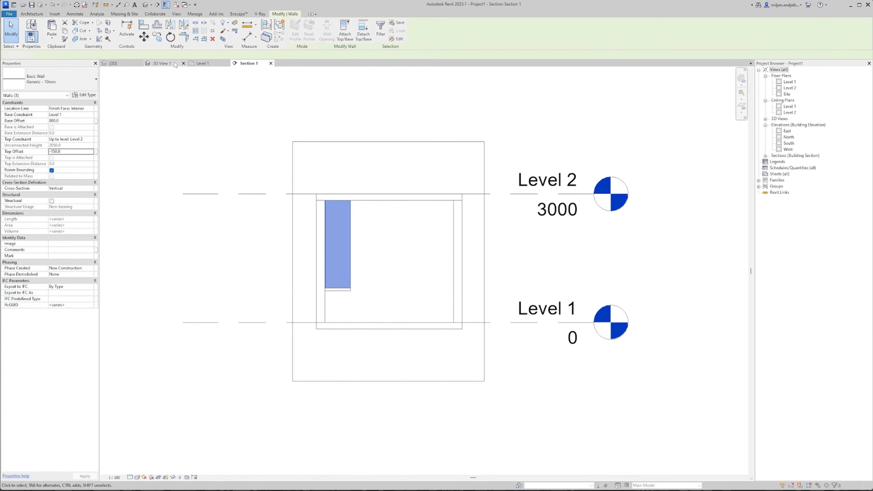
left_click(295, 219)
scroll(396, 221, "up", 1)
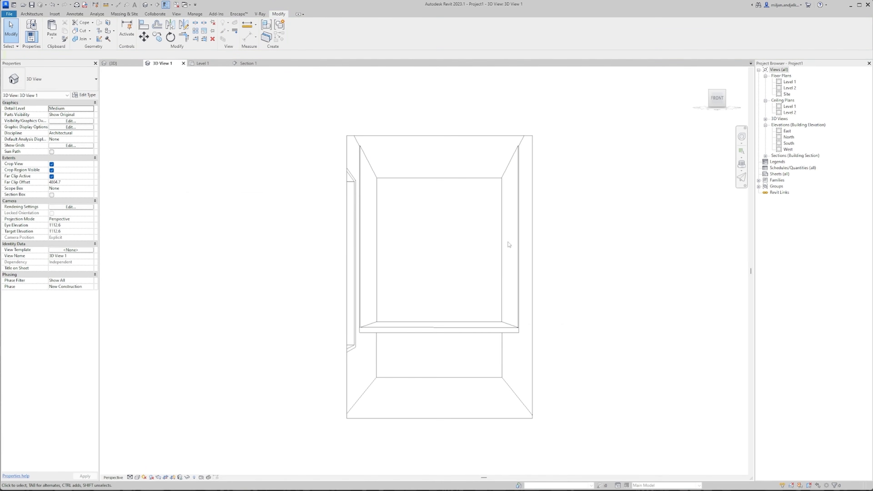
middle_click_drag(385, 225, 372, 224)
mouse_move(839, 489)
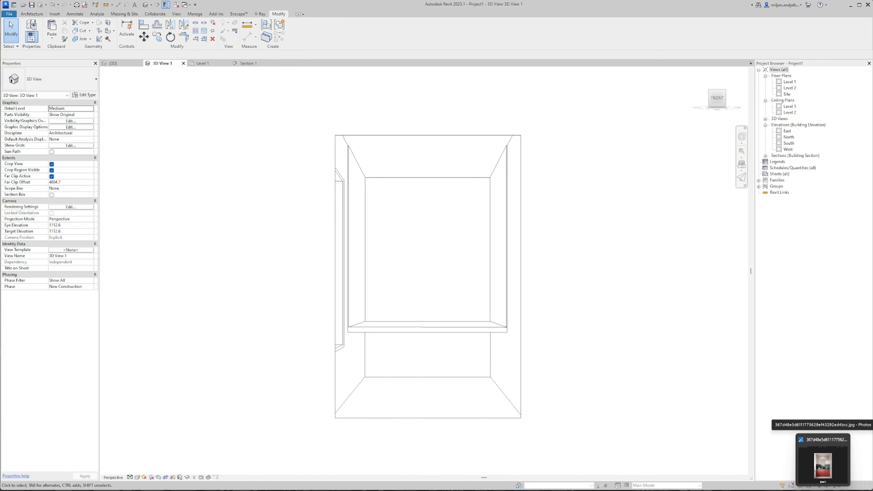
left_click(840, 465)
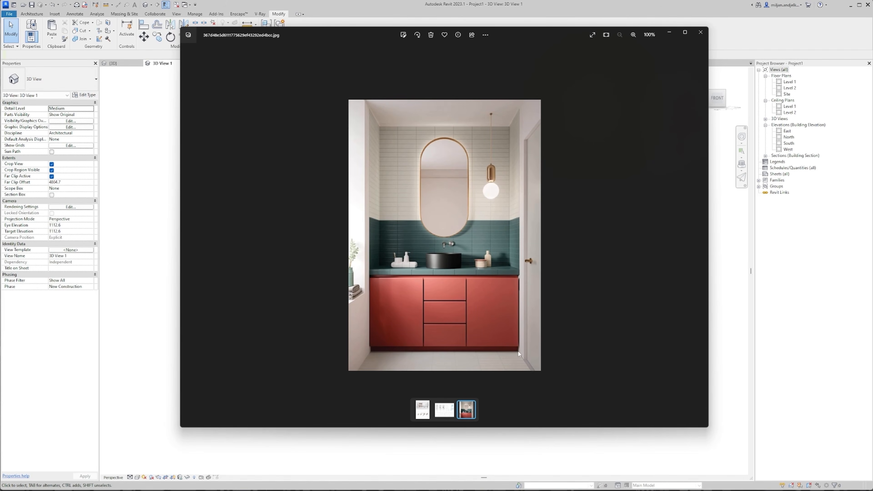
left_click(462, 16)
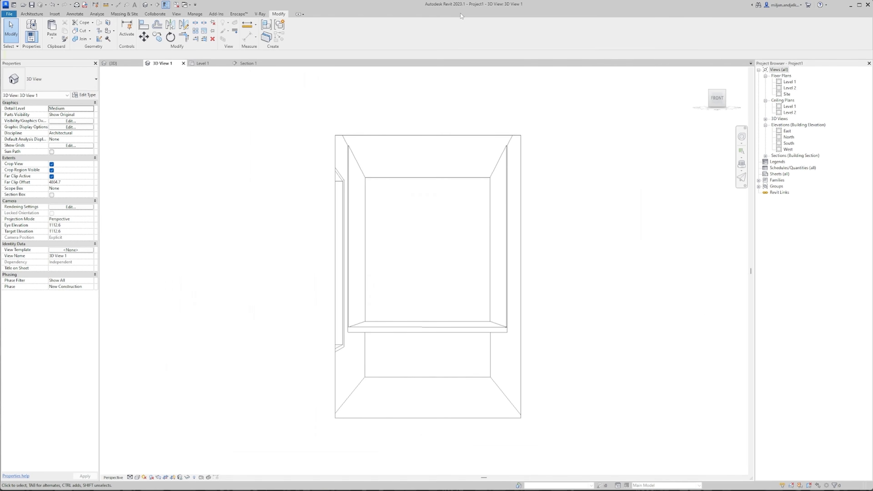
In the Level 1 plan, place a reference plane offset 20 mm inward from the countertop's front edge.
left_click(204, 62)
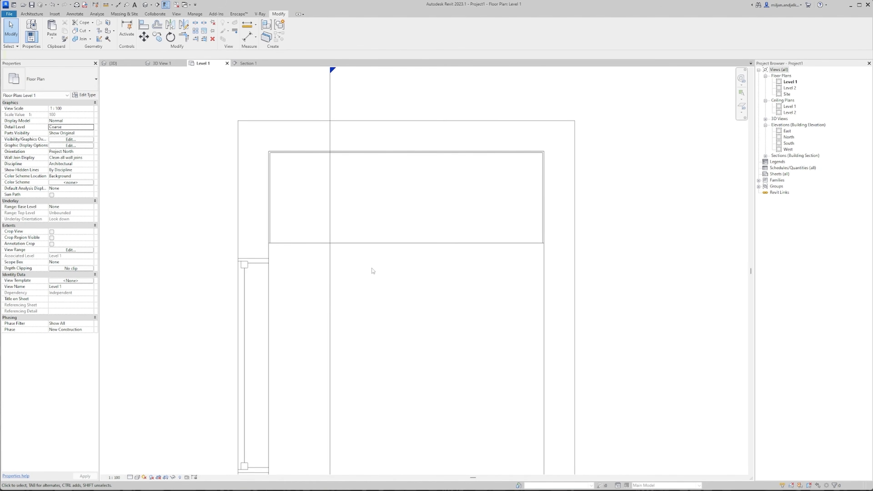
key("r")
key("p")
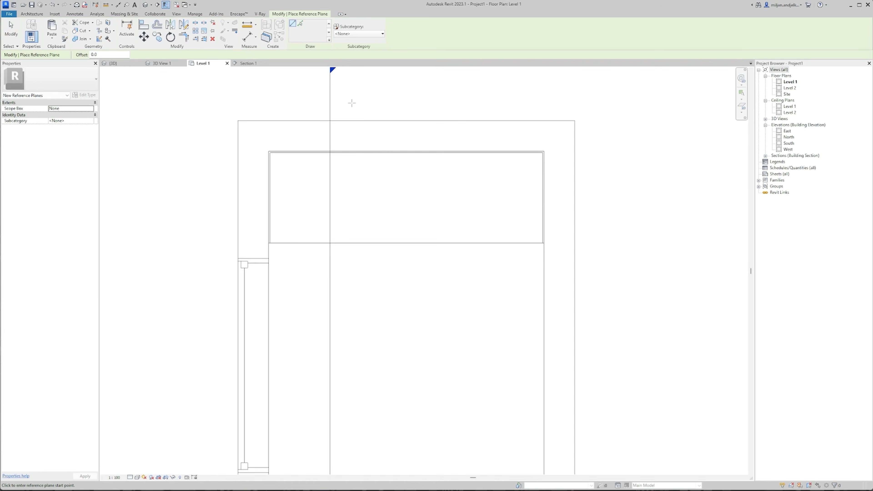
left_click(300, 24)
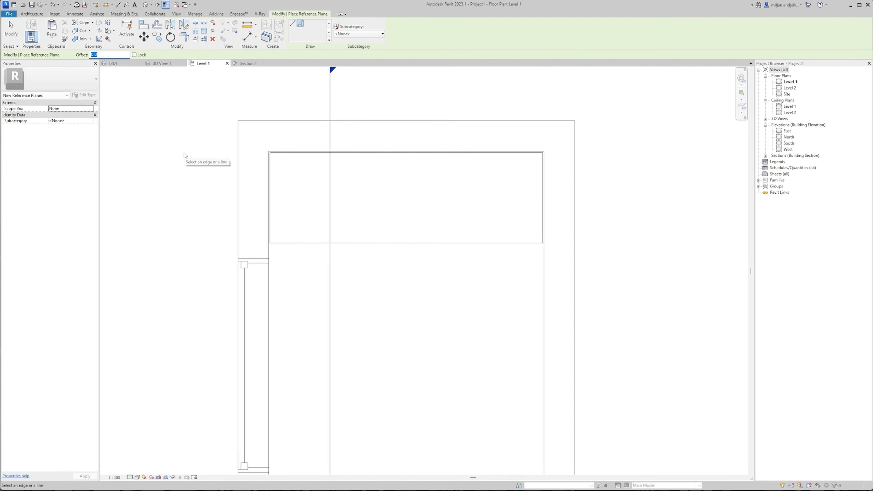
scroll(405, 213, "up", 2)
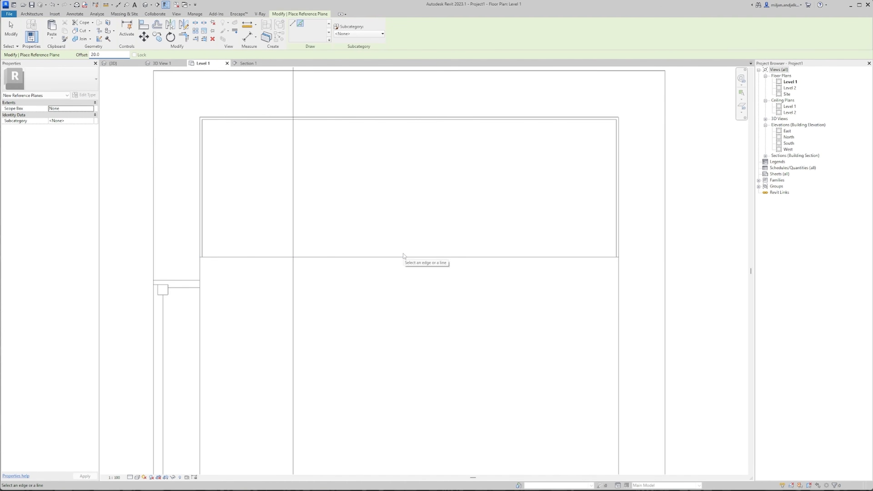
left_click(404, 243)
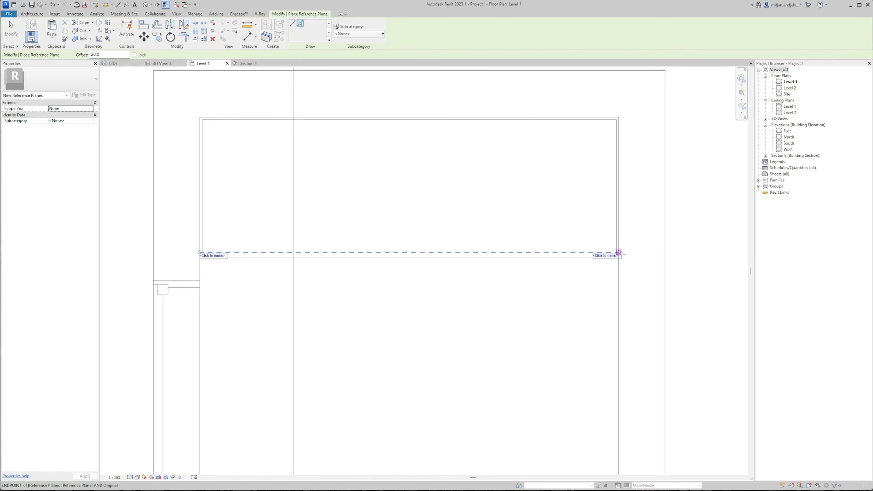
Extend the reference plane's right end beyond the outer right wall and name the plane 01.
left_click_drag(619, 252, 724, 253)
left_click(713, 256)
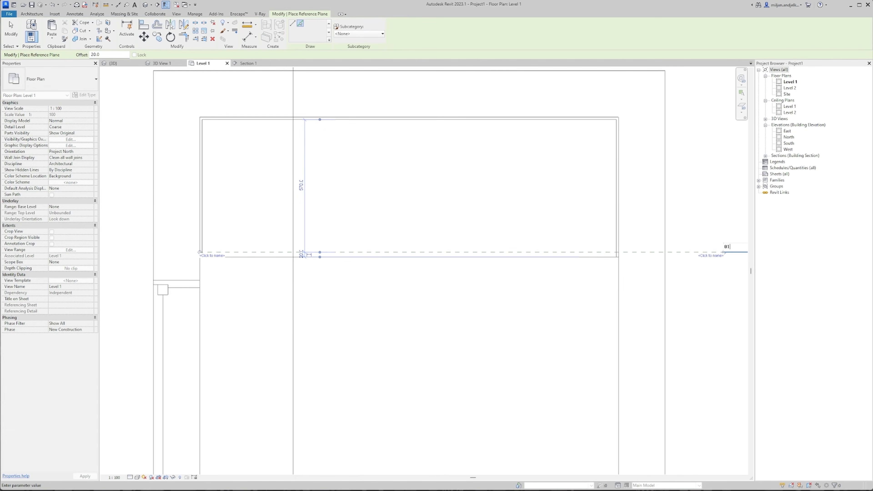
type("01")
key("Return")
scroll(718, 268, "down", 1)
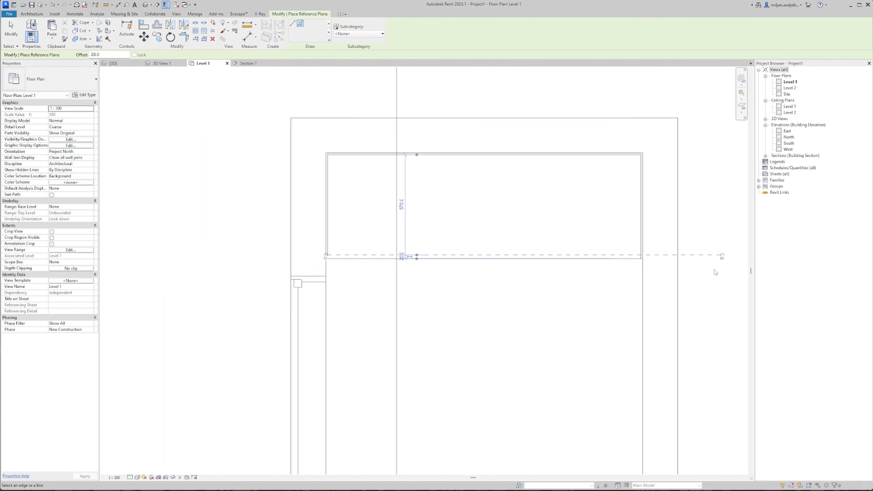
middle_click_drag(715, 273, 659, 254)
key("Escape")
Start an in-place model in the Furniture category, keeping the suggested name.
left_click(32, 14)
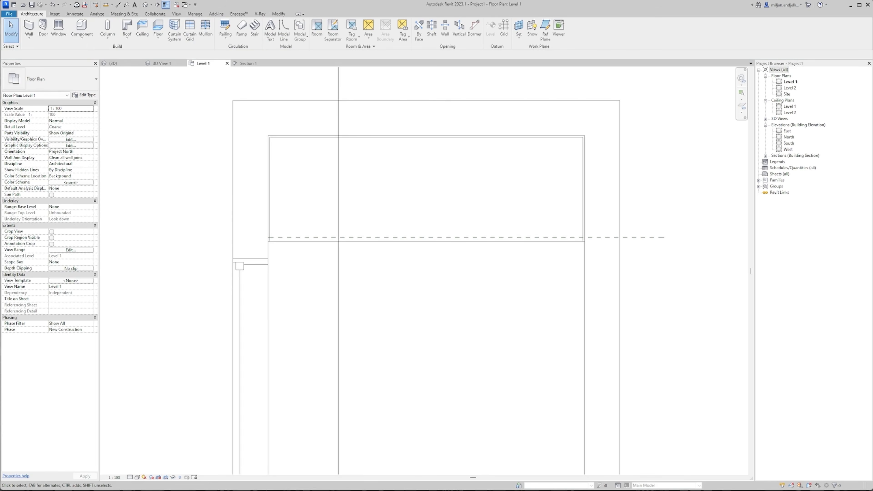
left_click(82, 38)
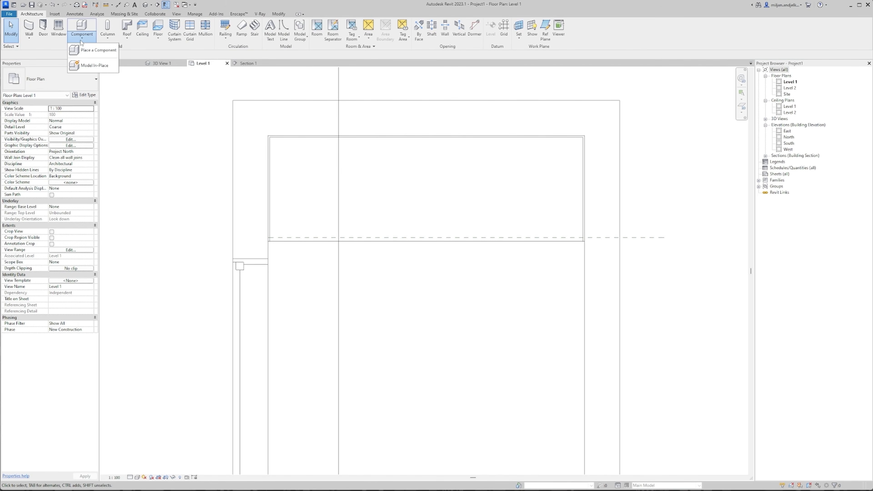
left_click(95, 65)
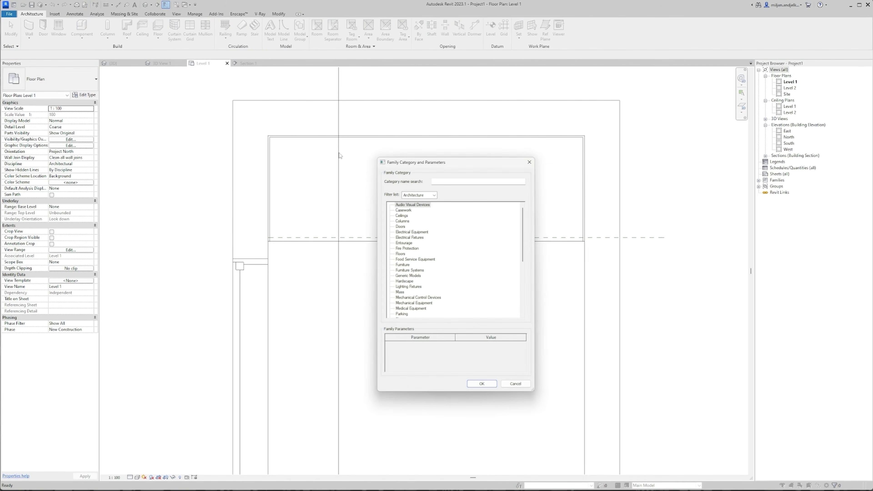
left_click_drag(405, 165, 463, 97)
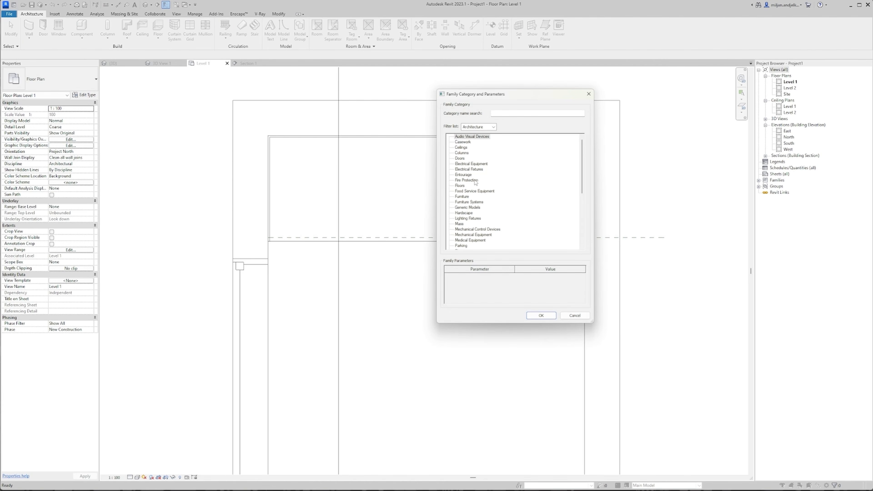
left_click(461, 196)
left_click(542, 316)
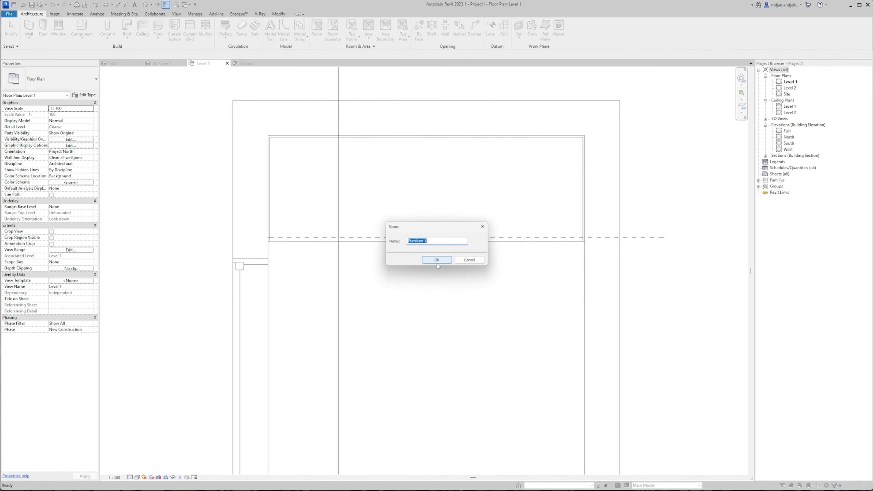
left_click(437, 260)
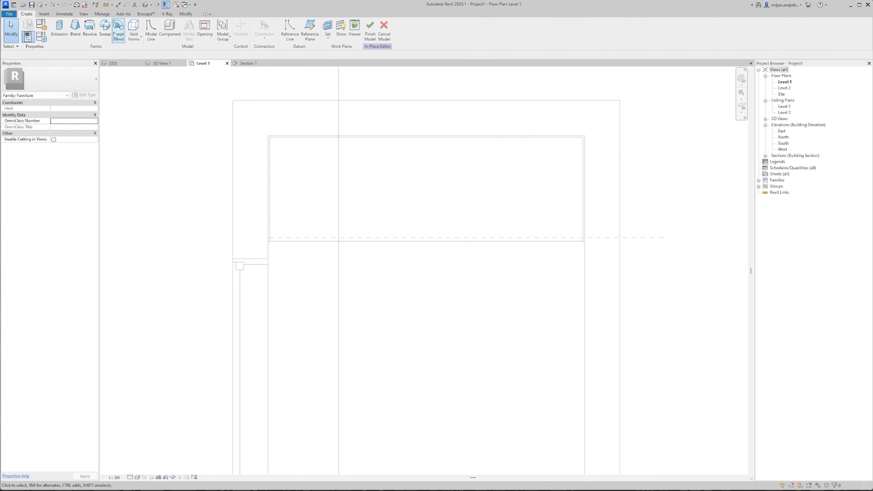
Sketch a thin closed extrusion strip along the inner side of reference plane 01, trimmed between the left and right wall faces.
left_click(60, 30)
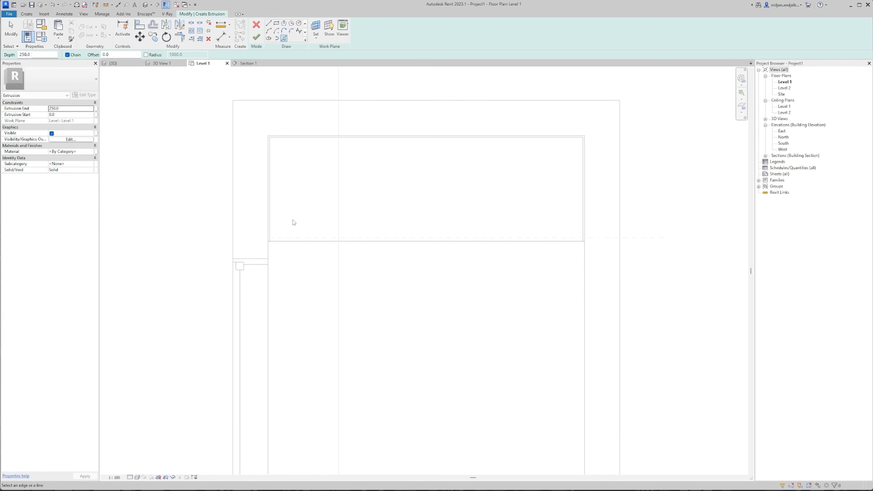
left_click(297, 238)
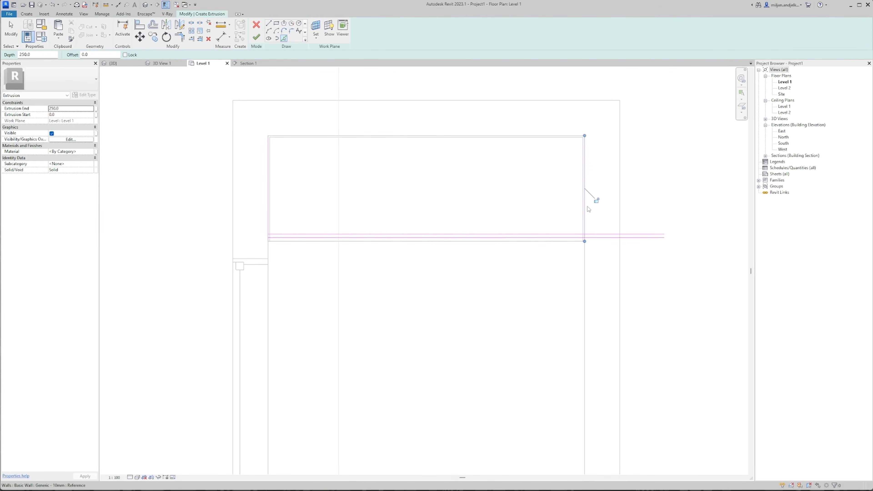
scroll(559, 213, "up", 1)
key("t")
key("r")
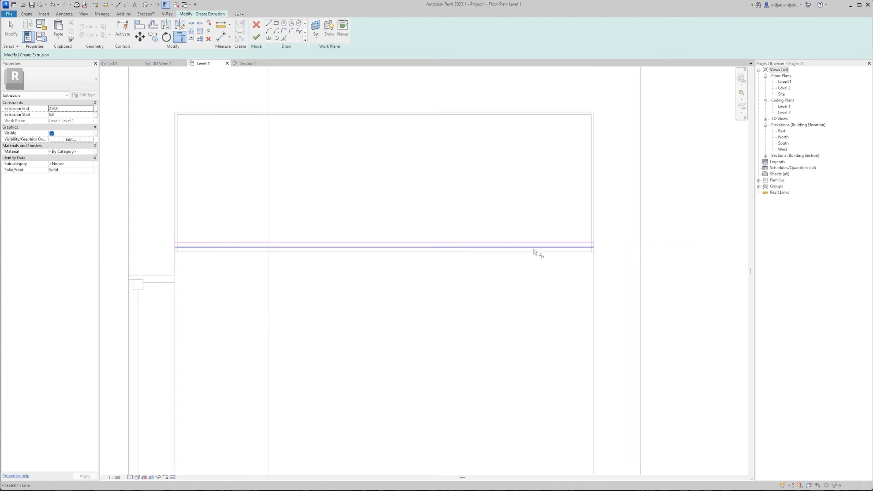
middle_click_drag(534, 250, 646, 255)
scroll(288, 248, "up", 2)
left_click(284, 253)
left_click(295, 248)
scroll(294, 248, "down", 2)
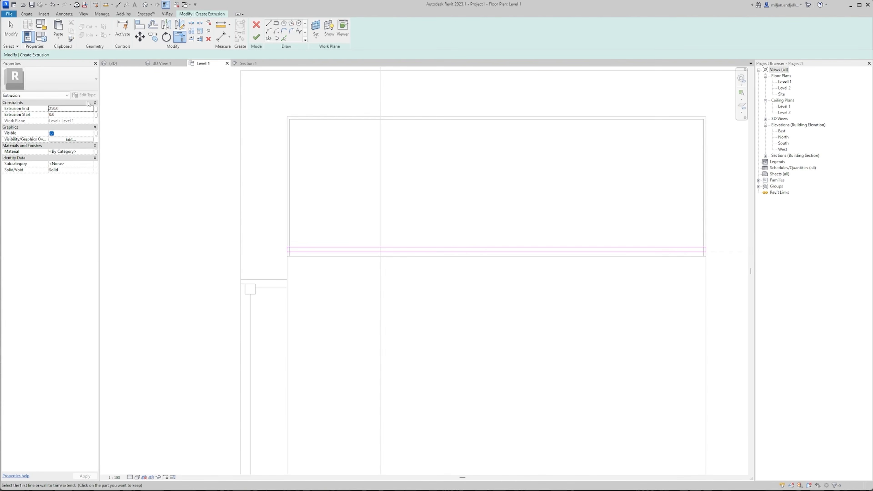
Finish the strip's extrusion and, in Section 1, stretch its top to the countertop's underside for a 740 mm depth.
left_click(248, 63)
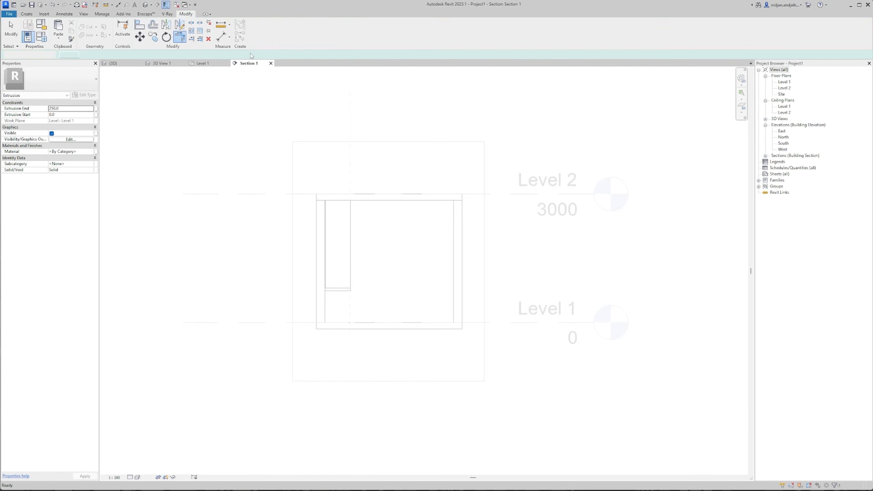
scroll(344, 302, "up", 7)
left_click(375, 379)
left_click_drag(375, 340, 374, 232)
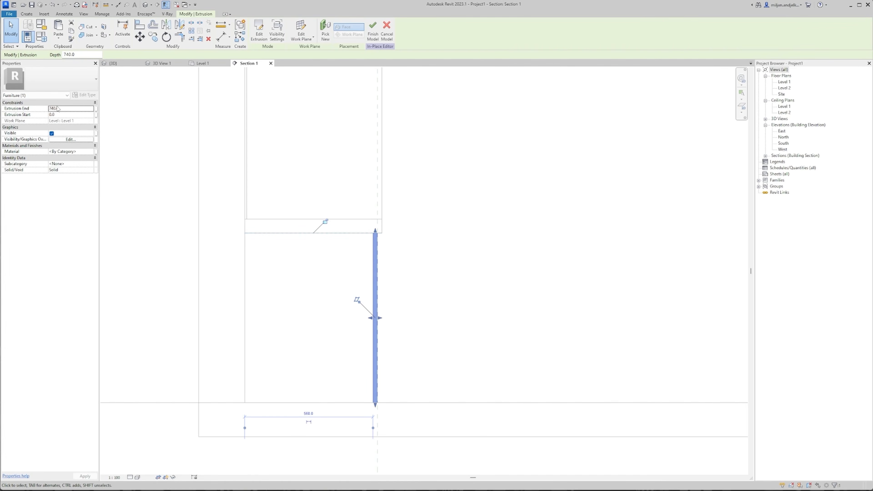
Search the compatible family parameters for the strip's material with "Red Furn", and finish the in-place model.
left_click(352, 259)
scroll(353, 259, "down", 3)
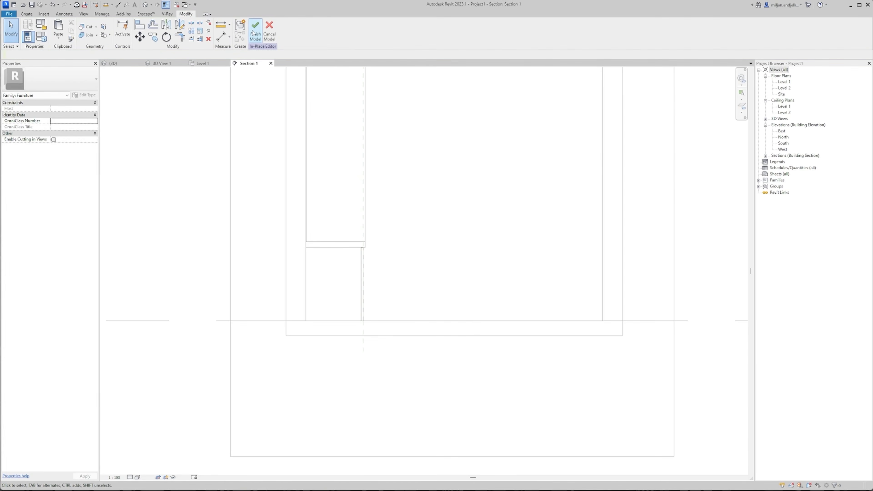
left_click(362, 289)
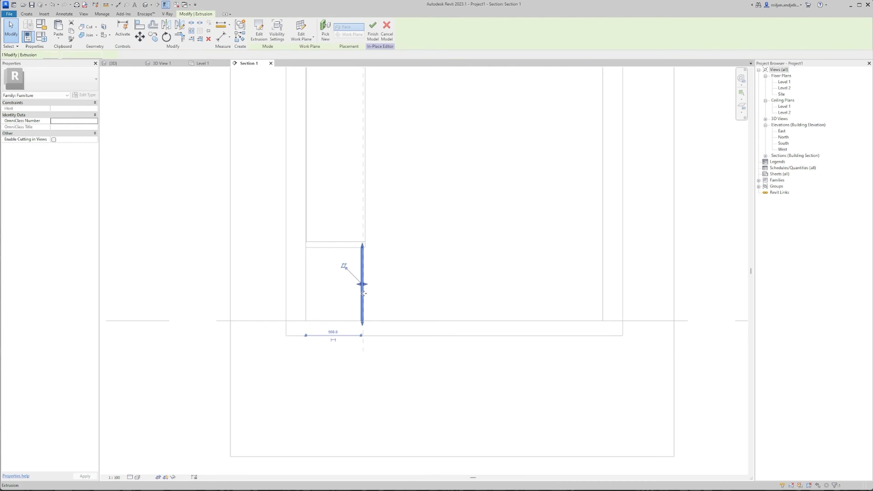
left_click(96, 152)
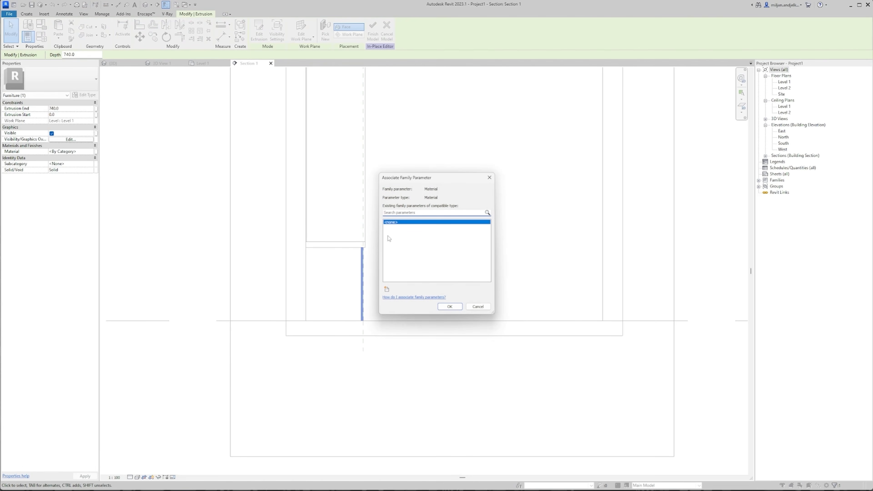
type("Fur")
key("BackSpace")
key("BackSpace")
type("Red")
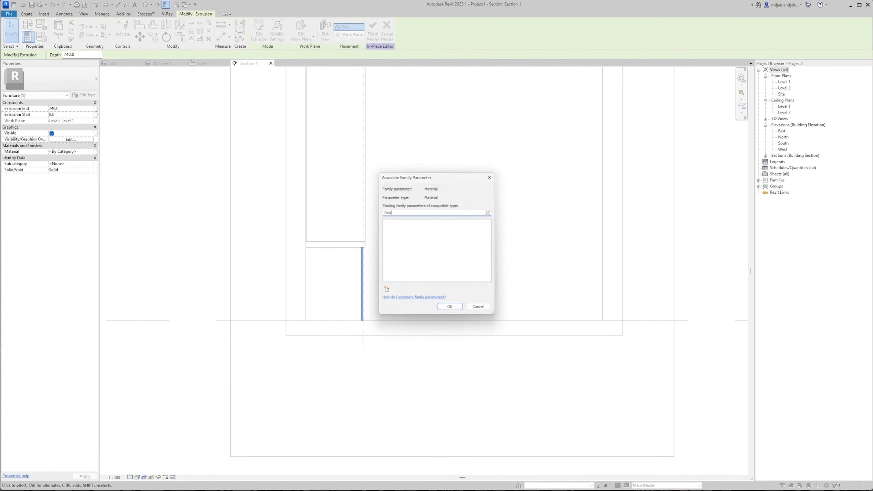
type(" Furn")
key("Return")
left_click(373, 30)
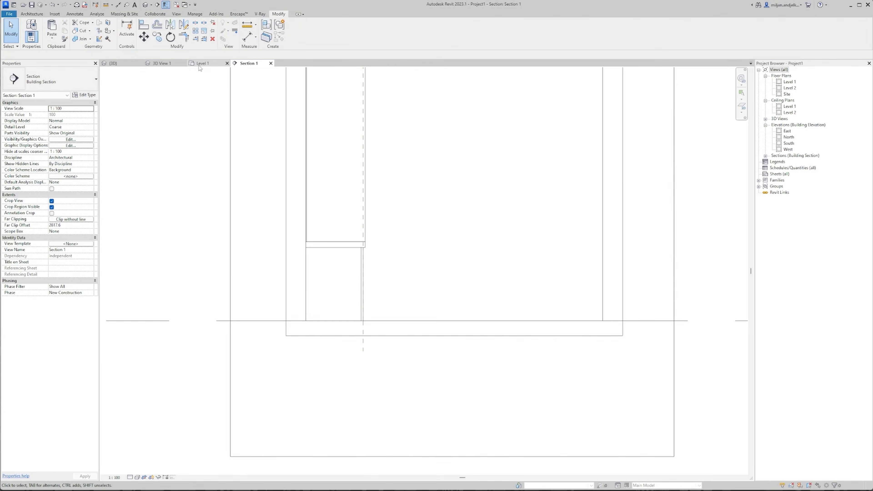
In Level 1, draw a horizontal section across the lower part of the room, looking toward the countertop, and open its view.
left_click(200, 65)
scroll(278, 214, "down", 4)
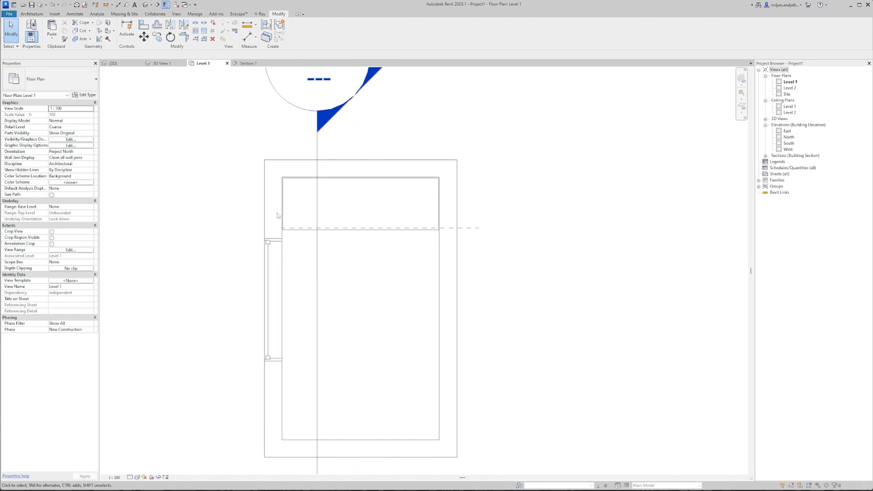
middle_click_drag(285, 315, 271, 251)
scroll(272, 255, "down", 2)
middle_click_drag(290, 286, 323, 315)
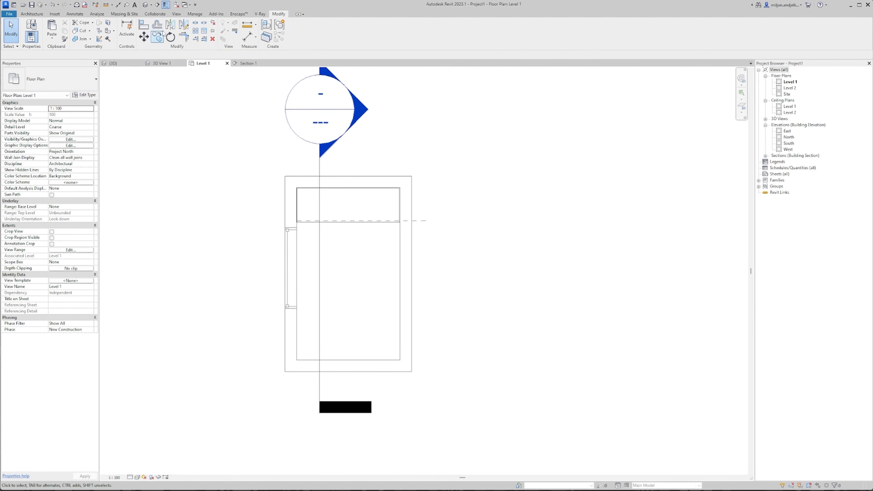
left_click(157, 5)
left_click(221, 332)
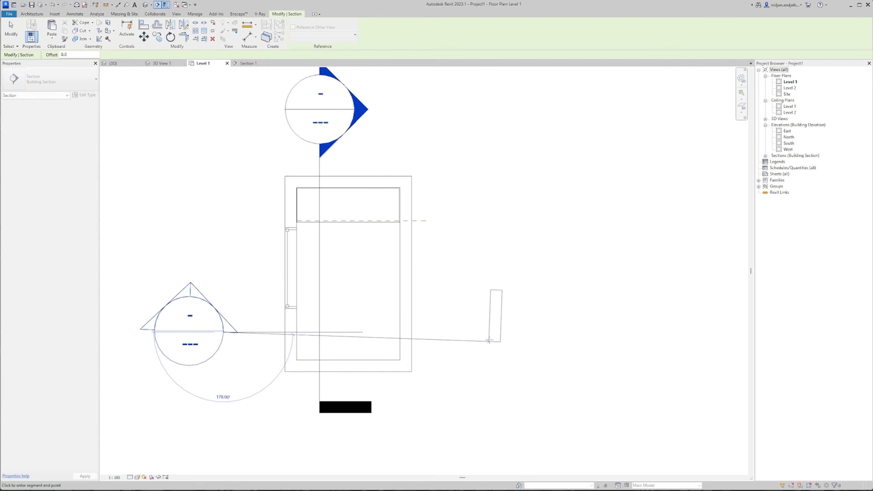
left_click(489, 332)
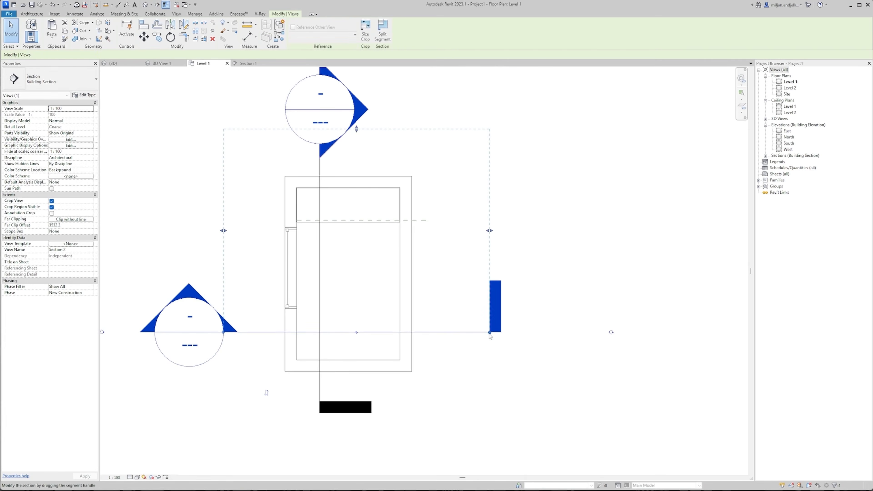
right_click(379, 339)
left_click(392, 180)
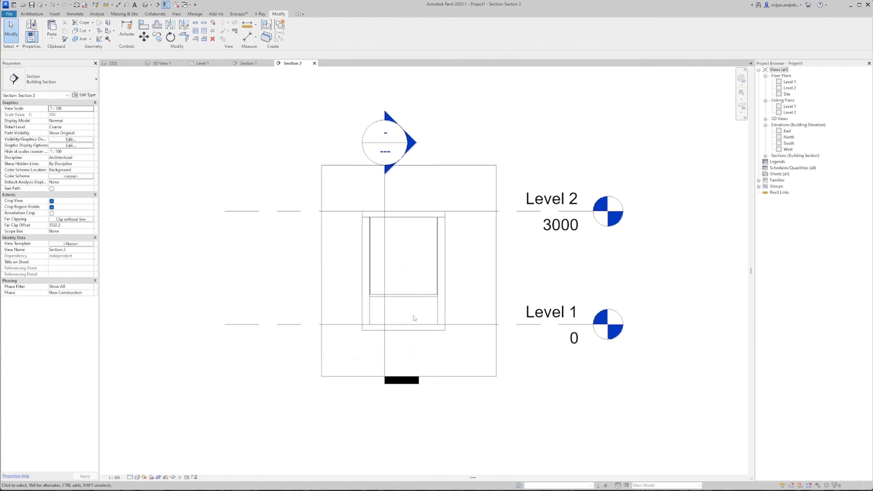
scroll(414, 319, "up", 4)
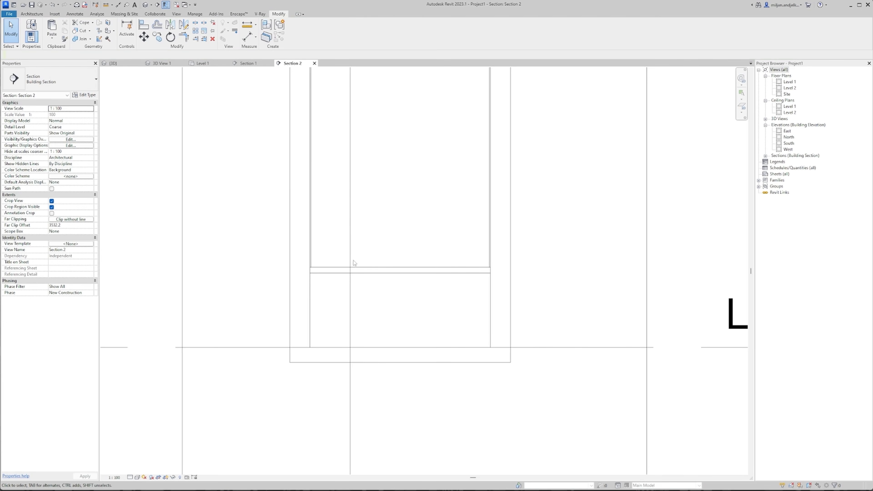
Check the reference photo and start a new in-place model in the Furniture category, keeping the suggested name.
key("alt+Tab")
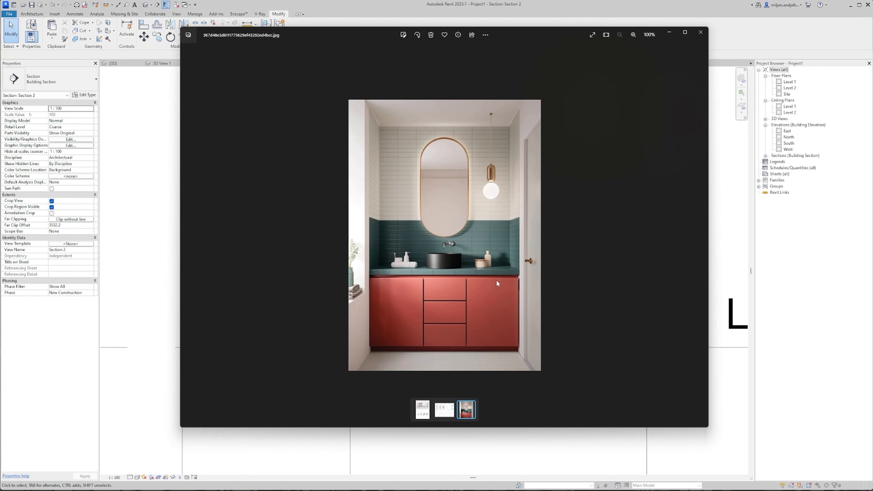
left_click(431, 23)
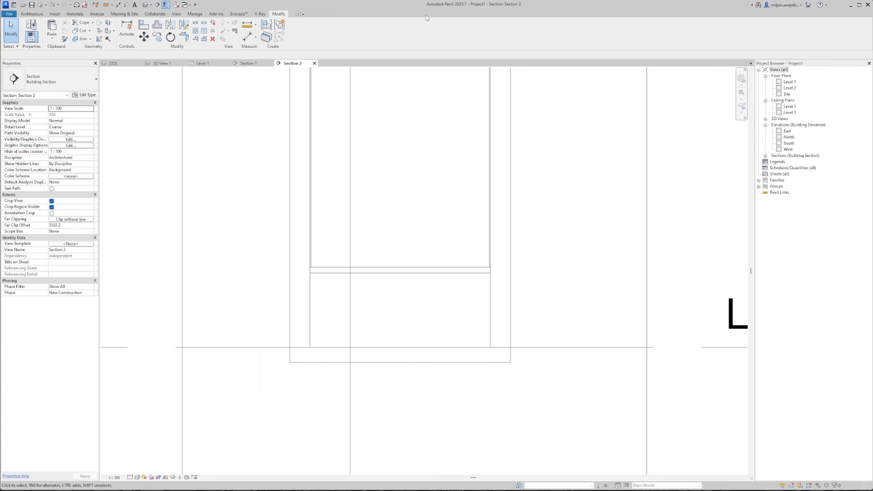
left_click(31, 14)
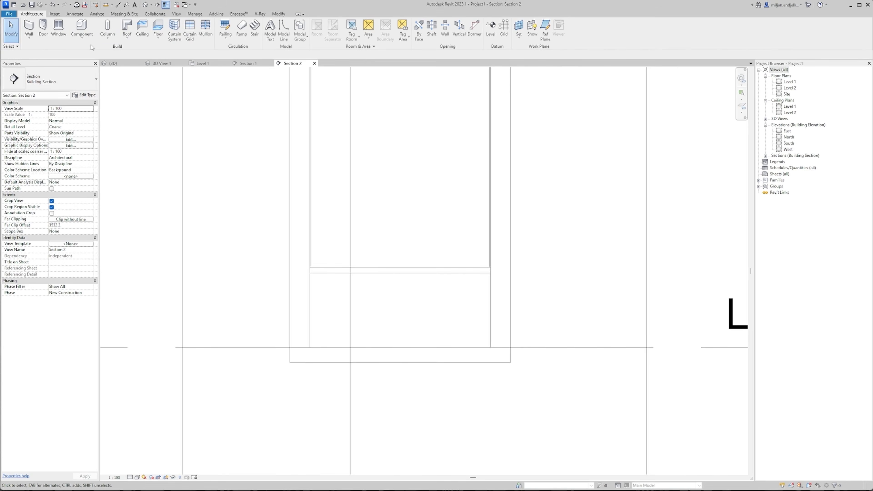
left_click(82, 35)
left_click(94, 65)
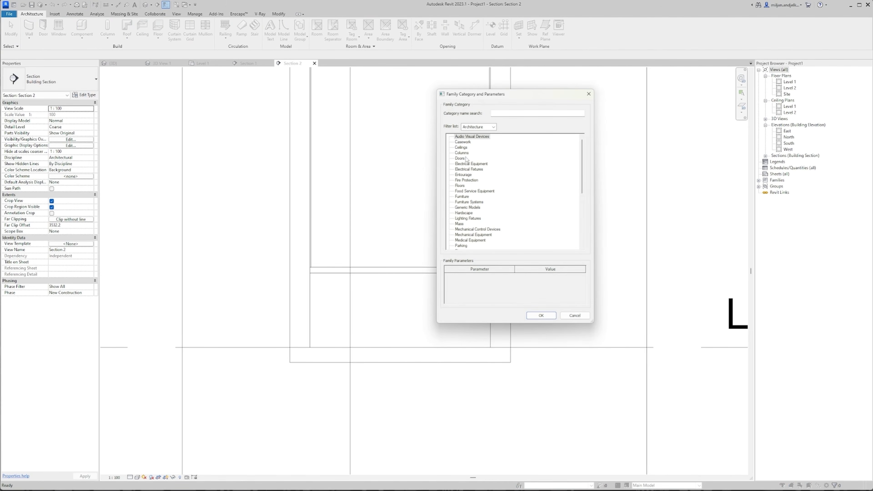
left_click(469, 200)
left_click(541, 316)
key("Return")
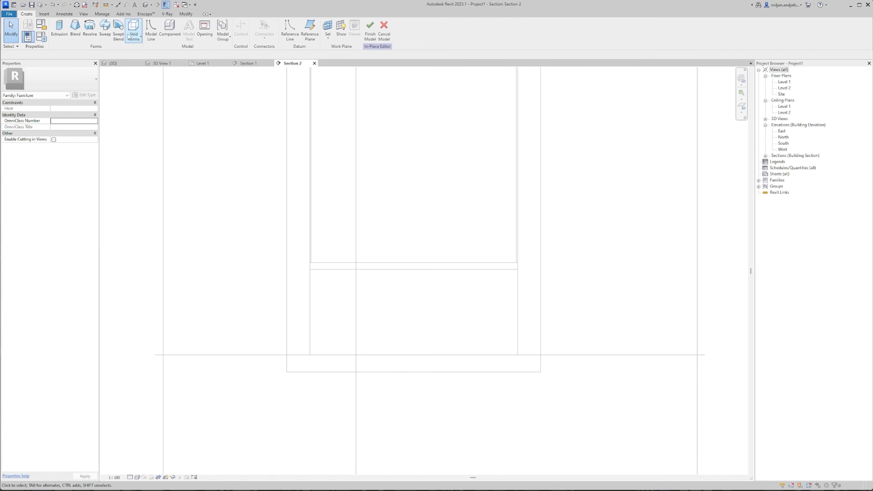
Start an extrusion for the cabinet fronts with Reference Plane : 01 as its work plane.
left_click(59, 30)
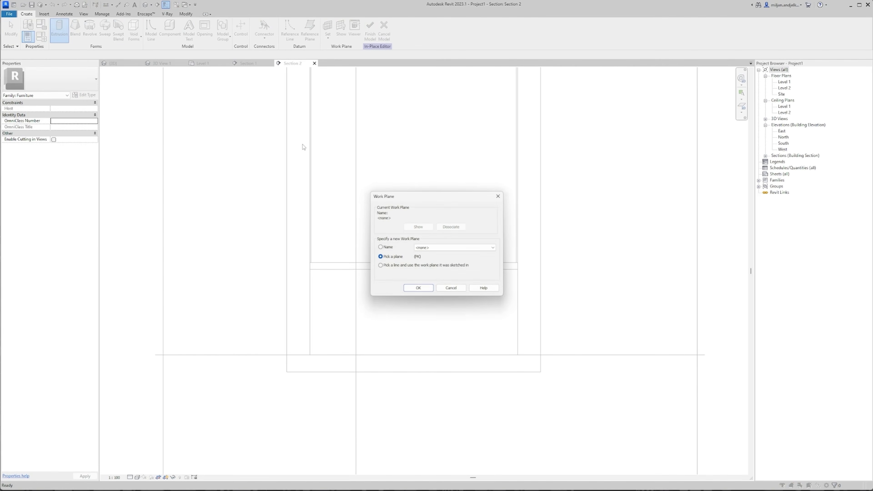
left_click(427, 248)
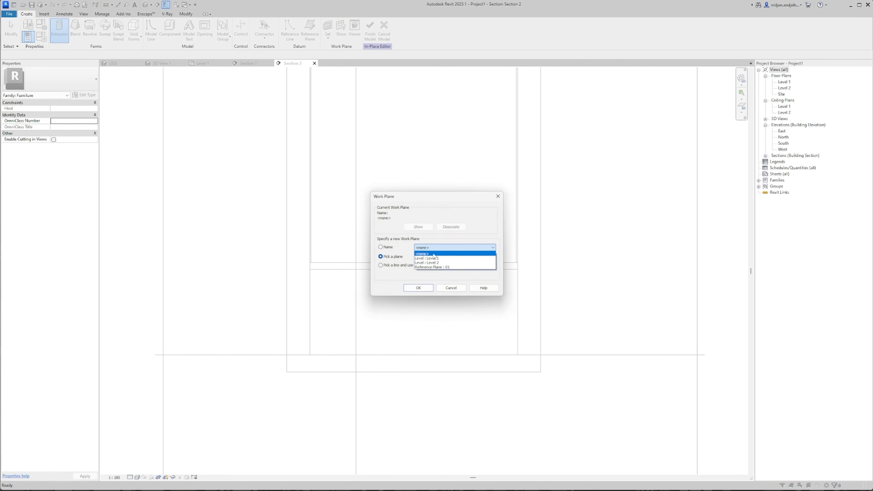
left_click(448, 268)
left_click(422, 288)
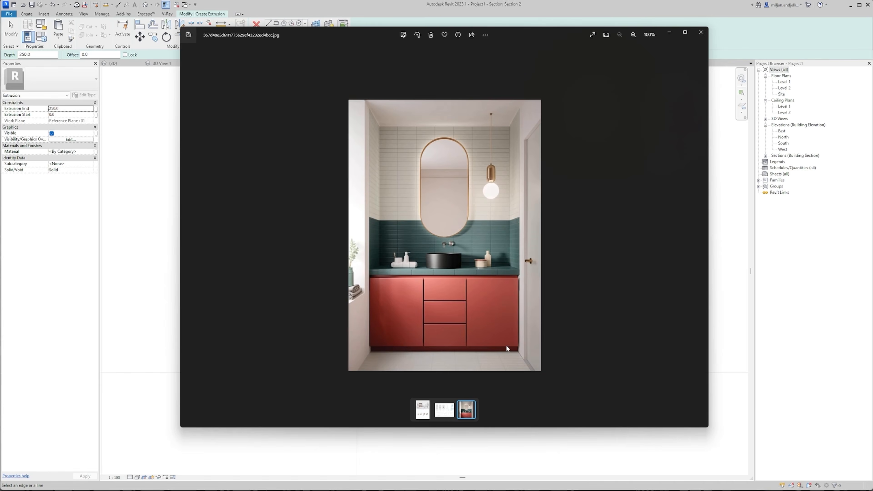
Sketch side lines 10 mm inside the left and right wall faces and a bottom line above the floor, trimming them at the corners.
left_click(542, 20)
left_click_drag(98, 55, 65, 58)
type("10")
left_click(297, 324)
left_click(571, 329)
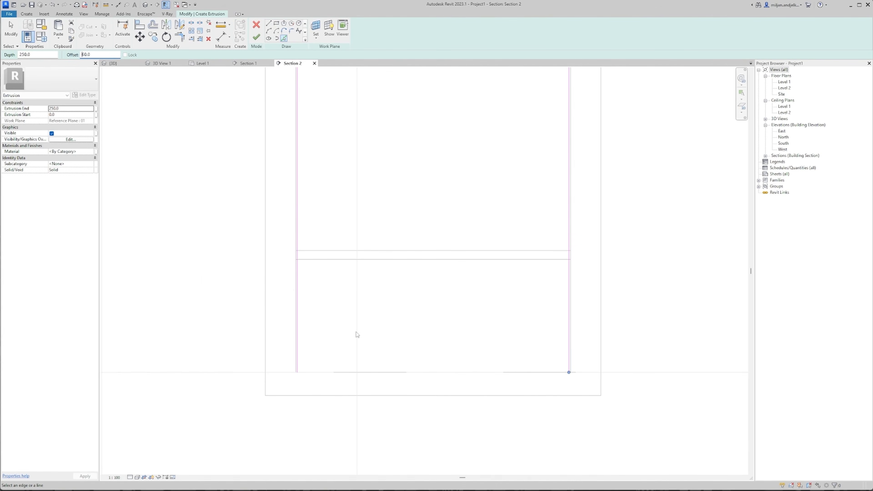
left_click(371, 377)
key("t")
key("r")
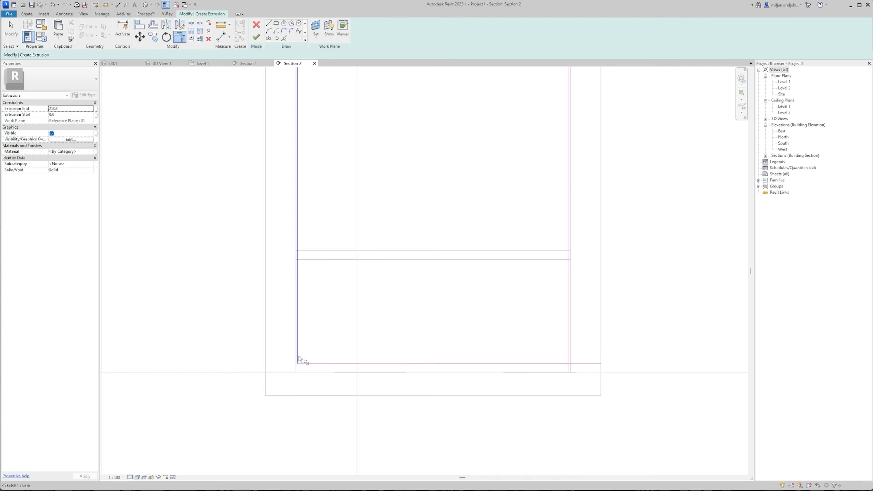
left_click(569, 351)
left_click(537, 365)
Consult the reference photo and add two vertical divider lines, each offset 600 mm inward from the left and right side lines.
key("alt+Tab")
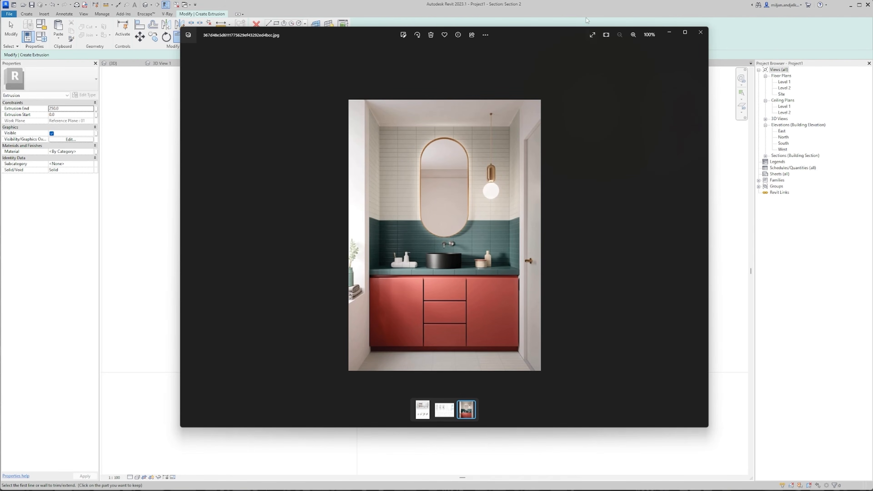
key("alt+Tab")
key("Escape")
type("60")
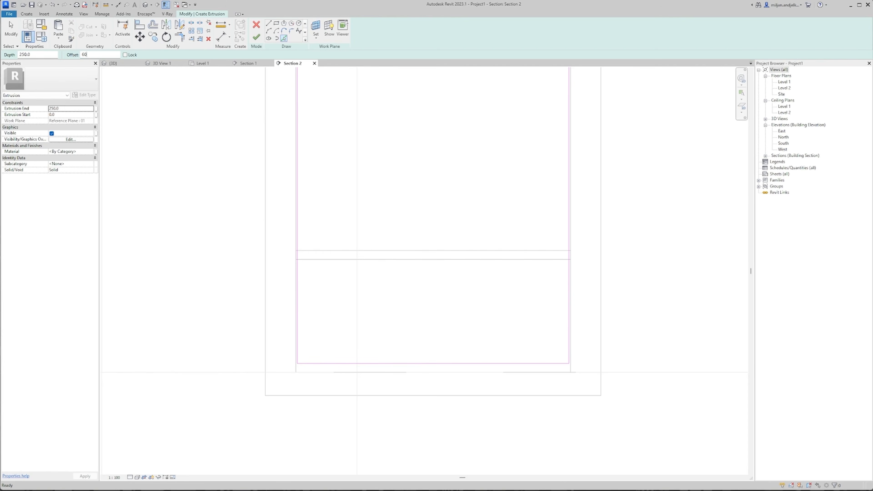
type("0")
left_click(298, 300)
left_click(568, 316)
scroll(434, 343, "up", 1)
scroll(672, 421, "down", 1)
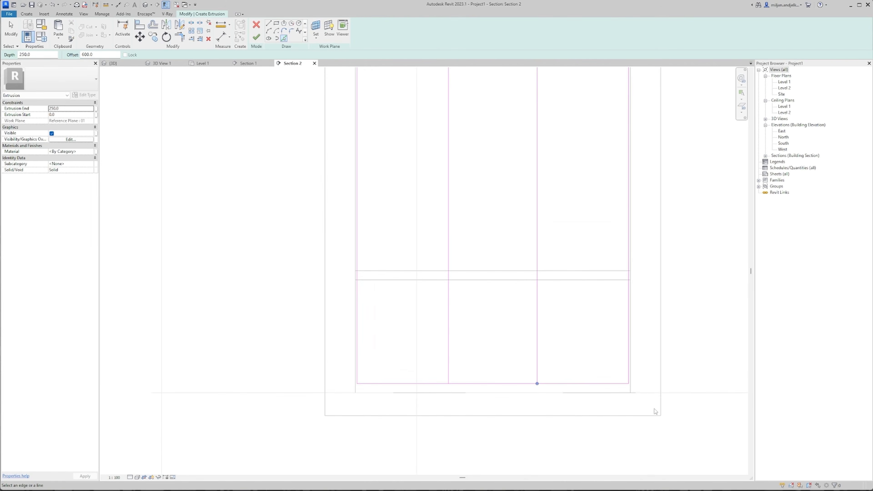
Check the drawer layout in the reference photo and measure the height from the sketch's bottom line to the countertop's underside.
scroll(516, 257, "down", 1)
mouse_move(516, 258)
middle_mouse_down()
mouse_move(502, 327)
mouse_move(483, 287)
middle_mouse_up()
key("alt+Tab")
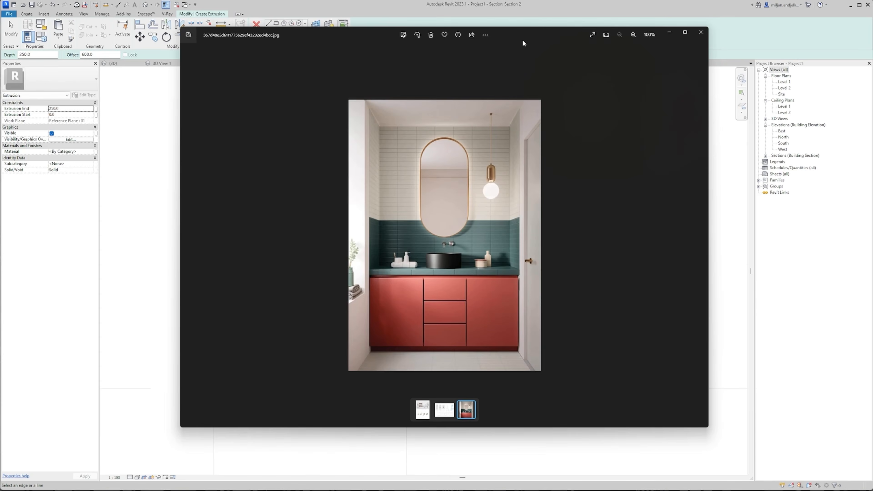
key("alt+Tab")
scroll(457, 360, "up", 3)
key("Escape")
left_click(221, 25)
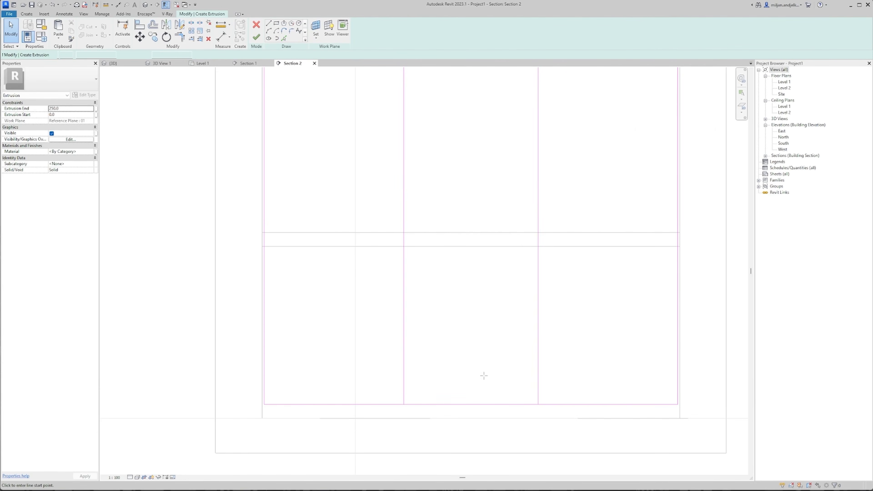
left_click(455, 405)
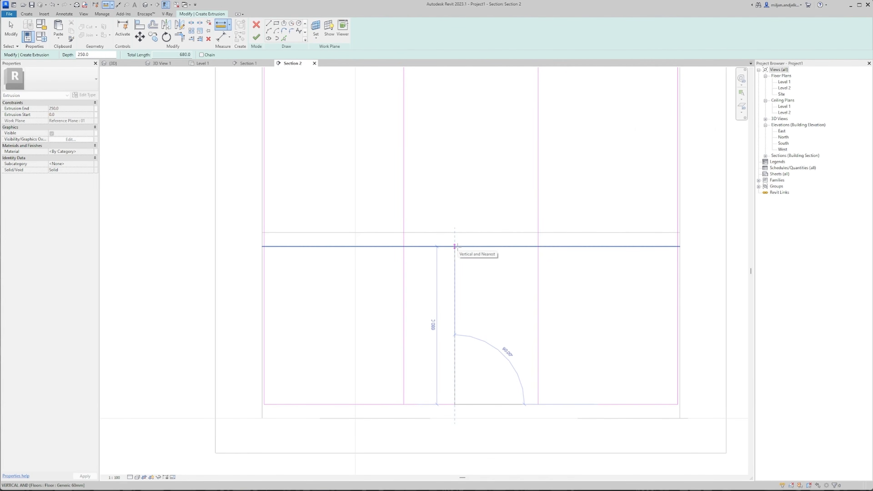
key("Escape")
key("Escape")
Offset horizontal lines upward from the sketch's bottom line to outline three 210 mm high drawer rows separated by 10 mm gaps.
left_click(284, 38)
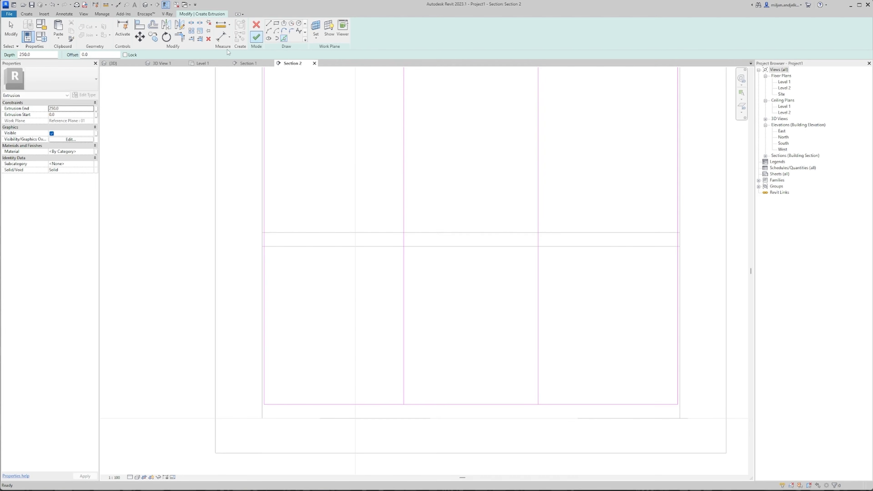
left_click_drag(90, 55, 58, 55)
left_click(460, 405)
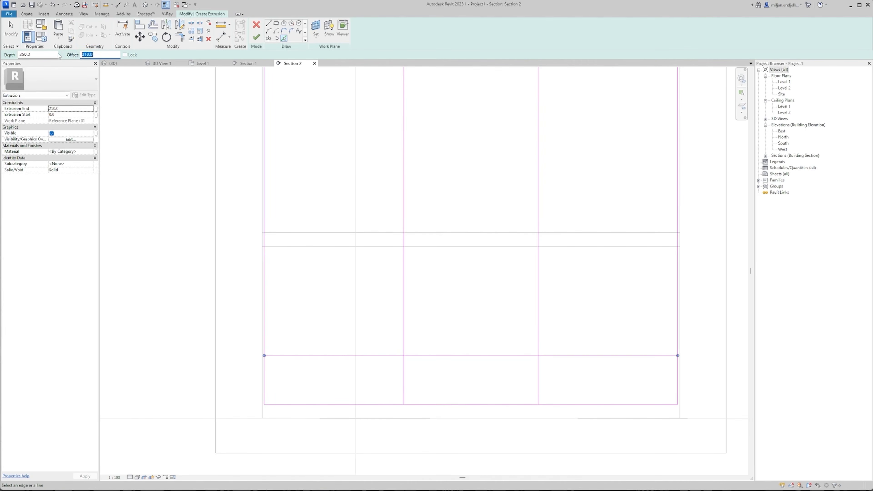
left_click(447, 356)
left_click(444, 353)
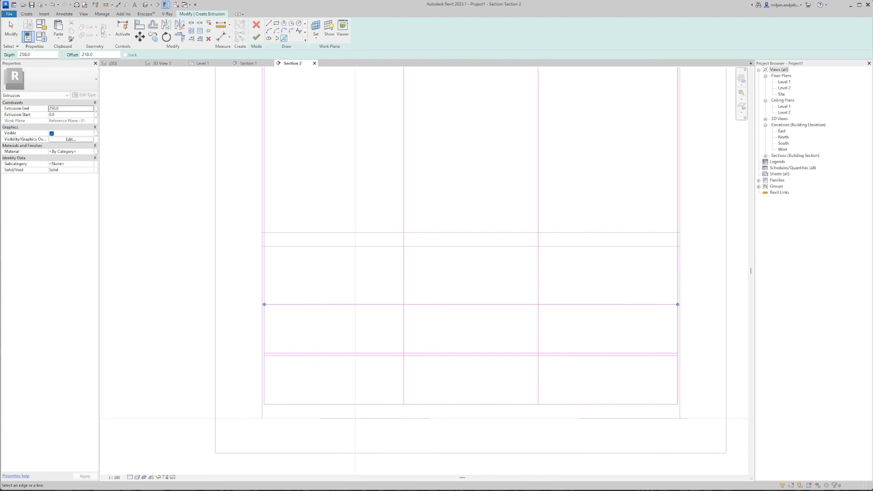
type("10")
left_click_drag(93, 55, 65, 55)
left_click(426, 304)
type("210")
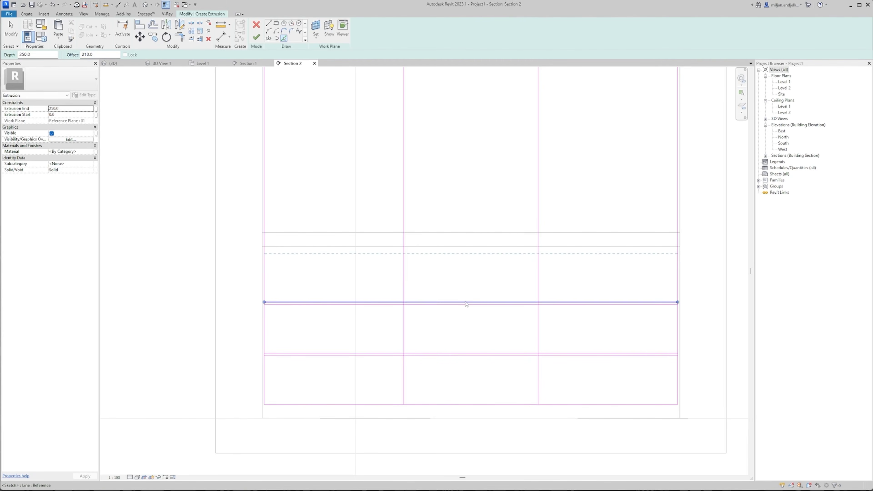
left_click(471, 302)
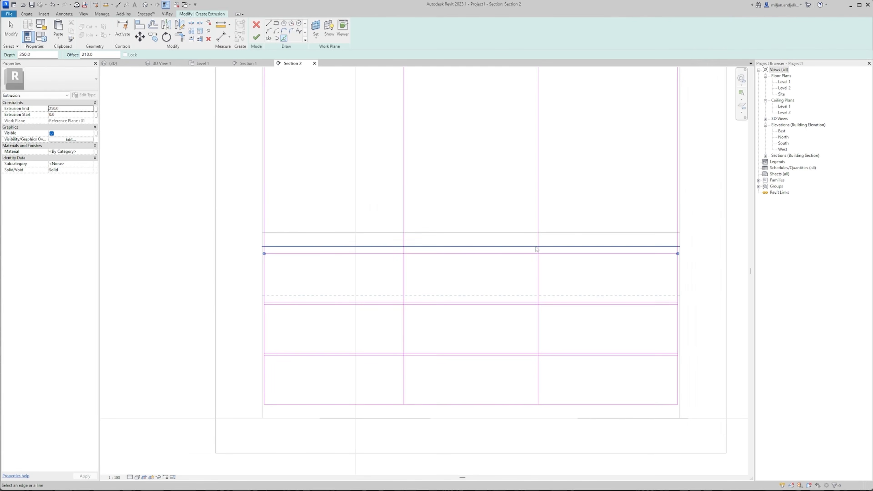
left_click(200, 38)
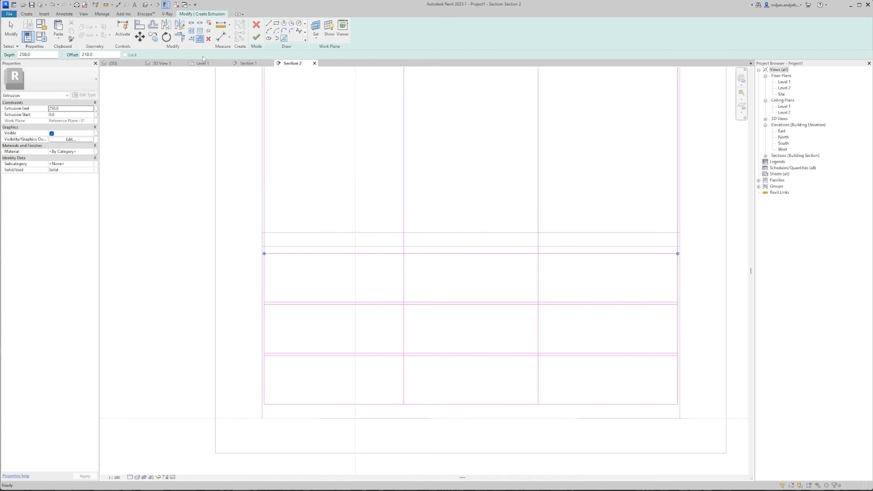
left_click(403, 284)
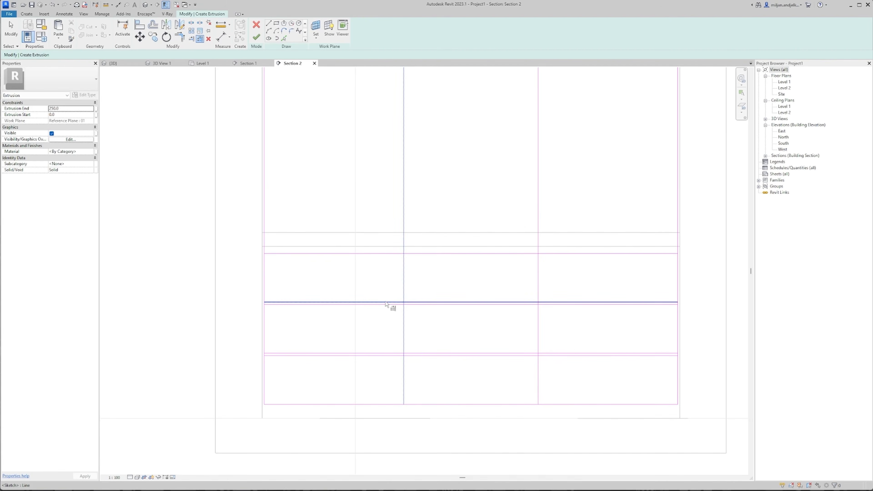
key("Escape")
Check the reference photo and add a second line offset 10 mm toward the centre from each vertical divider line.
left_click(284, 38)
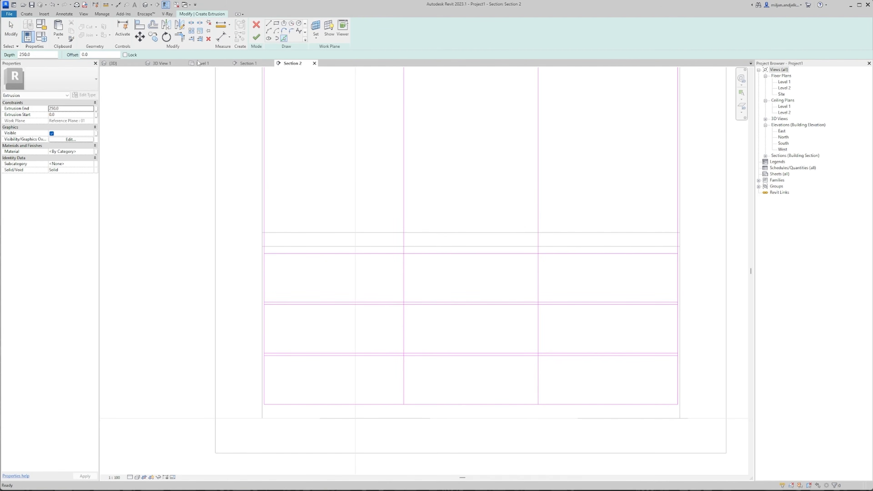
key("alt+Tab")
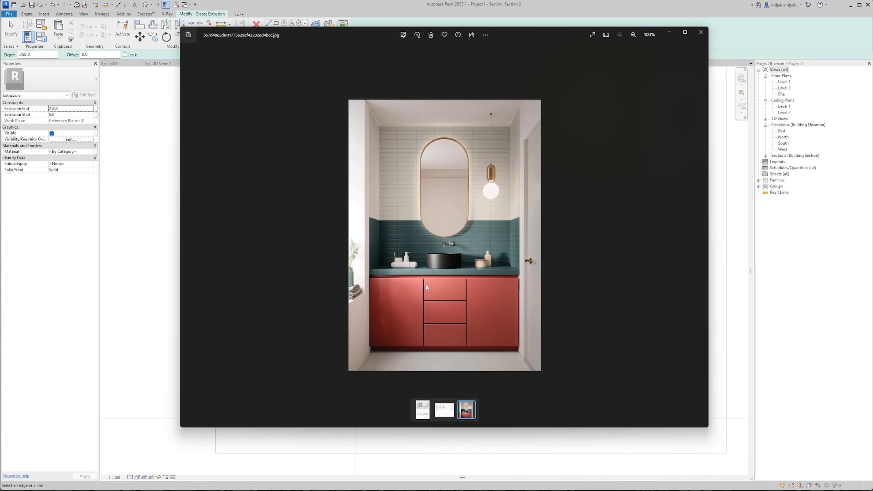
key("alt+Tab")
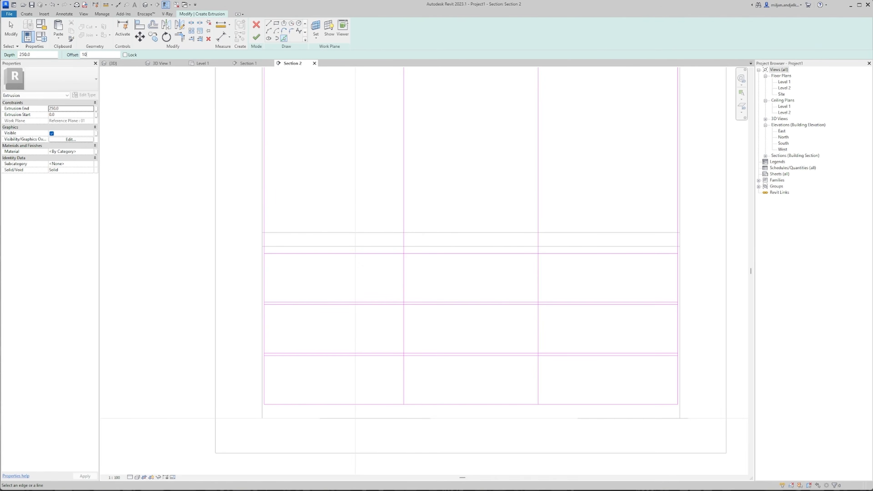
left_click(405, 289)
left_click(537, 290)
scroll(499, 326, "up", 2)
Trim the horizontal drawer lines to the two inner divider lines, keeping only their segments in the middle bay.
left_click(200, 38)
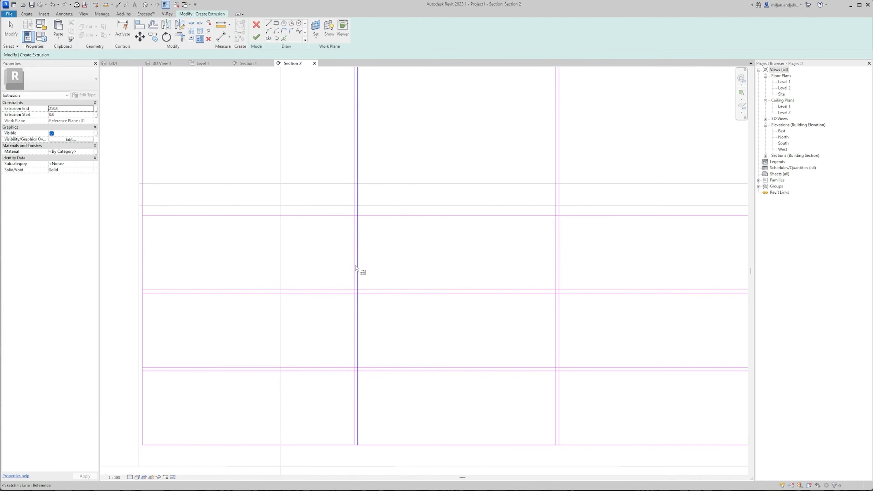
left_click(356, 269)
left_click_drag(412, 254, 386, 402)
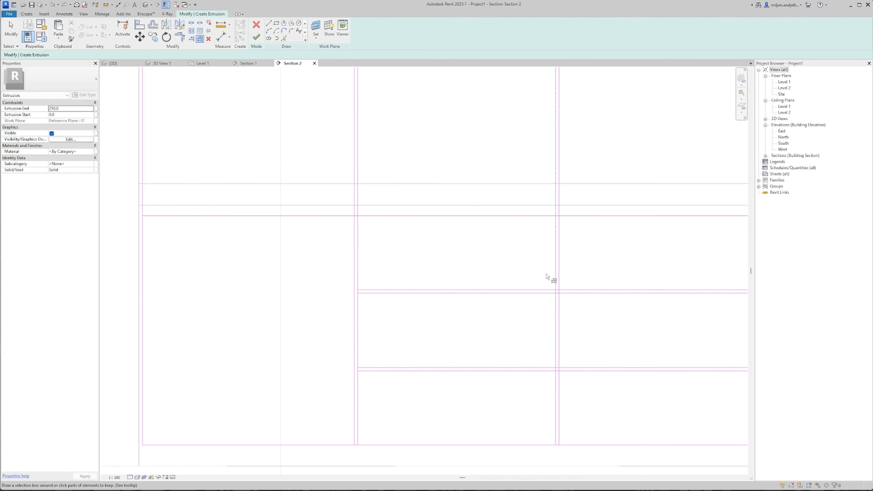
left_click_drag(538, 254, 515, 403)
middle_click_drag(453, 329, 409, 292)
scroll(275, 167, "up", 2)
key("Escape")
key("Escape")
Split the top line between the left pair of dividers, and the inner left divider at both gaps between the drawers.
key("s")
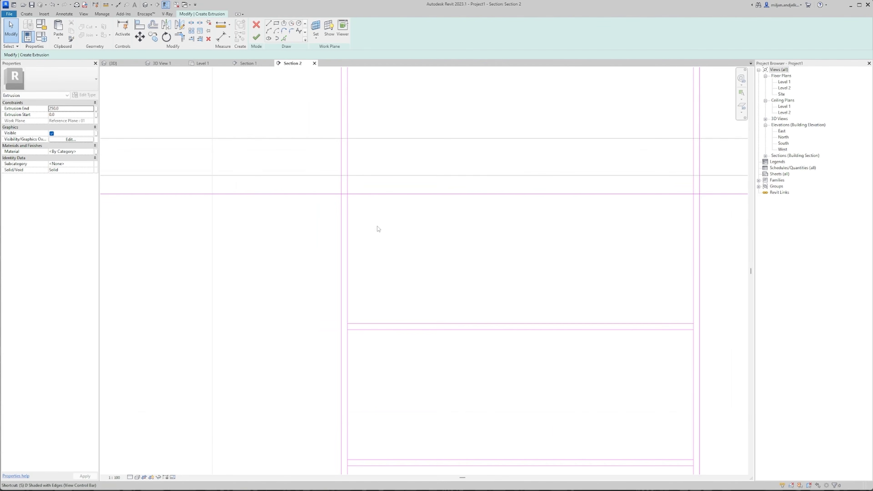
key("l")
scroll(358, 198, "up", 2)
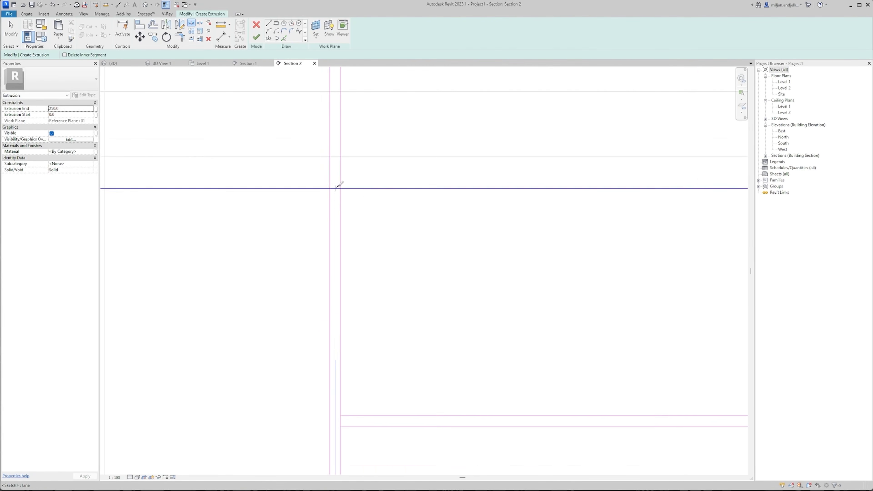
key("Escape")
key("s")
key("l")
left_click(341, 421)
scroll(341, 421, "down", 3)
middle_click_drag(340, 421, 411, 334)
scroll(339, 269, "up", 2)
left_click(377, 305)
scroll(378, 305, "up", 1)
Trim the drawer lines and the inner left divider into closed corners at both gaps between the drawers.
key("Escape")
key("t")
key("r")
left_click(386, 311)
left_click(378, 319)
left_click(378, 293)
left_click(407, 229)
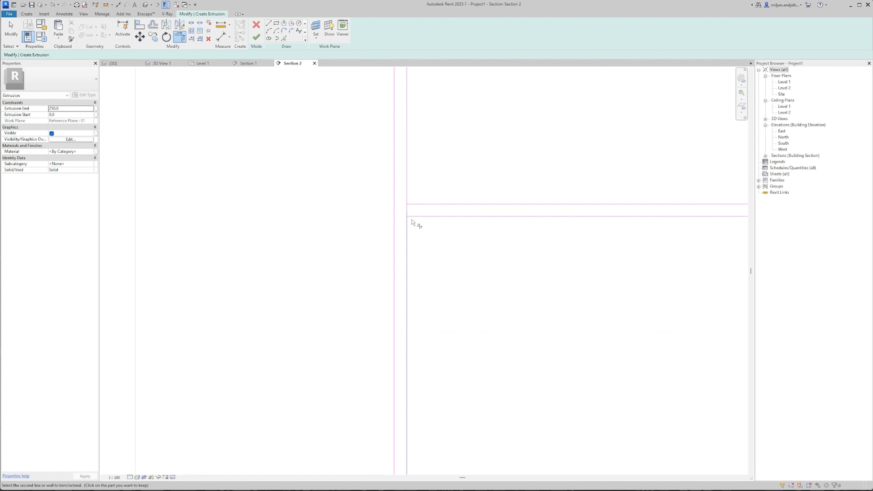
left_click(412, 217)
left_click(412, 204)
left_click(408, 197)
middle_click_drag(427, 188, 440, 361)
middle_click_drag(412, 246, 417, 311)
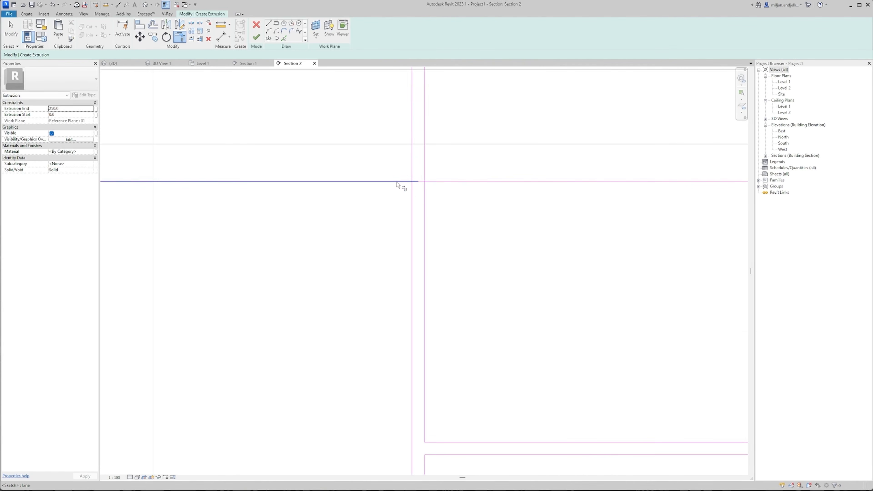
Trim both top corners of the left door outline and the top left corner of the upper drawer.
left_click(397, 182)
left_click(412, 192)
left_click(433, 182)
left_click(425, 197)
scroll(433, 204, "down", 8)
scroll(199, 206, "up", 3)
left_click(228, 189)
left_click(218, 199)
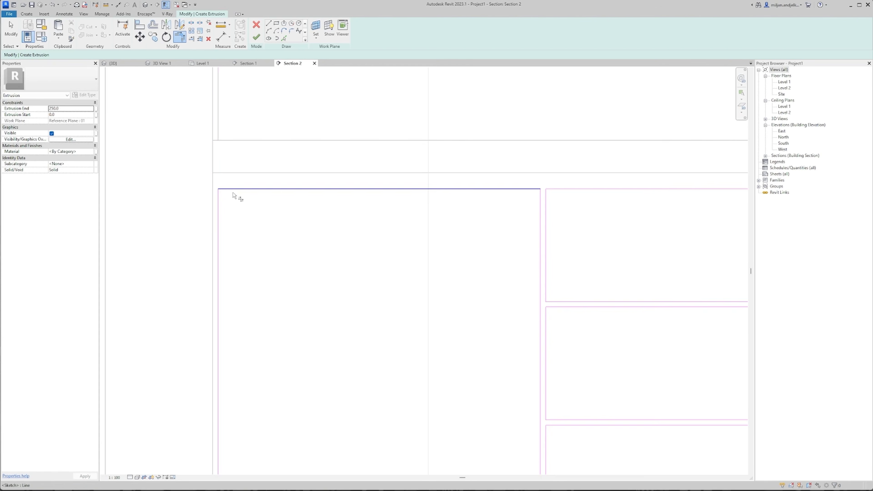
scroll(233, 193, "down", 2)
Split the bottom line between the left dividers and trim the adjoining bottom corners of the left door and lowest drawer.
scroll(439, 427, "up", 5)
key("s")
key("l")
left_click(438, 390)
key("t")
key("r")
left_click(423, 390)
left_click(431, 381)
left_click(445, 379)
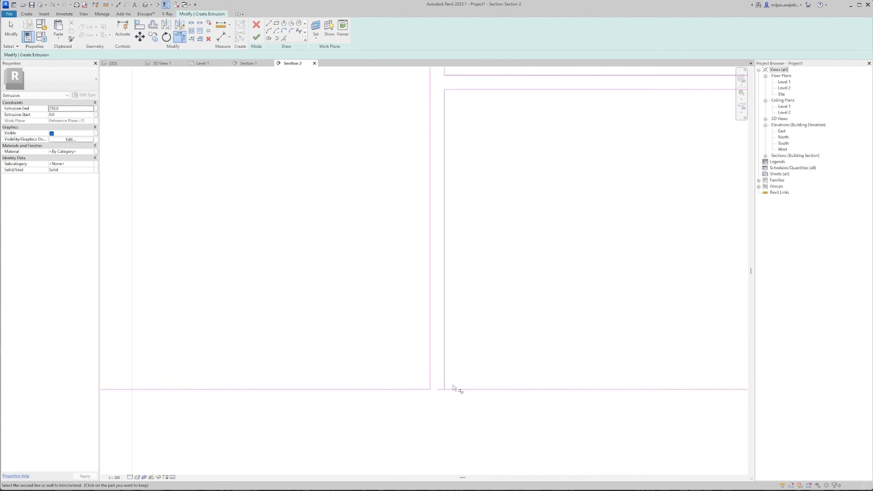
left_click(453, 389)
Split the bottom line between the right dividers, and the inner right divider at the lower gap between drawers.
scroll(450, 382, "down", 6)
scroll(572, 369, "up", 5)
key("s")
key("l")
left_click(567, 387)
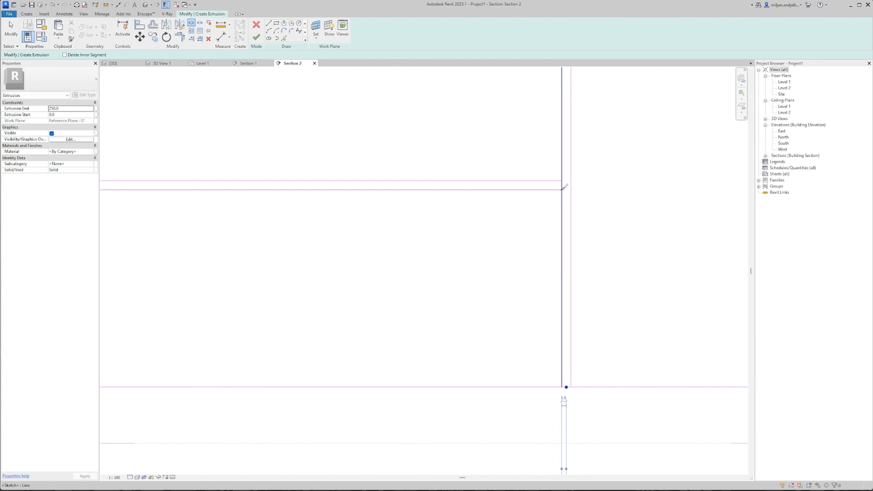
left_click(562, 187)
Trim the right-hand drawer corners at the lower gap, and the bottom corners where the lowest drawer meets the right door.
key("t")
key("r")
left_click(562, 176)
left_click(555, 181)
left_click(554, 190)
left_click(562, 199)
left_click(526, 388)
left_click(562, 370)
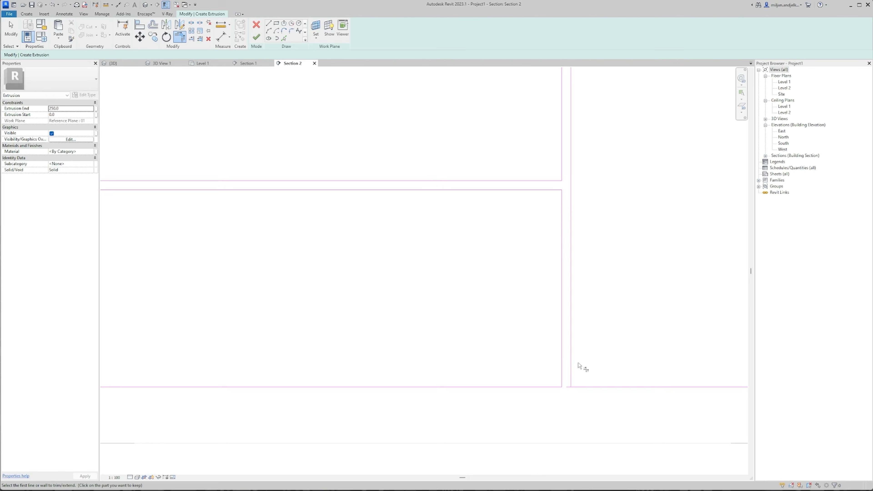
left_click(581, 388)
left_click(571, 374)
Split the inner right divider at the upper gap and trim the adjoining right-hand corners of the upper and middle drawers.
scroll(571, 375, "down", 4)
scroll(547, 218, "up", 5)
key("s")
key("l")
left_click(574, 238)
key("t")
key("r")
left_click(567, 232)
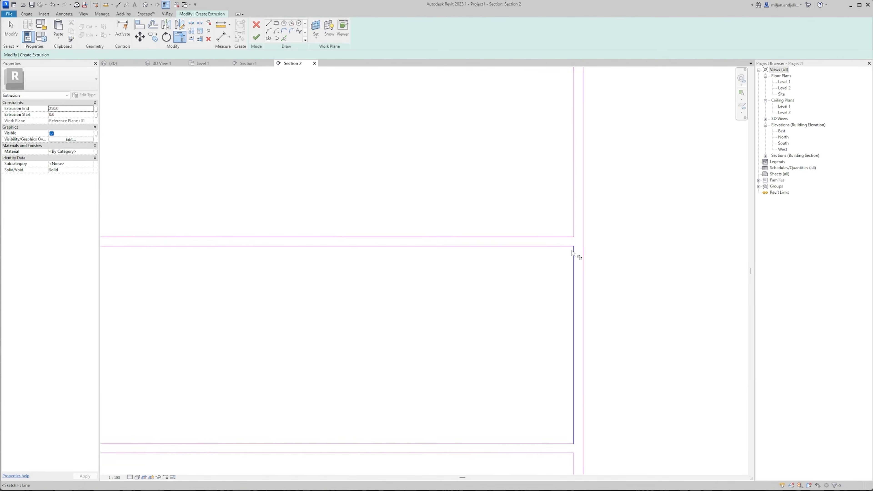
Split the top line between the right dividers and trim the adjoining top corners of the upper drawer and right door.
scroll(572, 251, "down", 4)
scroll(540, 192, "up", 5)
key("s")
key("l")
left_click(554, 203)
key("t")
key("r")
left_click(543, 203)
left_click(547, 210)
left_click(558, 209)
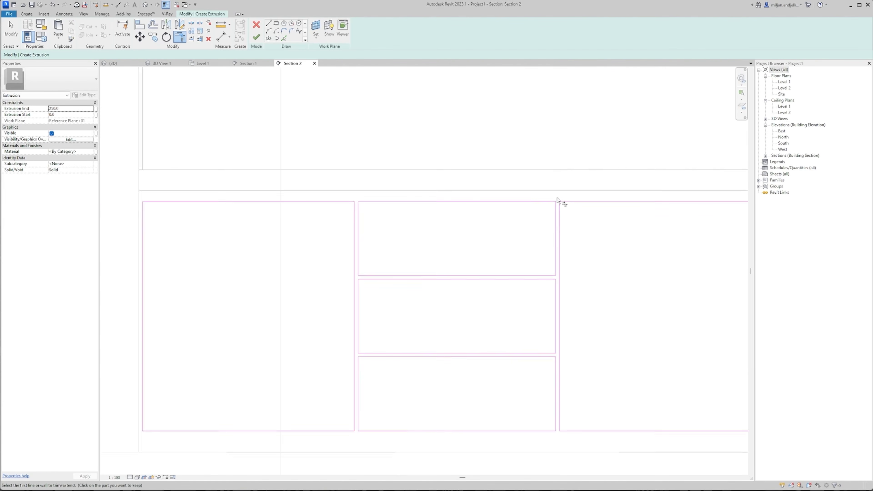
scroll(557, 200, "down", 3)
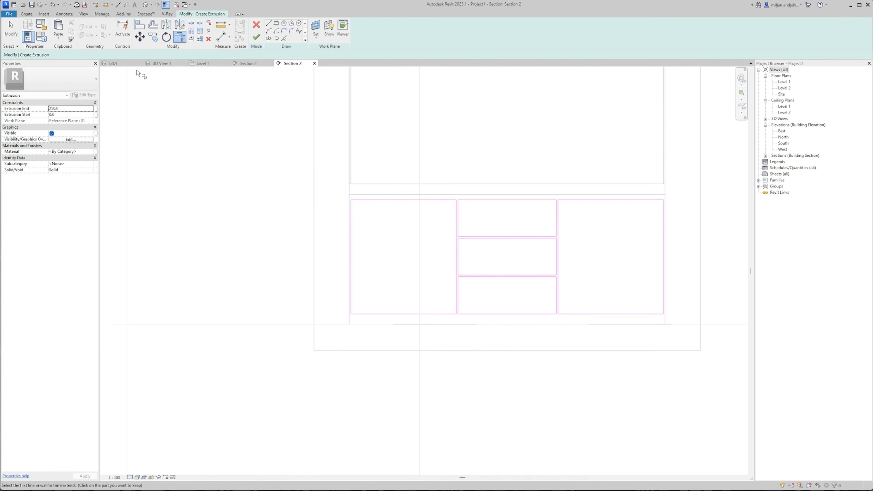
Set the extrusion end of the door and drawer fronts to 20 mm and finish the sketch.
left_click(113, 63)
scroll(538, 371, "up", 3)
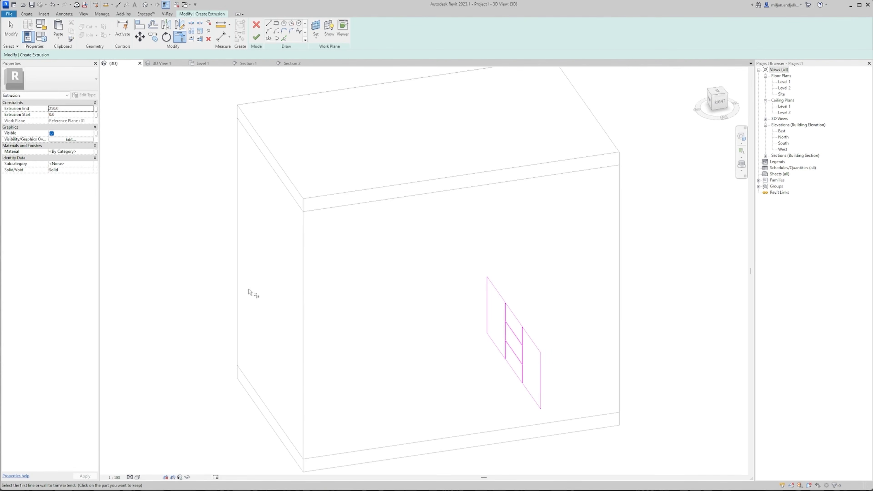
left_click(66, 109)
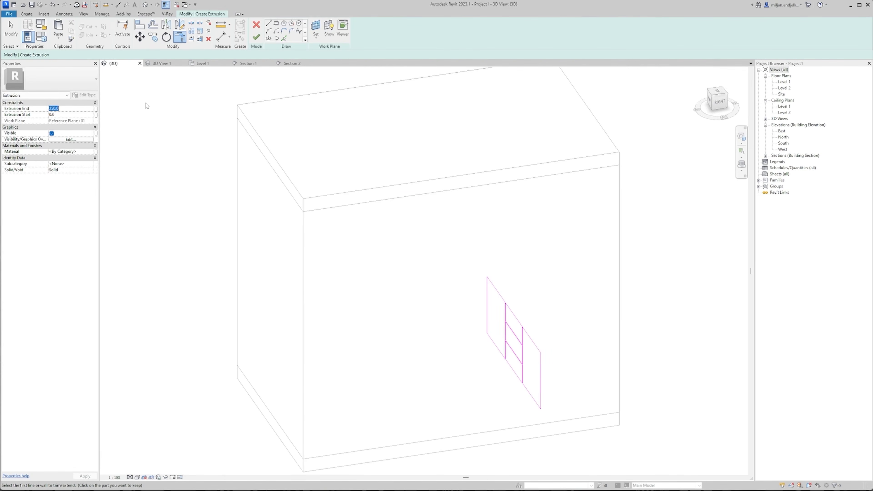
left_click(293, 63)
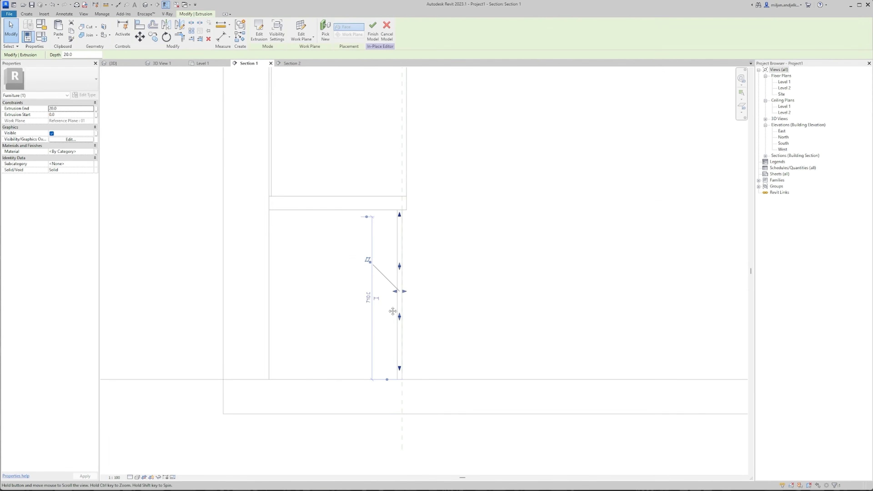
Reverse the fronts' extrusion end to -20 mm and check their alignment with the countertop's front edge in Section 1.
scroll(380, 309, "up", 3)
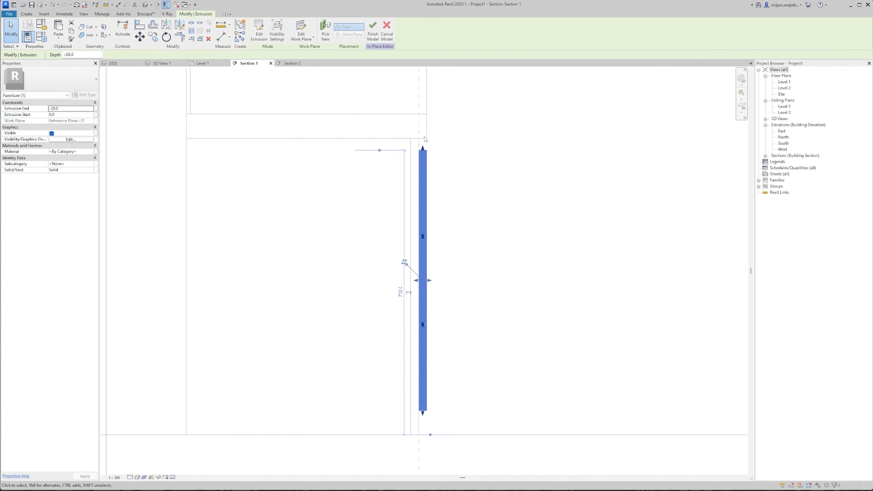
scroll(427, 124, "up", 2)
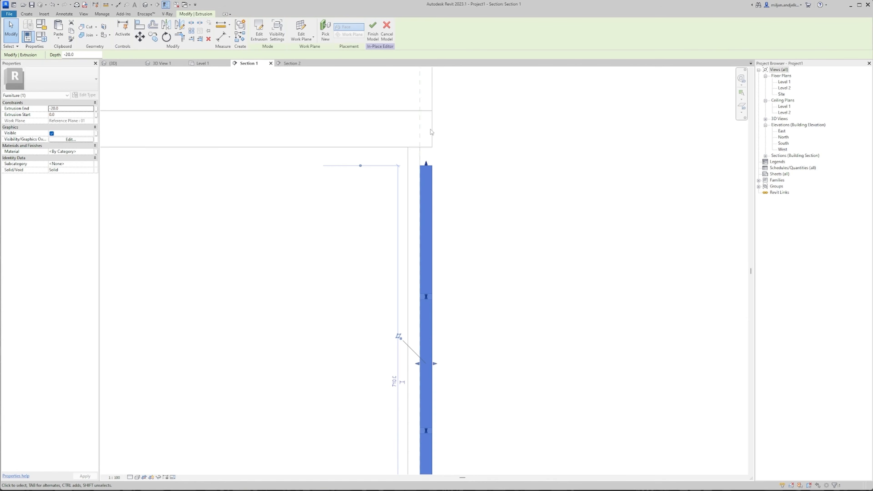
scroll(432, 132, "down", 2)
middle_click_drag(428, 128, 440, 152)
middle_click_drag(309, 116, 332, 163)
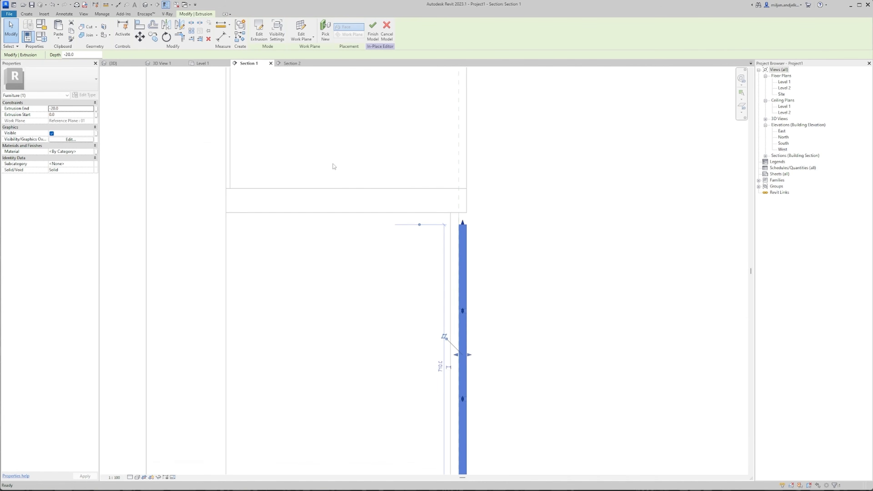
scroll(381, 154, "down", 2)
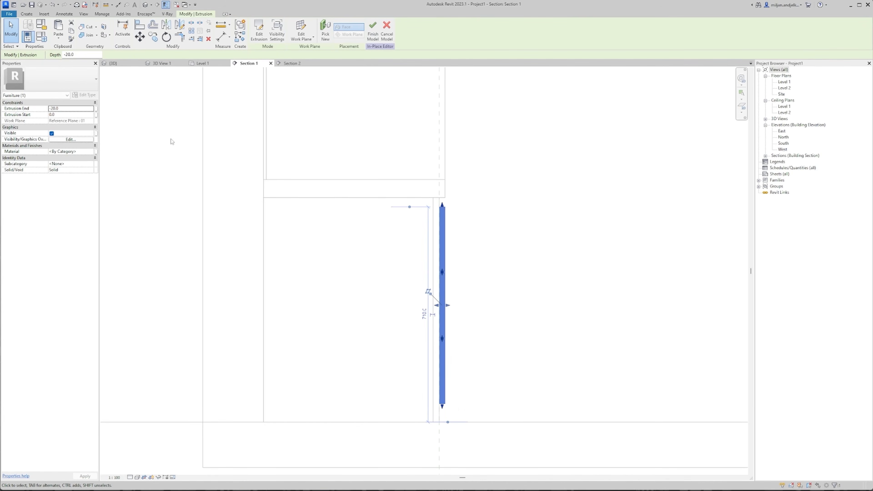
Link the fronts' material to a new type parameter named Red Furniture and finish the in-place model in 3D View 1.
left_click(96, 152)
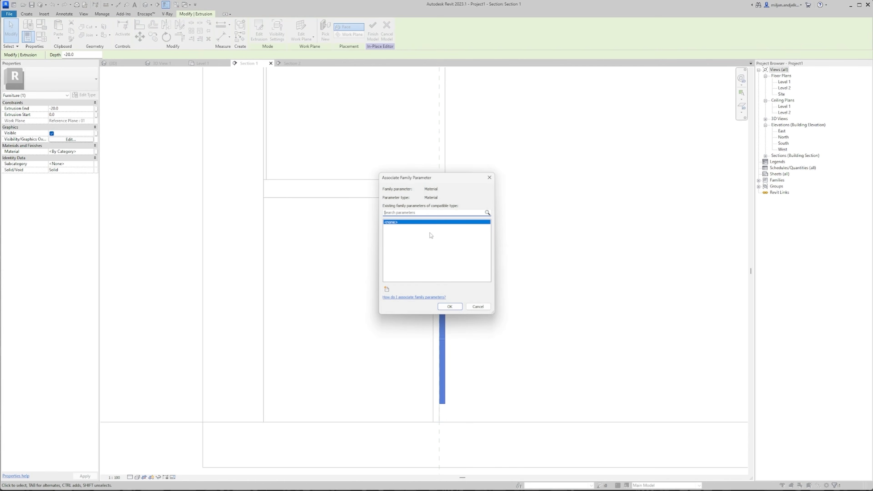
left_click(385, 293)
type("Red Furniture")
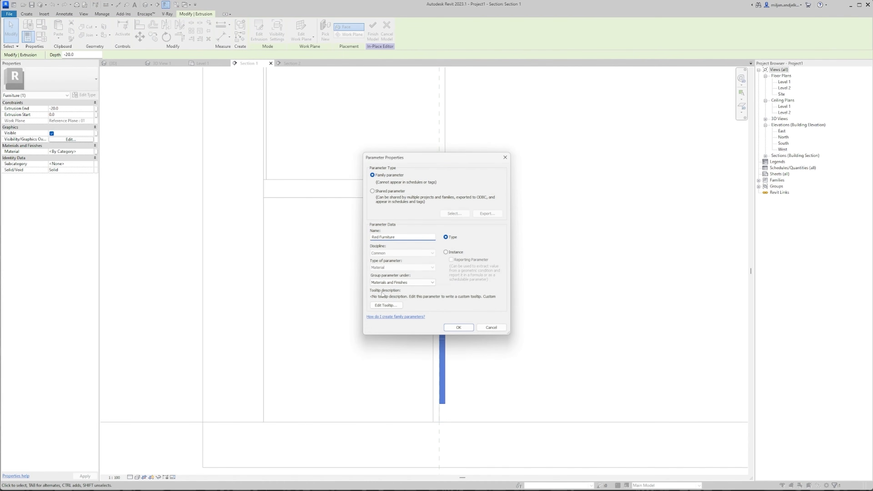
key("Return")
key("Return")
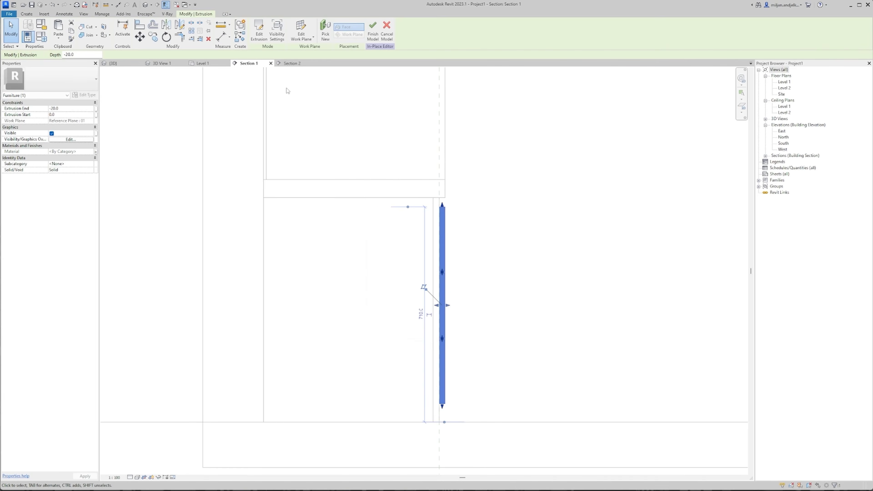
left_click(162, 64)
left_click(373, 33)
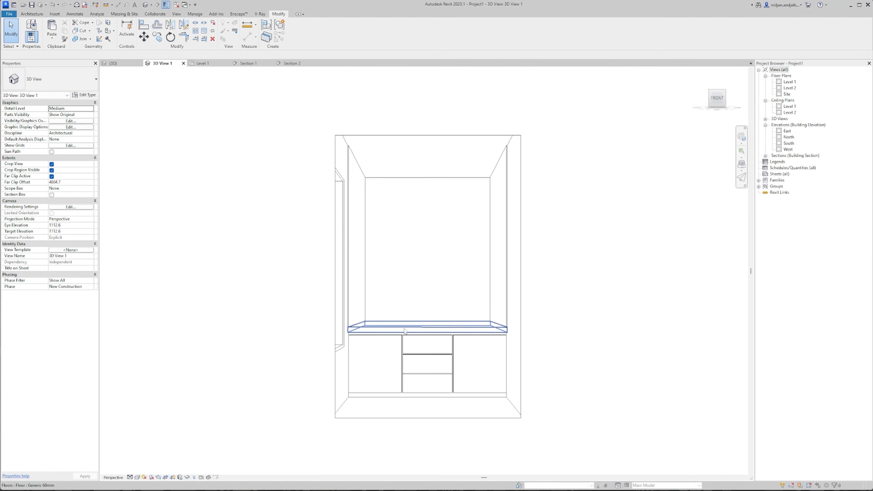
Select the camera of 3D View 1, adjust its target point in the Level 1 plan, and return to the camera view.
left_click(336, 381)
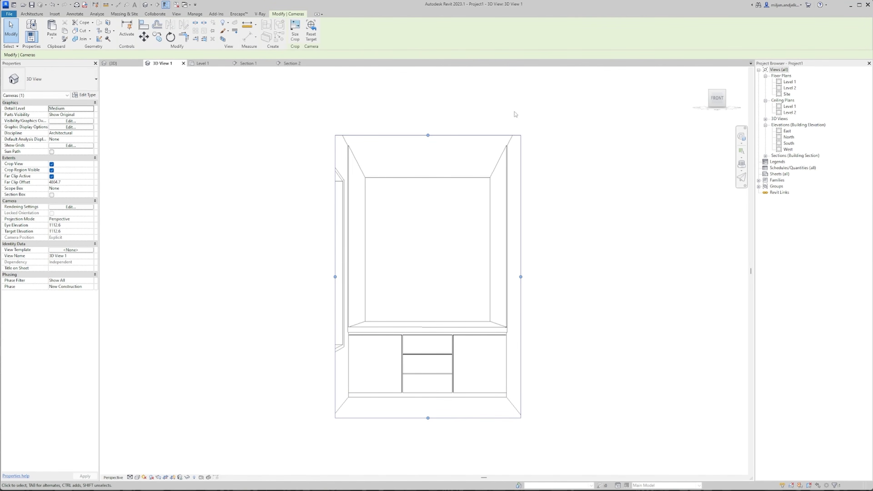
left_click(203, 63)
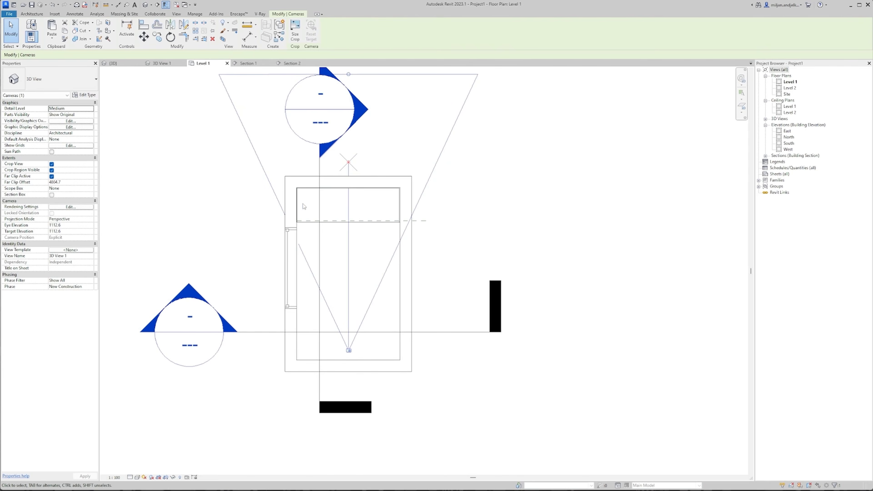
scroll(349, 160, "up", 3)
left_click_drag(348, 157, 349, 155)
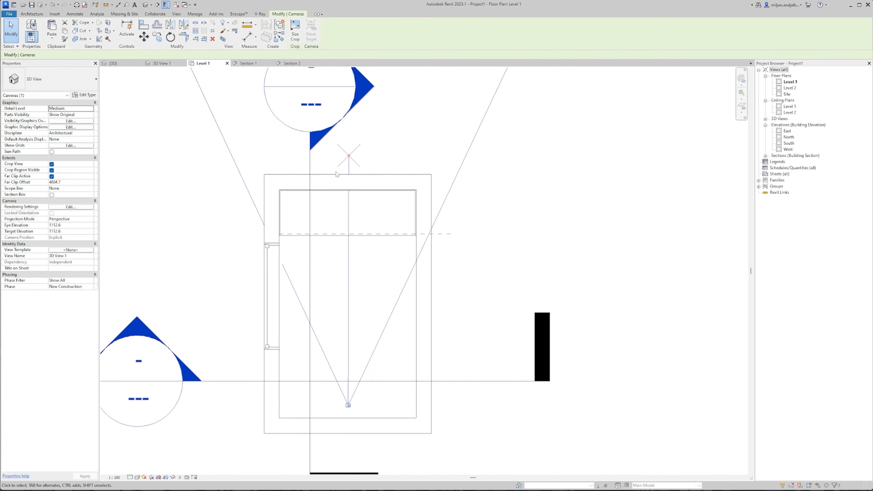
scroll(311, 207, "up", 3)
left_click_drag(399, 87, 399, 86)
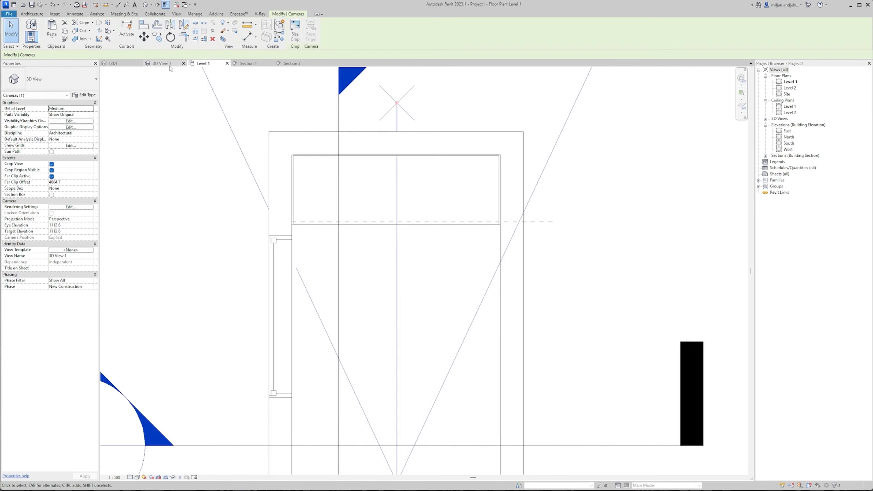
left_click(162, 63)
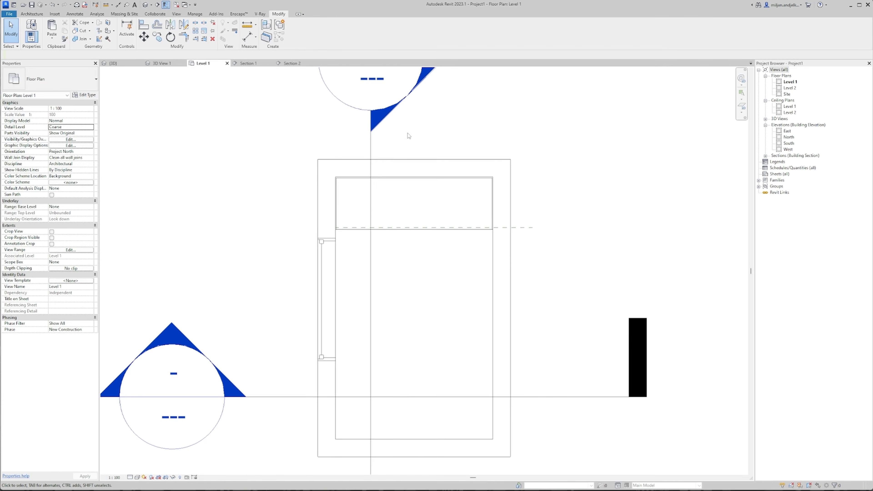
Draw a reference plane lengthwise through the room's centre in the Level 1 plan, edit its name, and open Section 1.
key("r")
key("p")
left_click(412, 159)
scroll(412, 159, "down", 2)
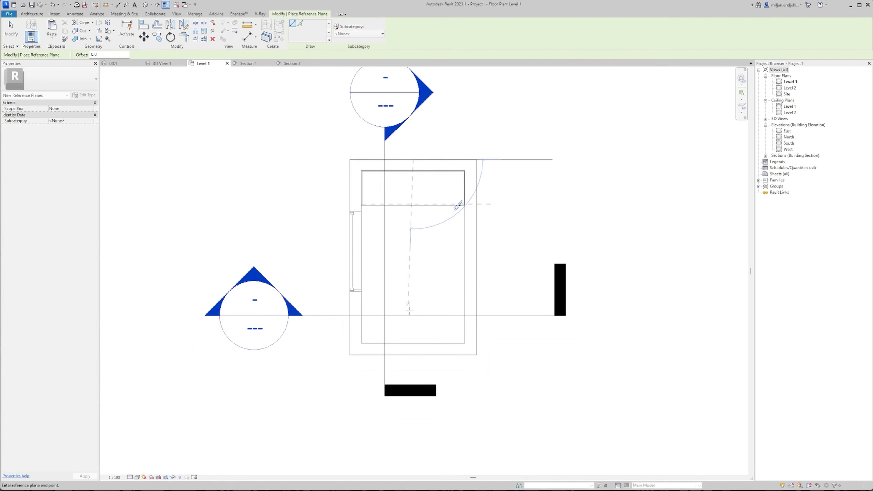
left_click(413, 432)
left_click(412, 429)
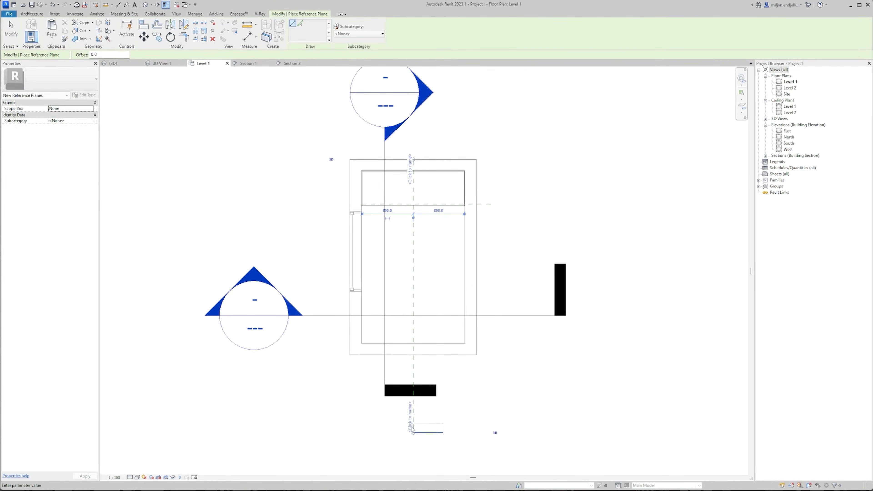
key("Return")
scroll(349, 129, "up", 1)
left_click(255, 65)
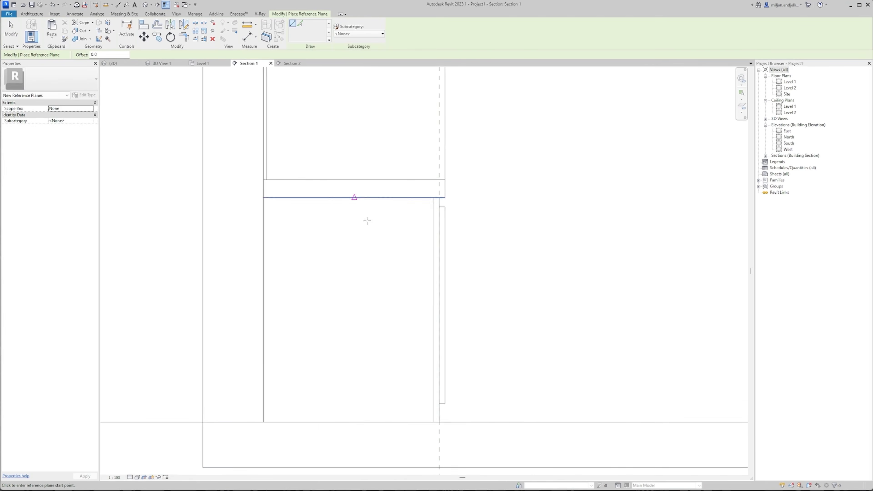
Start a new in-place model in the Plumbing Equipment category from Section 1.
scroll(372, 213, "down", 1)
middle_click_drag(387, 198, 441, 274)
scroll(418, 243, "up", 1)
left_click(32, 14)
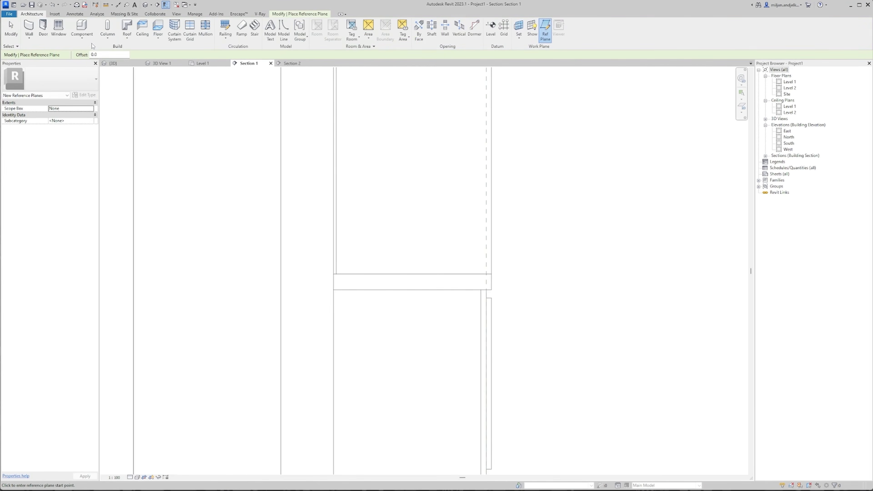
left_click(82, 37)
left_click(96, 66)
scroll(519, 218, "down", 2)
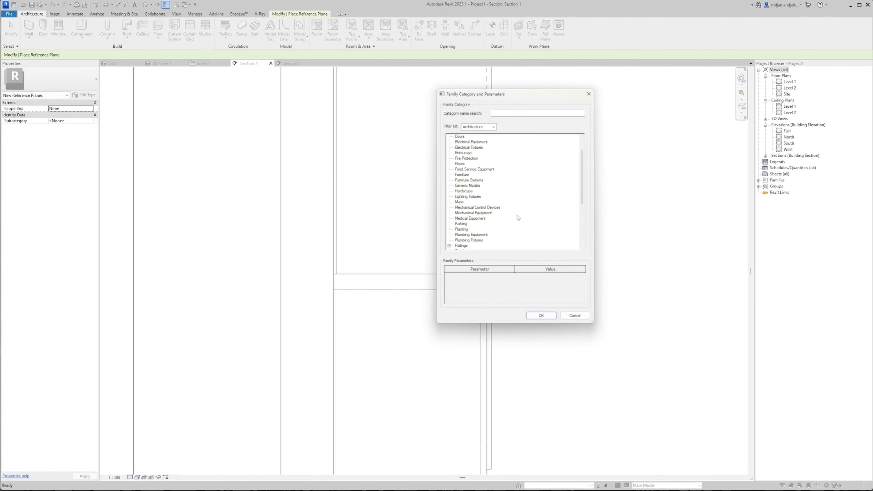
left_click(483, 230)
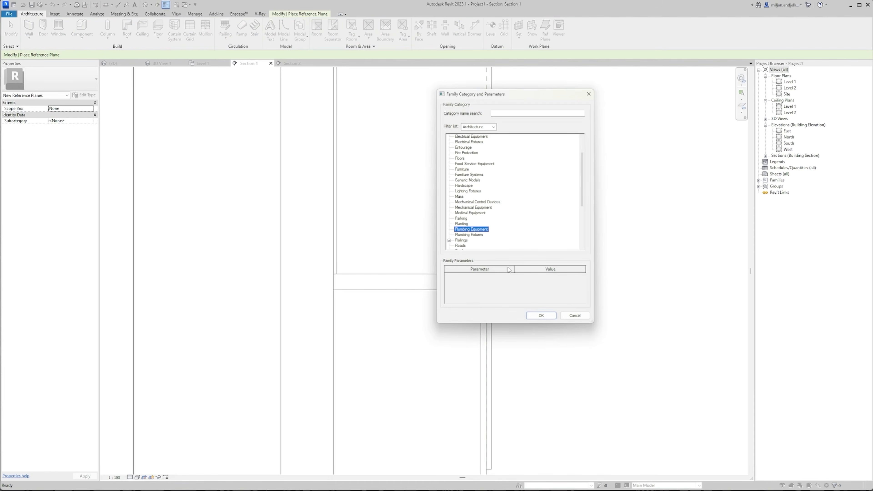
left_click(543, 316)
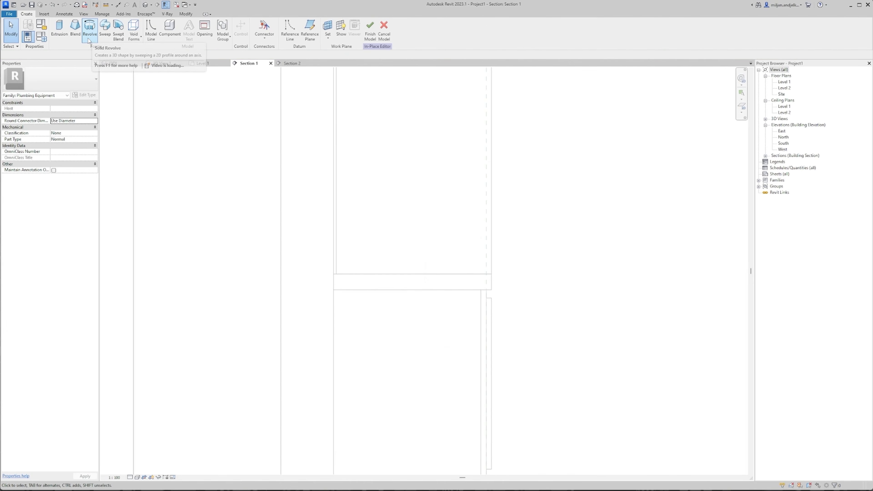
Start a solid Revolve on the work plane Reference Plane : 02.
left_click(89, 36)
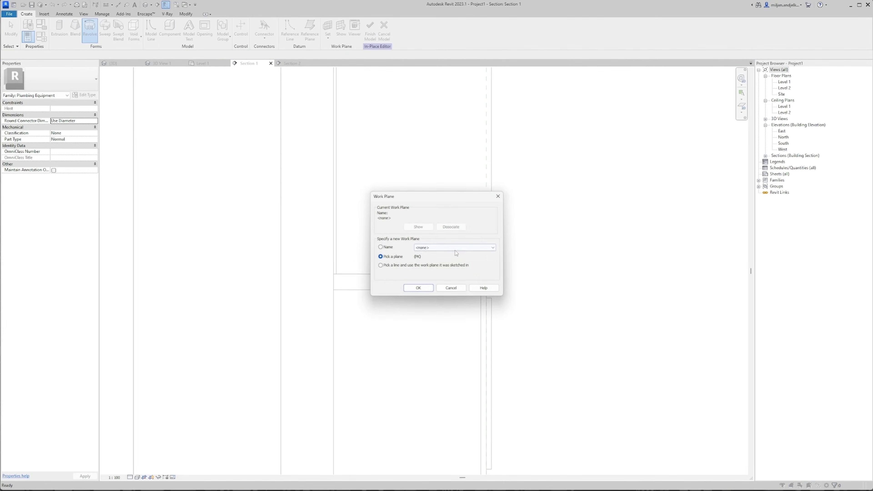
left_click(456, 250)
left_click(447, 272)
left_click(419, 288)
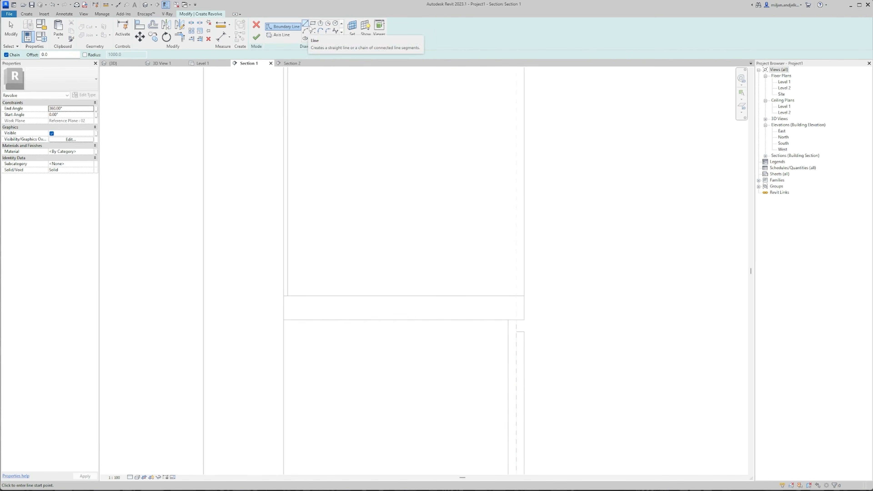
Sketch a closed rectangular boundary on the countertop's top edge, 225 mm wide and about 110 mm high.
left_click(406, 295)
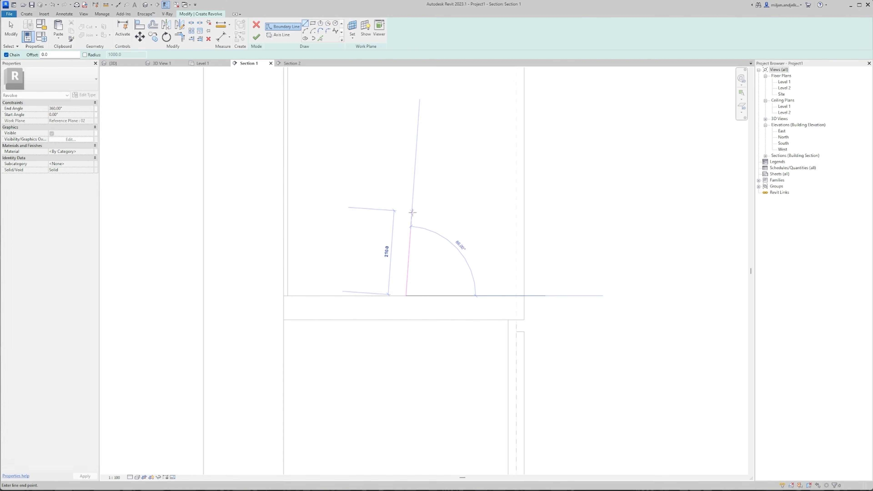
left_click(406, 251)
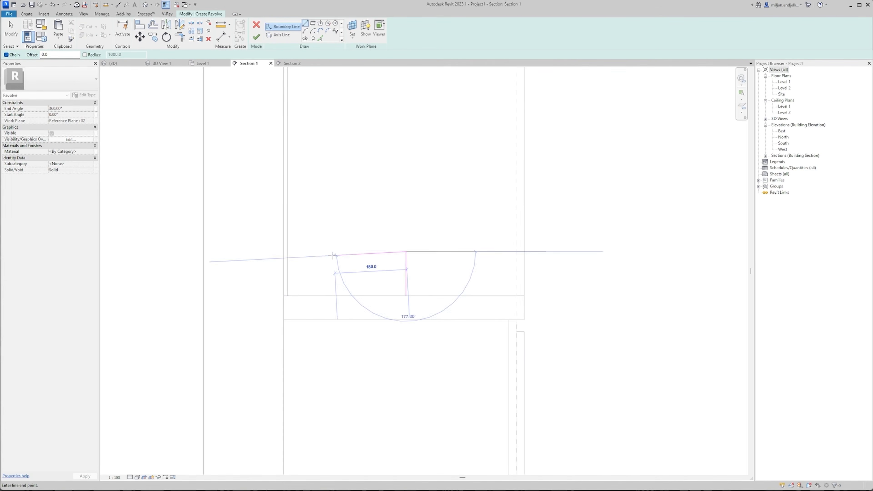
type("225")
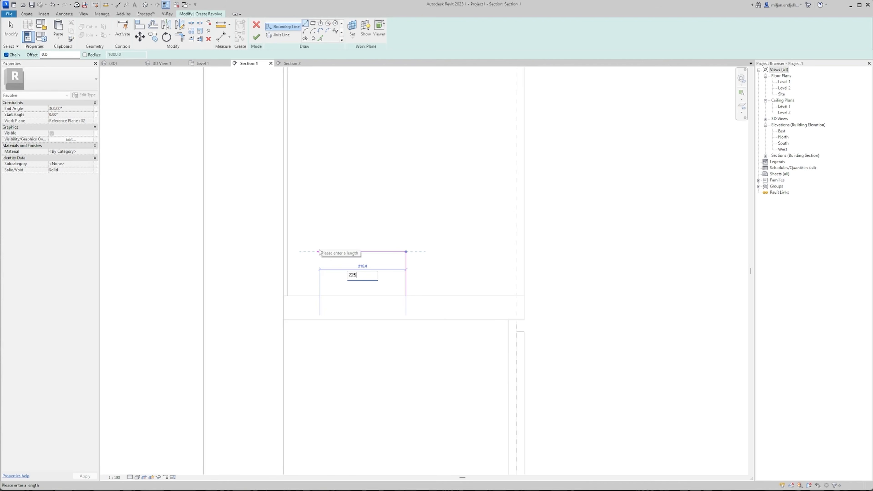
key("Return")
left_click(316, 295)
left_click(406, 295)
scroll(305, 294, "up", 4)
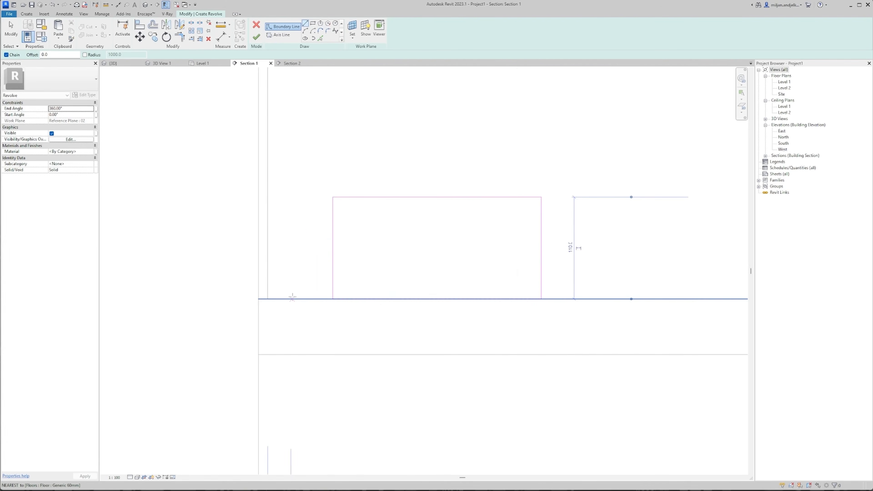
Fillet the rectangle's lower corner nearest the wall and set the arc's radius to 15 mm.
left_click(328, 31)
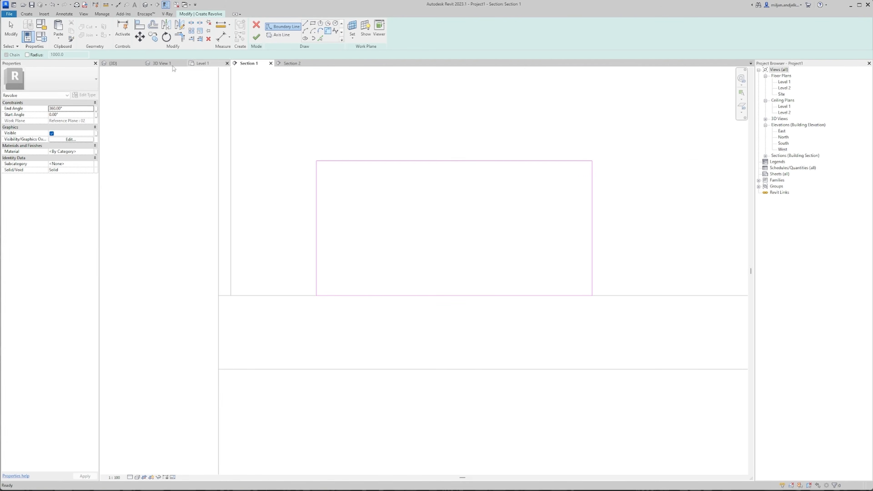
left_click(41, 56)
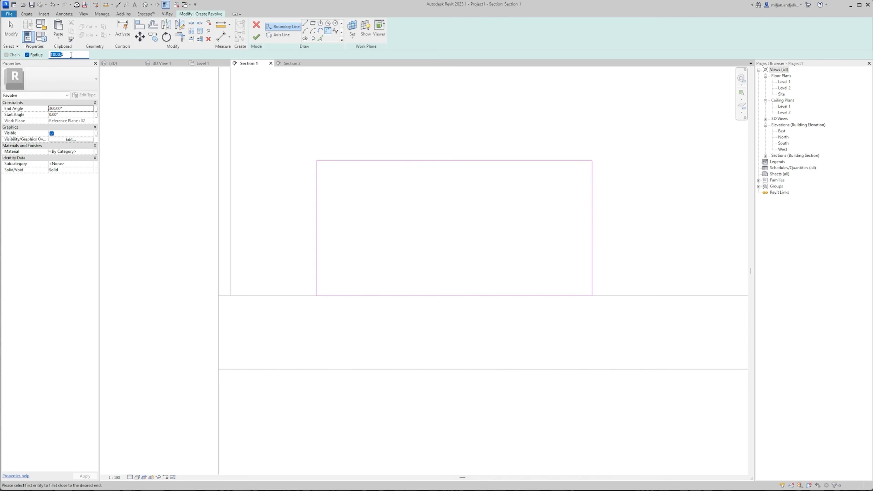
type("25")
left_click(316, 259)
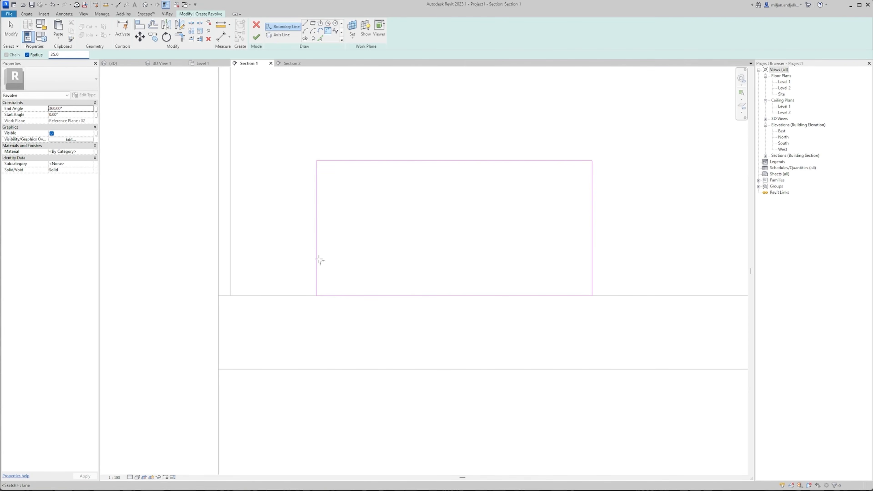
left_click(368, 296)
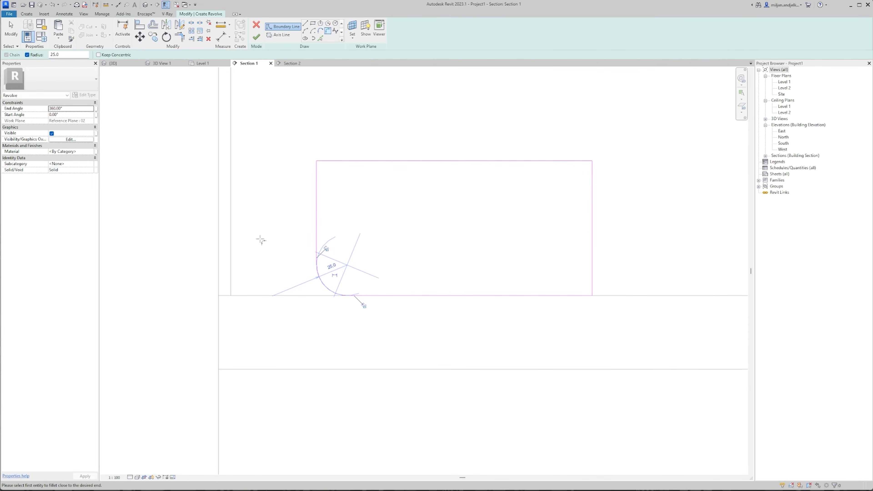
left_click(332, 266)
type("15")
key("Return")
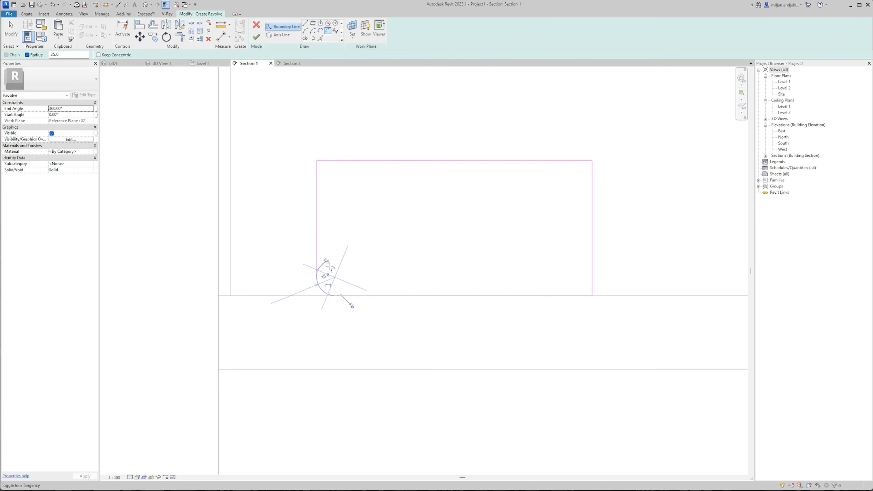
double_click(69, 52)
type("10")
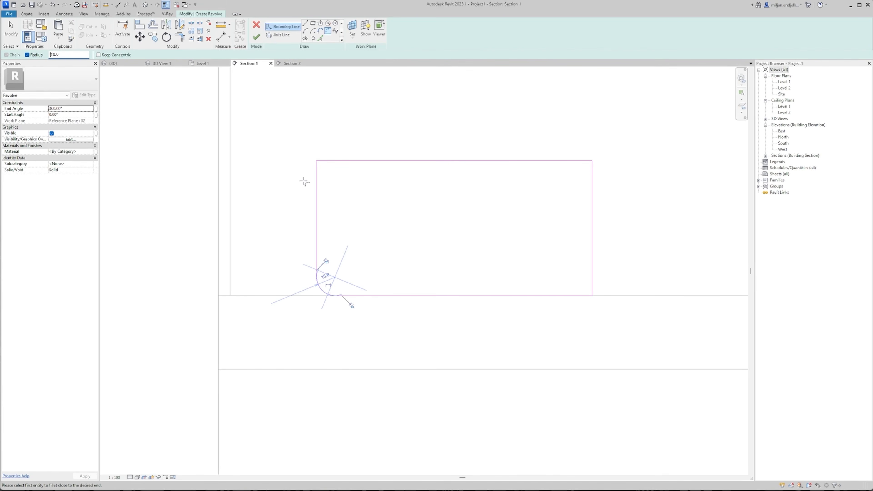
Offset the profile's outer side, bottom line and corner arc 10 mm inward to form the basin's wall thickness.
left_click(321, 38)
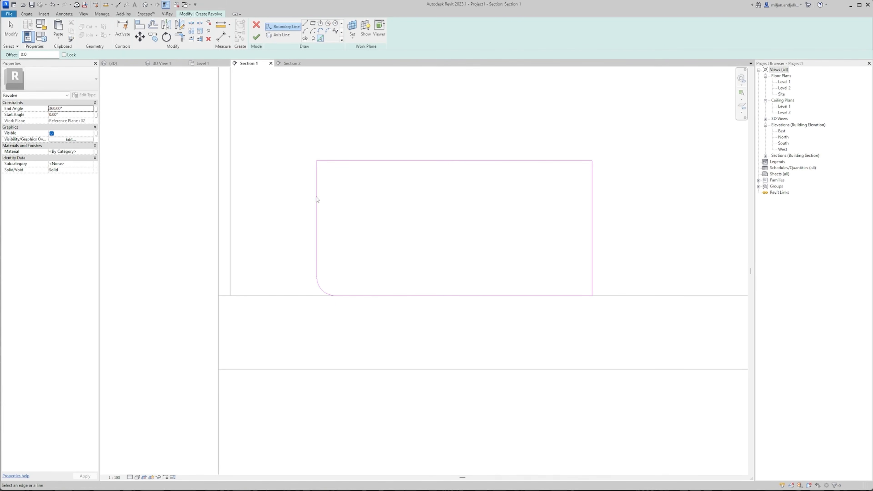
double_click(37, 54)
type("10")
left_click(318, 211)
left_click(376, 296)
left_click(328, 292)
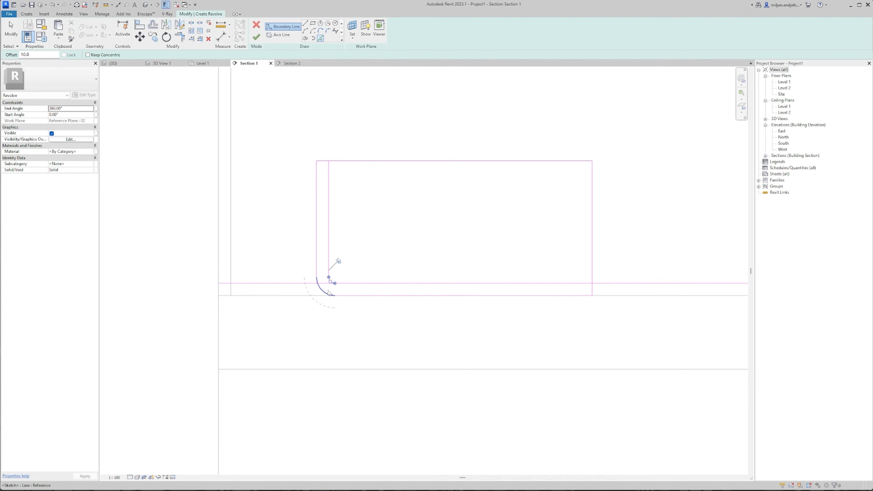
Trim the offset lines at the arc, the inner end and the rim into one closed L-shaped basin profile.
key("t")
key("r")
scroll(340, 278, "up", 2)
left_click(325, 282)
left_click(339, 287)
scroll(340, 285, "down", 2)
left_click(590, 287)
left_click(592, 292)
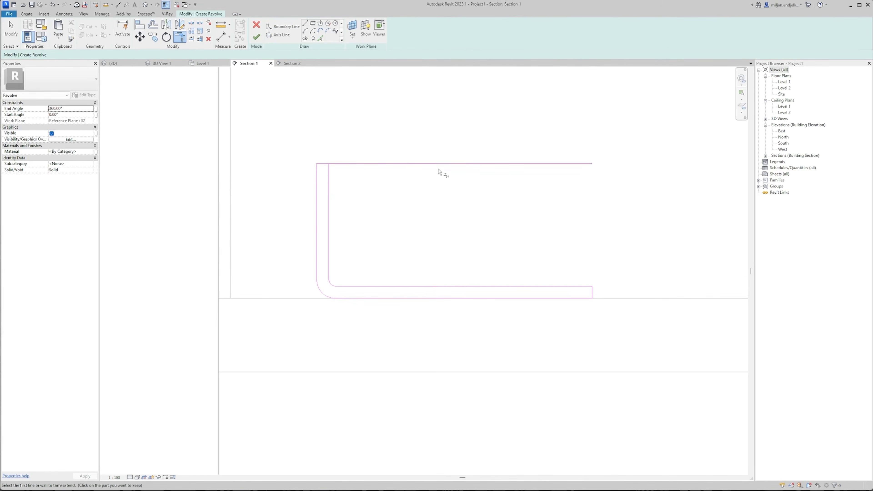
left_click(323, 164)
left_click(329, 170)
scroll(430, 234, "down", 2)
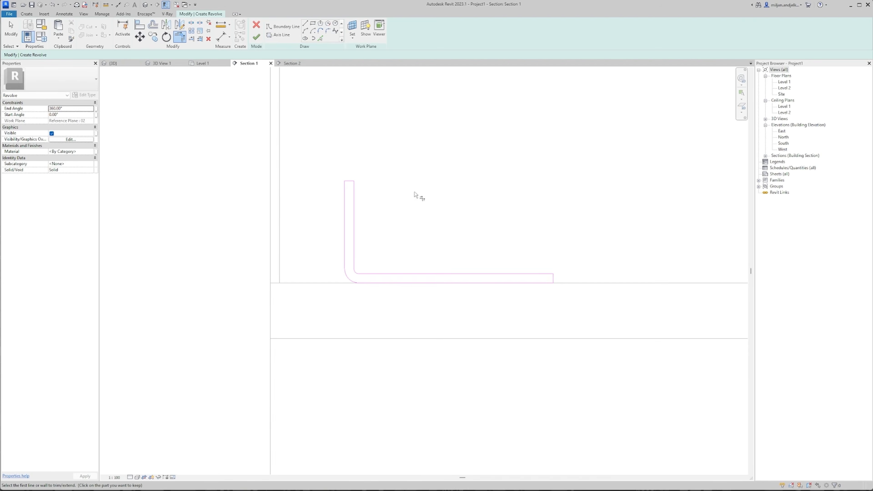
Draw a vertical axis line up from the profile's inner end and finish the revolve to create the basin.
middle_click_drag(416, 195, 408, 200)
left_click(280, 35)
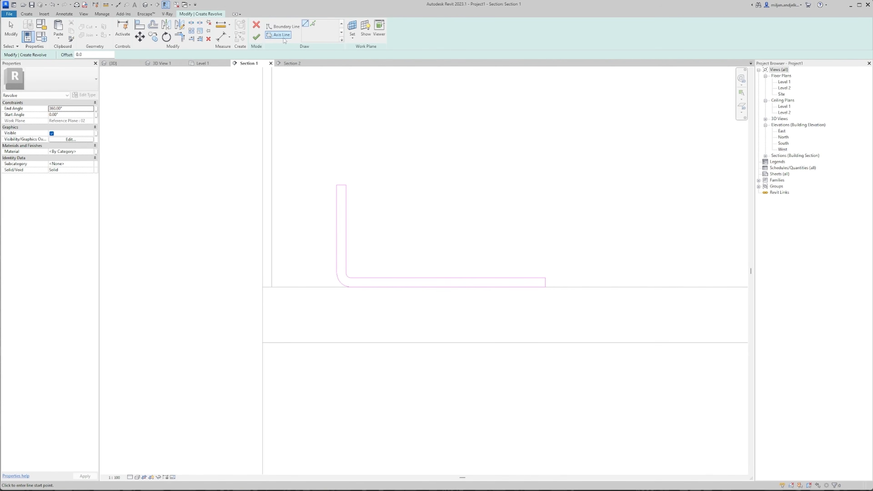
left_click(545, 277)
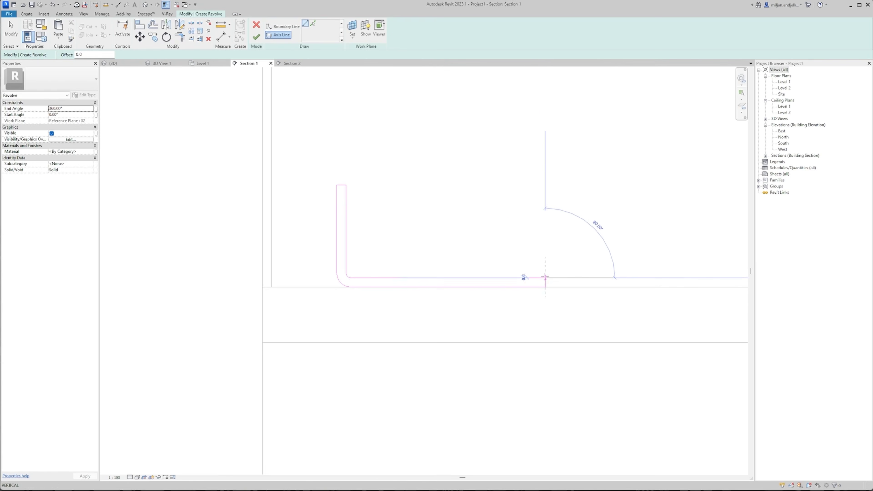
scroll(545, 274, "down", 2)
left_click(544, 192)
left_click(257, 37)
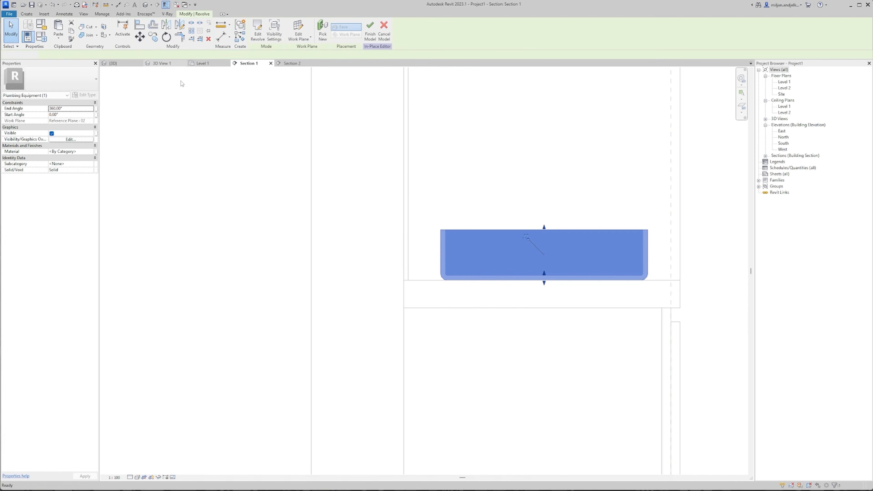
Compare the basin's size in 3D View 1 with the sink in the reference photo.
left_click(161, 63)
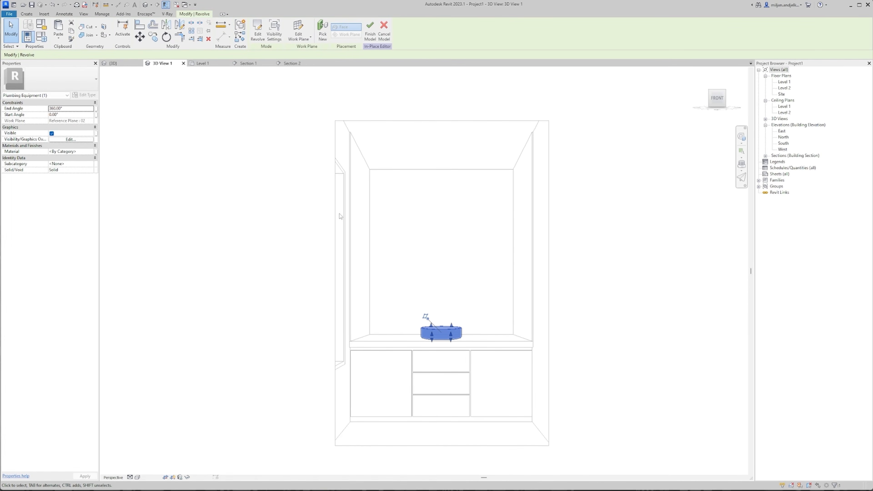
key("alt+Tab")
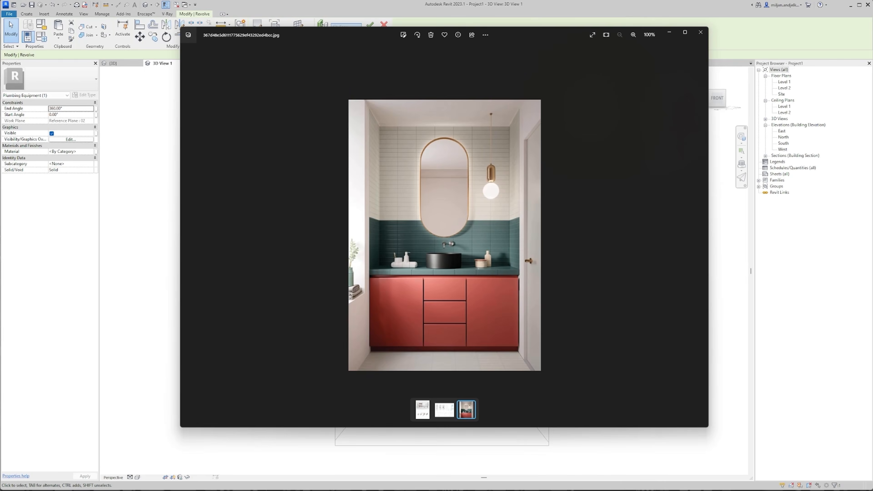
key("alt+Tab")
Edit the revolve in Section 1 and move the profile's upright side and corner arcs 25 mm away from the axis.
left_click(249, 63)
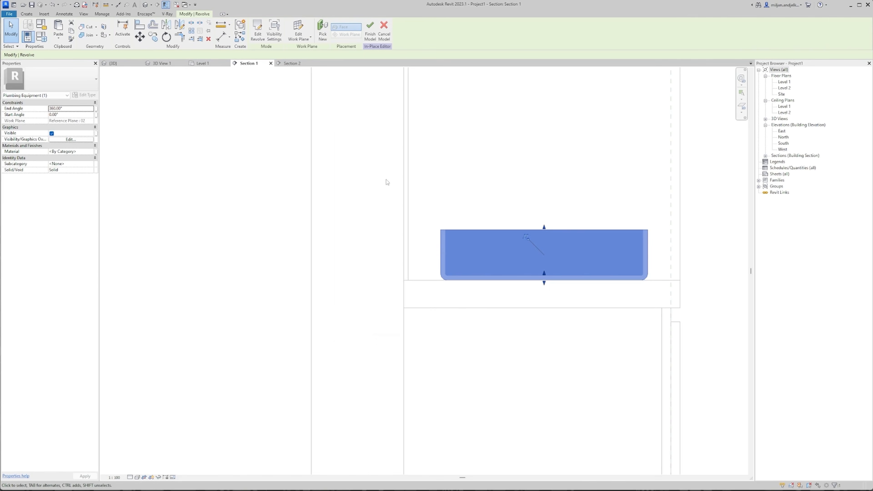
left_click(258, 31)
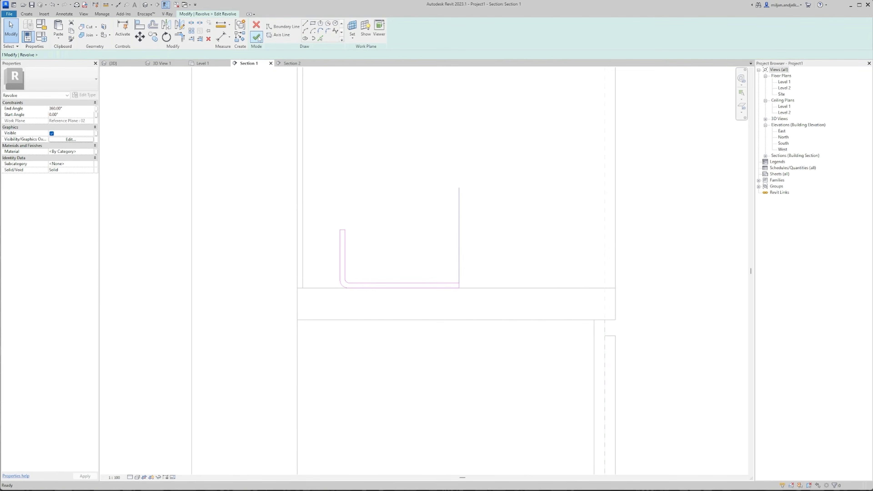
left_click_drag(324, 206, 376, 303)
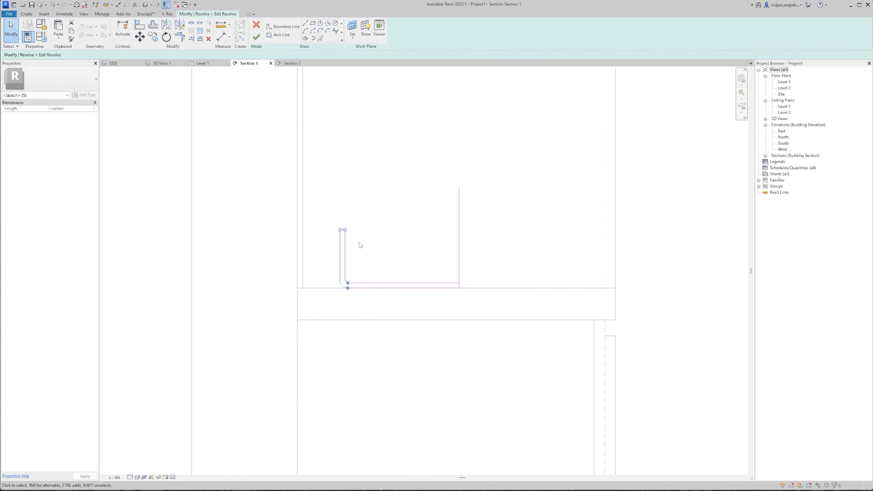
type("mv25")
key("Return")
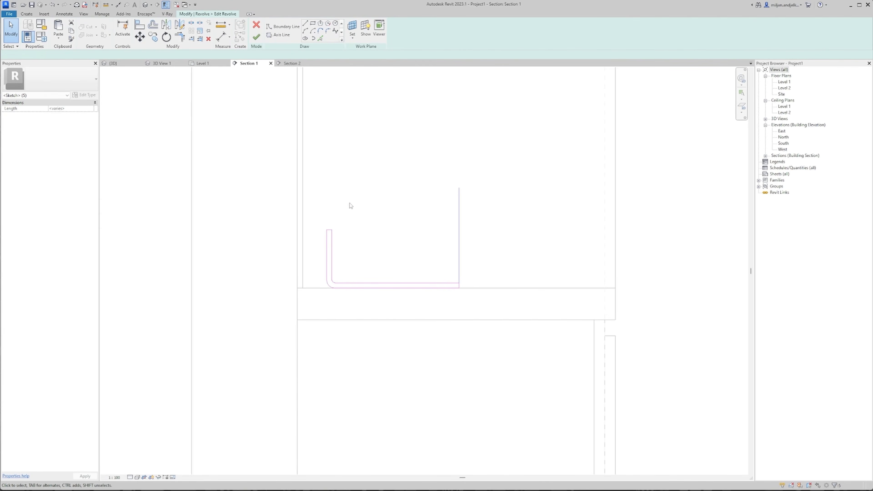
Raise the profile's rim line to a height of 150 mm above the countertop and finish the revolve edit.
key("Escape")
left_click_drag(317, 206, 354, 247)
left_click_drag(381, 283, 384, 292)
left_click(343, 255)
type("150")
key("Return")
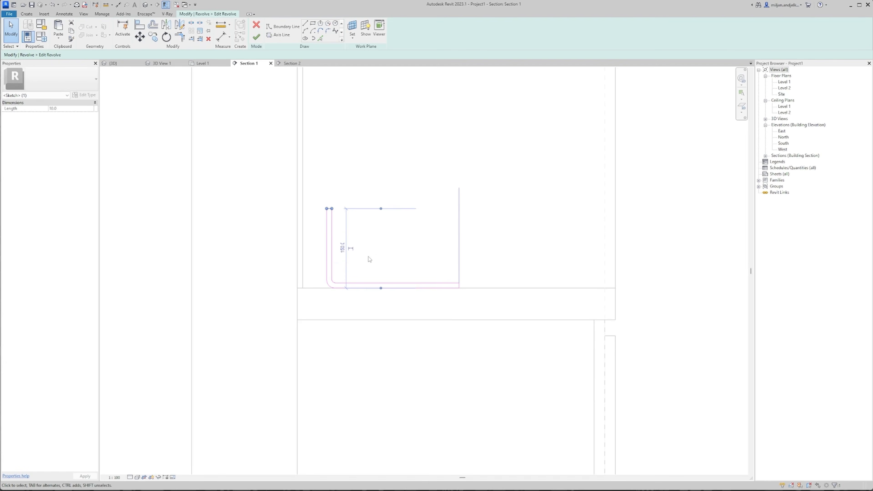
left_click(376, 255)
left_click(256, 37)
Check the resized basin in 3D View 1 against the sink in the reference photo.
left_click(114, 64)
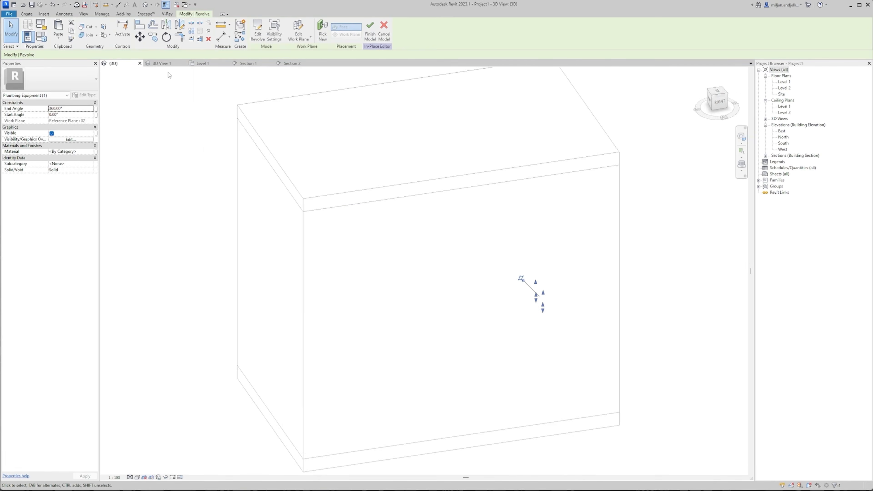
left_click(164, 63)
left_click(225, 175)
key("alt+Tab")
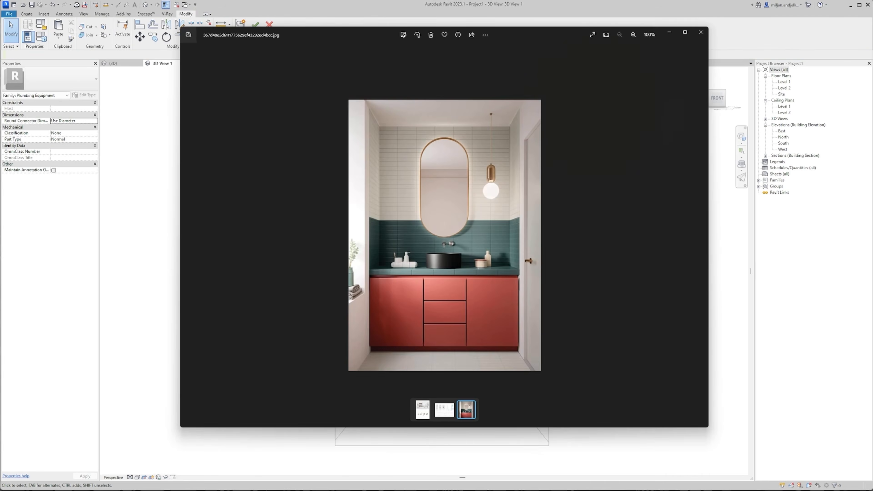
key("alt+Tab")
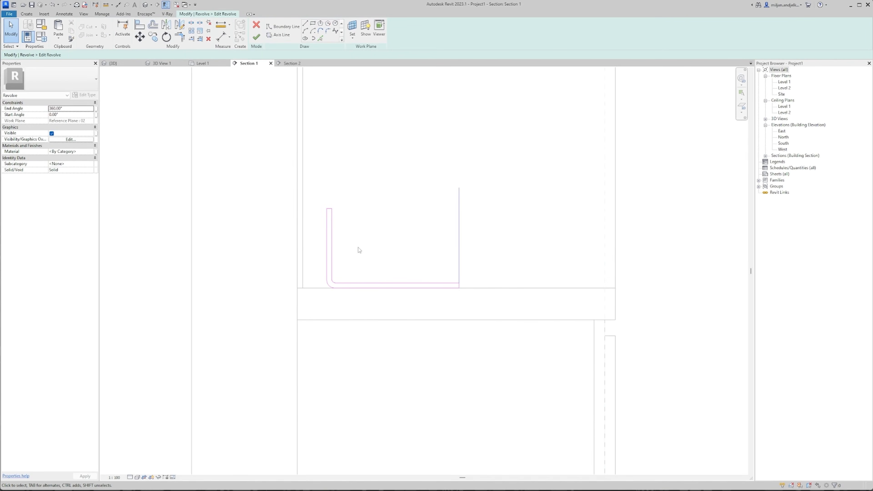
Measure the distance from the basin profile's outer side to the rotation axis in the revolve sketch.
key("d")
key("i")
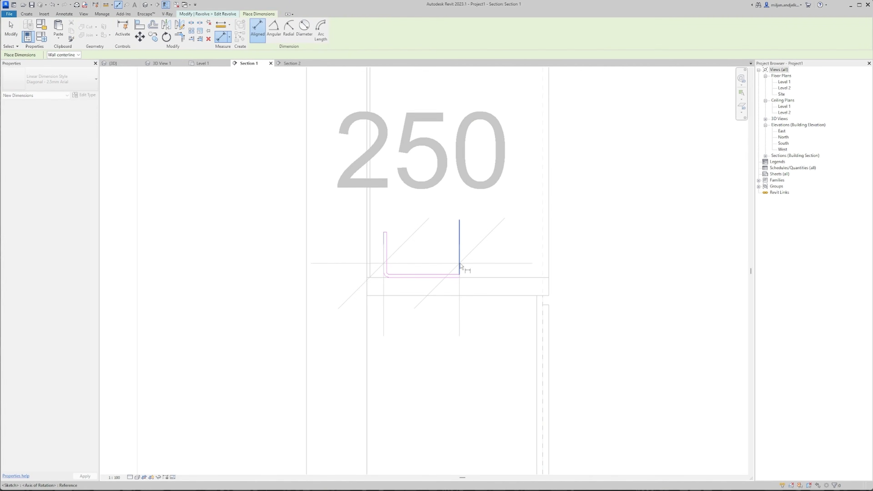
key("Escape")
scroll(378, 225, "up", 2)
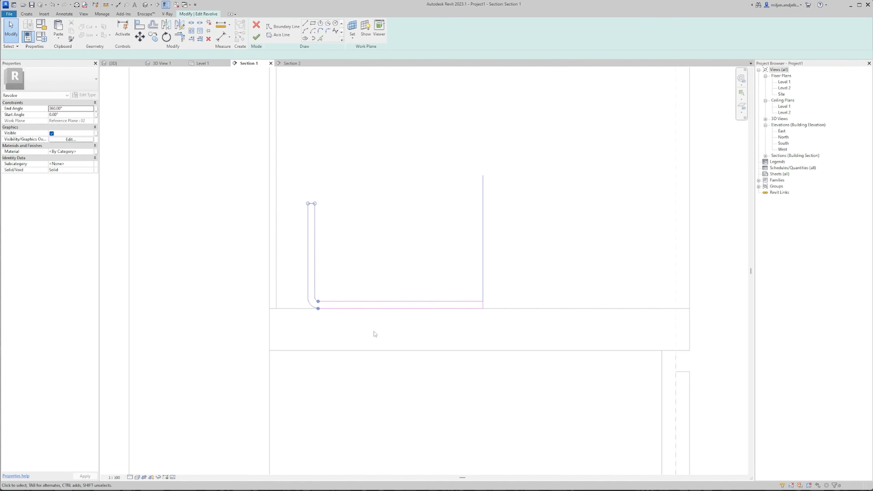
Move the basin profile's upright side and corner arcs closer to the rotation axis and finish the revolve edit.
key("m")
key("v")
left_click(377, 253)
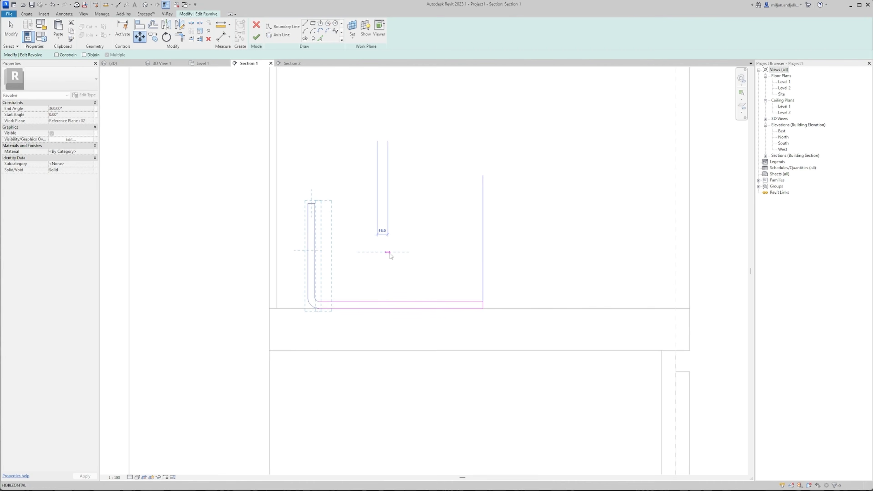
left_click(390, 254)
left_click(257, 36)
Compare the narrowed basin in 3D View 1 with the sink in the reference photo.
left_click(162, 63)
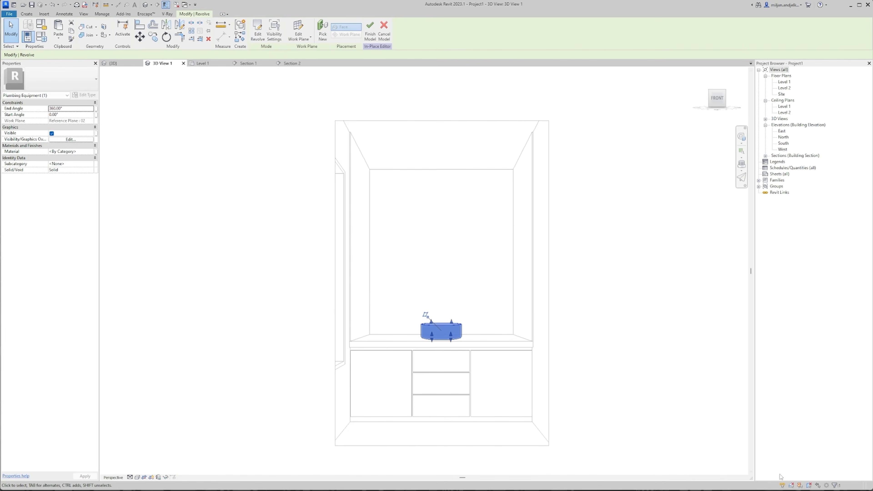
key("alt+Tab")
key("alt+Tab")
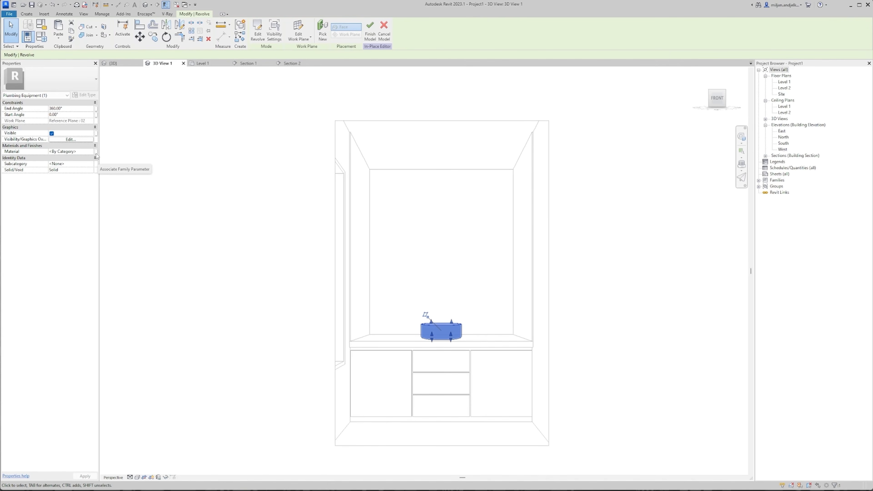
Associate the basin's material with a new family parameter named Sink.
left_click(79, 152)
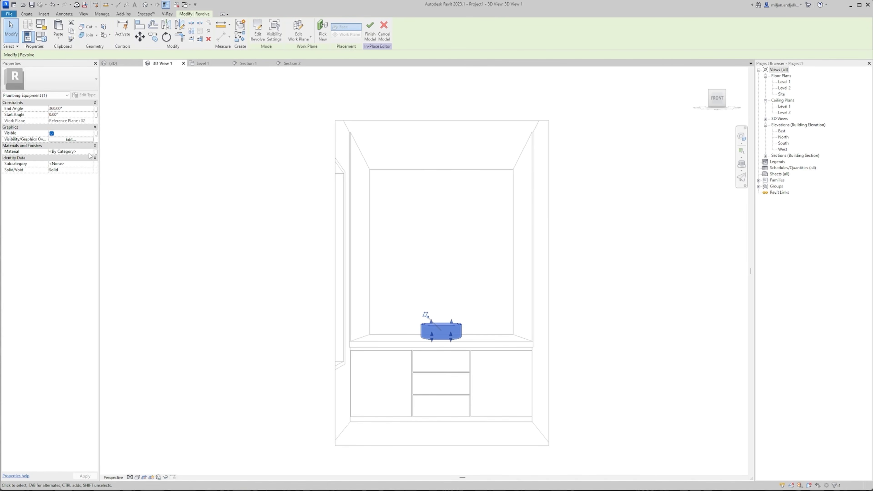
left_click(91, 152)
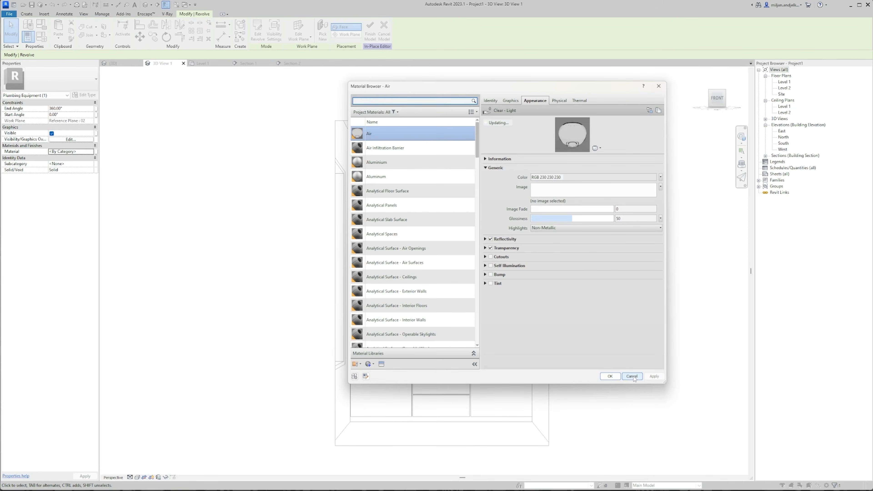
left_click(632, 376)
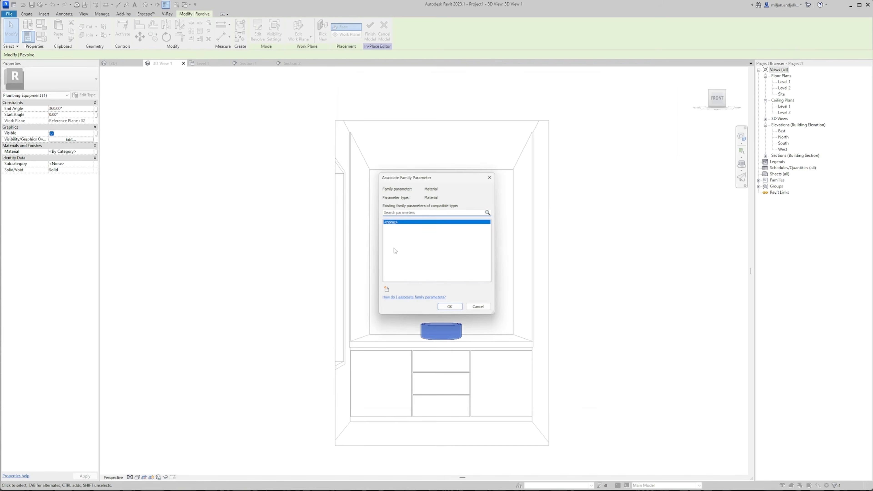
left_click(387, 289)
type("Sink")
left_click(459, 327)
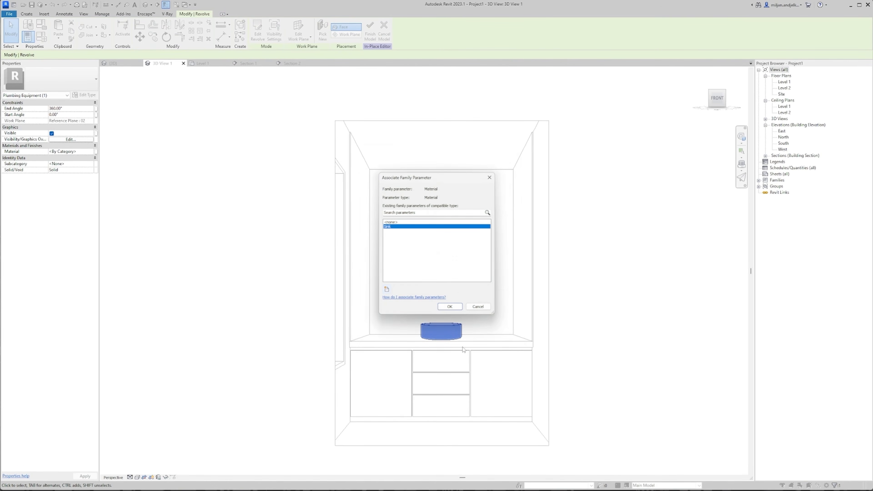
left_click(449, 308)
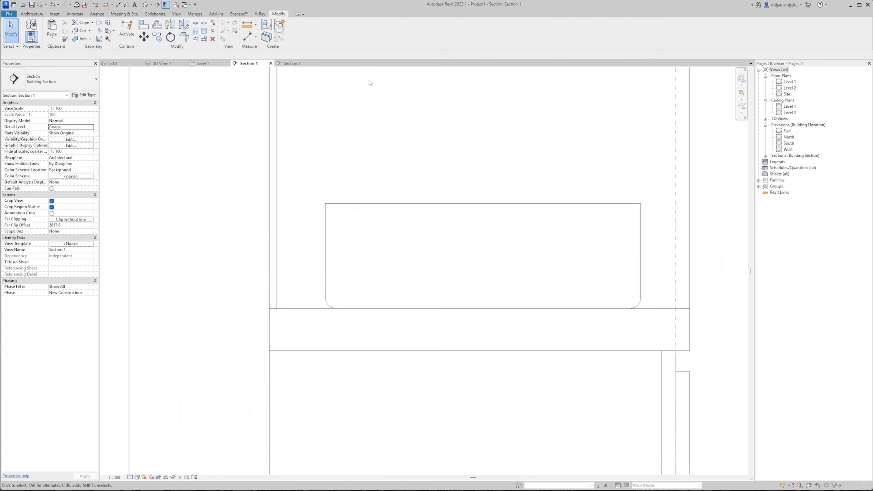
Create a new in-place model component in the Plumbing Fixtures category from Section 1.
scroll(370, 234, "down", 5)
scroll(382, 273, "up", 2)
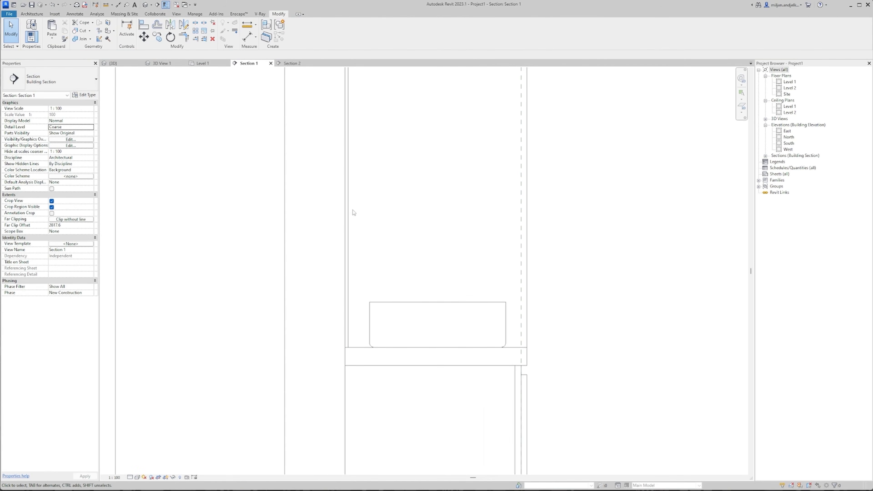
scroll(124, 79, "down", 1)
left_click(32, 14)
left_click(82, 34)
left_click(91, 65)
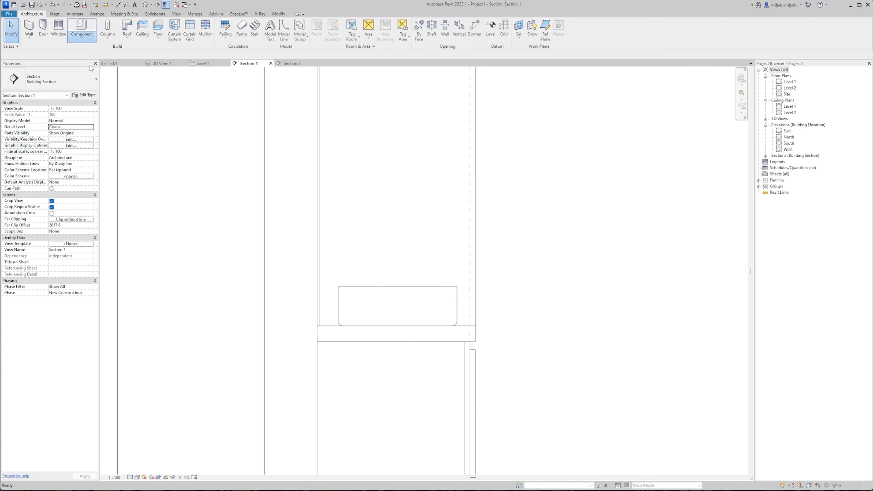
scroll(478, 225, "down", 4)
left_click(469, 224)
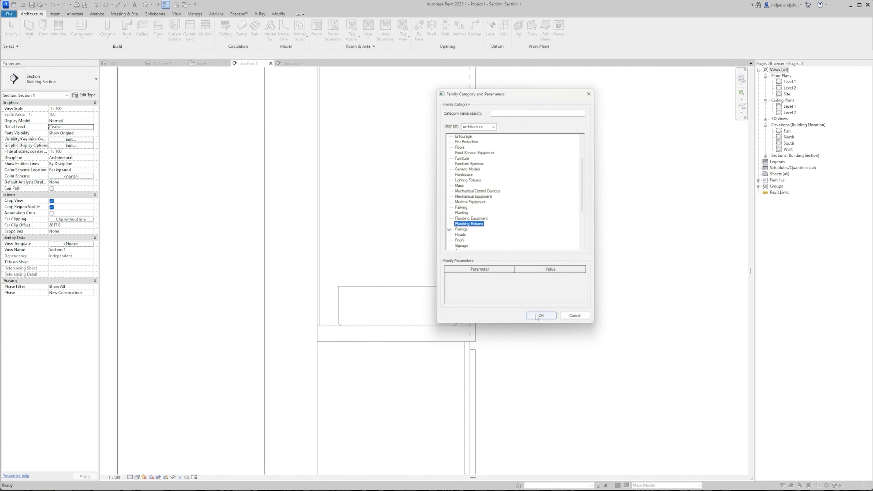
left_click(542, 315)
left_click(437, 261)
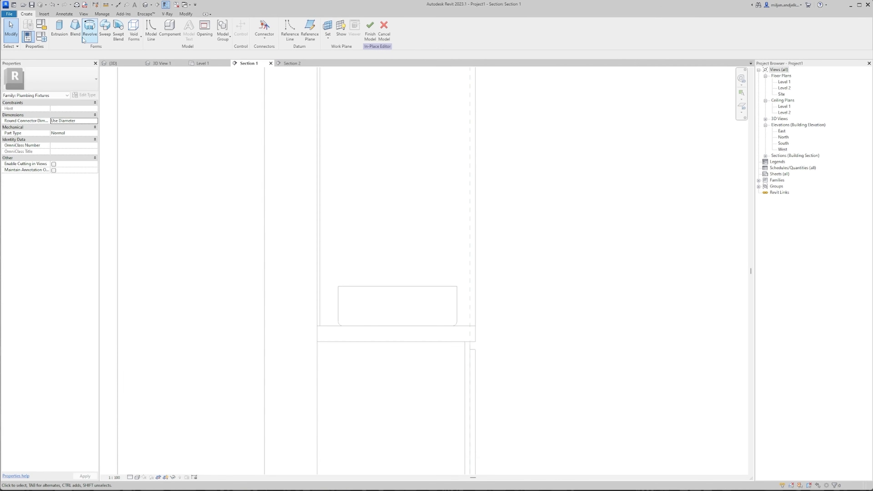
Start a sweep path sketch with the work plane set by name to Reference Plane : 02.
left_click(105, 38)
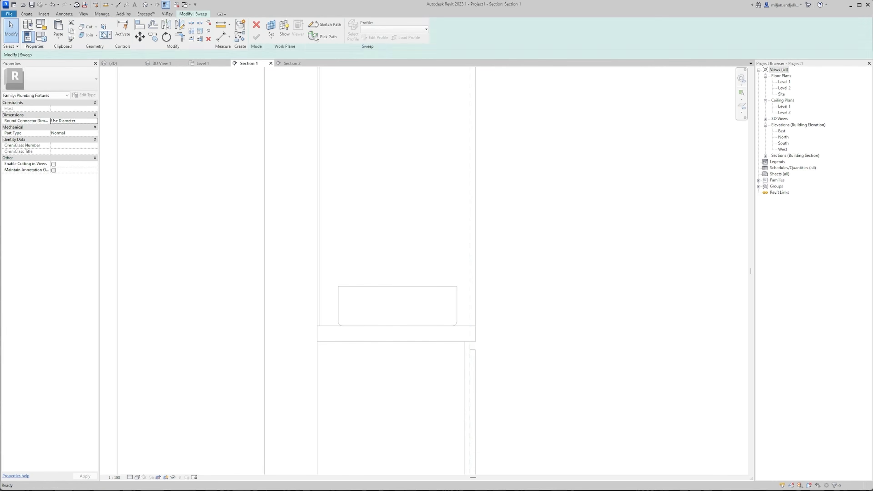
left_click(271, 31)
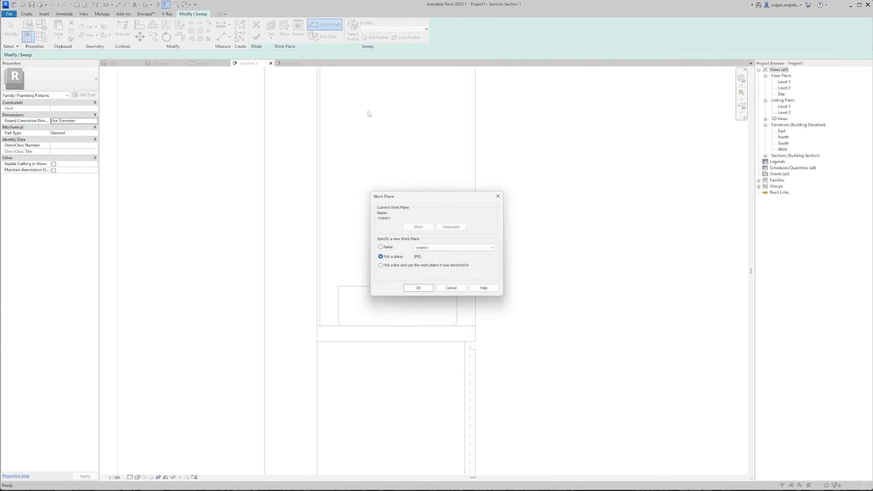
left_click(446, 247)
left_click(447, 273)
left_click(418, 288)
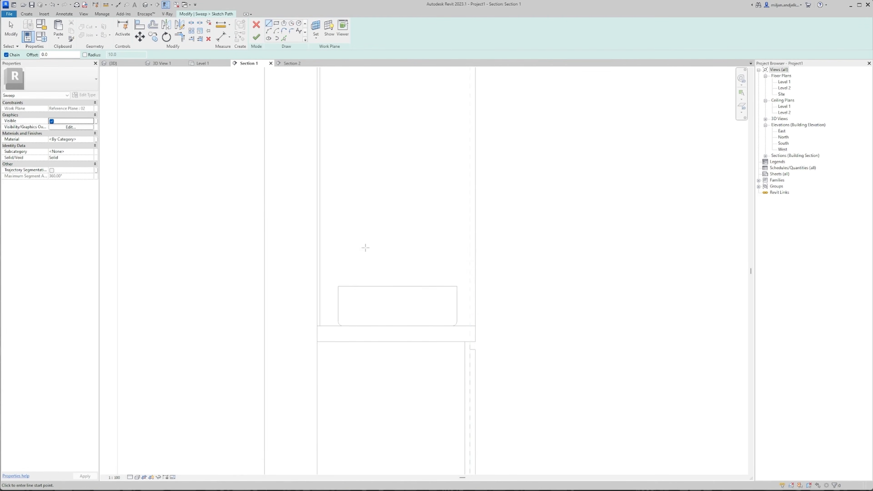
Add a horizontal path line offset 300 mm above the countertop's upper edge.
left_click(284, 38)
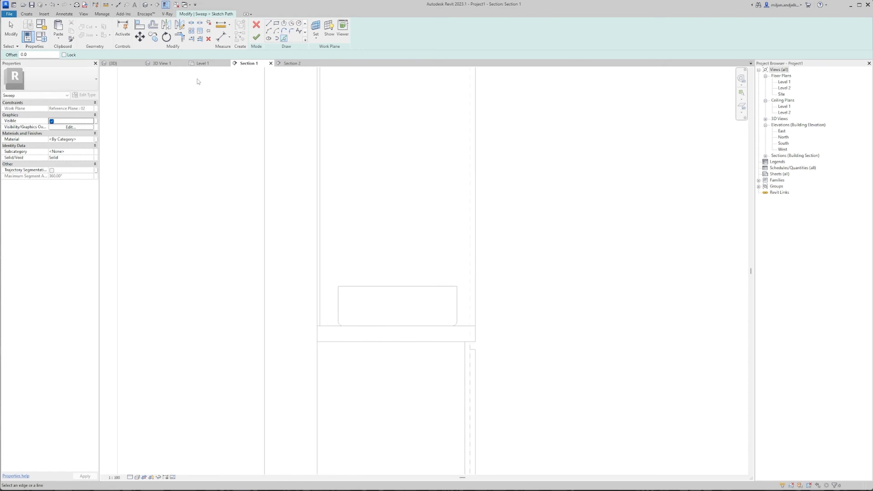
left_click(36, 55)
type("30")
left_click(337, 326)
scroll(364, 286, "up", 2)
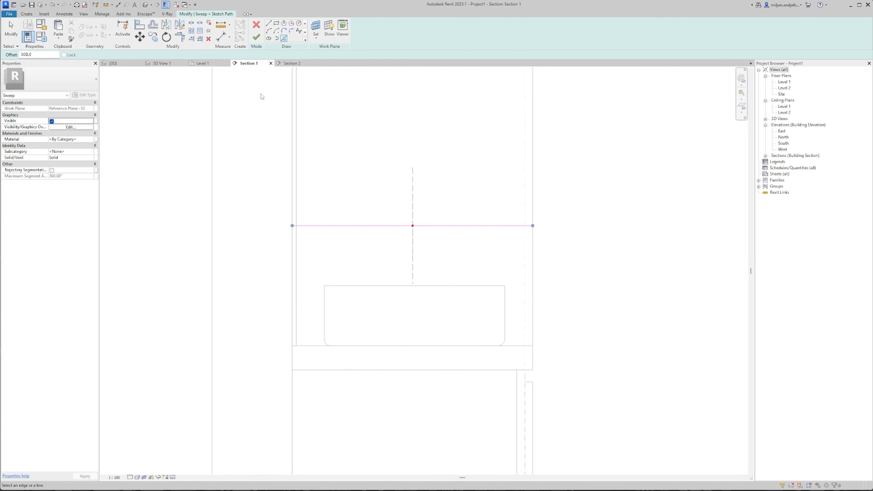
Draw a 50 mm vertical line down from the path line, 150 mm from the wall cladding, and trim the horizontal line to it.
scroll(301, 212, "up", 2)
type("li")
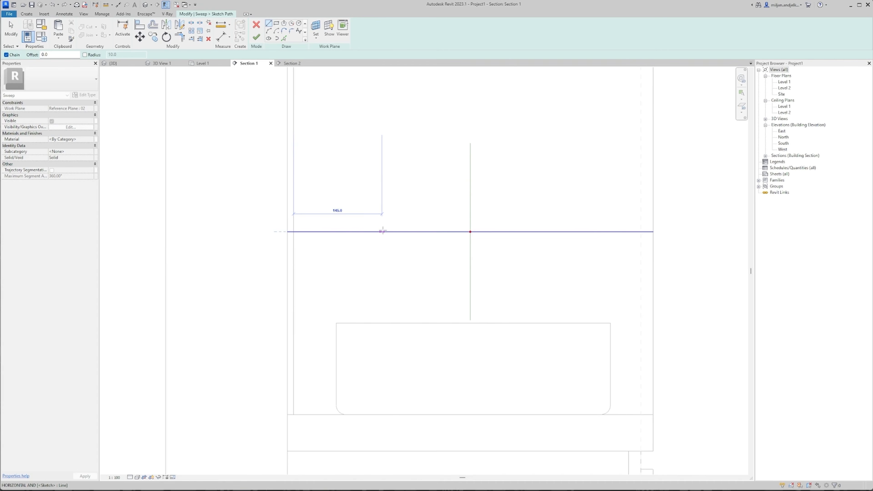
type("150")
key("Return")
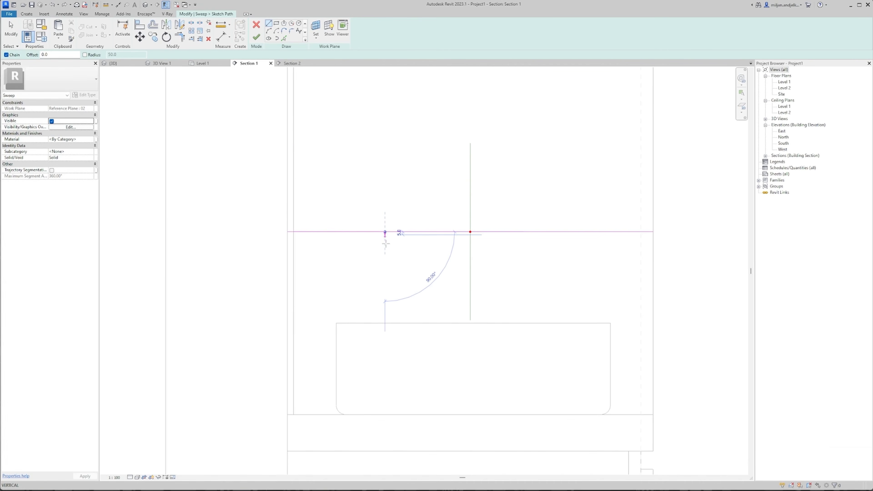
type("50")
key("Return")
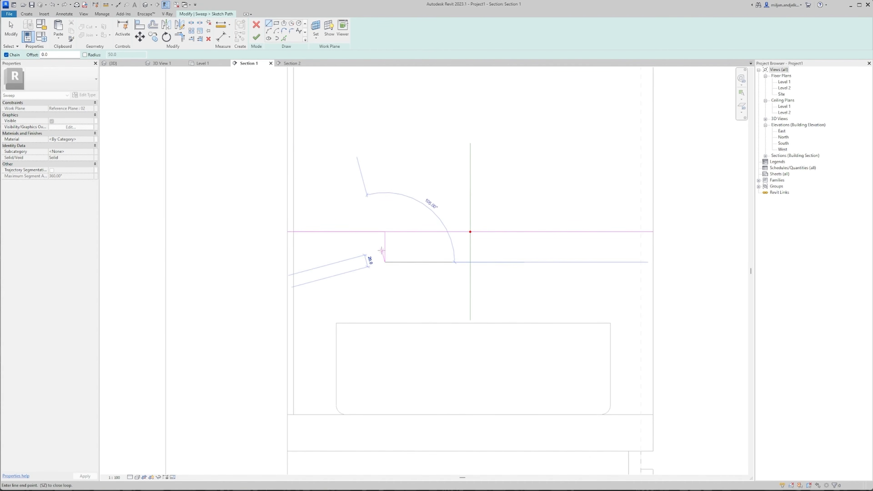
key("Escape")
key("Escape")
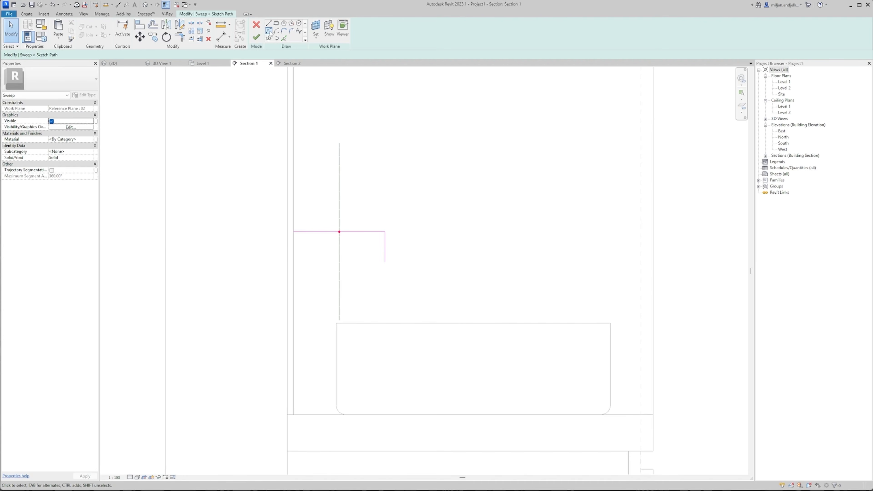
Draw an arc from the horizontal line's midpoint to the vertical line's lower end.
left_click(269, 31)
left_click(340, 232)
left_click(385, 261)
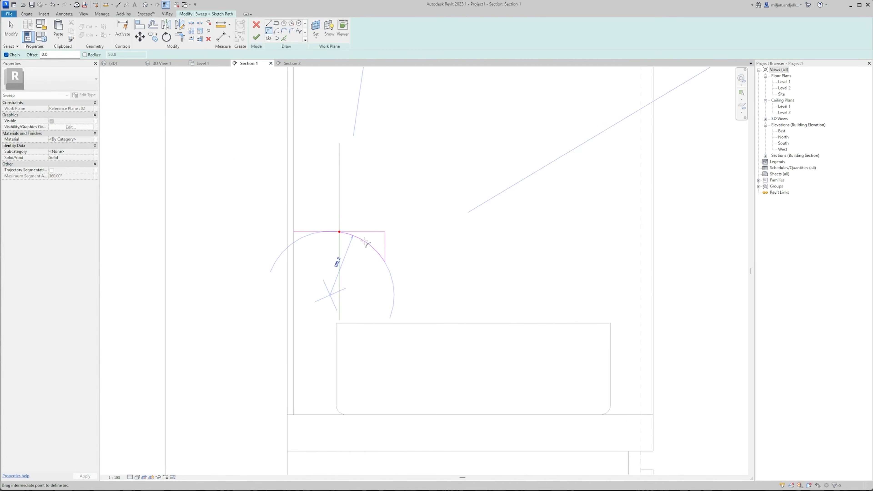
scroll(351, 232, "up", 4)
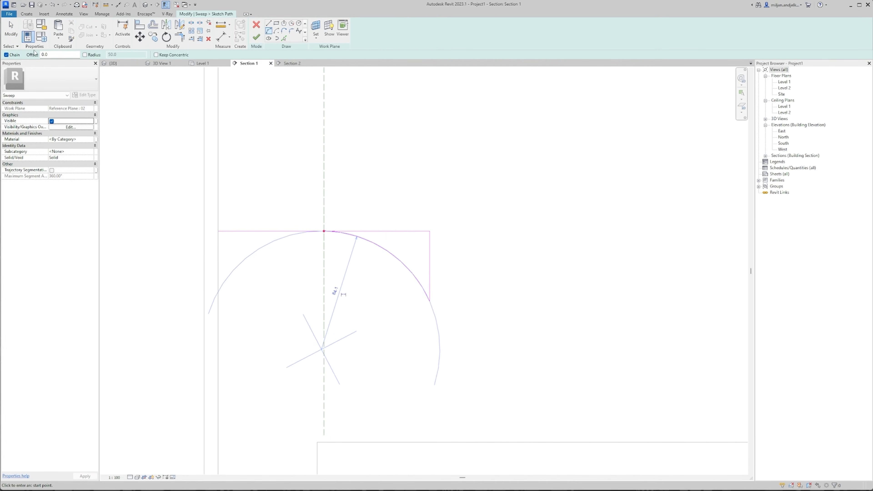
key("Escape")
key("Escape")
Trim the horizontal line back to the arc, delete the vertical line and finish the sweep path.
key("t")
key("r")
left_click(287, 234)
key("Escape")
left_click(430, 250)
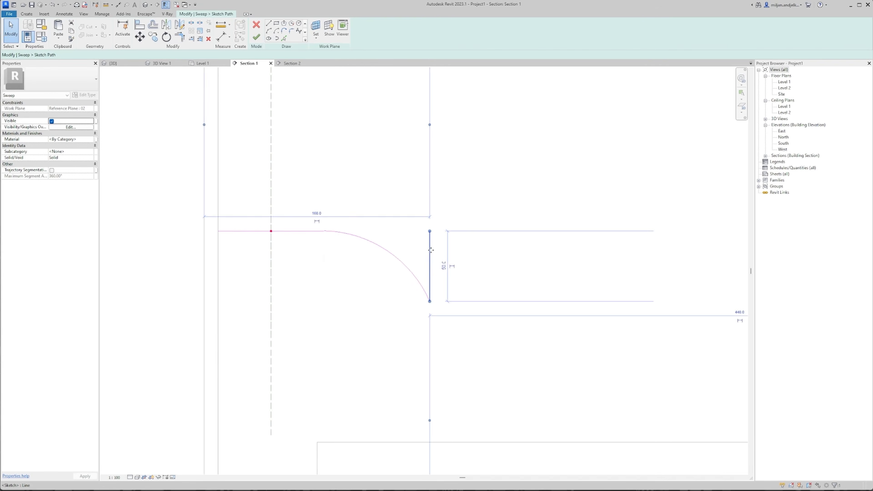
key("Delete")
scroll(430, 250, "down", 1)
left_click(257, 37)
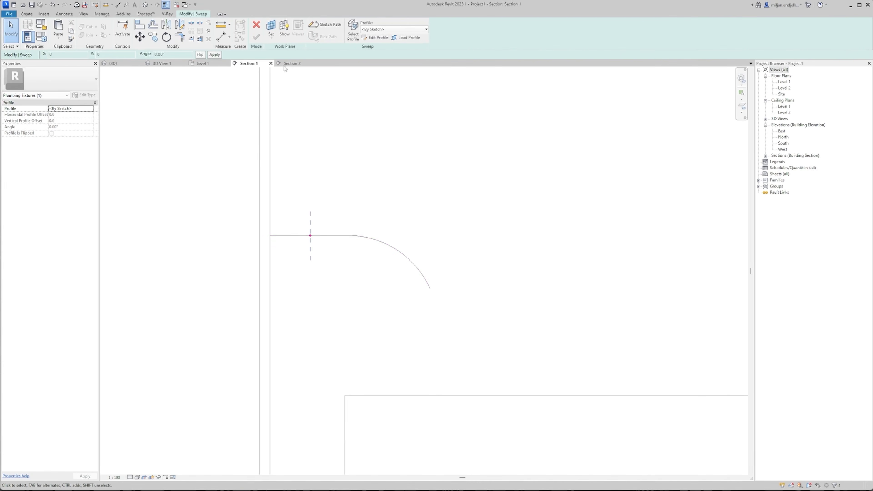
Sketch a circular sweep profile with a 10 mm radius centred on the path in Section 2 and finish the sweep.
left_click(291, 63)
scroll(526, 162, "up", 8)
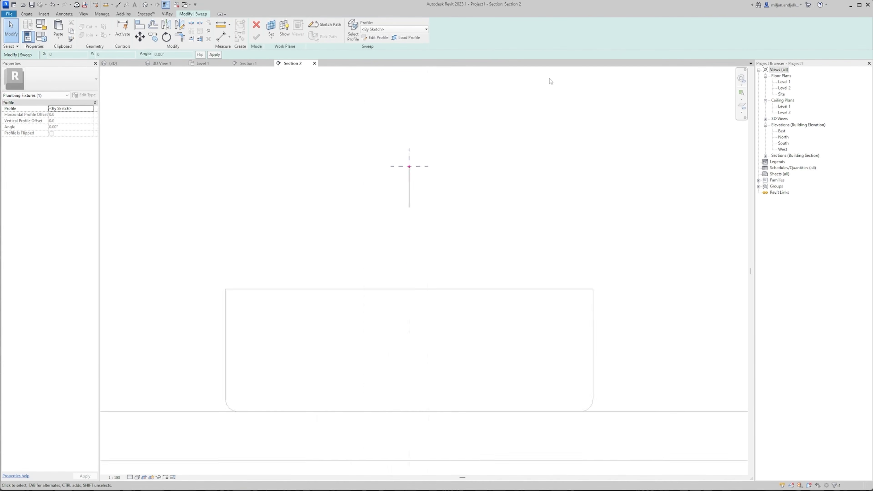
left_click(375, 38)
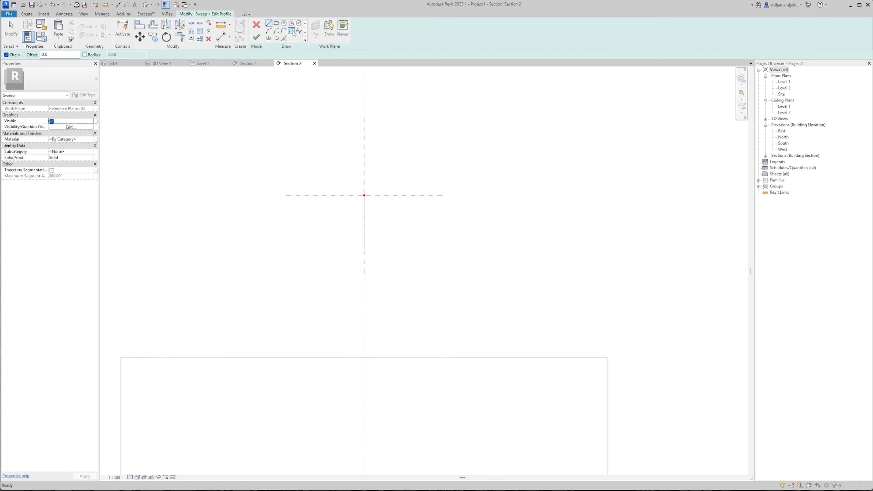
left_click(299, 23)
left_click(365, 195)
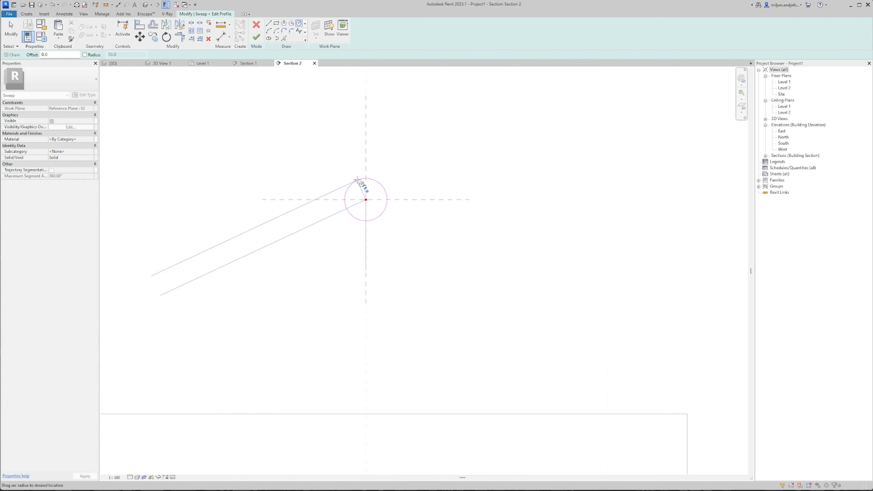
scroll(357, 181, "up", 3)
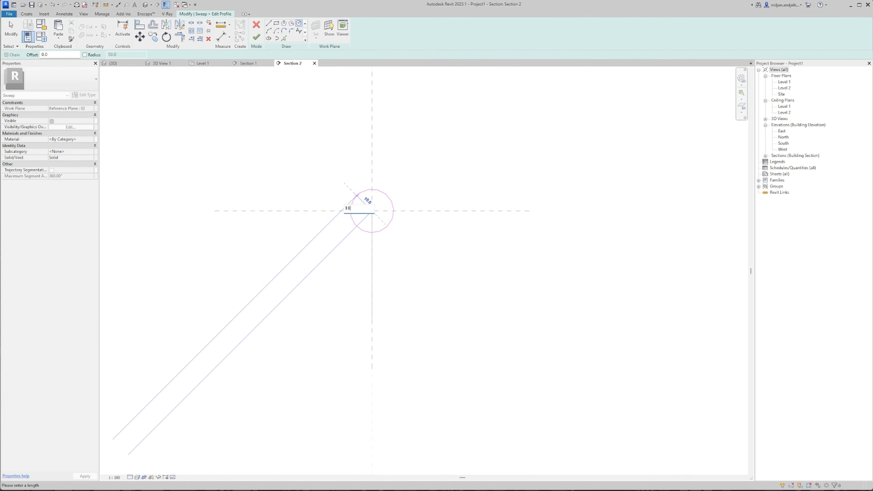
left_click(354, 197)
scroll(348, 183, "up", 1)
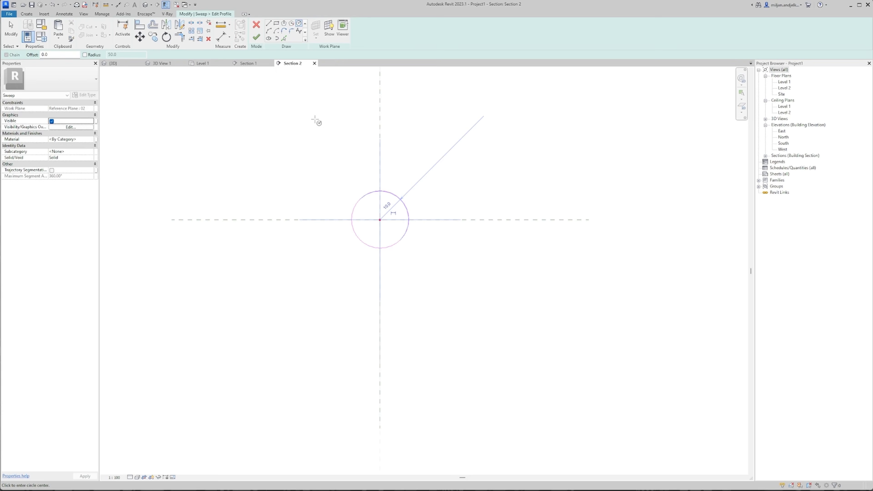
left_click(257, 37)
left_click(257, 34)
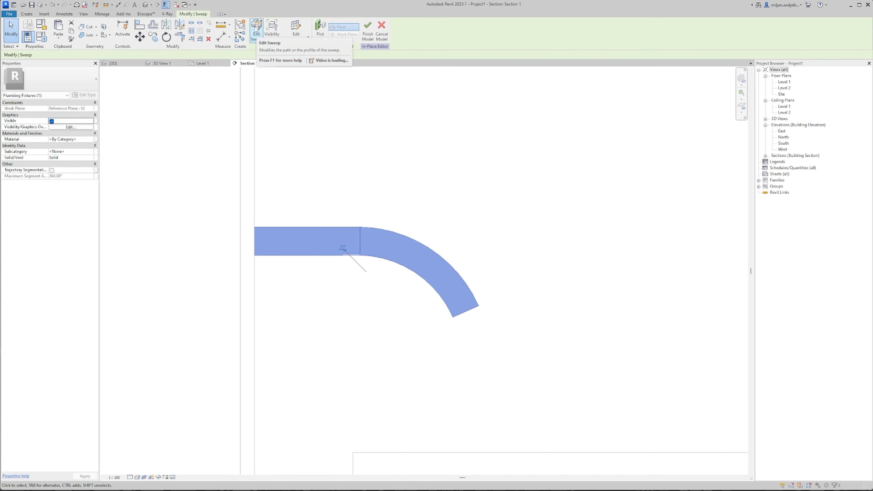
Edit the sweep path so the spout starts 5 mm away from the wall cladding, and finish the sweep.
left_click(256, 31)
left_click(325, 24)
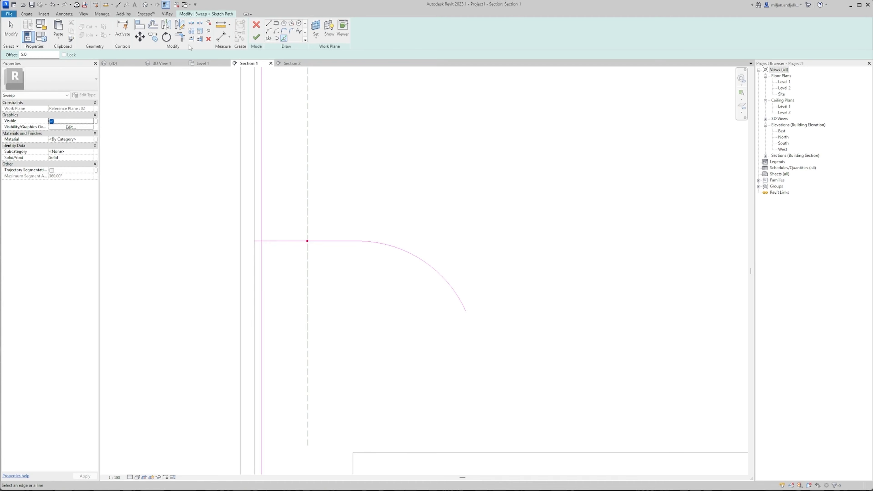
left_click(257, 37)
left_click(257, 37)
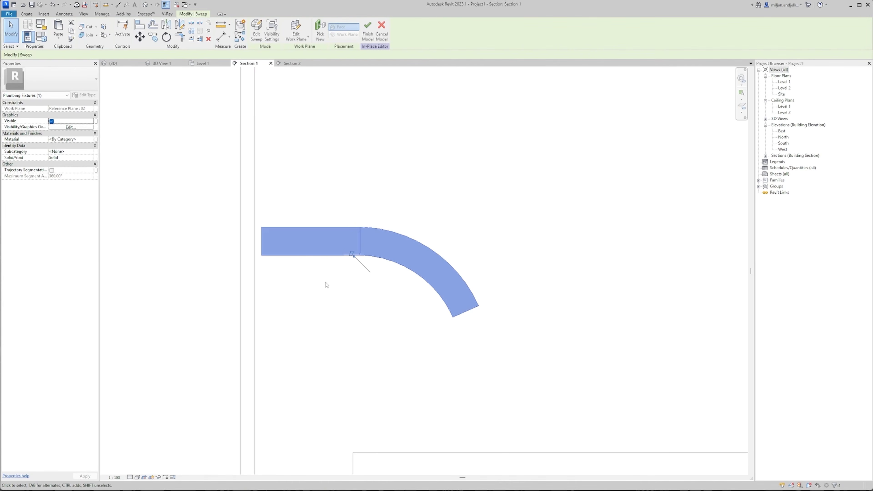
Assign the Copper material from the project materials to the faucet spout sweep.
left_click(91, 140)
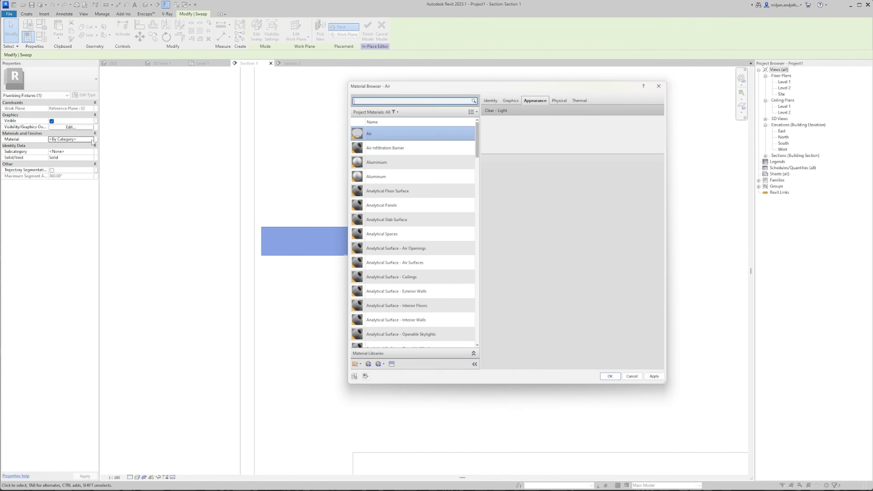
left_click_drag(479, 147, 489, 190)
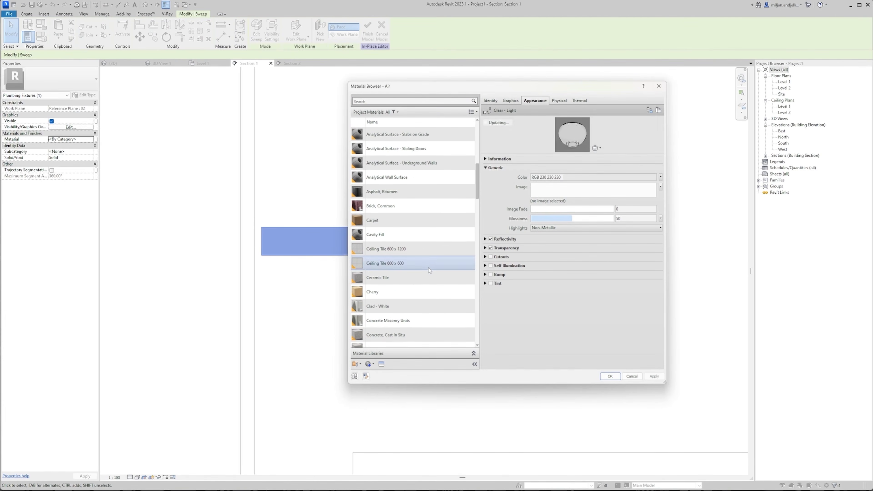
scroll(396, 265, "down", 3)
left_click(385, 242)
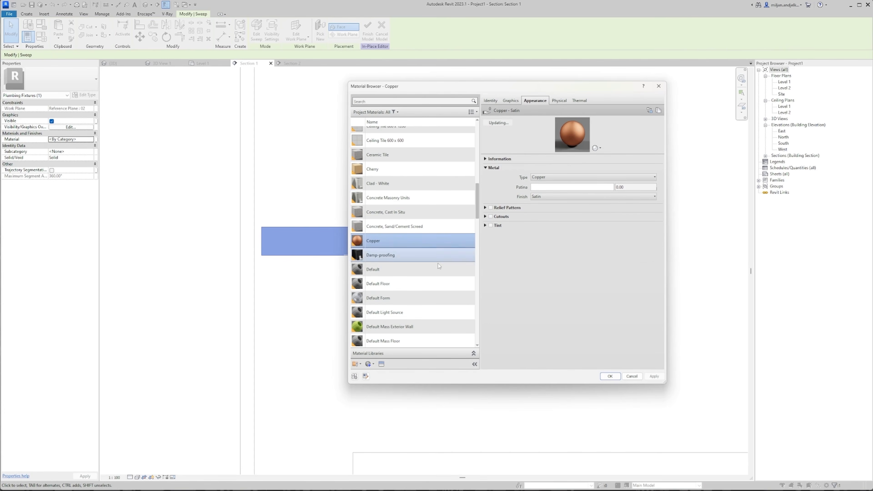
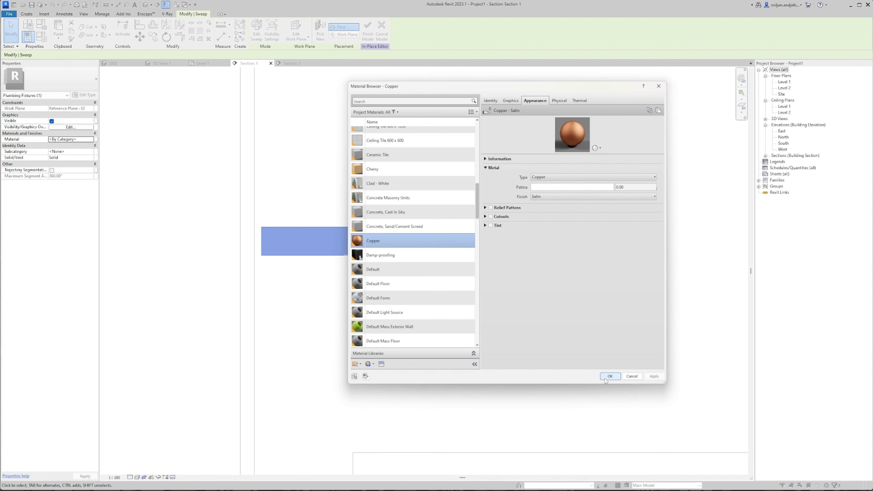
left_click(606, 377)
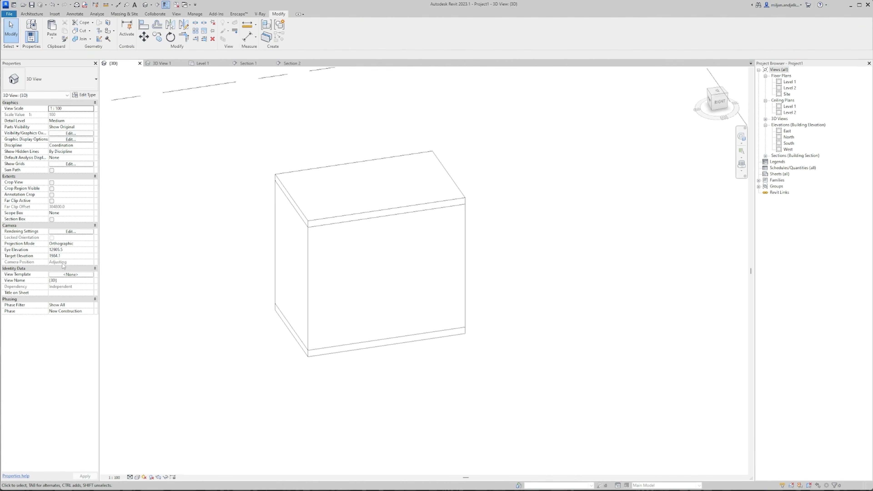
Turn on the section box in the 3D view and pull two of its sides in toward the bathroom.
left_click(51, 220)
left_click(51, 219)
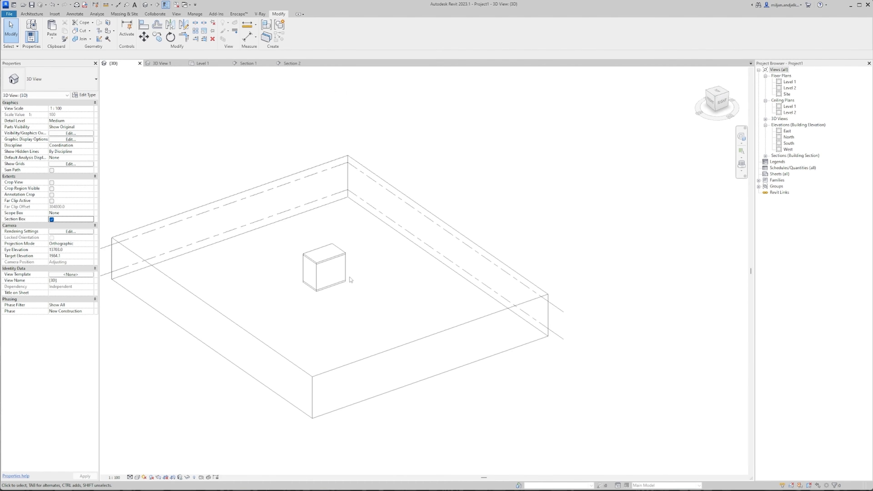
left_click(412, 342)
left_click_drag(430, 358, 331, 289)
left_click_drag(163, 294, 297, 247)
Pull in the section box's far side and front side so the bathroom is cut open in front of the vanity.
middle_click_drag(256, 248, 536, 264, "shift")
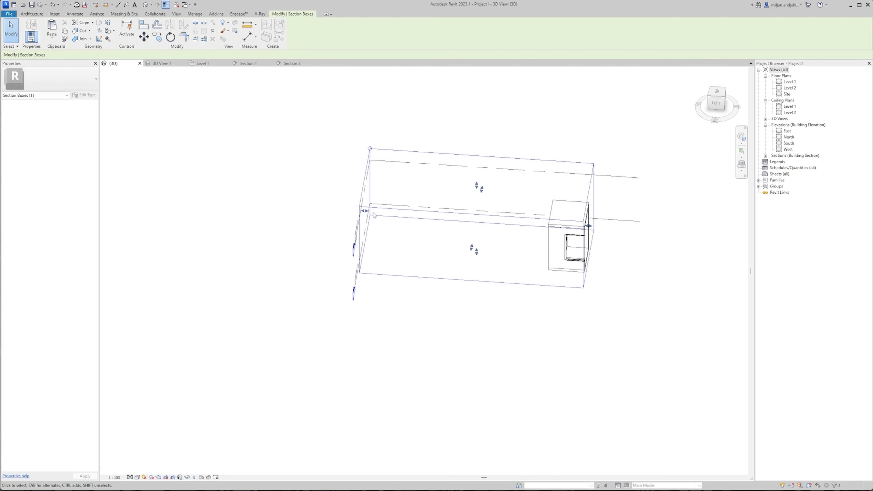
left_click_drag(365, 211, 542, 230)
middle_click_drag(554, 271, 437, 274, "shift")
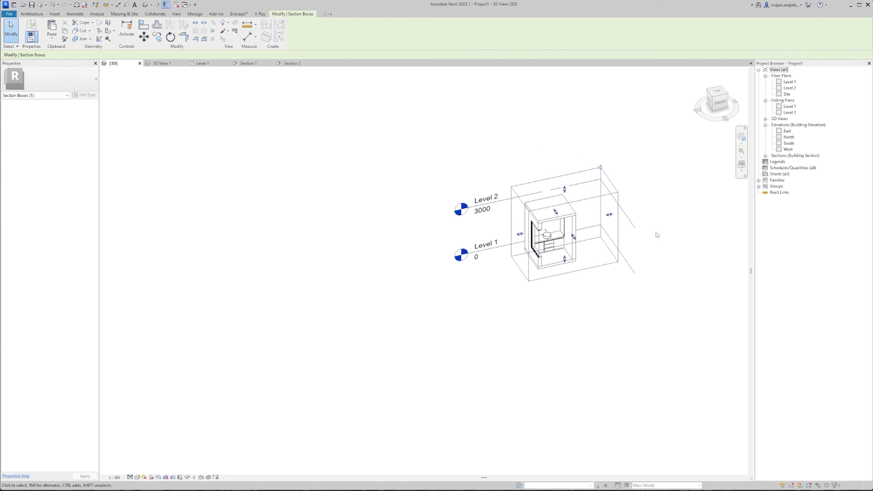
scroll(657, 235, "up", 4)
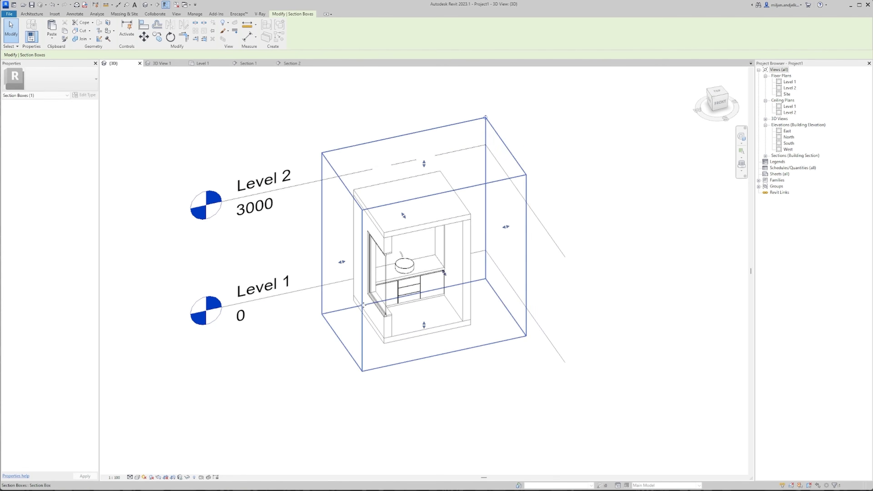
middle_click_drag(363, 305, 423, 296, "shift")
left_click_drag(475, 256, 447, 246)
Open the faucet above the basin for in-place editing.
scroll(447, 272, "up", 3)
middle_click_drag(447, 275, 372, 283, "shift")
scroll(358, 245, "up", 4)
left_click(409, 295)
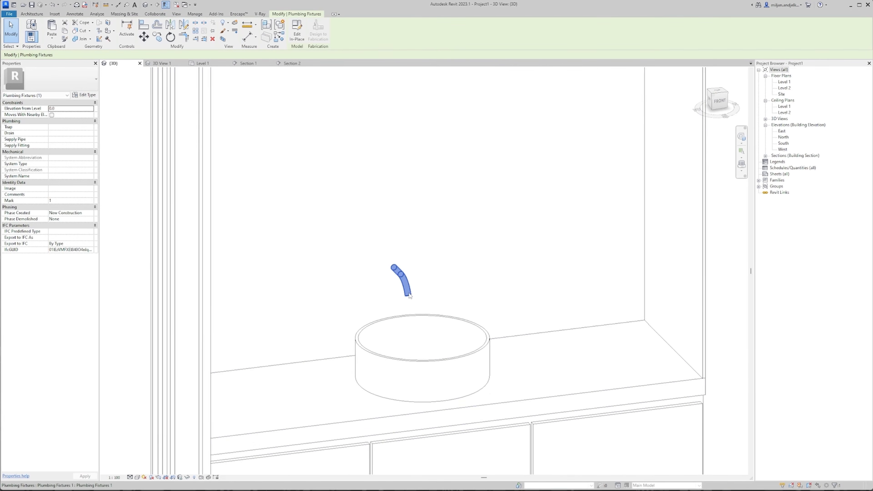
scroll(406, 206, "up", 3)
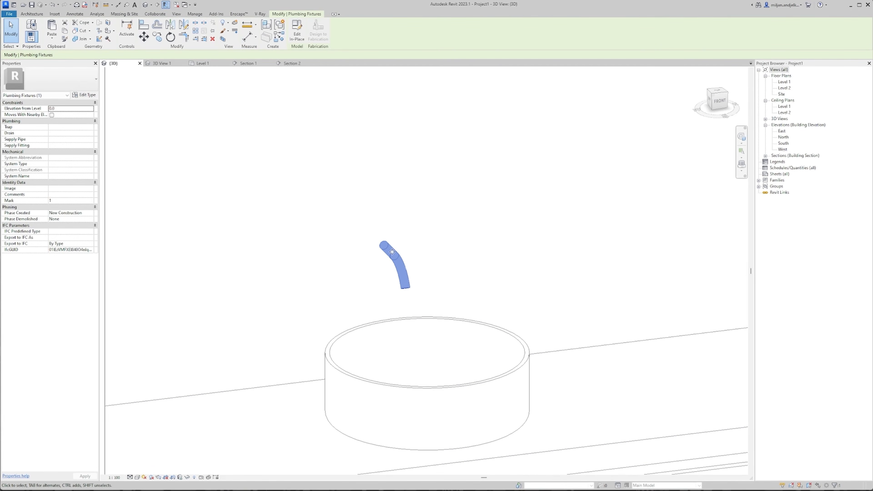
left_click(297, 31)
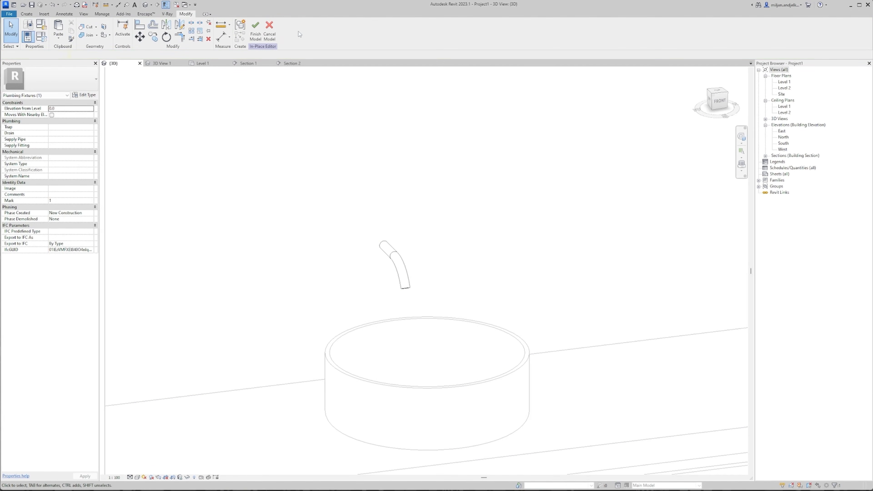
Start an extrusion and set its work plane on the wall cladding face behind the basin.
left_click(26, 14)
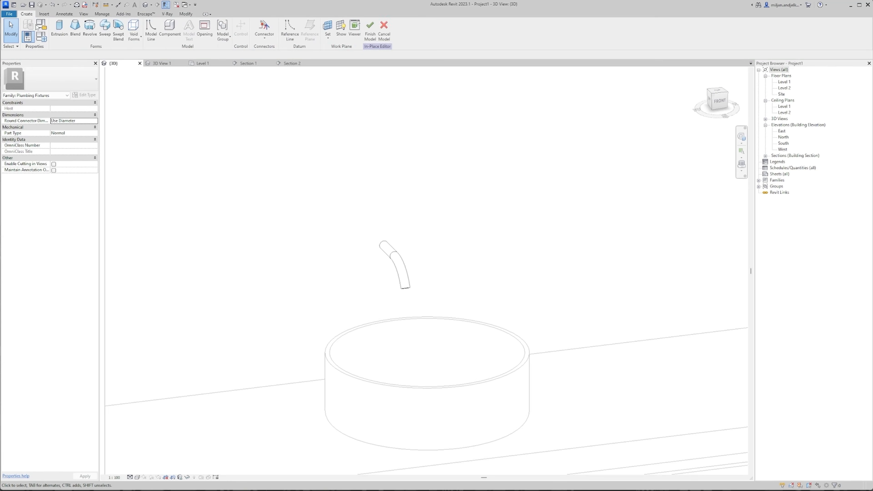
left_click(59, 30)
scroll(368, 213, "down", 2)
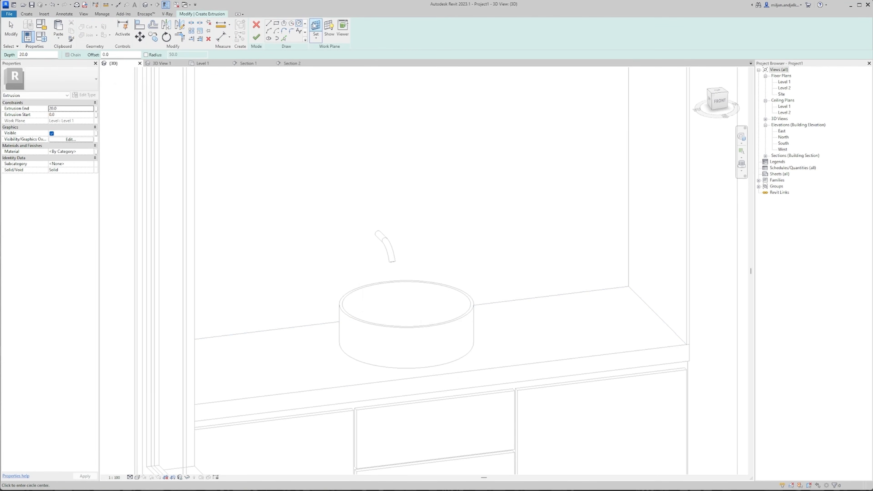
left_click(316, 29)
left_click(419, 287)
scroll(535, 299, "down", 6)
middle_click_drag(513, 241, 542, 323)
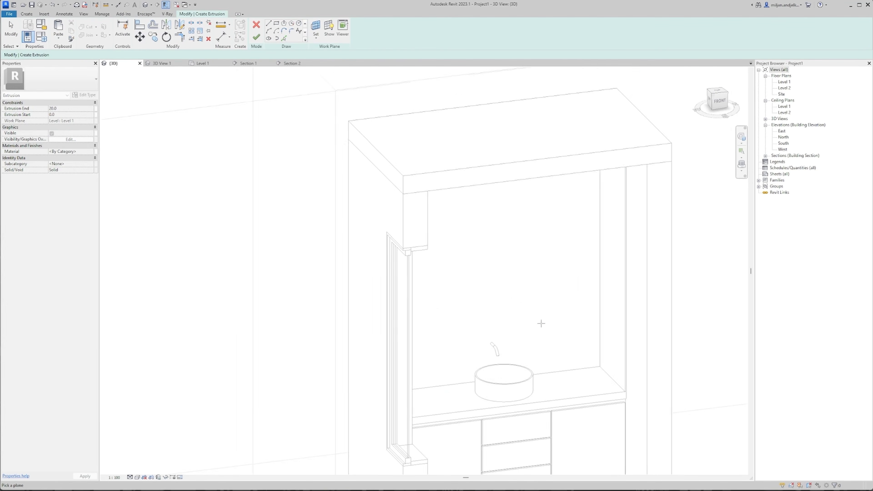
scroll(605, 365, "up", 3)
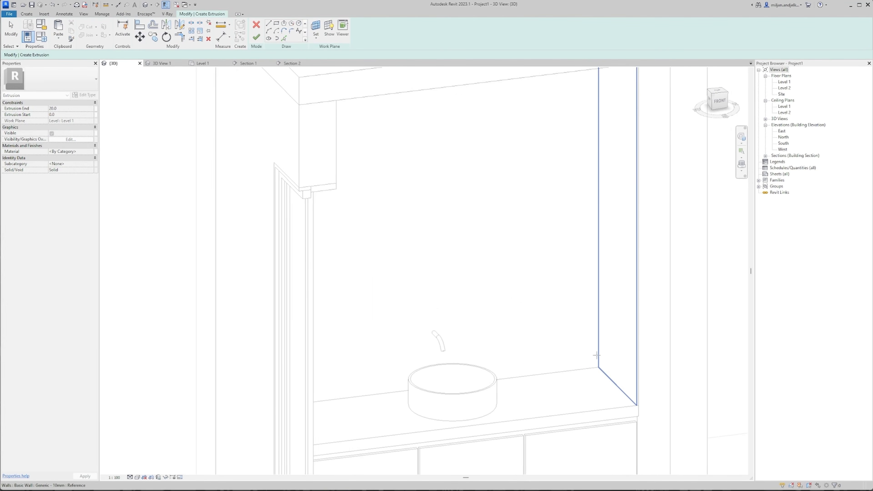
left_click(585, 367)
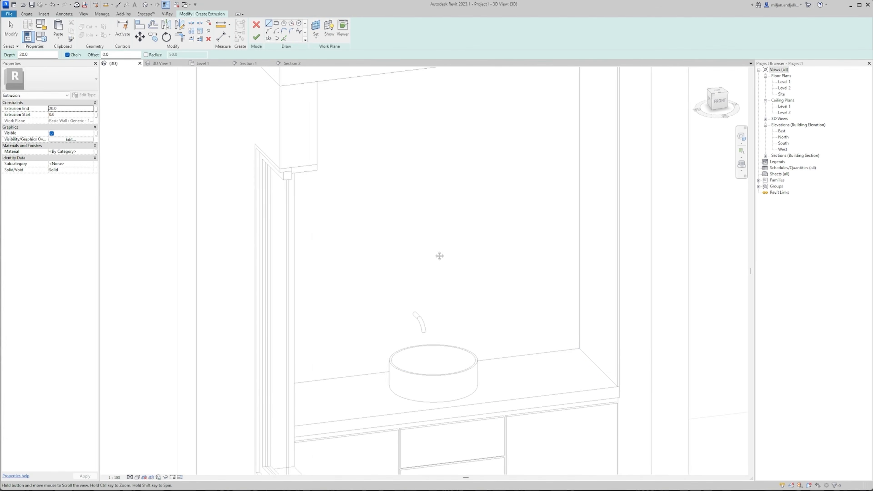
In Section 2, sketch a circle of about 35 mm radius centred on the spout and extrude it 5 mm.
left_click(203, 63)
scroll(355, 220, "up", 2)
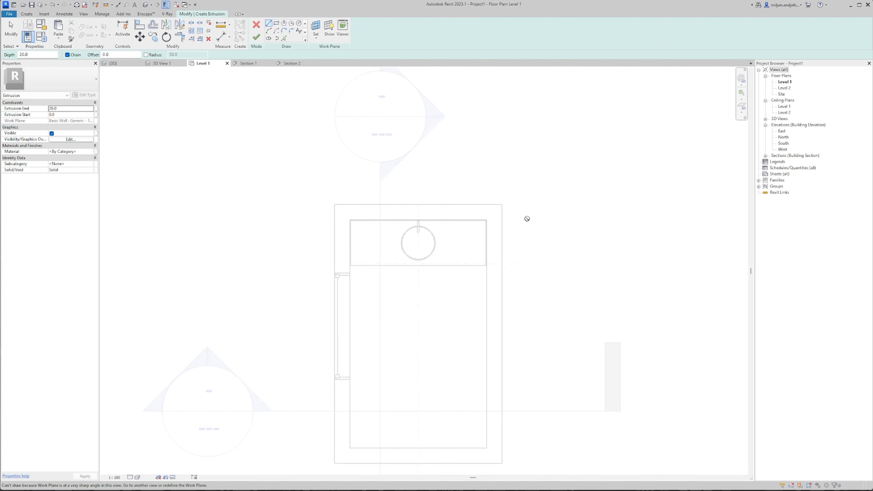
left_click(299, 64)
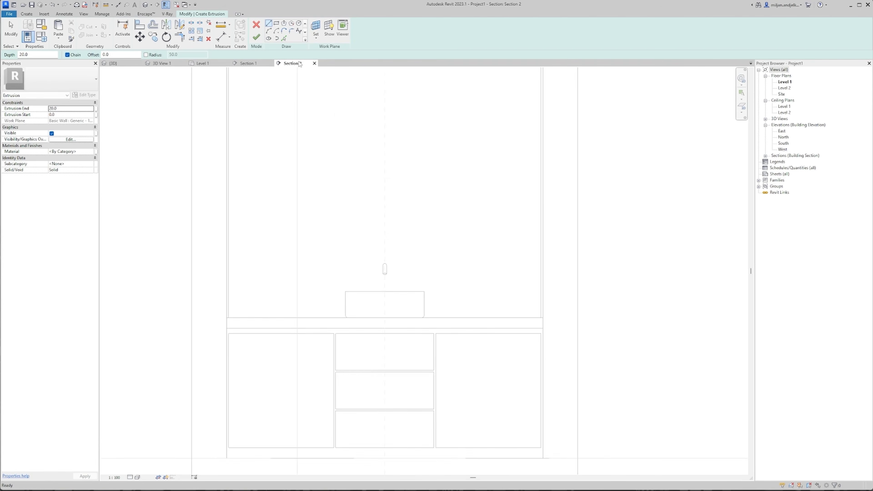
scroll(386, 265, "up", 8)
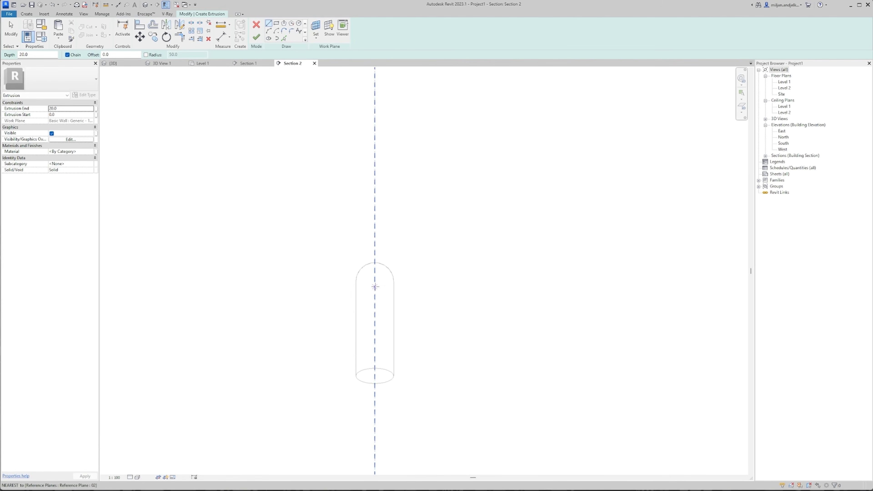
left_click(368, 265)
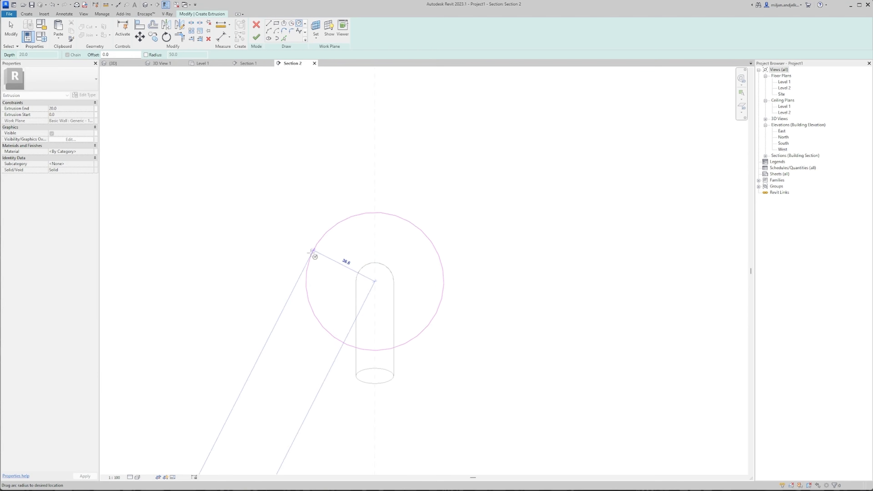
left_click(312, 262)
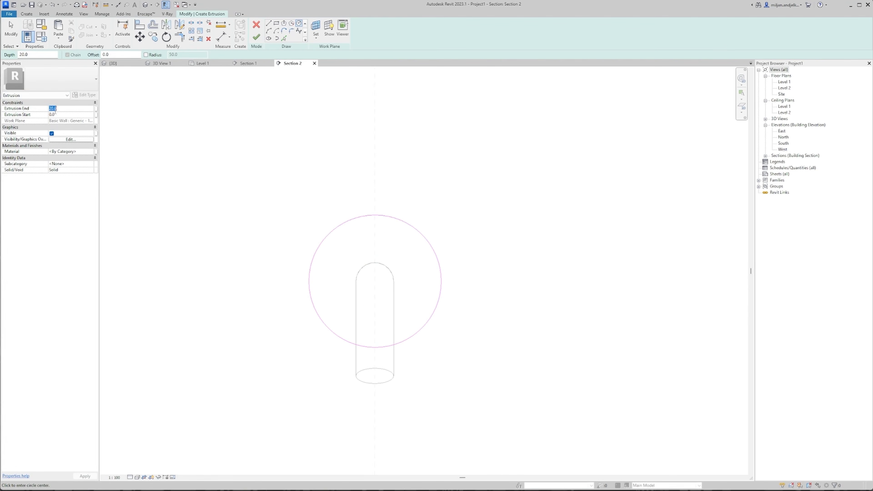
left_click(256, 37)
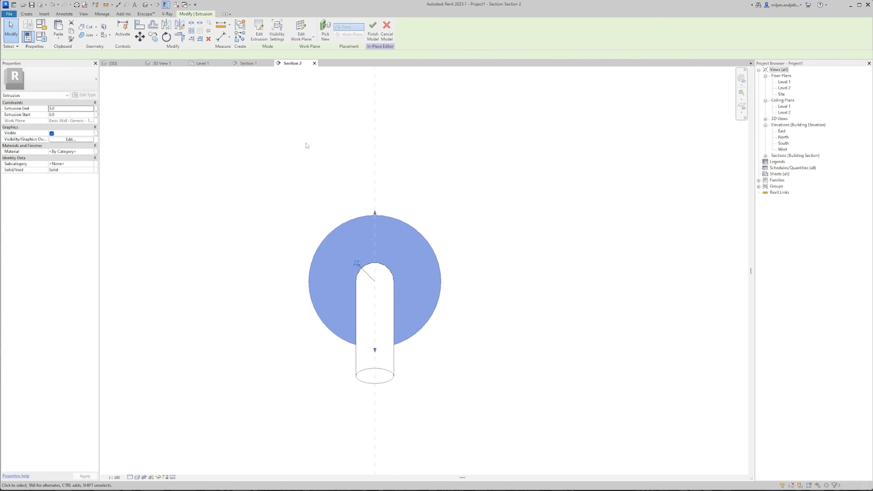
Assign the Copper material to the faucet's round wall plate in the 3D view.
key("ctrl+Tab")
scroll(414, 309, "up", 10)
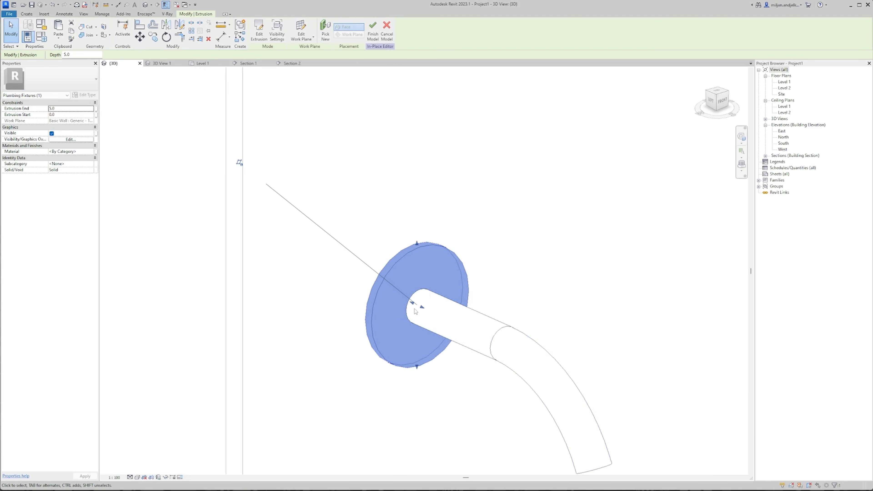
middle_click_drag(421, 303, 433, 298, "shift")
scroll(433, 298, "up", 3)
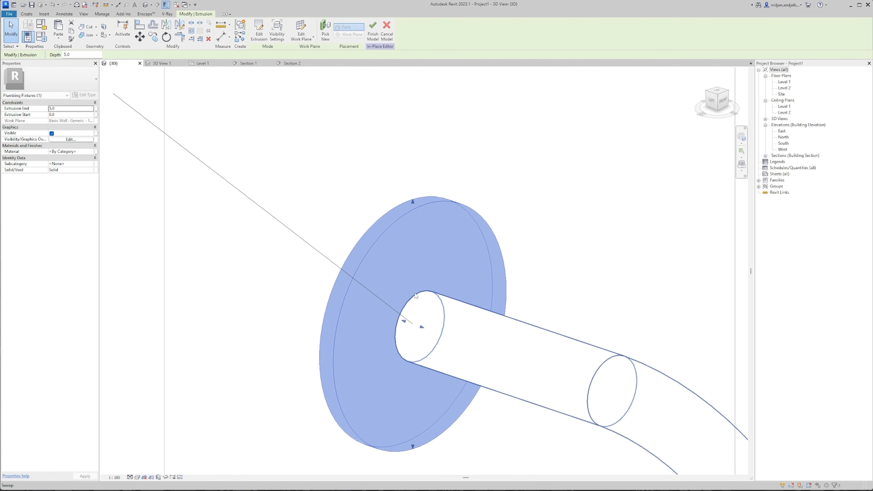
scroll(464, 338, "down", 6)
middle_click_drag(463, 335, 444, 323, "shift")
scroll(444, 306, "up", 2)
left_click(90, 152)
left_click(92, 152)
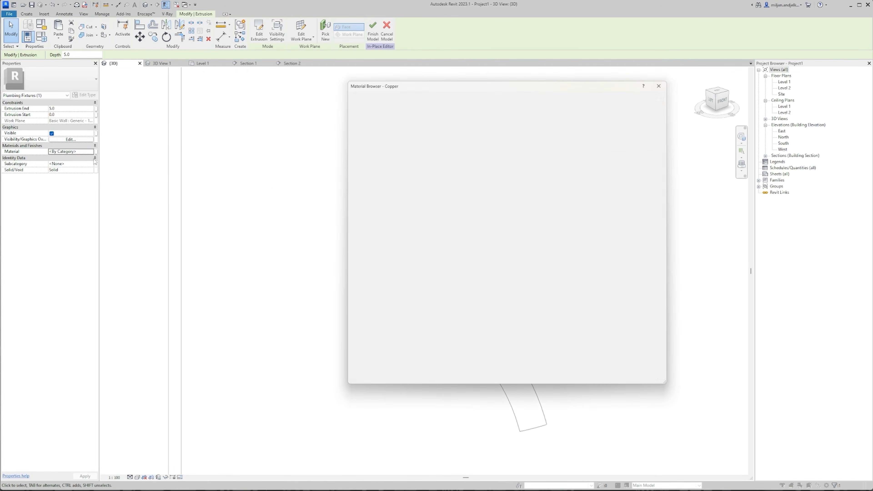
left_click(610, 376)
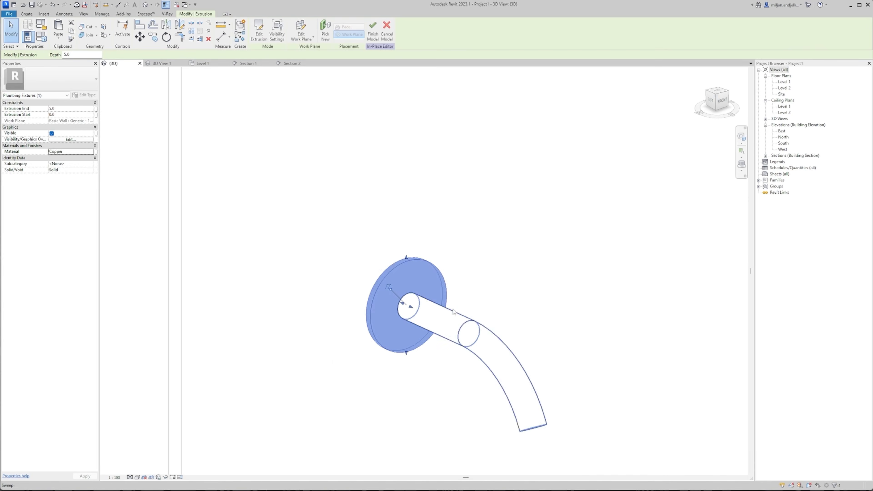
Check the faucet's material in the Realistic visual style and return the view to Hidden Line.
left_click(482, 260)
left_click(137, 478)
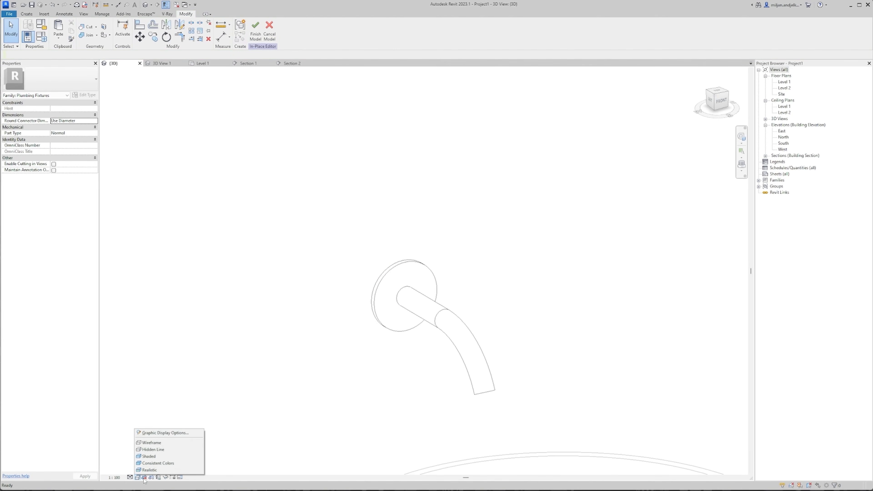
left_click(149, 471)
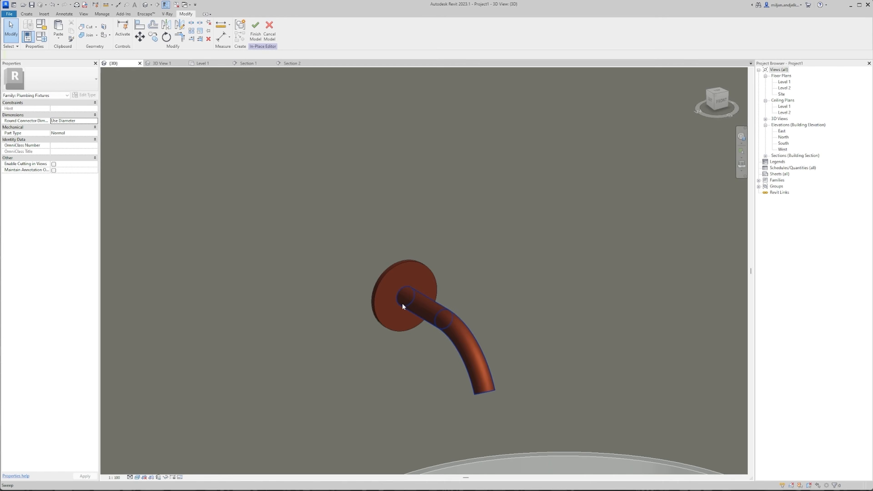
scroll(419, 368, "up", 2)
middle_click_drag(419, 368, 393, 330)
scroll(408, 297, "down", 1)
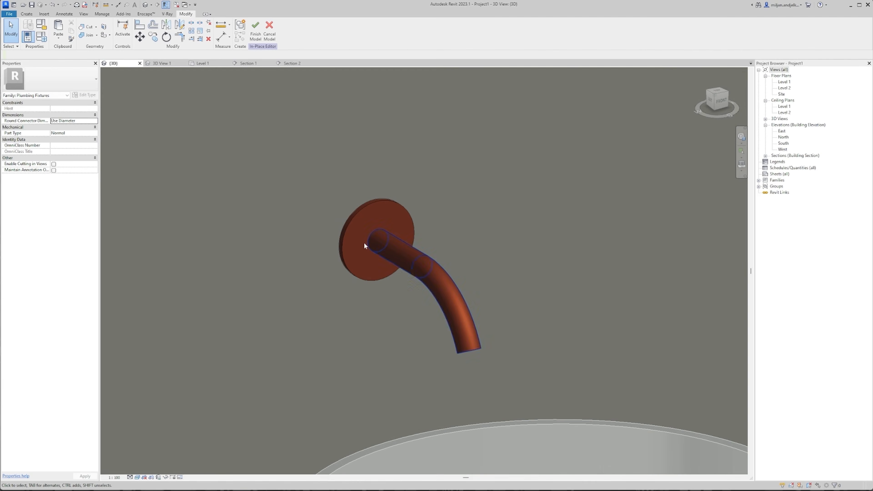
left_click(137, 477)
left_click(149, 450)
Review the faucet's placement above the basin and finish the in-place model.
scroll(345, 328, "down", 8)
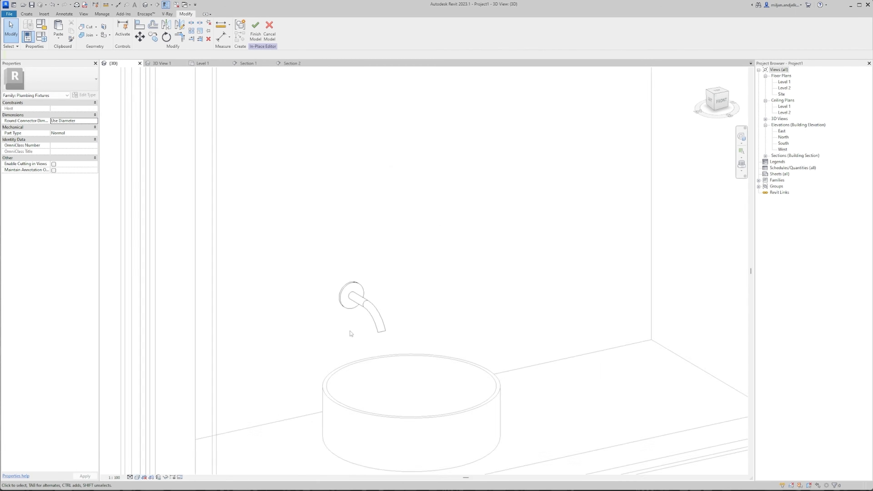
middle_click_drag(392, 375, 345, 381, "shift")
scroll(346, 381, "up", 1)
middle_click_drag(399, 359, 415, 356, "shift")
middle_click_drag(415, 356, 416, 406)
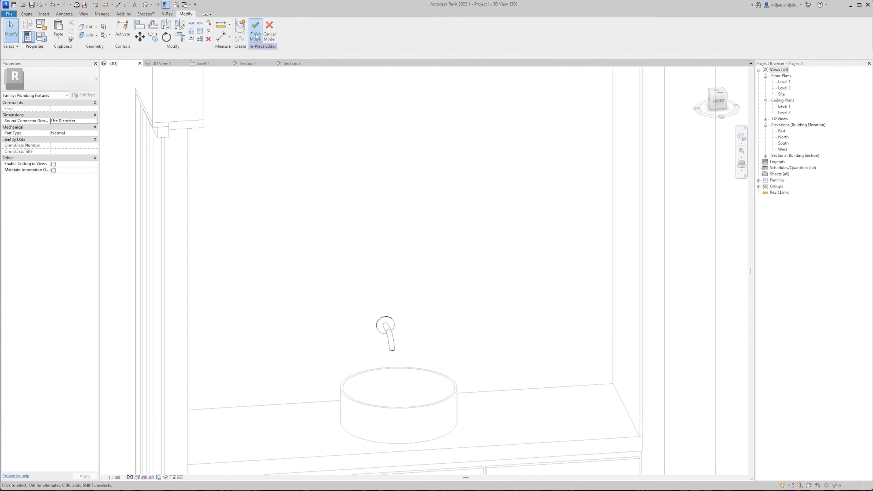
left_click(256, 30)
Check the reference photo for the remaining faucet details and inspect the modelled faucet in Section 2 and Section 1.
middle_click_drag(338, 303, 346, 252)
key("alt+Tab")
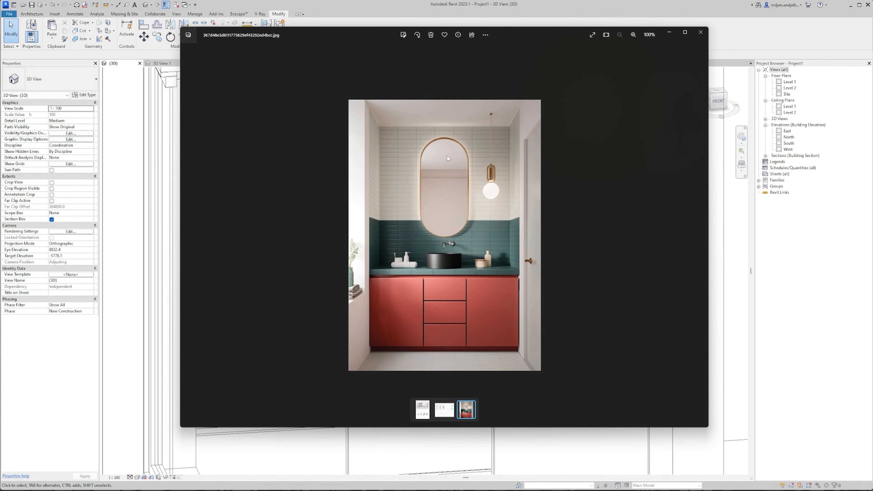
left_click(475, 17)
scroll(436, 203, "down", 1)
left_click(294, 64)
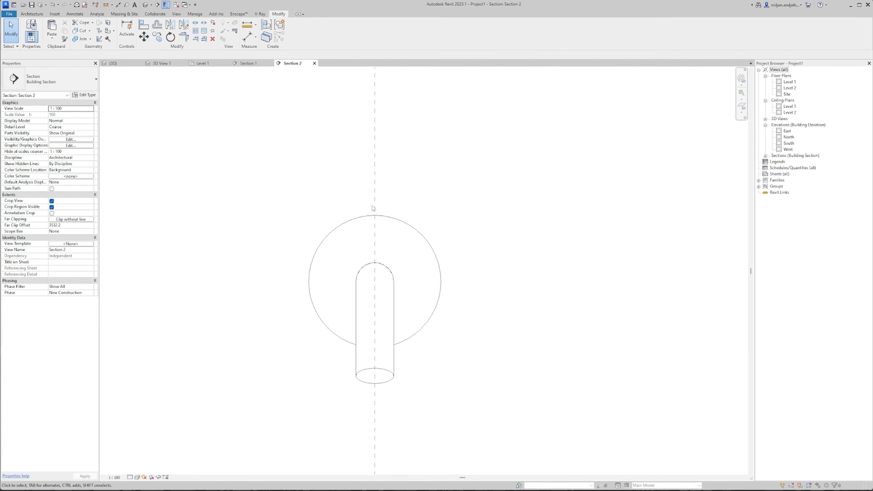
scroll(373, 208, "down", 5)
left_click(248, 64)
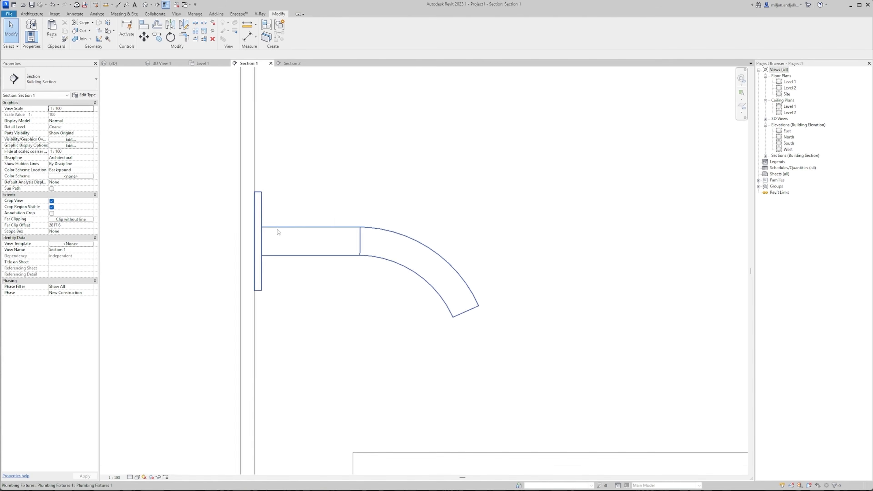
Draw a horizontal reference plane in the Level 1 plan along the wall cladding face behind the faucet, naming it with the prefix 03.
scroll(279, 234, "down", 4)
left_click(293, 64)
scroll(403, 251, "down", 4)
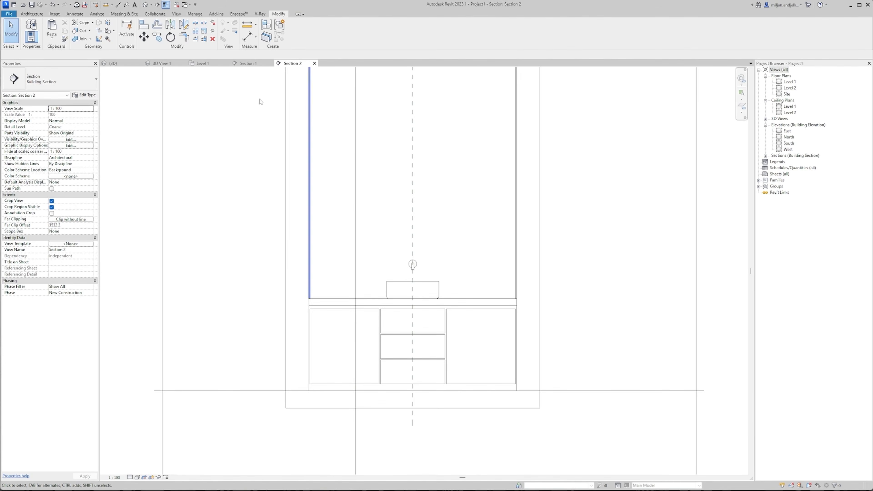
left_click(203, 64)
scroll(409, 239, "up", 3)
scroll(409, 238, "up", 3)
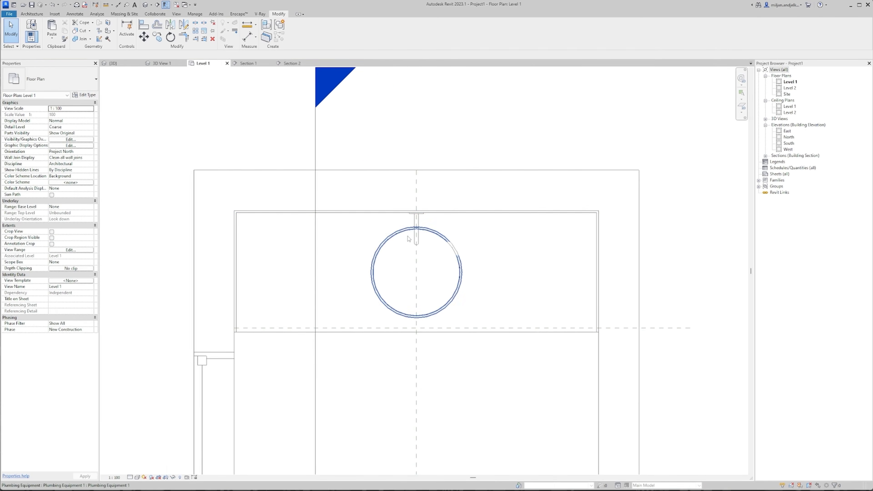
key("r")
key("p")
left_click(377, 212)
left_click(704, 213)
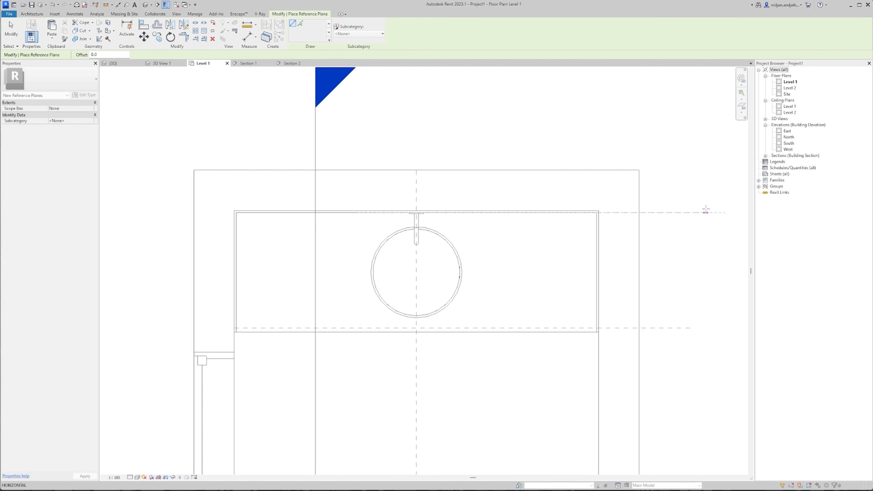
left_click(694, 216)
type("03")
key("Return")
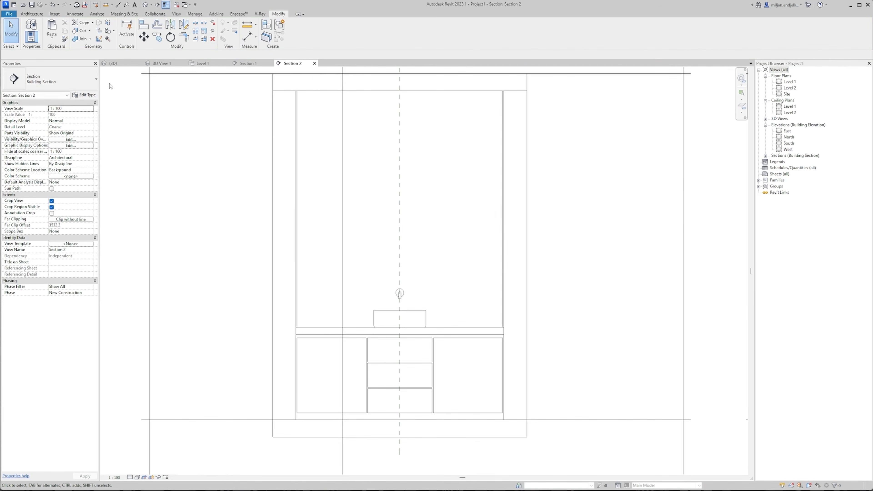
Start an in-place model in the Furniture category from Section 2, accepting the default name.
left_click(31, 14)
left_click(82, 38)
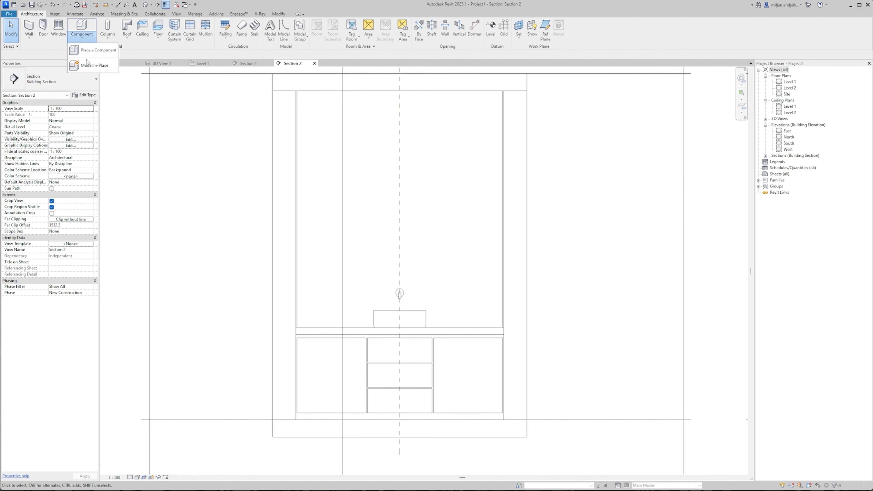
left_click(91, 64)
left_click(464, 197)
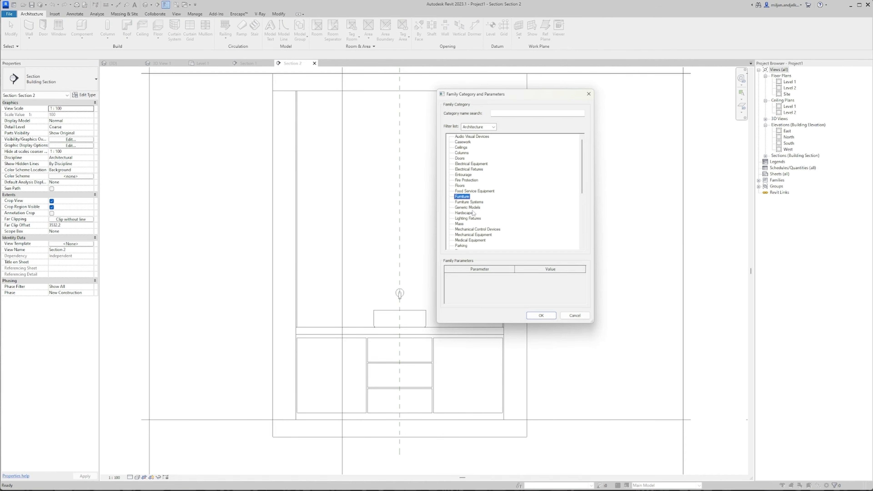
key("Return")
key("Return")
Start an extrusion on the 03 reference plane as its work plane.
left_click(59, 30)
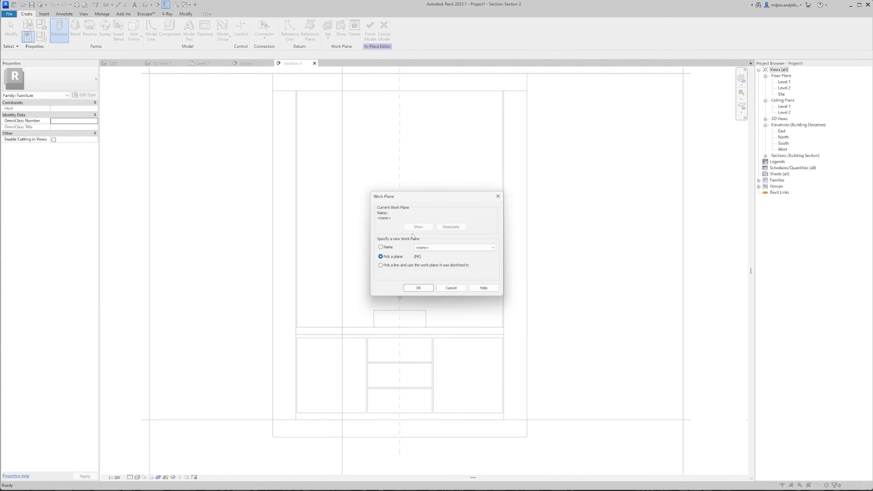
left_click(426, 248)
left_click(455, 279)
left_click(418, 289)
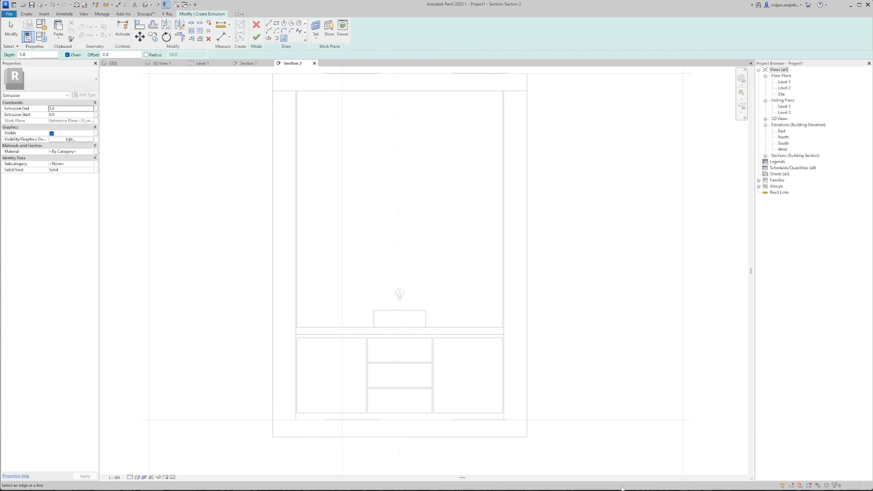
Check the mirror in the reference photo and add a horizontal sketch line offset 450 above the countertop.
key("alt+Tab")
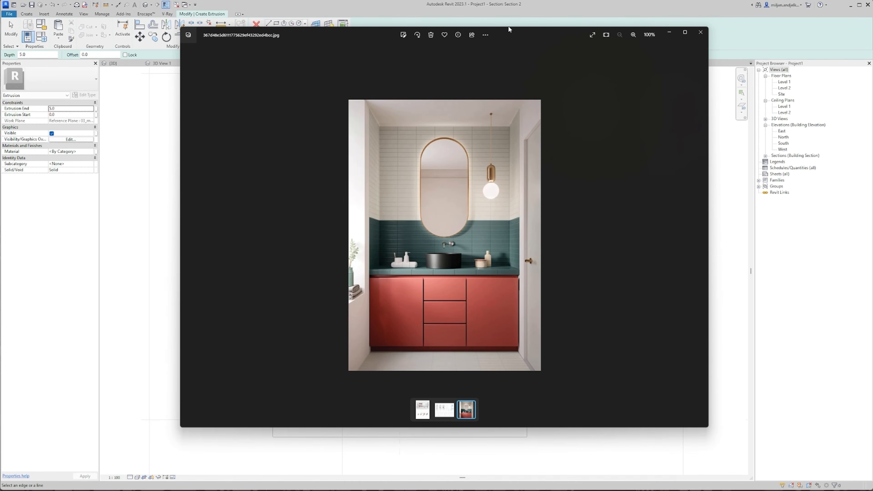
key("alt+Tab")
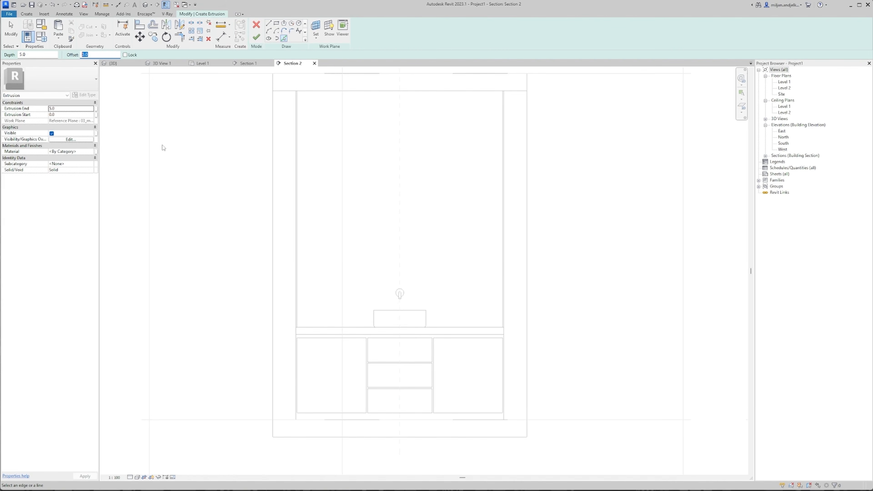
type("450")
left_click(363, 331)
Add a second horizontal sketch line offset 1200 above the first and compare the height with the reference photo.
key("alt+Tab")
key("alt+Tab")
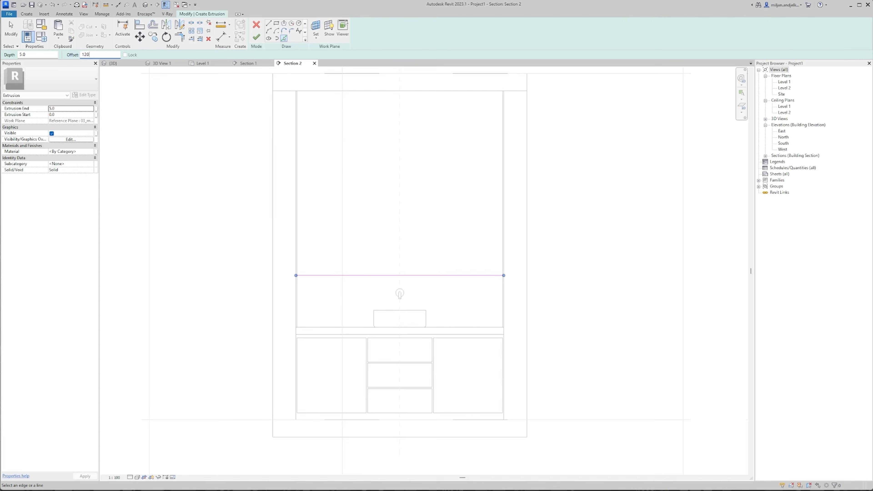
left_click(377, 275)
key("alt+Tab")
key("alt+Tab")
Move the upper horizontal sketch line up by 50.
key("Escape")
left_click(409, 137)
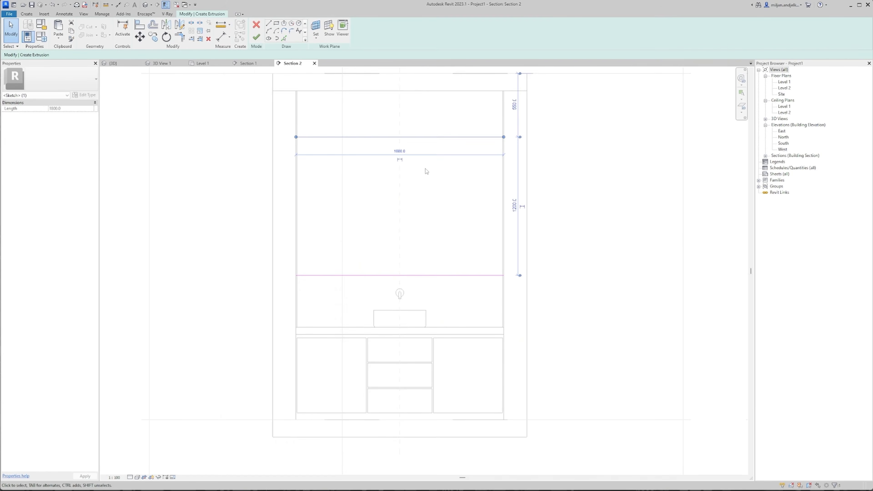
key("m")
key("v")
left_click(427, 171)
type("50")
key("Return")
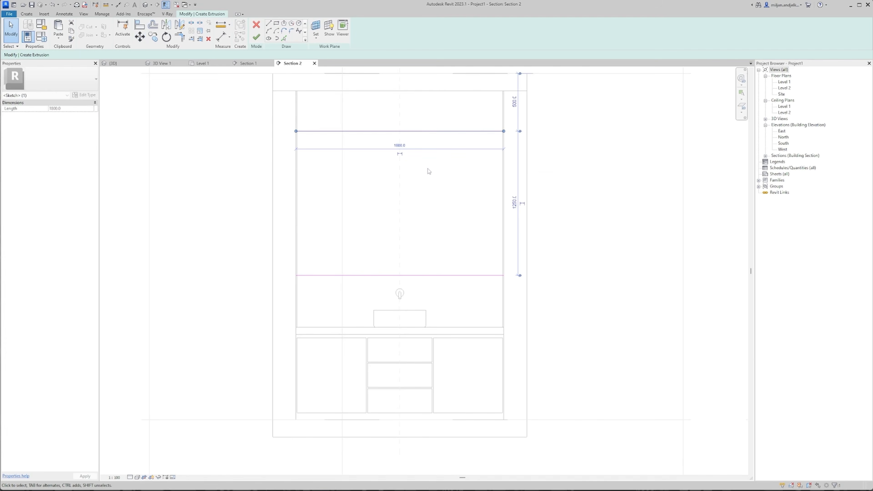
key("Escape")
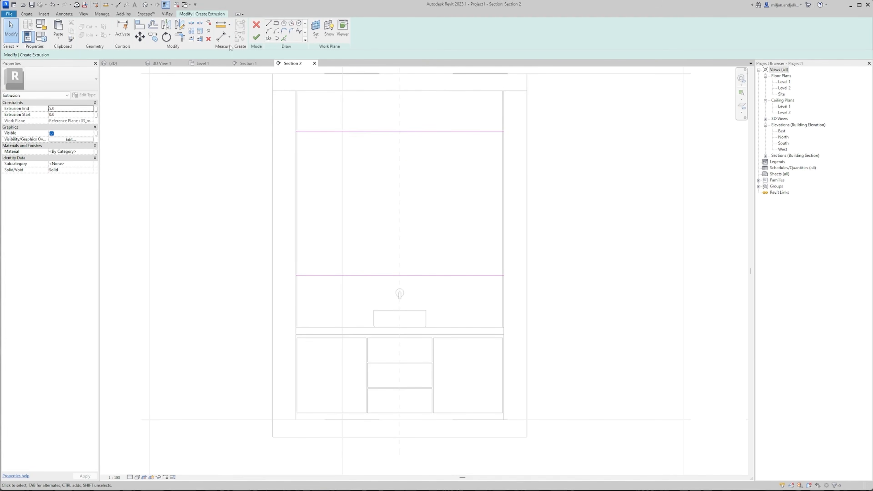
Add two vertical sketch lines offset equally to both sides of the central reference plane.
left_click(284, 39)
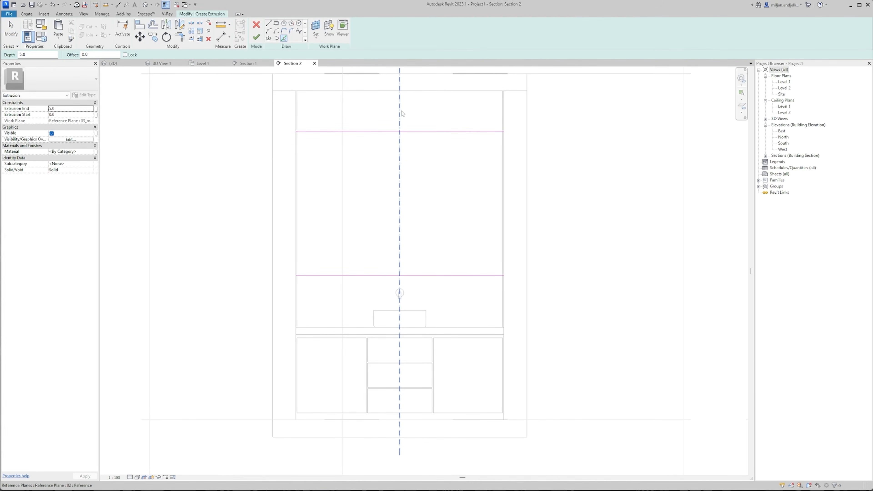
middle_click_drag(402, 113, 407, 137)
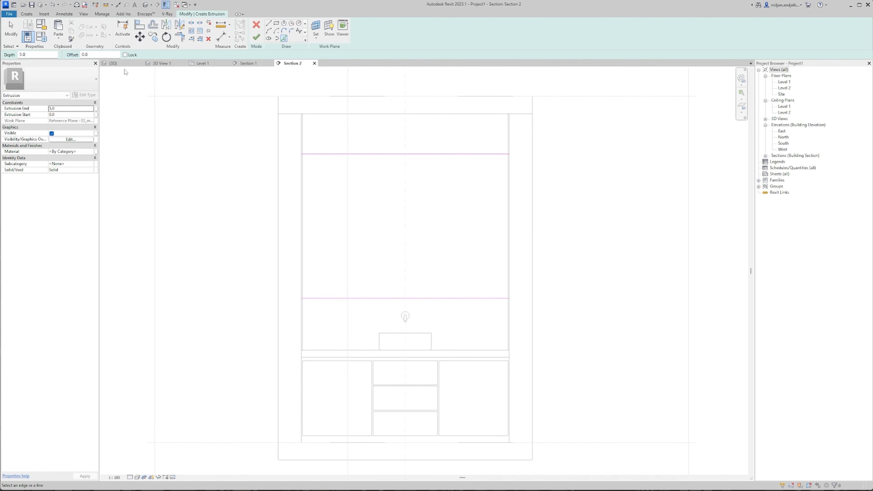
left_click(408, 196)
middle_click_drag(292, 103, 288, 80)
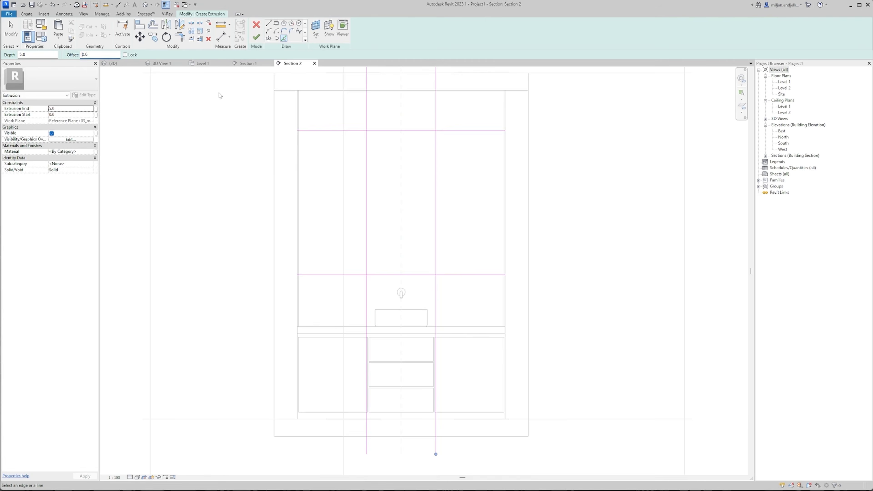
scroll(382, 109, "up", 1)
key("Escape")
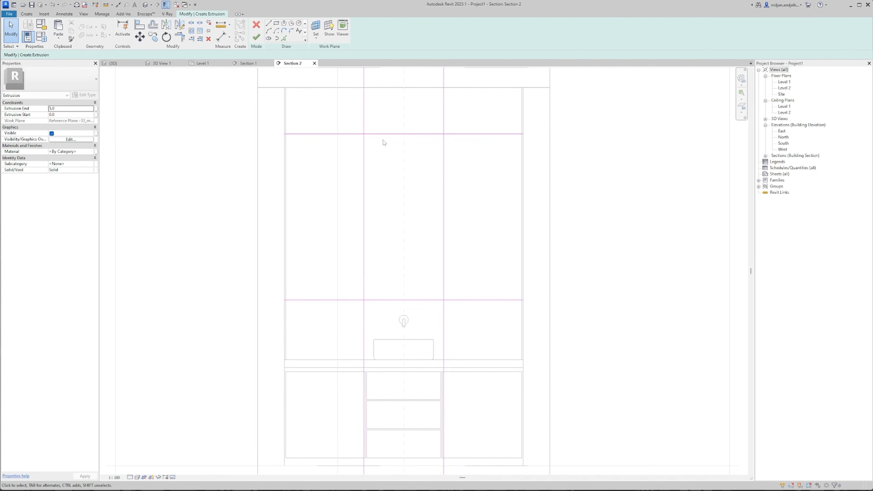
Fillet the upper-left corner of the mirror outline with a 300 radius.
left_click(292, 31)
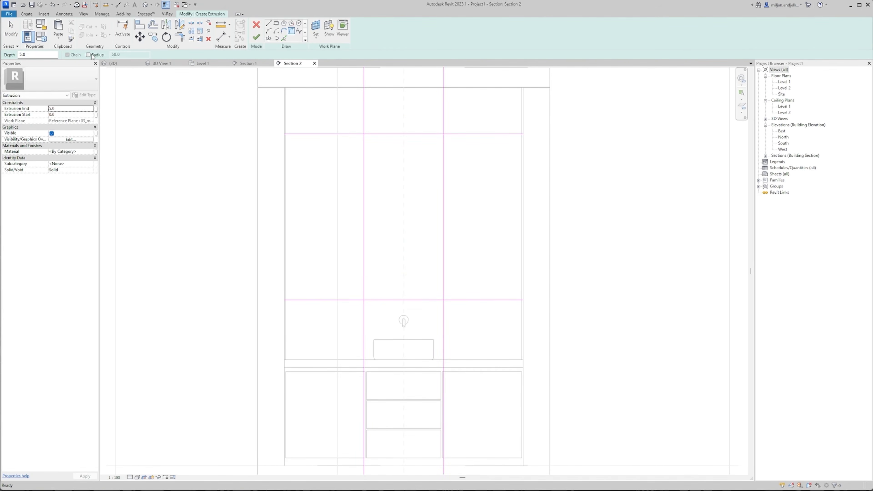
left_click(112, 55)
type("300")
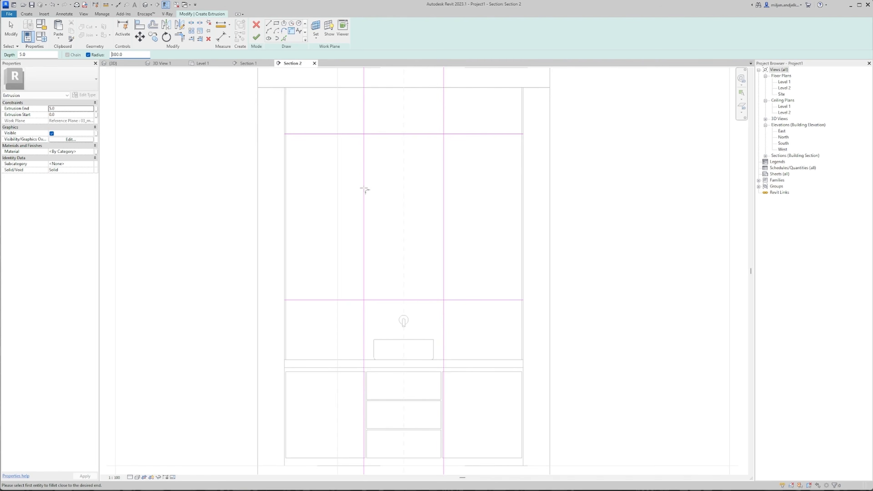
left_click(364, 196)
left_click(419, 134)
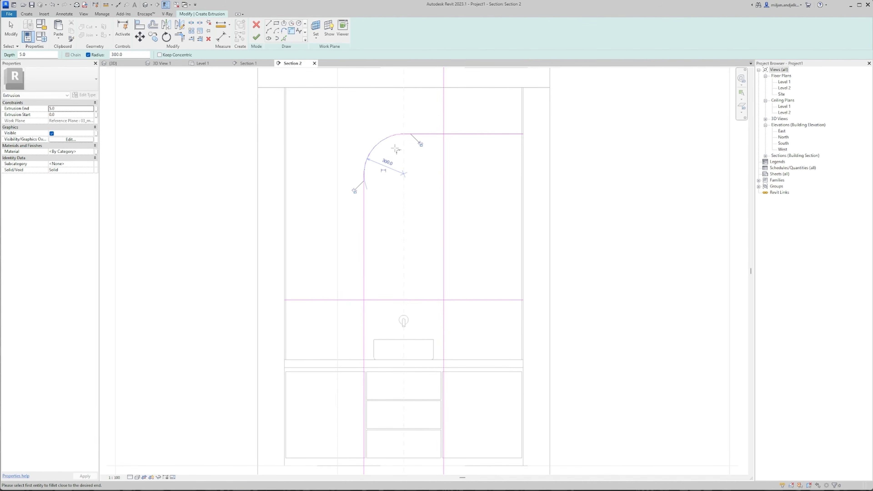
Extend the upper fillet arc to the right vertical line so that it forms a semicircle.
key("Escape")
left_click(402, 136)
key("m")
key("m")
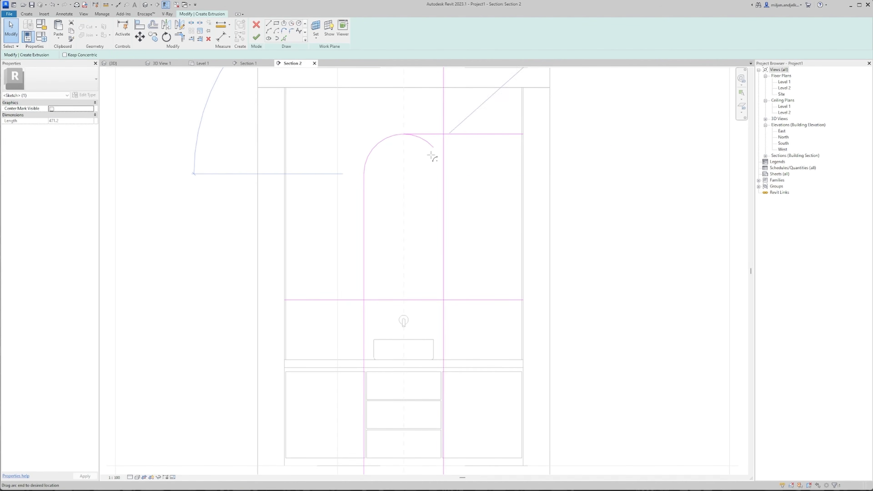
left_click(444, 175)
middle_click_drag(427, 224, 424, 206)
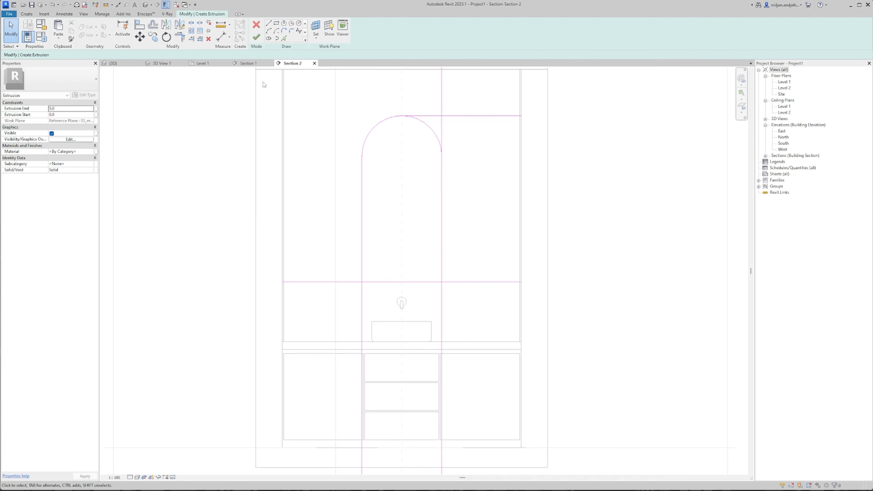
Fillet the lower-left corner of the mirror outline with a 300 radius.
left_click(291, 31)
left_click(362, 229)
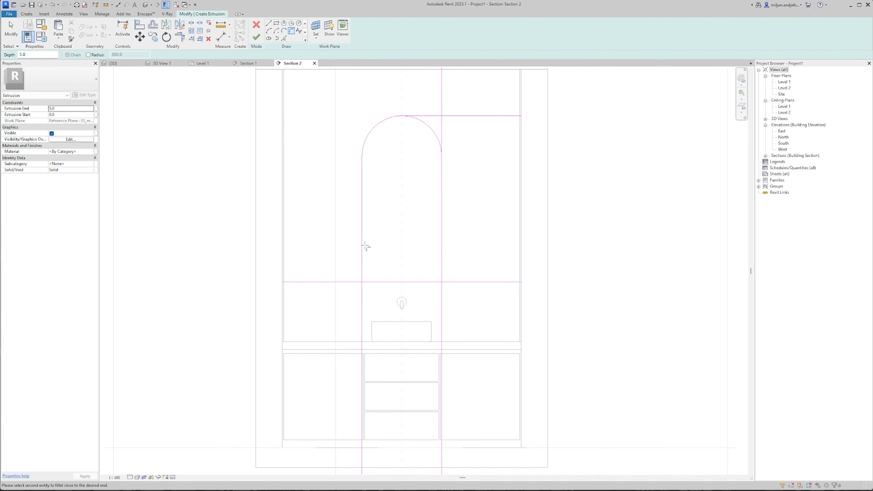
key("Escape")
key("Escape")
key("Return")
left_click(362, 247)
left_click(413, 282)
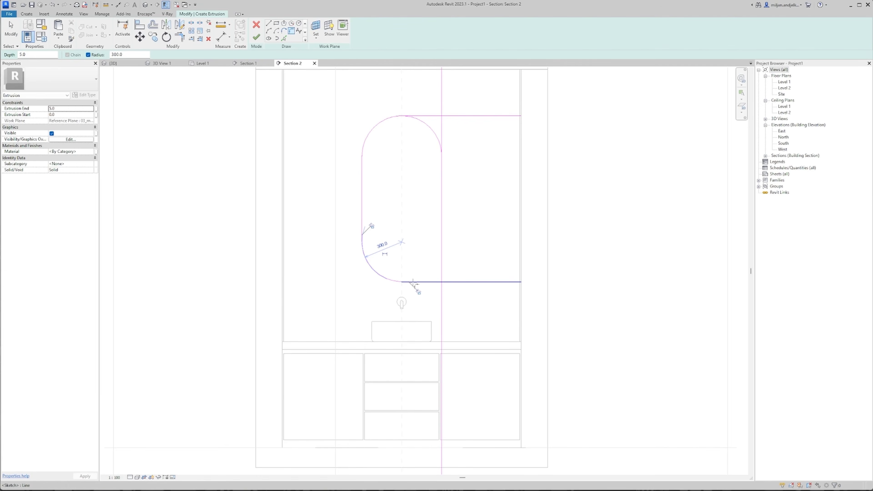
Extend the lower fillet arc to the right vertical line as a semicircle.
key("Escape")
key("Escape")
left_click(395, 280)
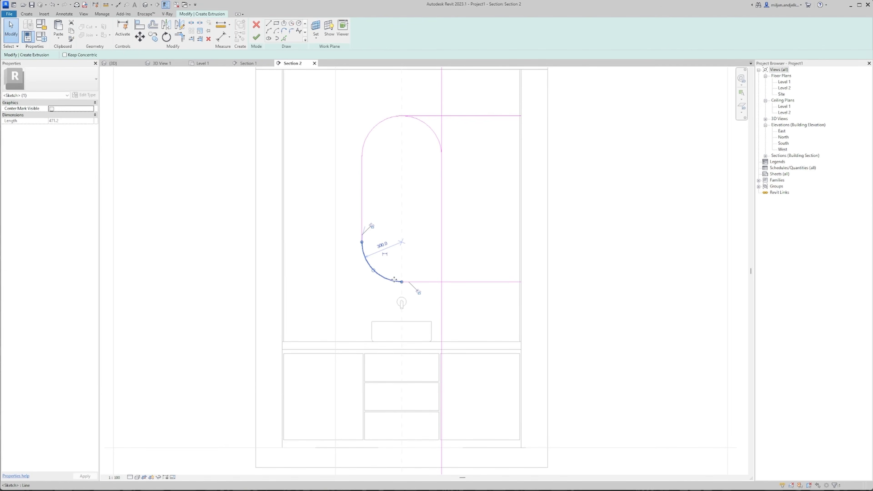
left_click_drag(402, 283, 442, 246)
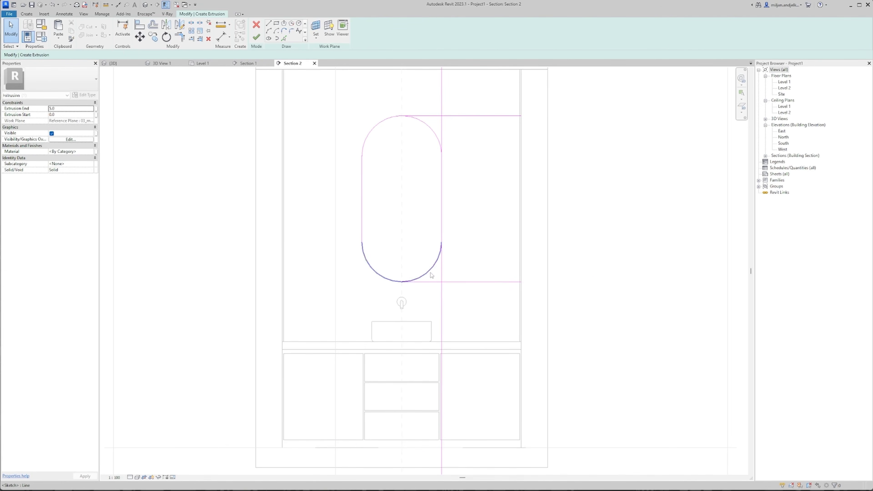
Delete the leftover horizontal lines and trim the right vertical line to both arcs to close the mirror outline.
left_click(430, 282)
key("Delete")
key("t")
key("r")
left_click(439, 257)
left_click(442, 230)
left_click(442, 220)
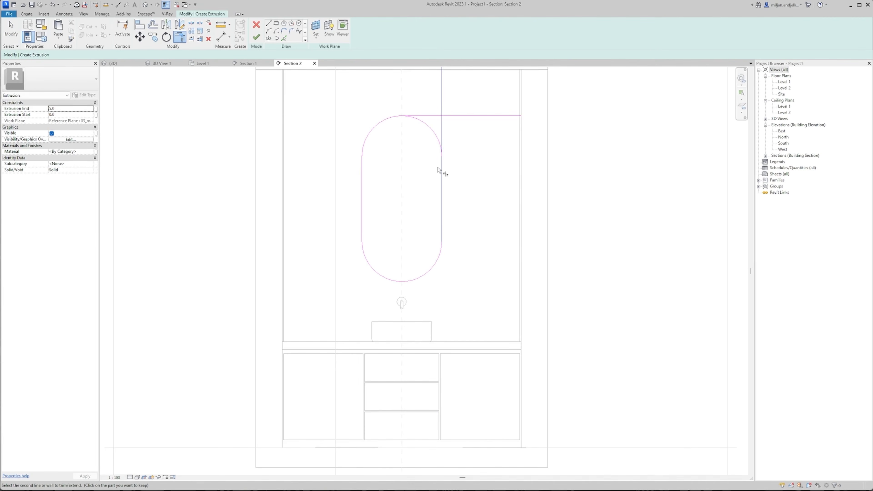
left_click(443, 148)
key("Escape")
left_click(457, 117)
key("Delete")
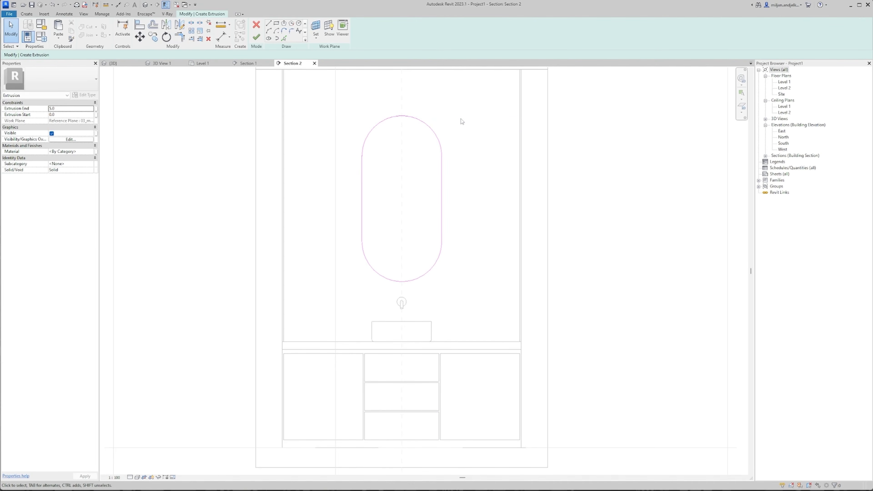
Finish the mirror extrusion sketch and set its extrusion end to -5 in Section 1.
left_click(257, 40)
left_click(249, 64)
mouse_move(285, 183)
middle_mouse_down()
mouse_move(340, 260)
mouse_move(356, 313)
middle_mouse_up()
scroll(353, 307, "down", 1)
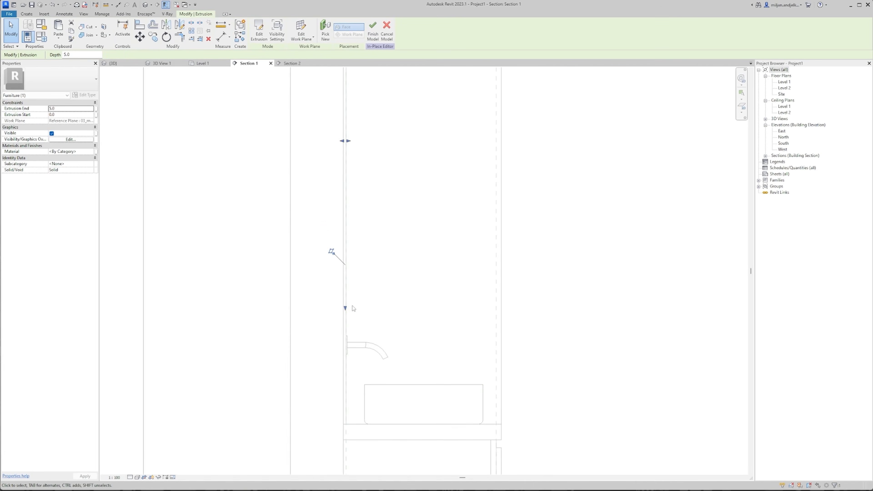
scroll(353, 307, "down", 1)
middle_click_drag(372, 205, 389, 232)
scroll(355, 194, "up", 1)
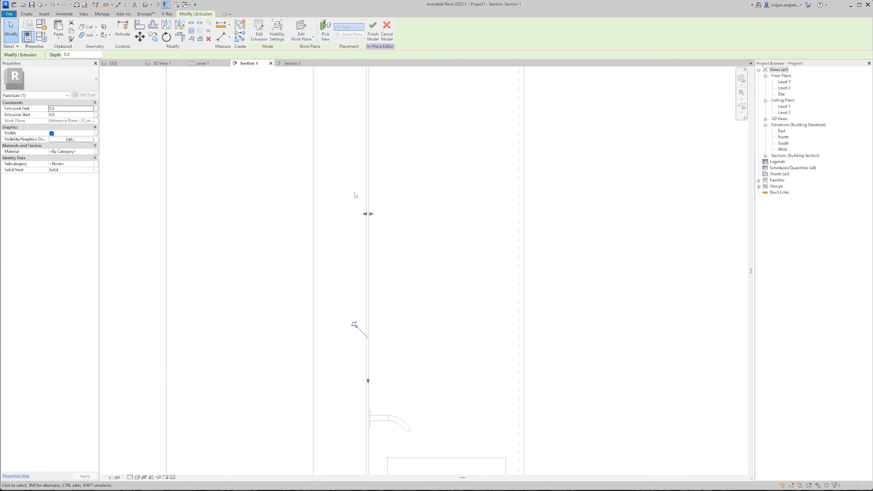
left_click(61, 109)
type("-5")
middle_click_drag(307, 177, 320, 310)
scroll(412, 210, "down", 1)
scroll(412, 210, "up", 1)
scroll(421, 241, "down", 1)
middle_click_drag(423, 247, 418, 100)
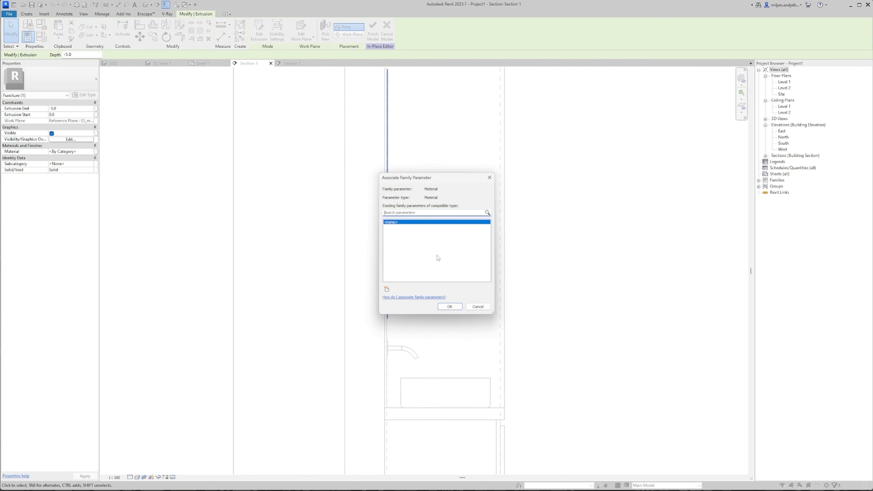
Associate the mirror extrusion's material with a new family parameter, and check the mirror against the reference photo in Section 2.
left_click(387, 290)
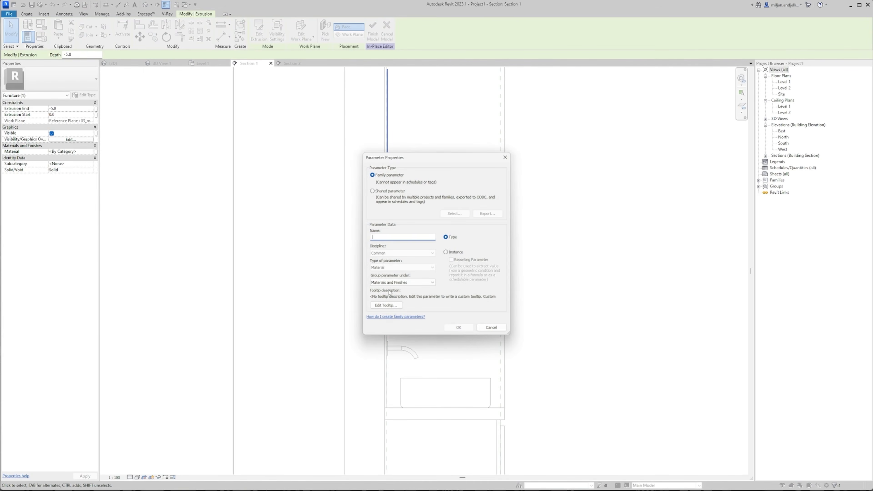
key("Return")
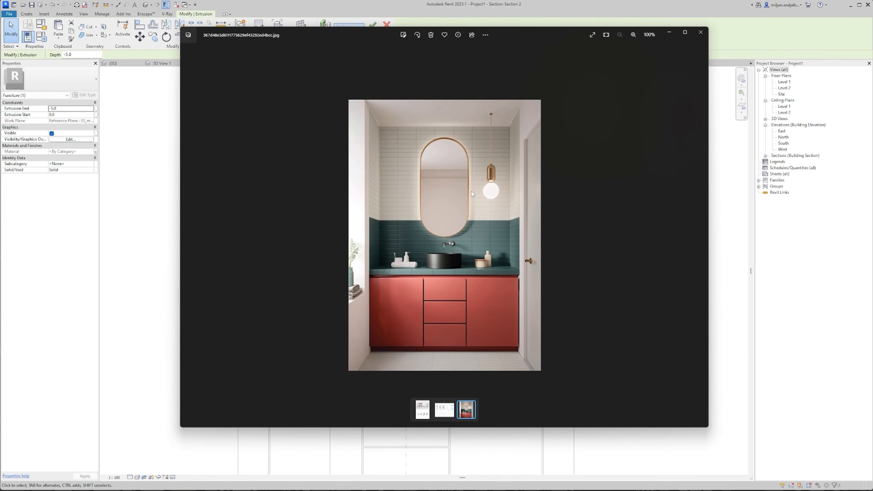
left_click(448, 8)
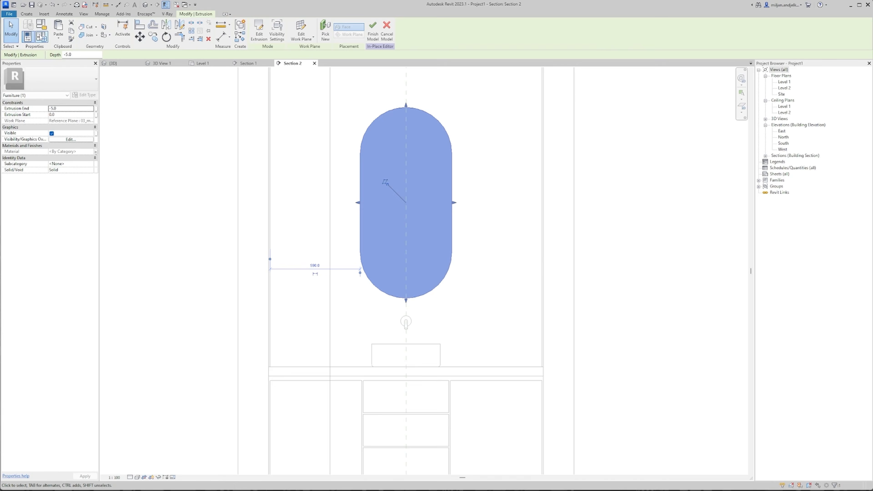
Start a new extrusion on the mirror's reference plane in Section 2 and set its extrusion end to -50.
left_click(27, 15)
left_click(59, 30)
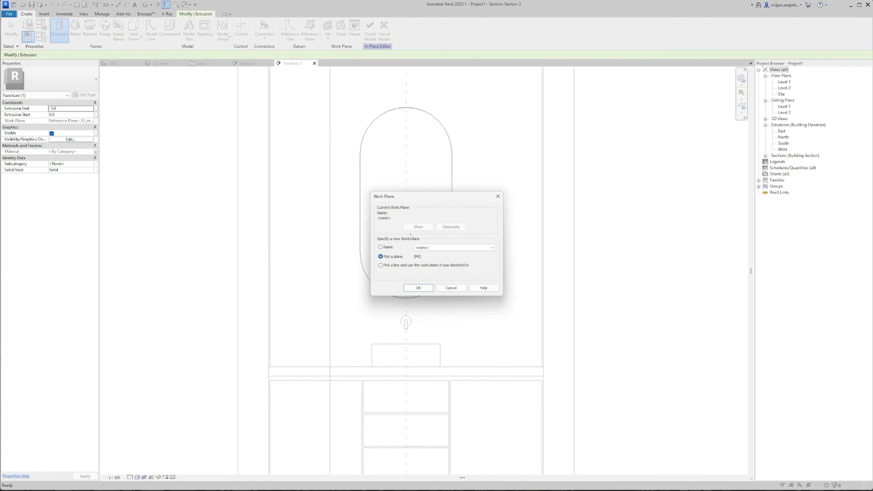
left_click(442, 247)
left_click(442, 258)
left_click(419, 287)
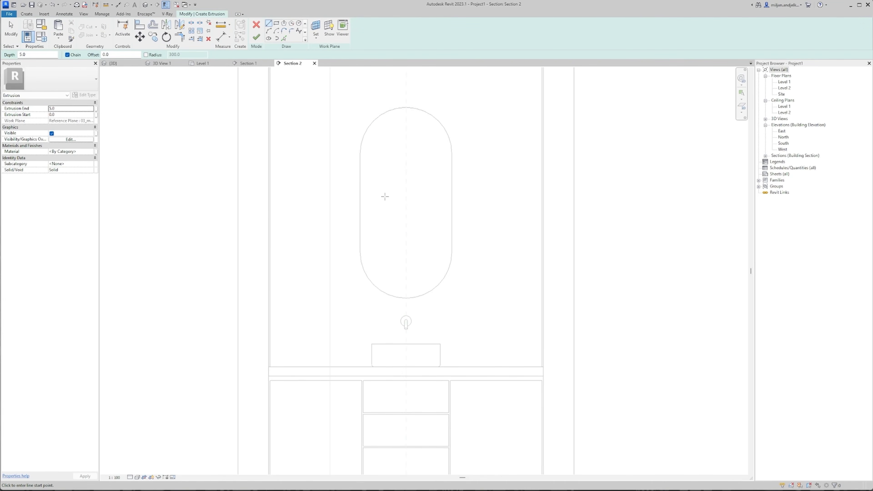
left_click(71, 109)
type("50")
key("Return")
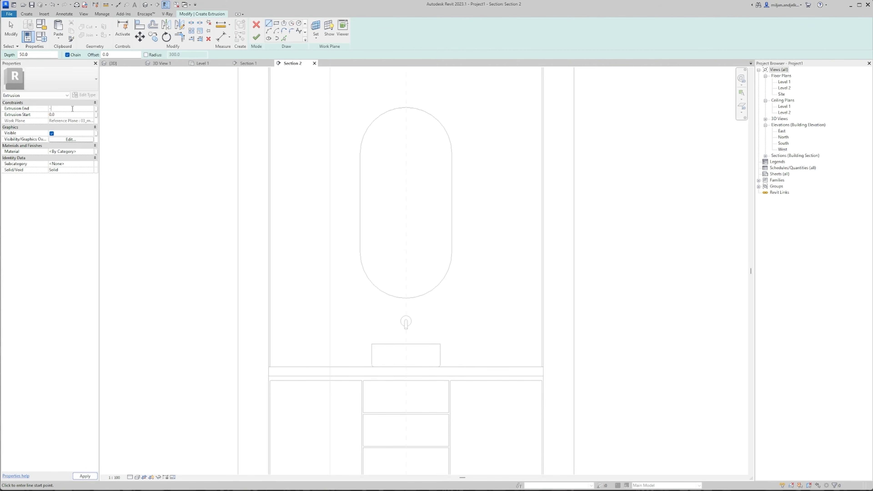
type("-45")
key("Return")
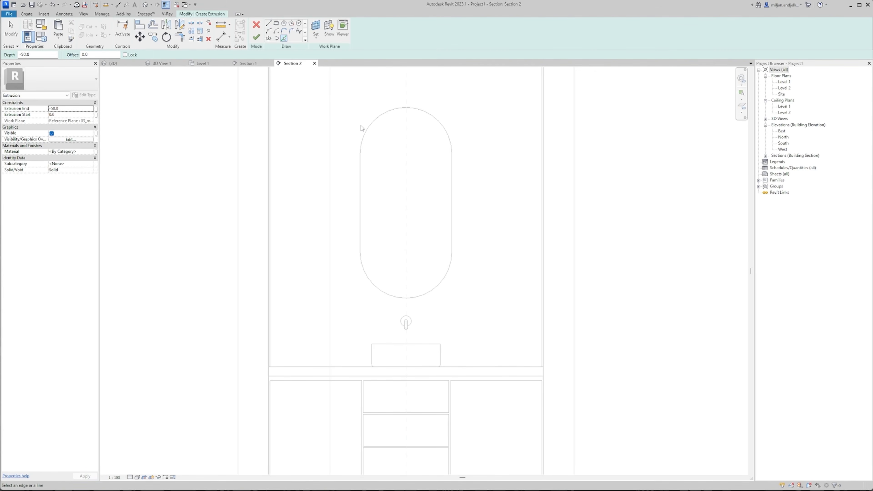
Pick the two arcs and two straight edges of the mirror as the first sketch loop, and compare with the reference photo.
left_click(364, 130)
left_click(356, 186)
left_click(375, 284)
left_click(452, 221)
key("alt+Tab")
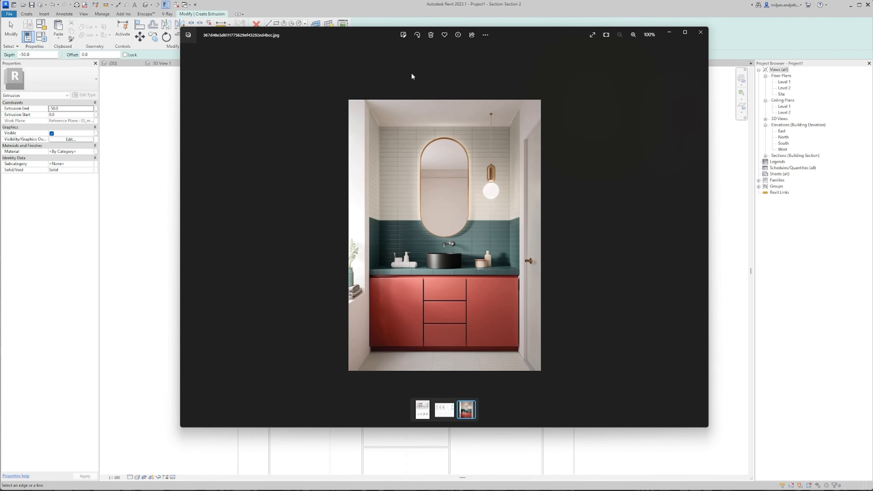
key("alt+Tab")
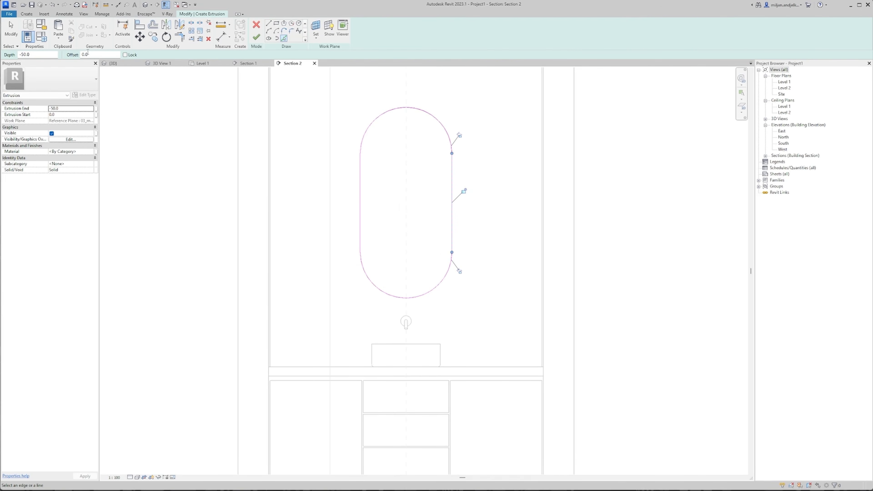
Add a second capsule-shaped loop offset 5 from the mirror edges to outline the thin frame.
scroll(389, 107, "up", 5)
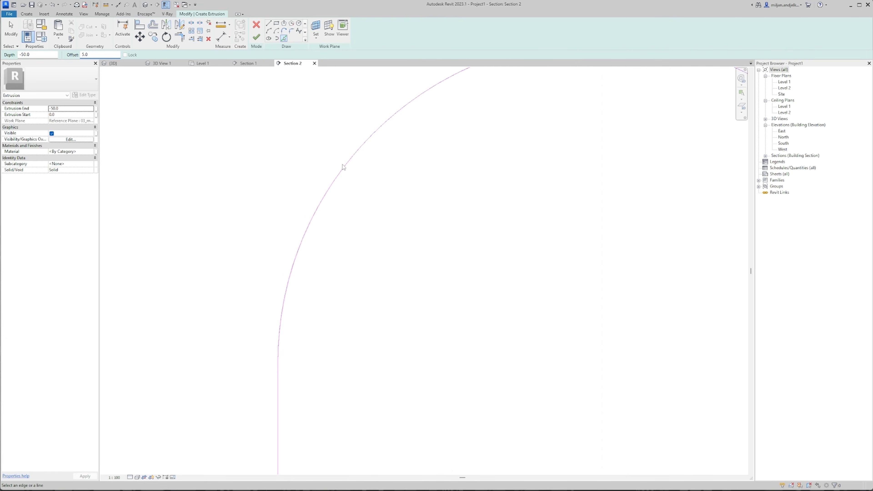
left_click(342, 166)
scroll(302, 214, "down", 2)
left_click(289, 322)
middle_click_drag(320, 428, 421, 137)
left_click(409, 424)
left_click(715, 243)
middle_click_drag(683, 107, 610, 342)
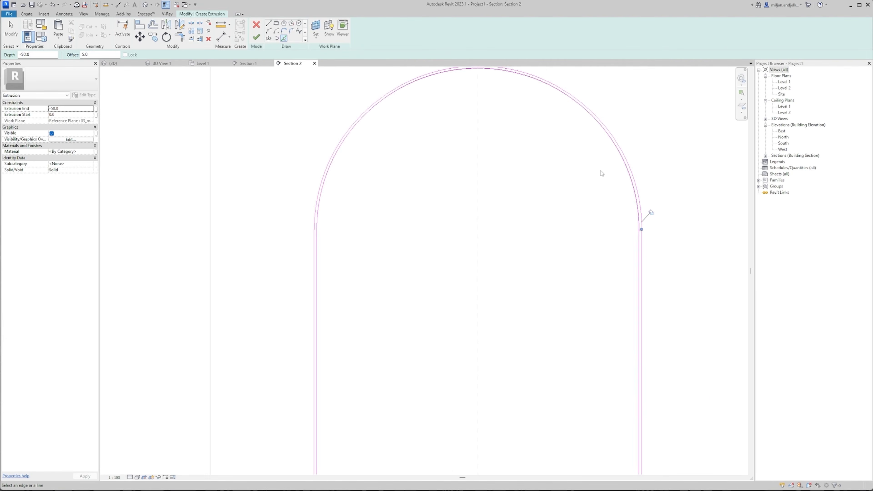
scroll(490, 128, "down", 3)
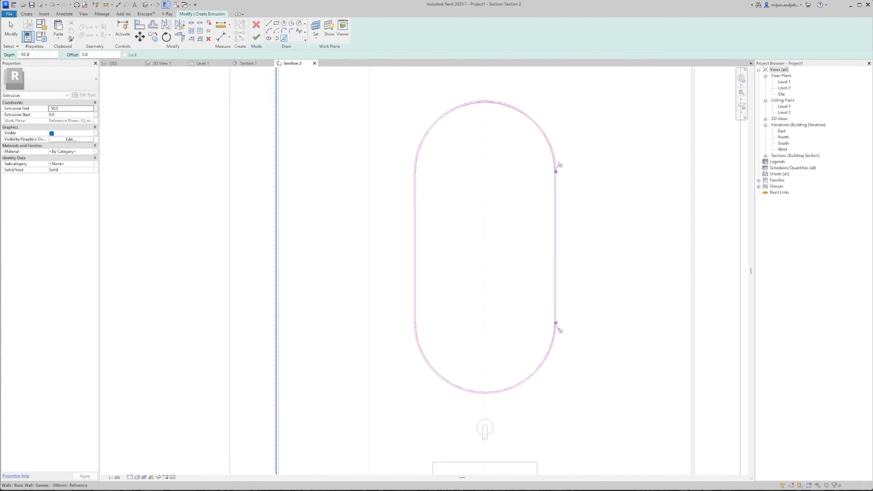
Complete the mirror frame extrusion with the Copper material and finish the in-place model.
left_click(247, 63)
left_click(256, 37)
middle_click_drag(351, 260, 358, 299)
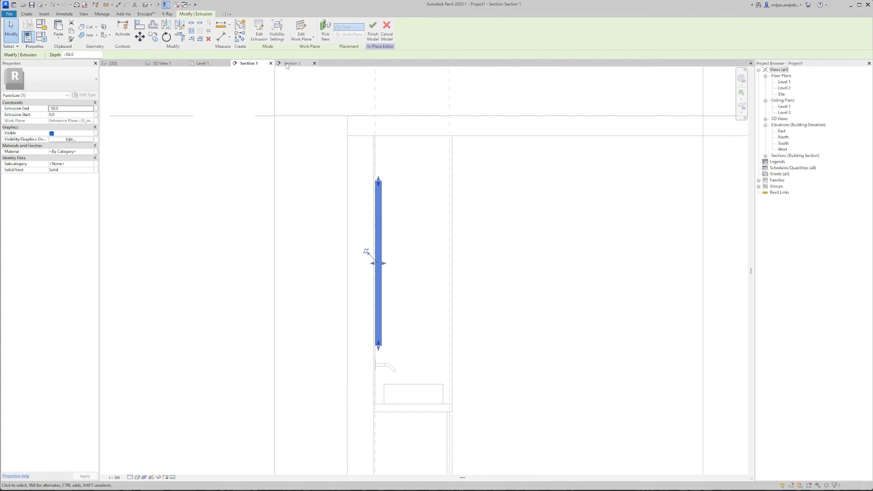
left_click(292, 64)
left_click(95, 152)
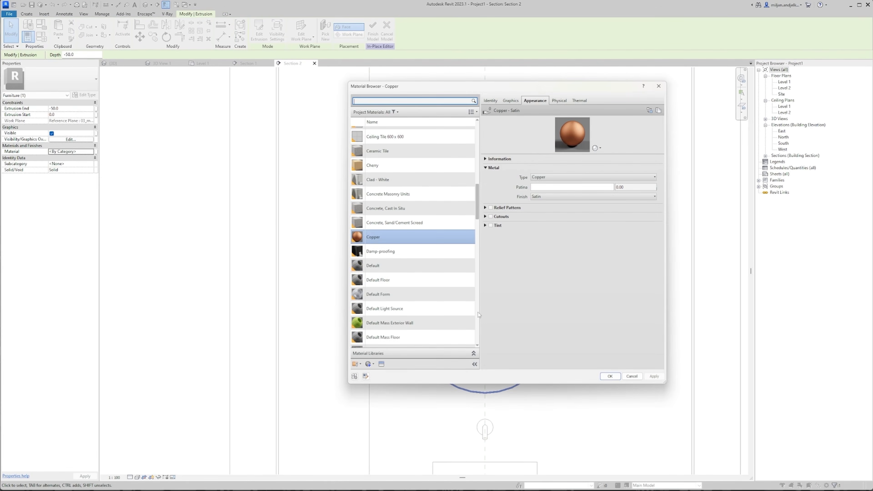
left_click(603, 377)
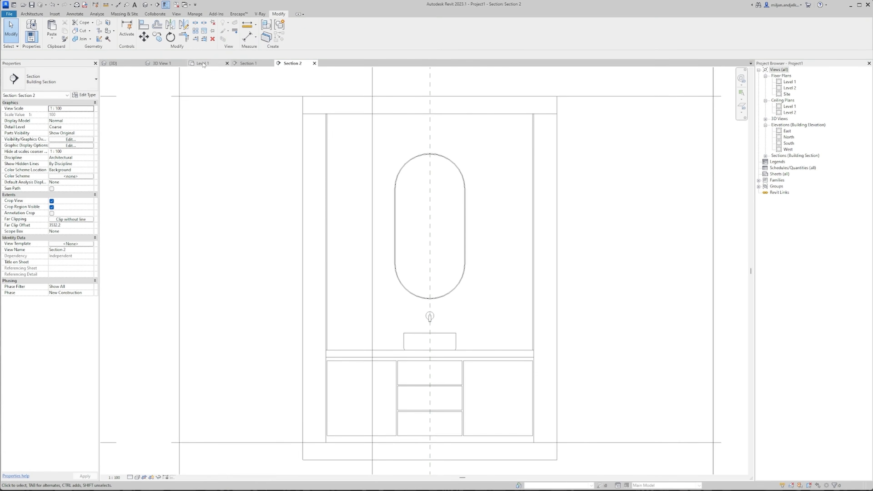
Inspect the framed mirror in the 3D view in the Realistic visual style, return to Hidden Line, and check the reference photo.
left_click(113, 63)
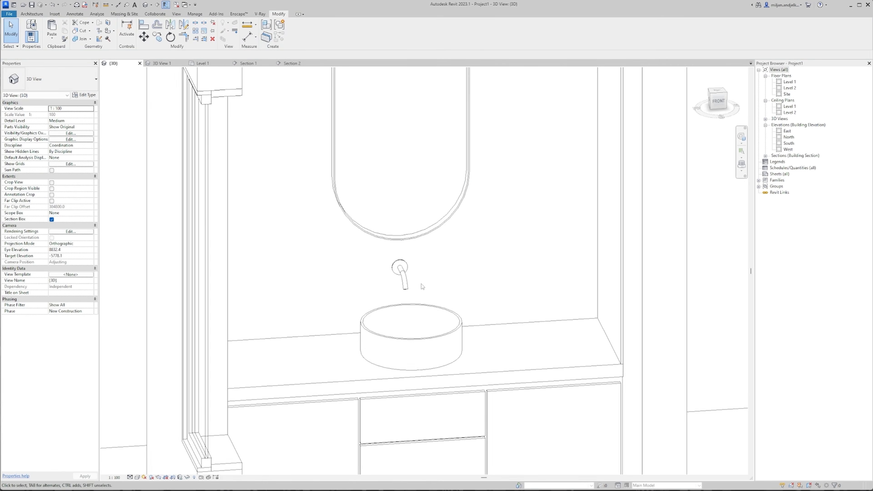
scroll(419, 201, "up", 4)
left_click(137, 477)
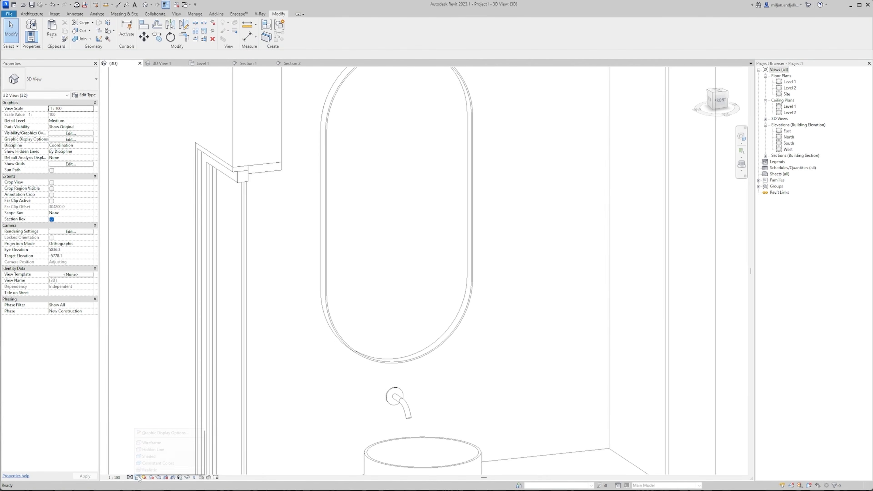
left_click(151, 466)
scroll(342, 349, "down", 4)
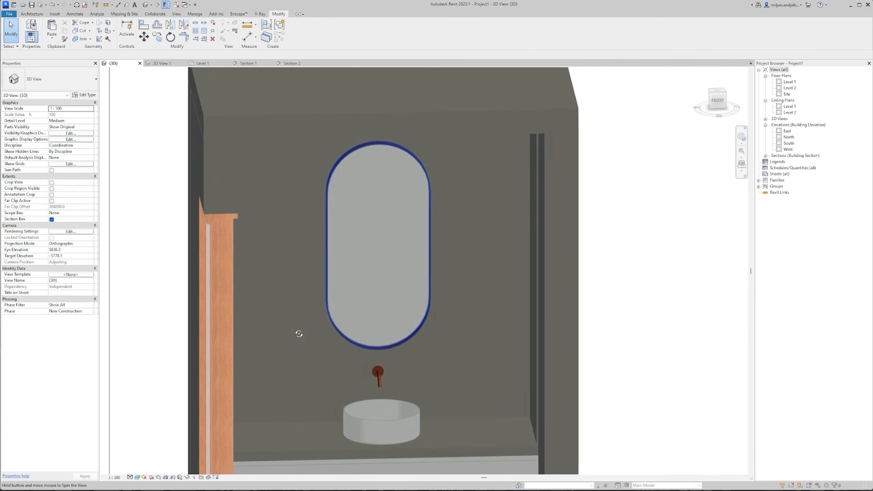
left_click(137, 477)
left_click(155, 449)
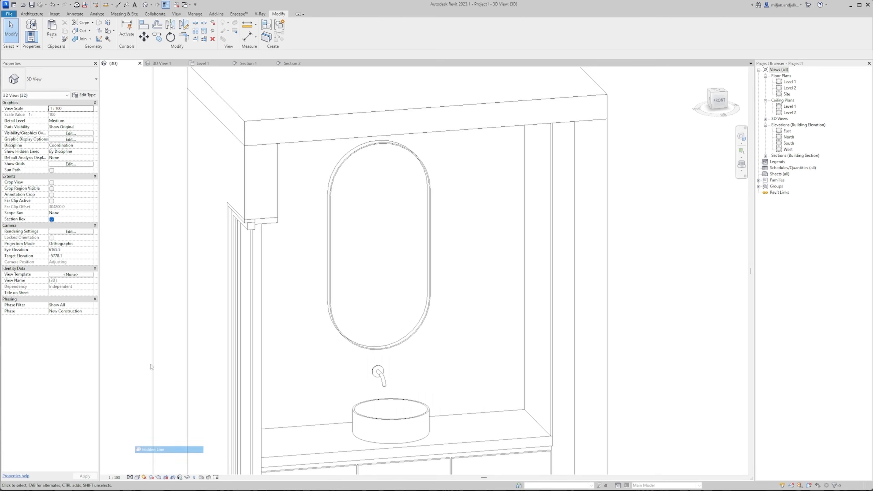
key("alt+Tab")
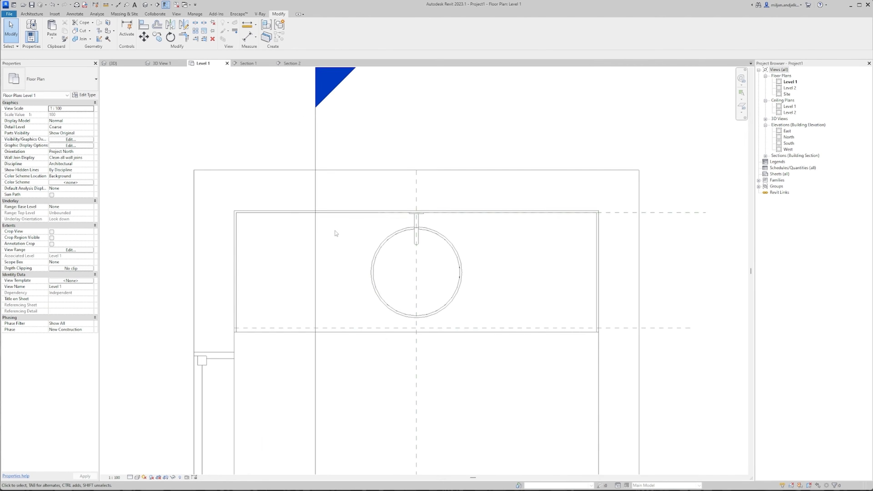
Draw a horizontal reference plane through the basin in the Level 1 plan, about 295 from the back plane, and name it 04_lamp.
scroll(392, 263, "down", 2)
middle_click_drag(392, 263, 382, 262)
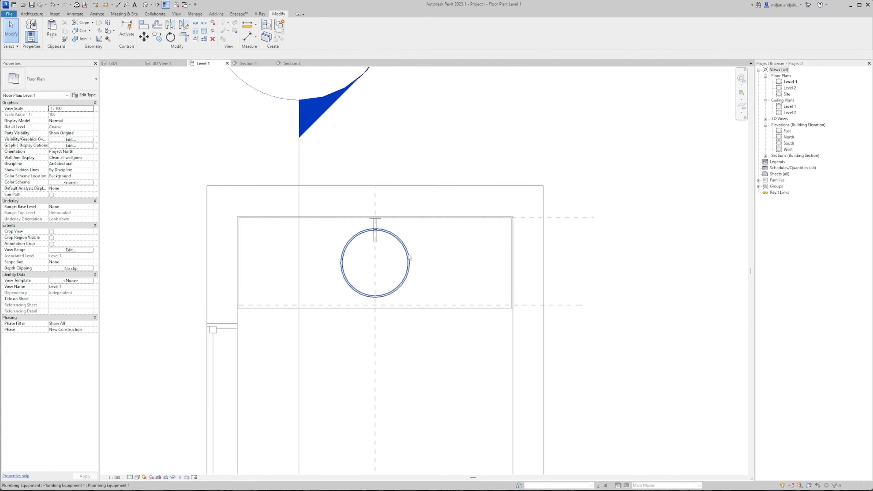
key("r")
key("p")
left_click(512, 263)
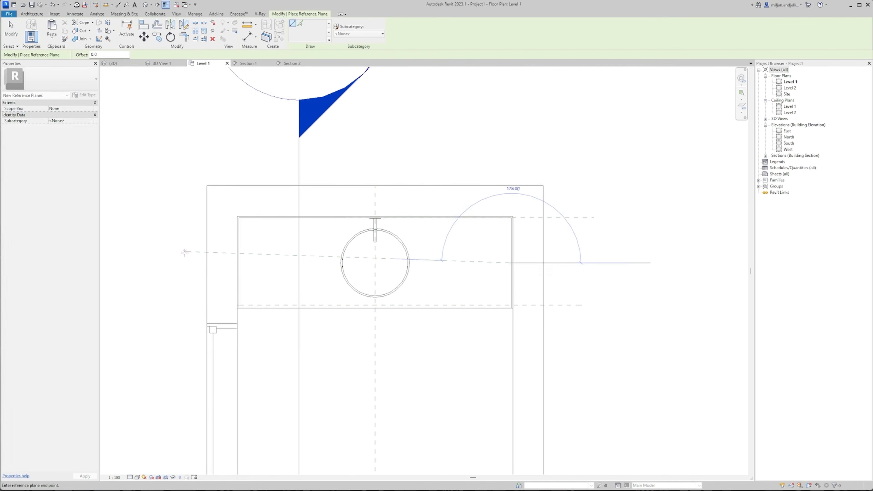
left_click(154, 263)
left_click(173, 259)
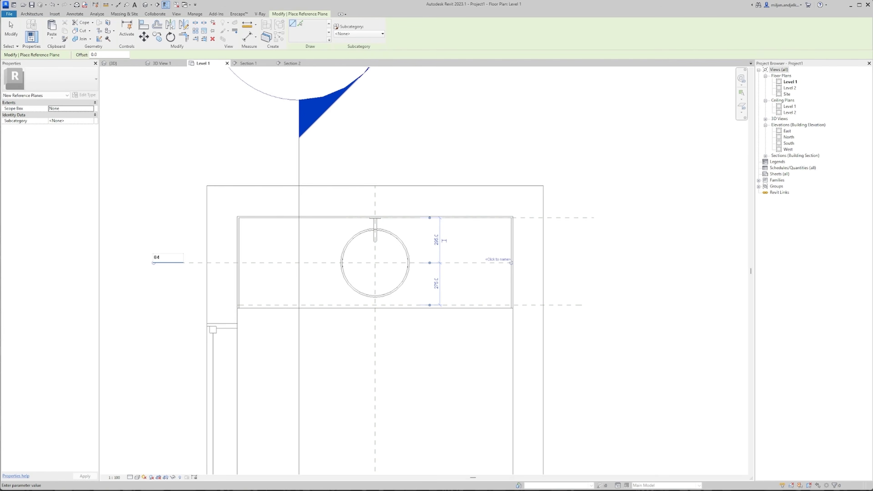
Create a new in-place component in the Lighting Fixtures category from the Section 2 view.
left_click(248, 63)
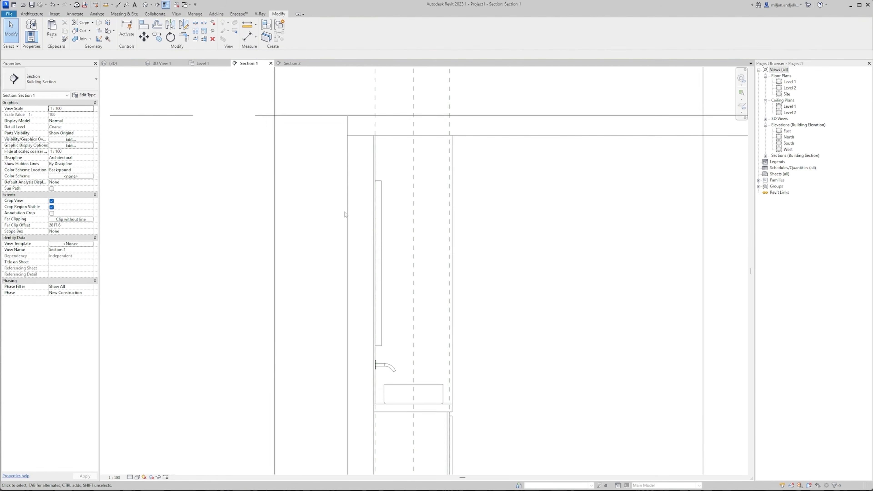
left_click(292, 64)
left_click(32, 14)
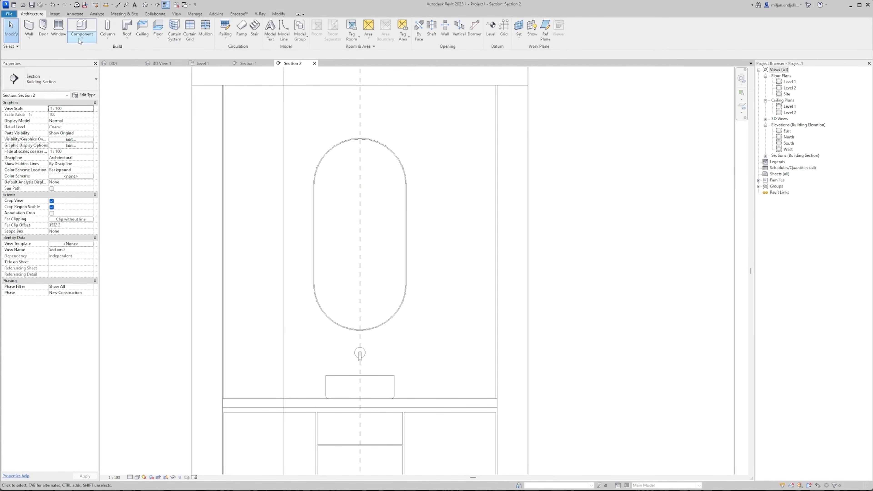
left_click(81, 29)
left_click(90, 65)
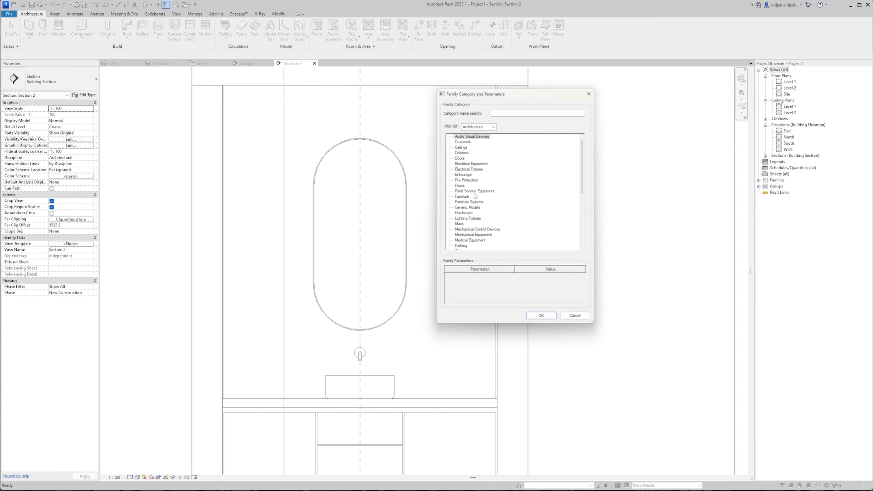
left_click(468, 219)
left_click(542, 315)
left_click(439, 270)
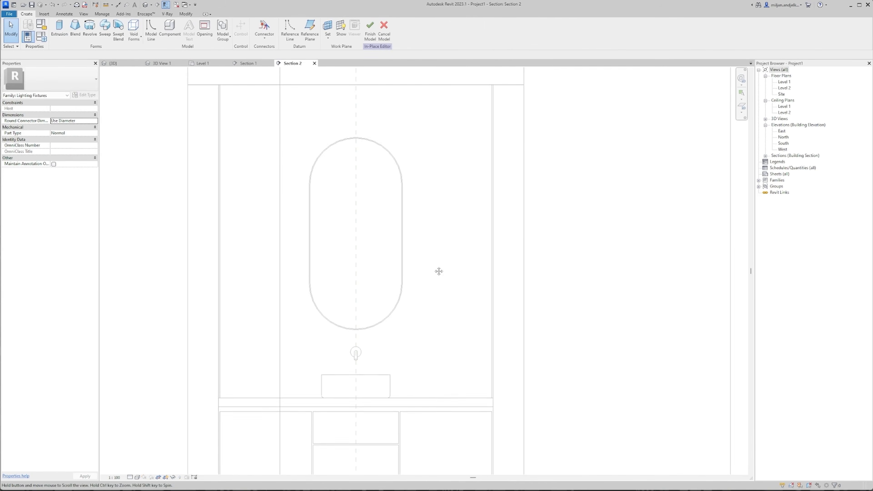
Check the pendant lamp in the reference photo and start a revolve on reference plane 04_lamp.
middle_click_drag(439, 271, 425, 267)
key("alt+Tab")
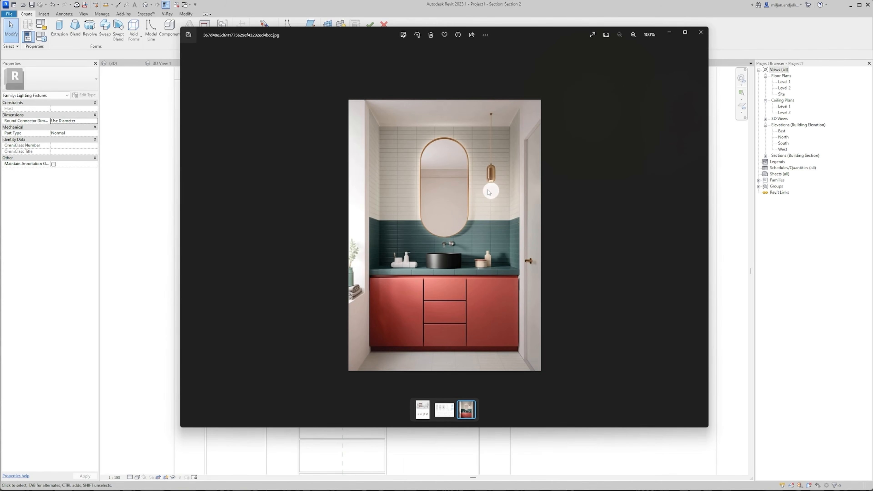
left_click(539, 24)
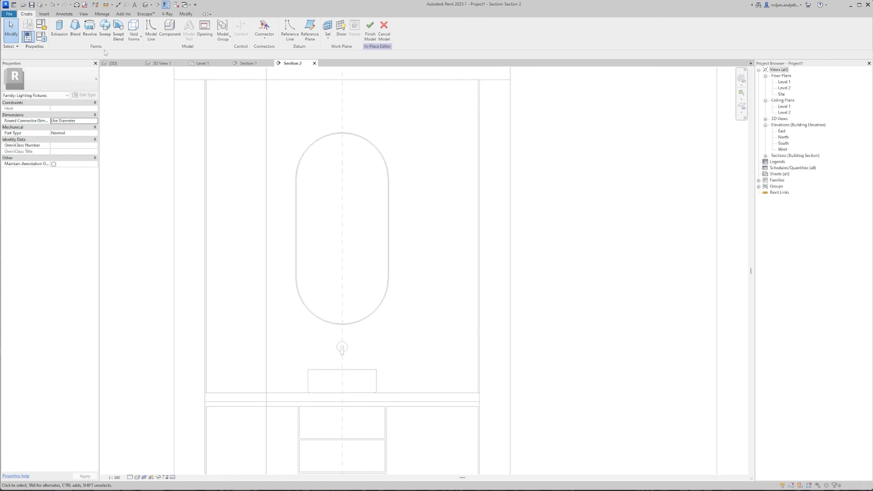
left_click(89, 27)
left_click(444, 247)
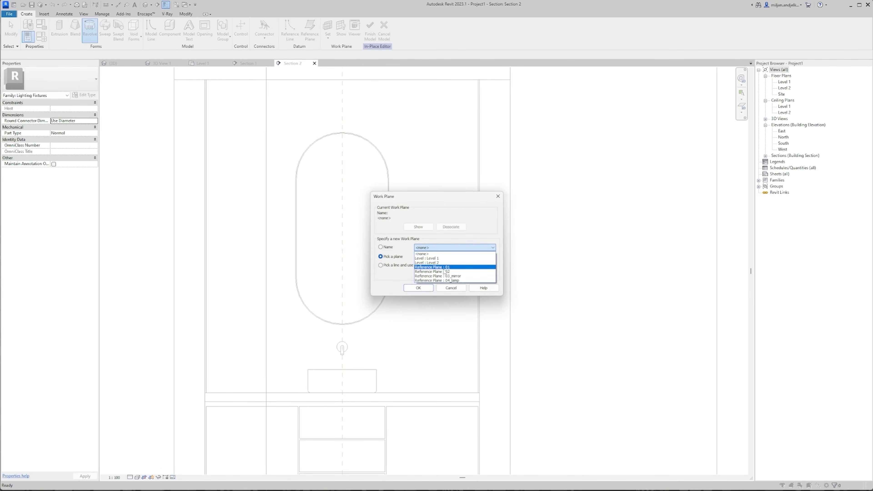
left_click(445, 282)
left_click(419, 288)
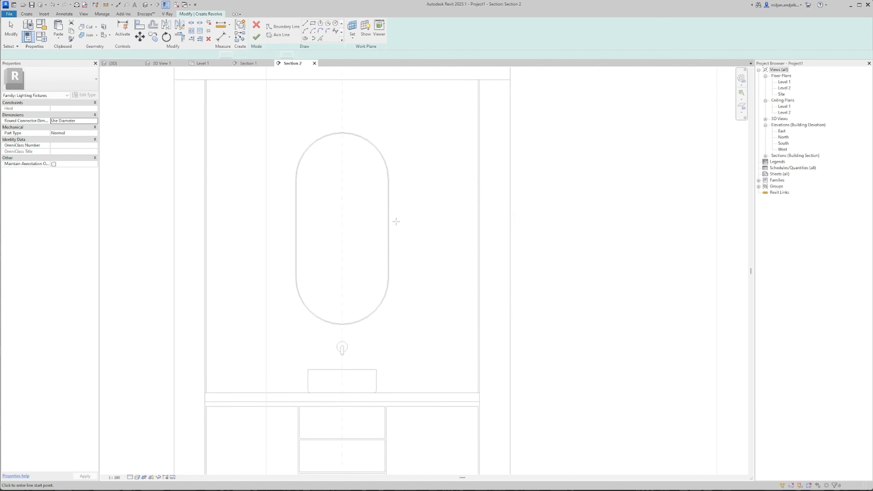
scroll(394, 207, "down", 1)
middle_click_drag(392, 199, 403, 197)
scroll(403, 196, "down", 1)
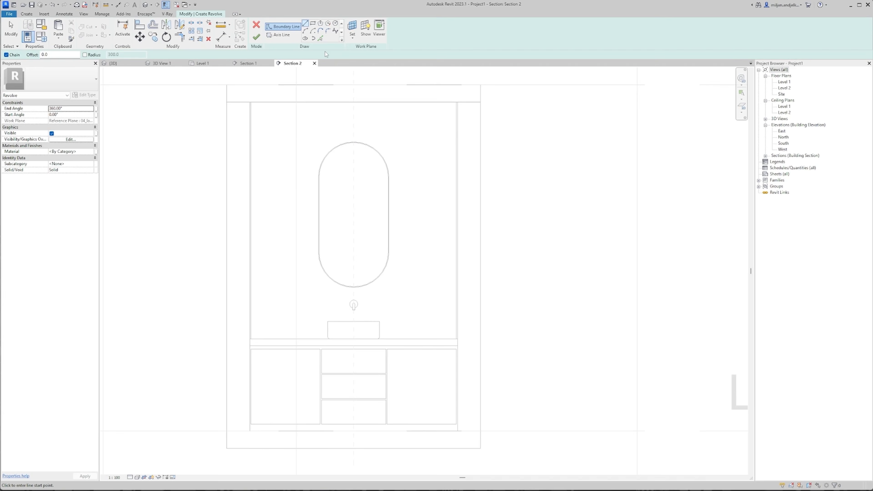
Create a horizontal boundary line by picking the floor's upper edge with an offset of 1800.
left_click(319, 38)
key("alt+Tab")
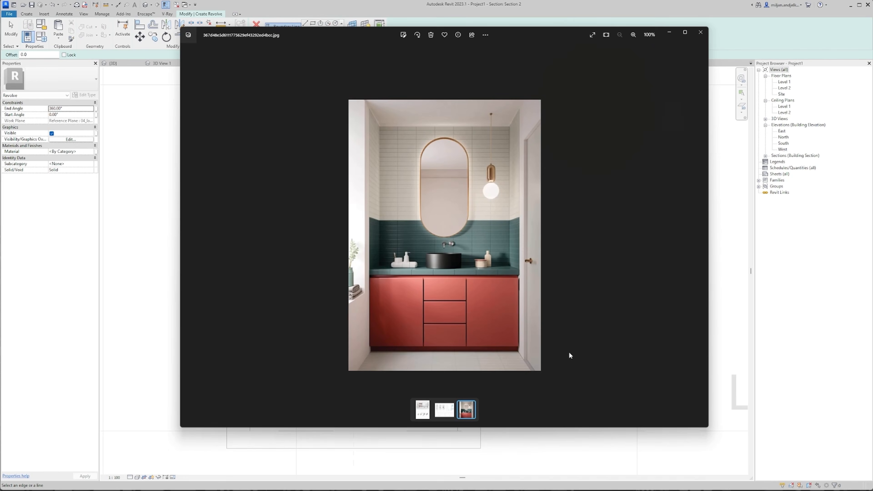
key("alt+Tab")
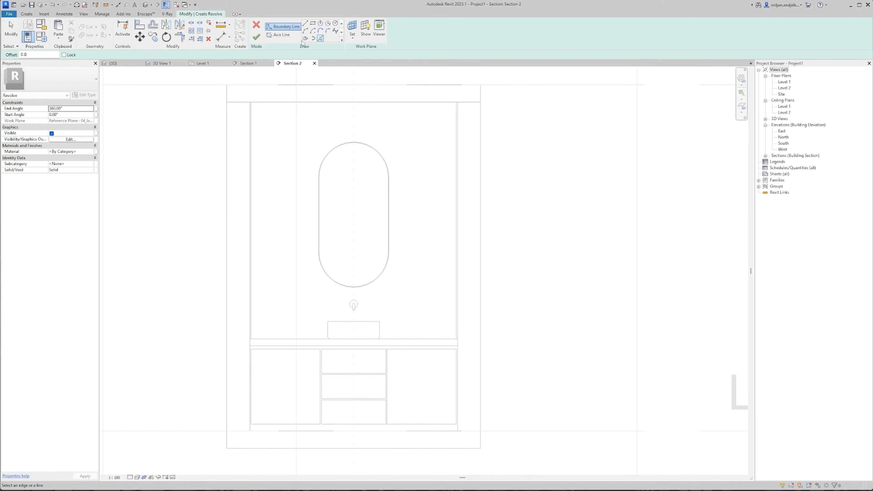
type("1800")
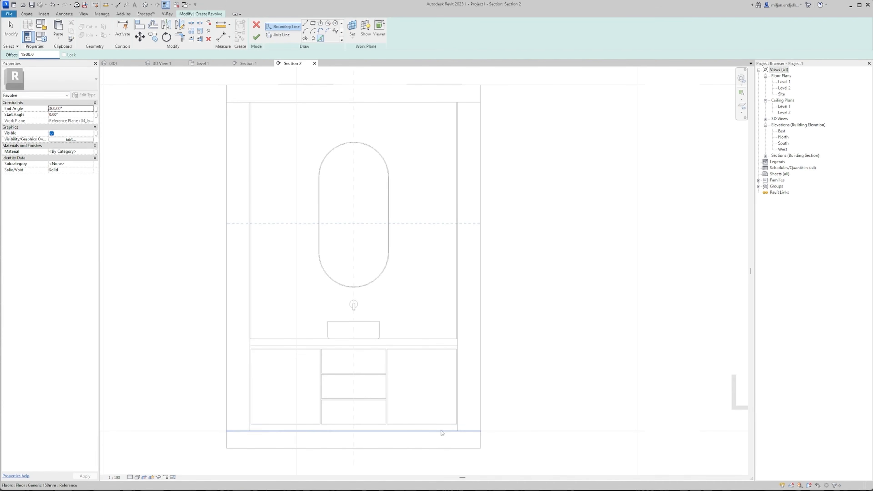
left_click(443, 431)
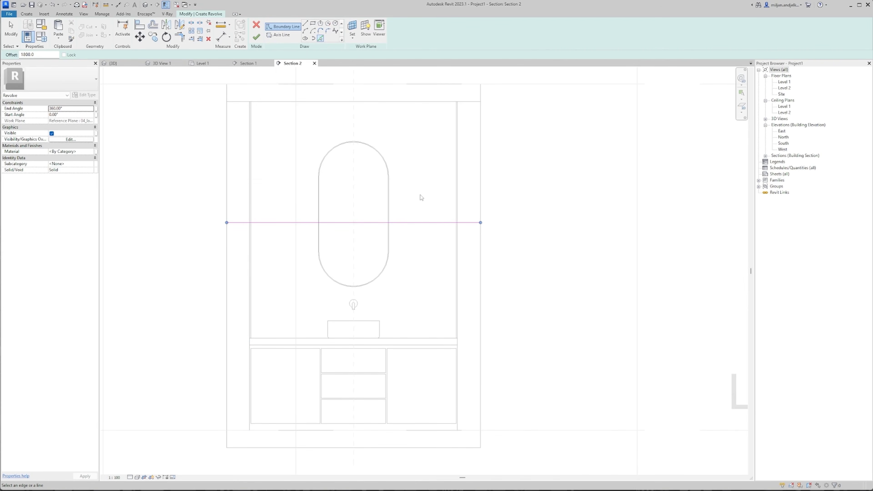
Create a vertical boundary line by picking the right wall's inner edge with an offset of 300.
scroll(396, 159, "up", 4)
type("3")
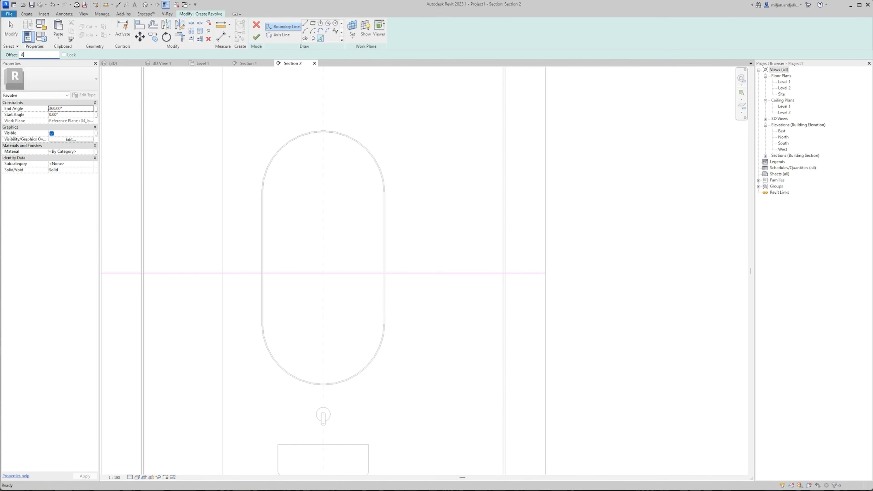
type("00")
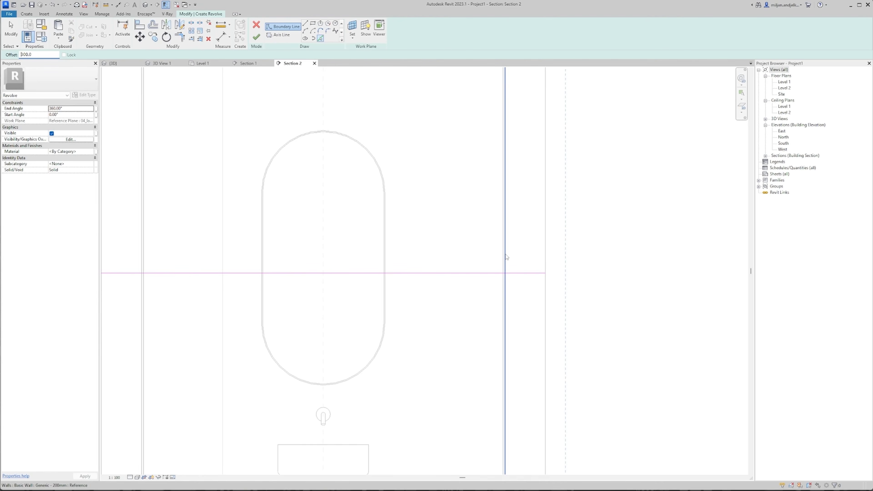
left_click(504, 255)
middle_click_drag(444, 240, 447, 248)
scroll(448, 248, "up", 2)
Draw a semicircular arc of radius 100 upward from the intersection of the two boundary lines, ending on the vertical line.
left_click(305, 31)
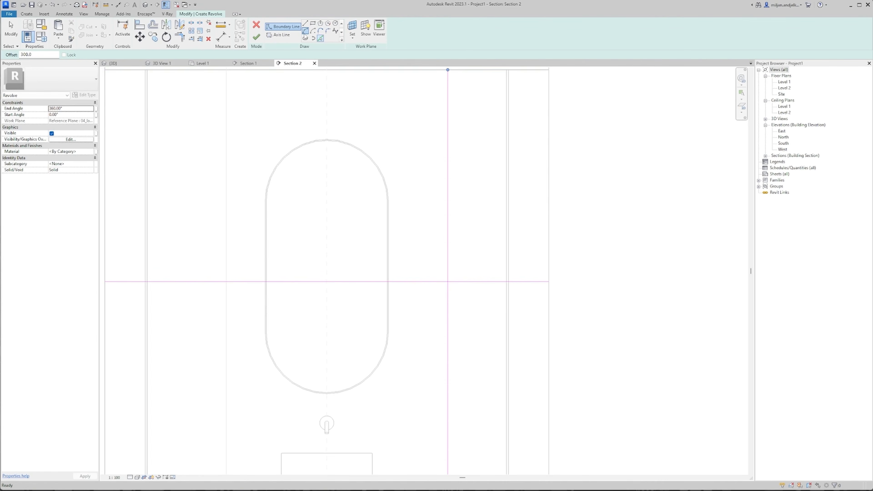
left_click(448, 293)
left_click(517, 294)
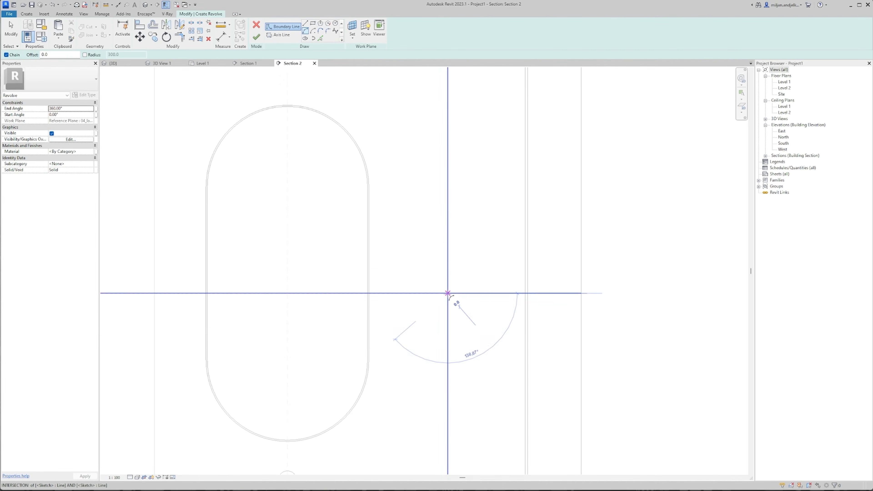
left_click(447, 240)
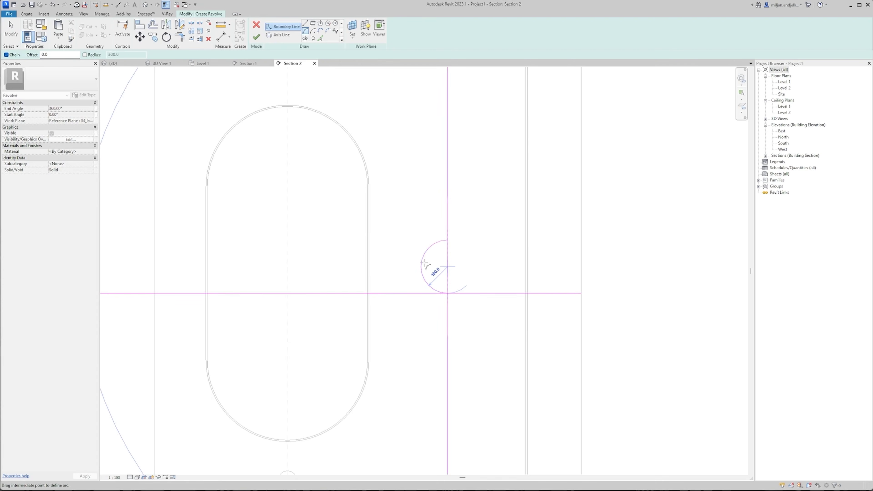
left_click(422, 266)
Trim the vertical line to both ends of the arc to form a closed half-circle, eliminating the horizontal line.
key("t")
key("r")
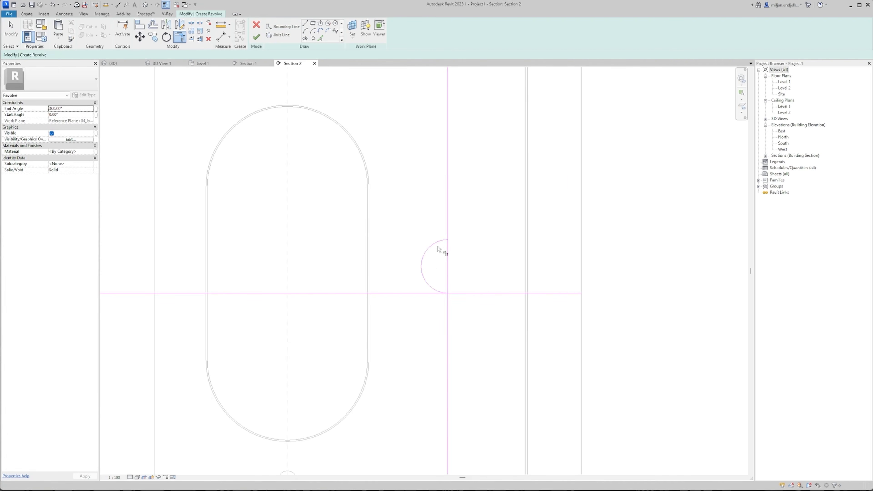
left_click(437, 243)
left_click(448, 253)
left_click(444, 292)
left_click(448, 285)
key("Escape")
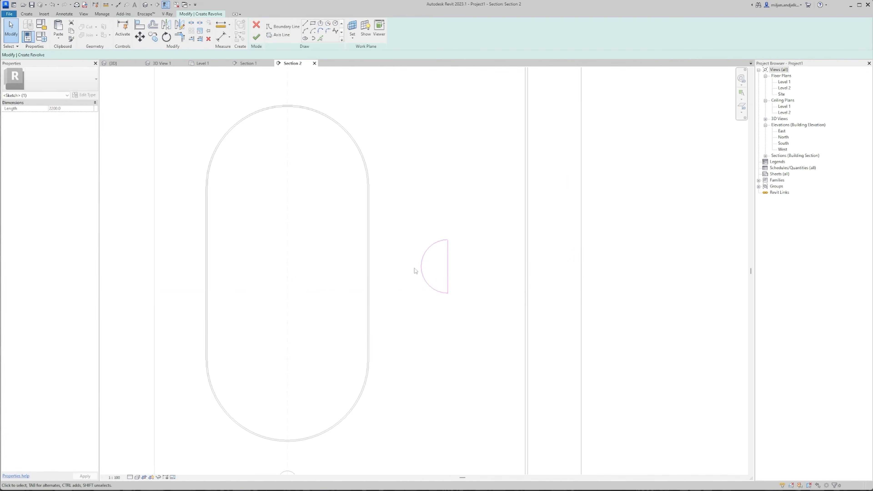
Draw the axis line along the half-circle's straight edge and finish the revolve to form the lamp globe.
left_click(278, 34)
left_click(447, 257)
left_click(257, 37)
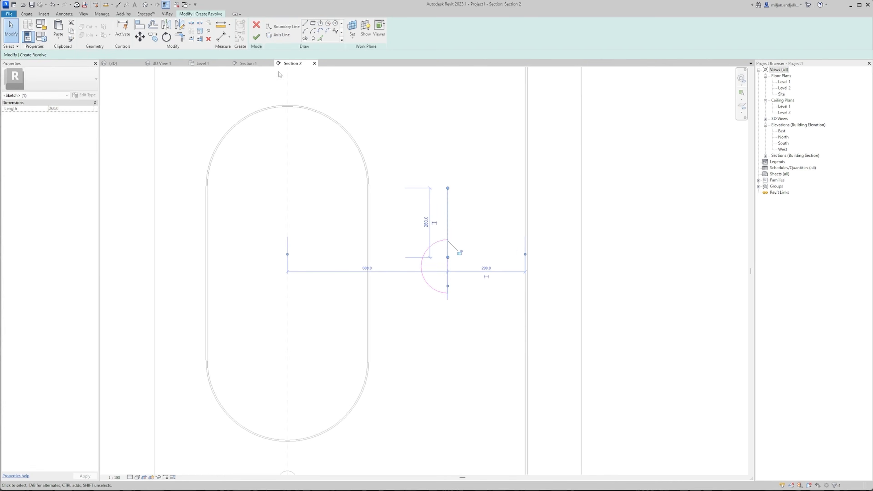
Associate the globe's material with a new family type parameter named Light.
left_click(96, 152)
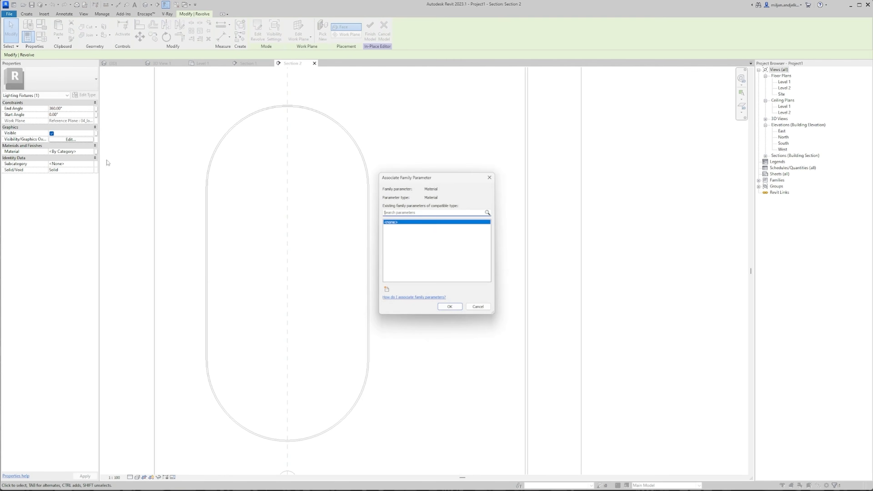
left_click(387, 290)
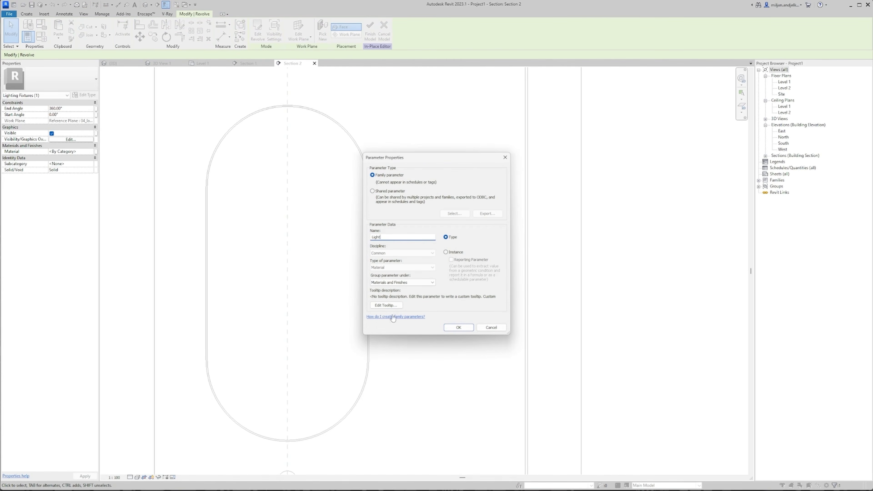
left_click(457, 328)
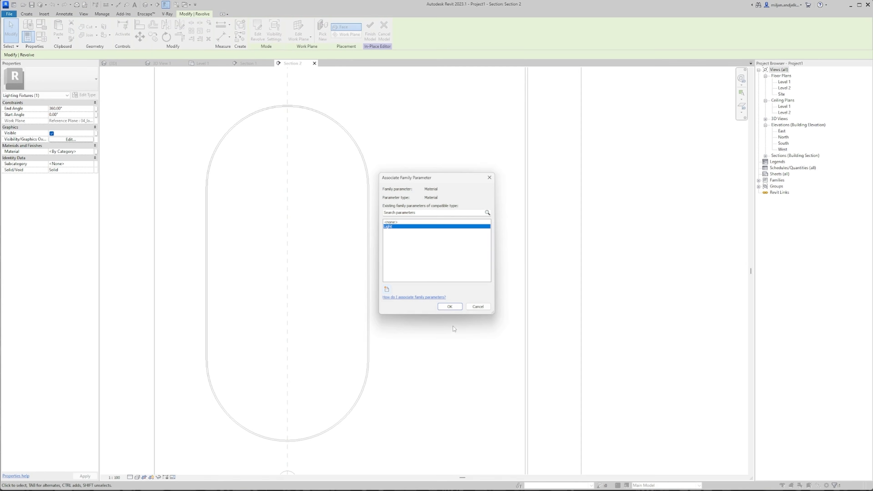
left_click(450, 306)
key("Escape")
scroll(445, 318, "down", 3)
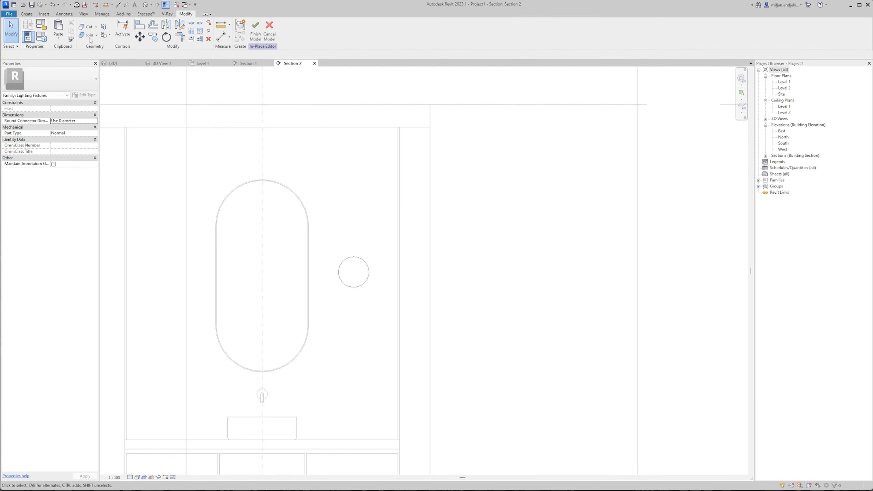
Start a second revolve with reference plane 04_lamp as its work plane.
left_click(26, 14)
left_click(89, 41)
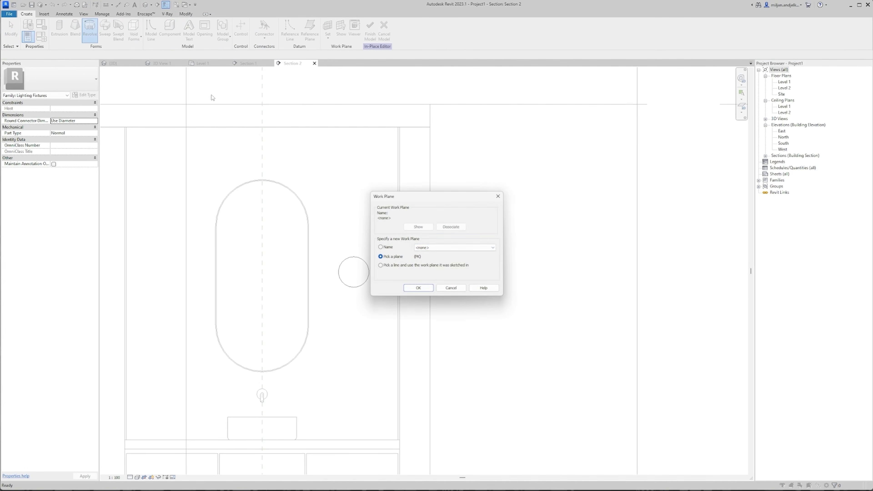
left_click(457, 239)
left_click(436, 281)
left_click(418, 290)
scroll(351, 276, "up", 1)
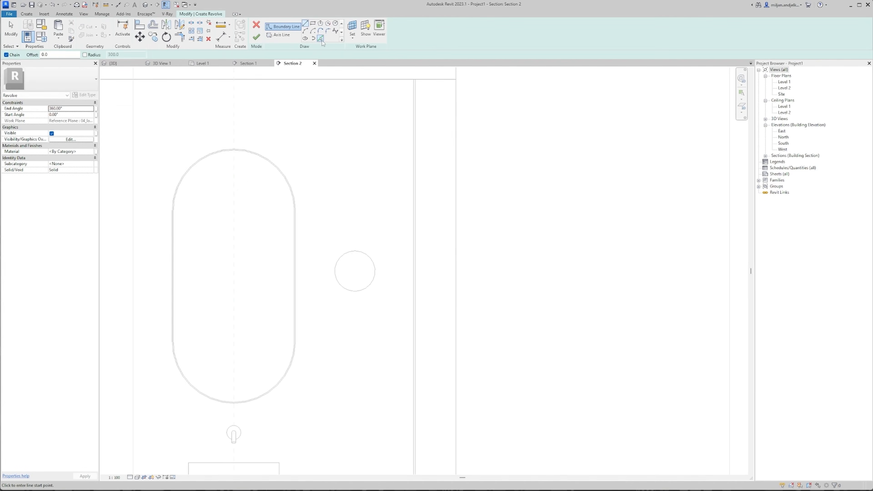
Create a horizontal boundary line offset 2000 from the floor's upper edge and a vertical one offset 300 from the right wall.
left_click(320, 39)
scroll(380, 120, "down", 8)
scroll(384, 162, "up", 2)
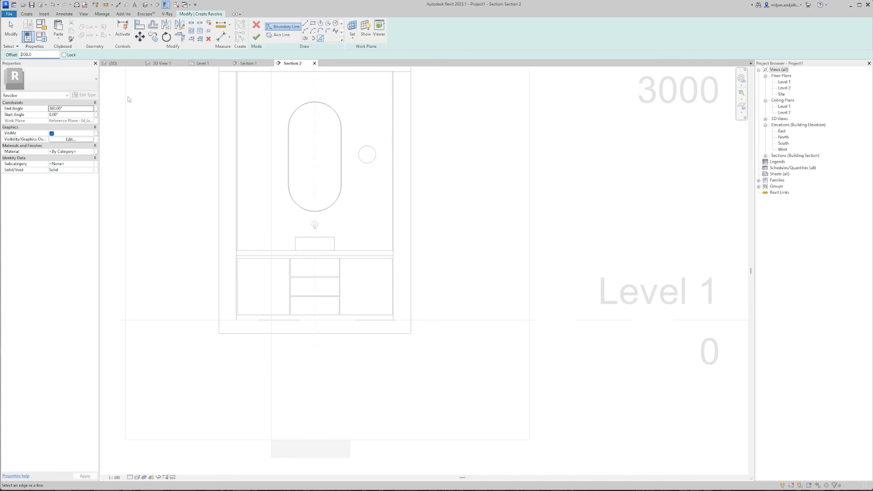
type("0")
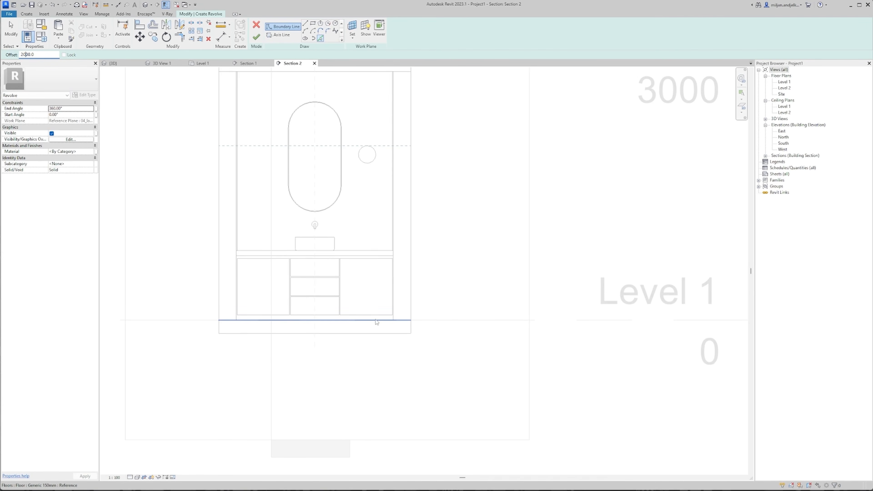
left_click(377, 321)
scroll(355, 110, "up", 5)
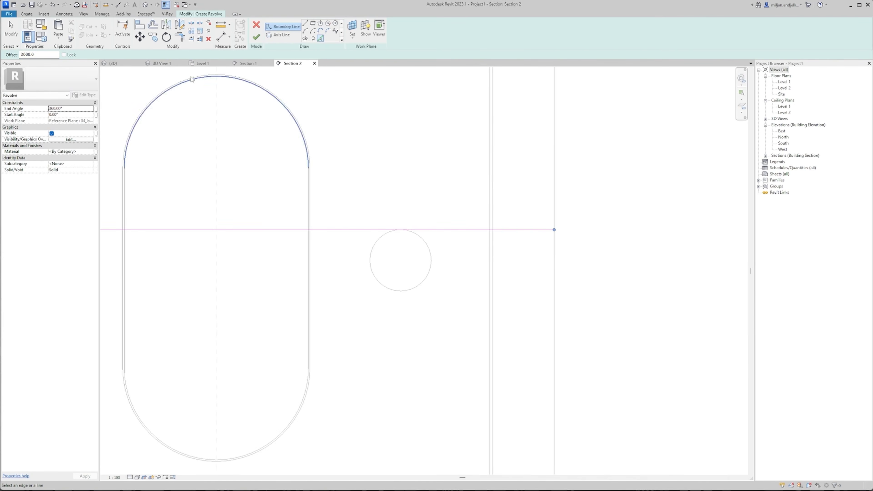
left_click(491, 195)
middle_click_drag(431, 184, 452, 204)
Check the pendant in the reference photo, then offset vertical lines 50 either side of the center line and a parallel line above the horizontal one.
key("alt+Tab")
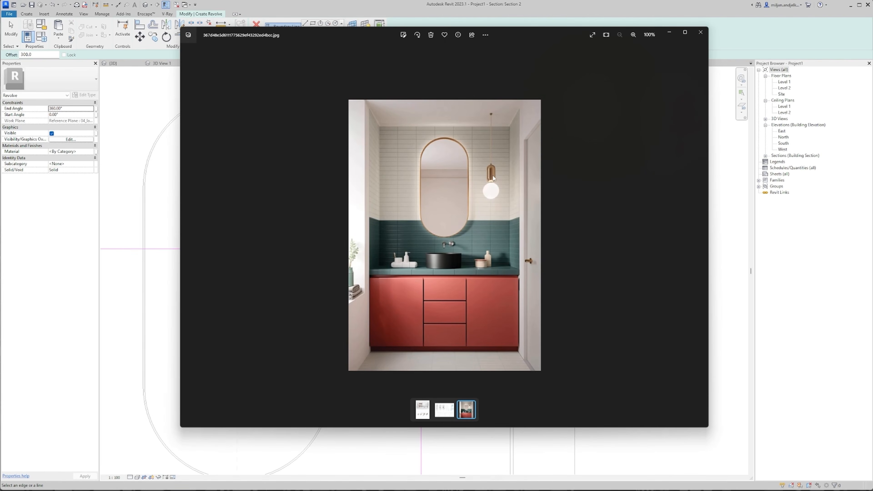
left_click(469, 15)
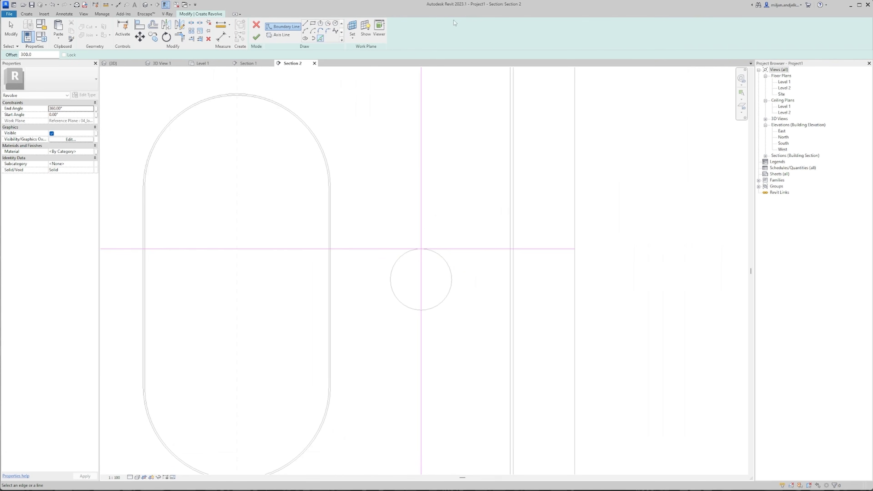
type("50")
left_click(423, 219)
left_click(420, 218)
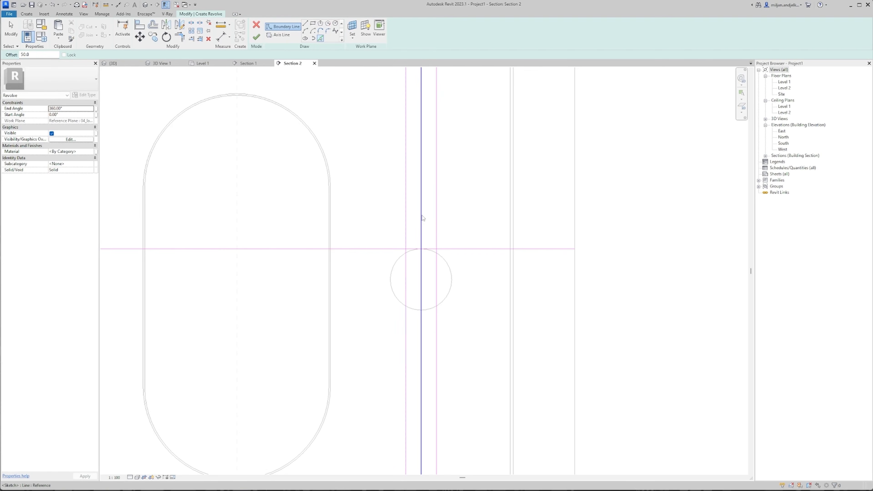
left_click_drag(34, 54, 26, 54)
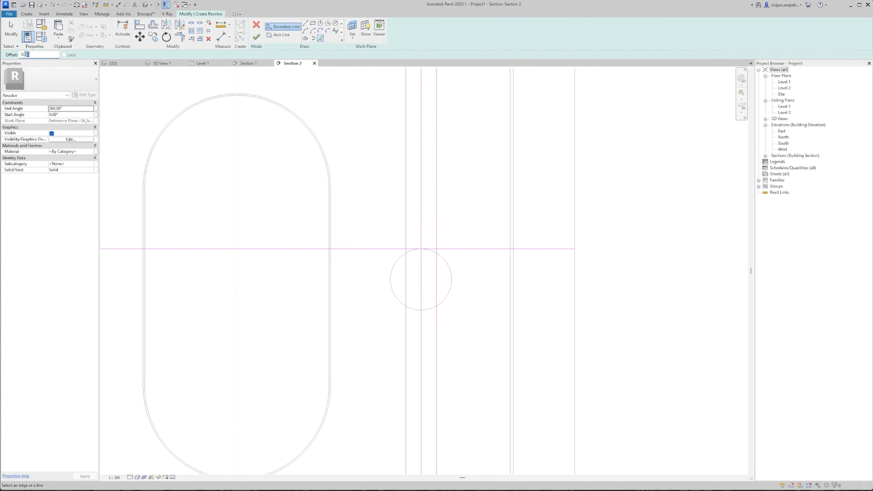
left_click(365, 248)
Fillet both top corners of the lamp body outline with radius 35, setting the upper-left arc's radius to 45.
left_click(328, 30)
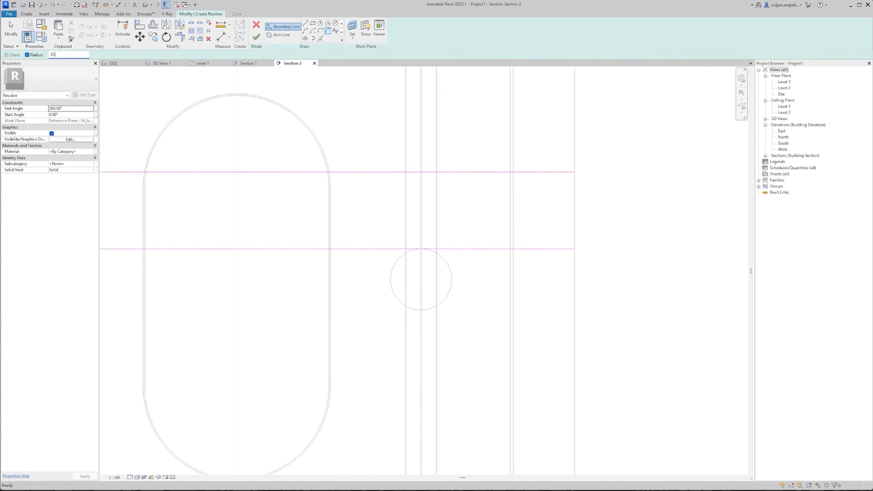
scroll(420, 172, "up", 4)
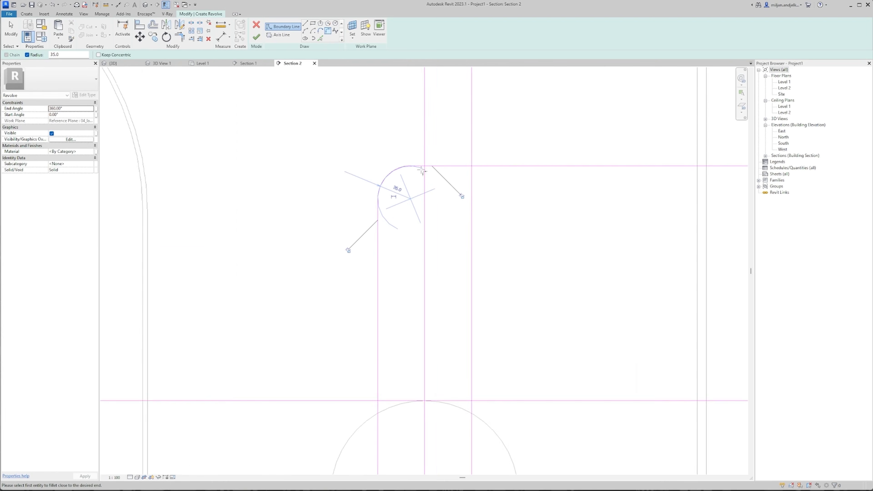
scroll(422, 171, "down", 1)
scroll(418, 173, "up", 2)
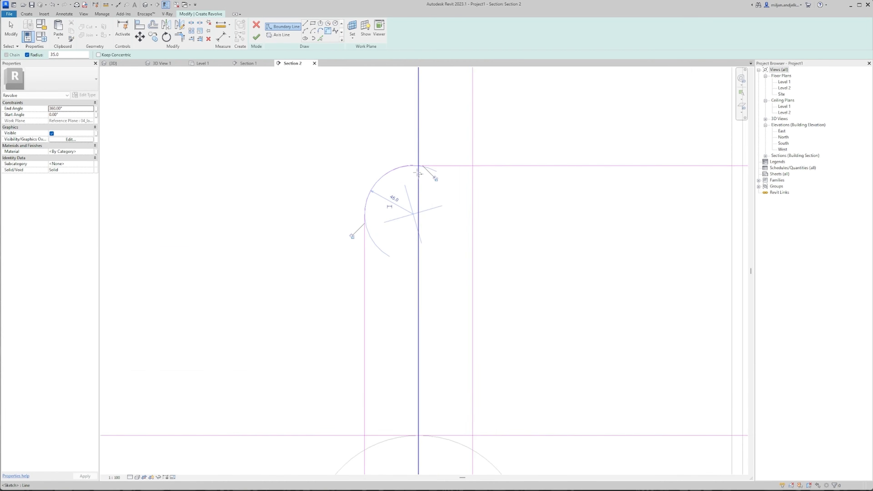
scroll(417, 172, "up", 4)
left_click(418, 156)
left_click(585, 267)
scroll(429, 213, "down", 3)
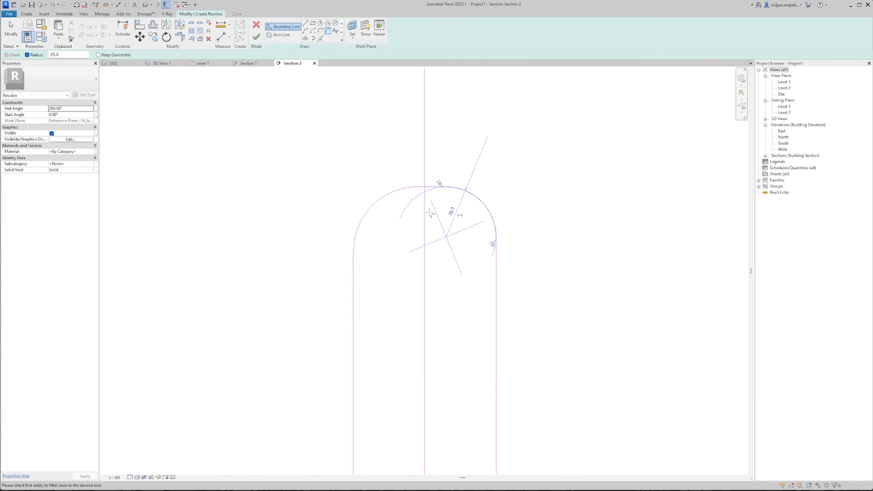
Fillet both bottom corners of the lamp body outline with radius 35.
middle_click_drag(400, 370, 422, 244)
scroll(421, 244, "down", 2)
left_click(384, 309)
scroll(437, 378, "up", 8)
left_click(421, 379)
left_click(427, 379)
left_click(630, 272)
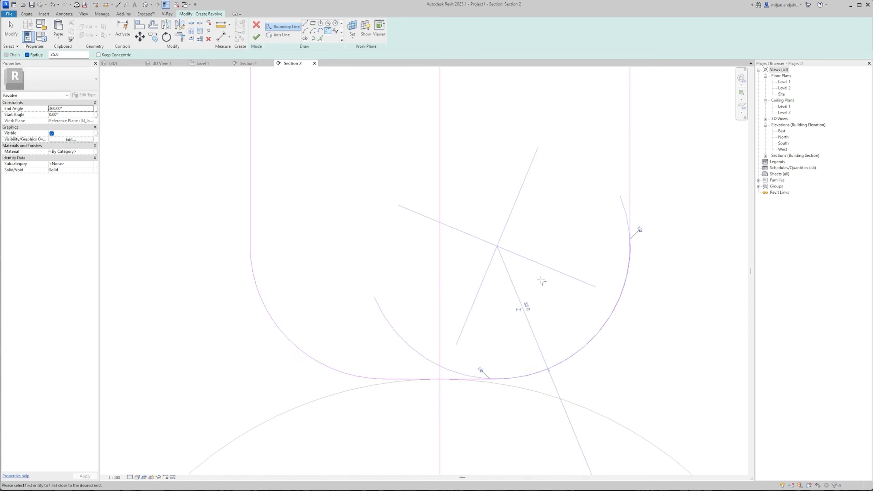
scroll(542, 281, "down", 3)
Set the radius of both bottom corner arcs of the lamp body to 45.
key("Escape")
left_click(443, 351)
left_click(455, 315)
type("45")
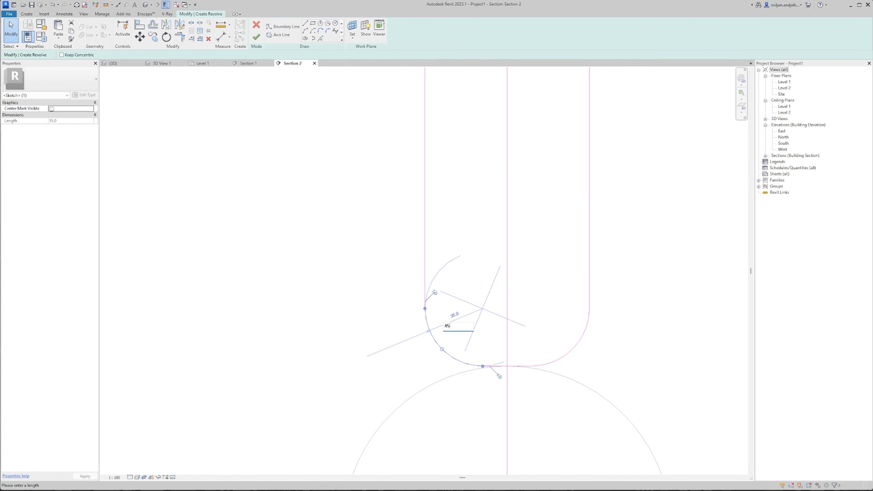
key("Return")
left_click(573, 349)
left_click(547, 333)
type("45")
key("Return")
Set the radius of the lamp body's upper-right corner arc to 45.
scroll(550, 309, "down", 3)
left_click(577, 180)
left_click(556, 186)
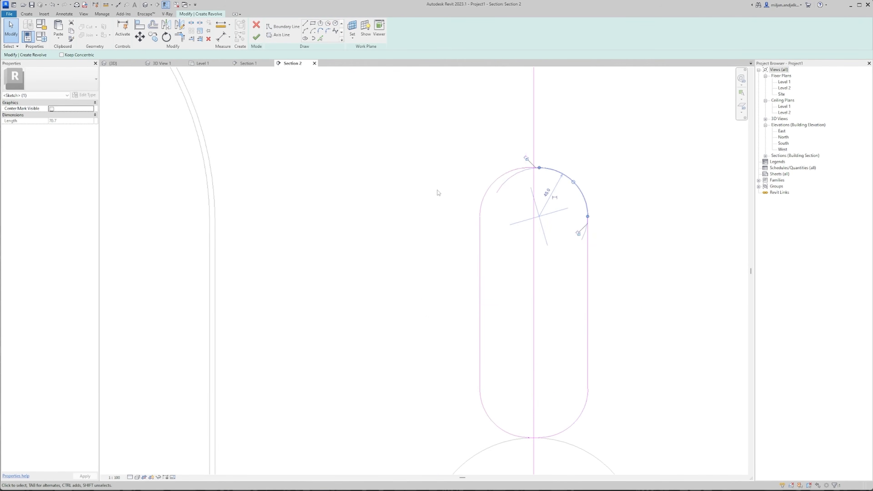
left_click(434, 190)
Delete the right vertical line and its two corner arcs from the lamp body outline.
scroll(430, 188, "down", 1)
left_click_drag(583, 156, 543, 380)
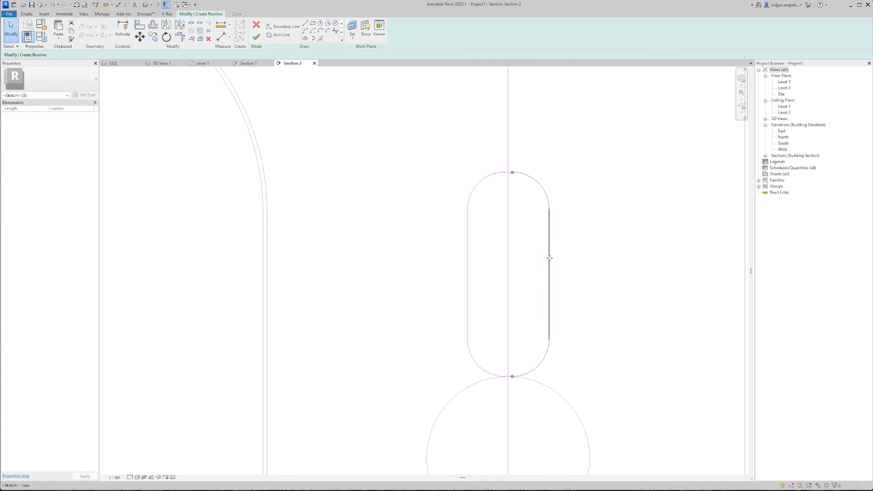
key("Delete")
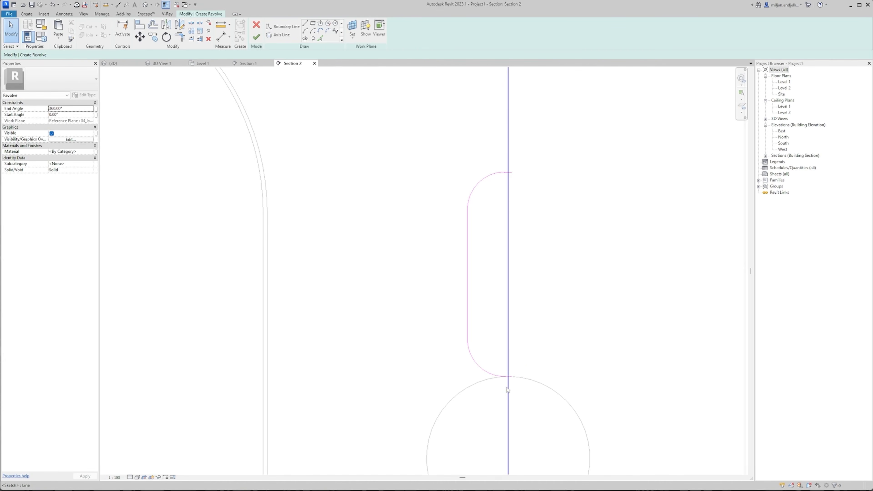
Trim the center line with the outline's bottom and top ends to close the lamp body's half profile.
scroll(508, 382, "up", 3)
key("t")
key("r")
left_click(510, 347)
scroll(506, 358, "down", 4)
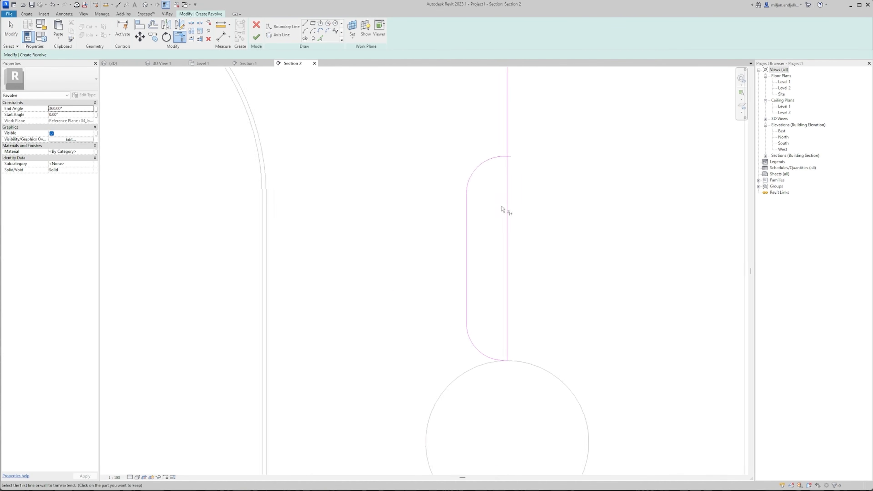
scroll(496, 153, "up", 3)
left_click(521, 164)
left_click(524, 181)
scroll(520, 184, "down", 3)
Start the axis line for the lamp body's revolve.
left_click(277, 34)
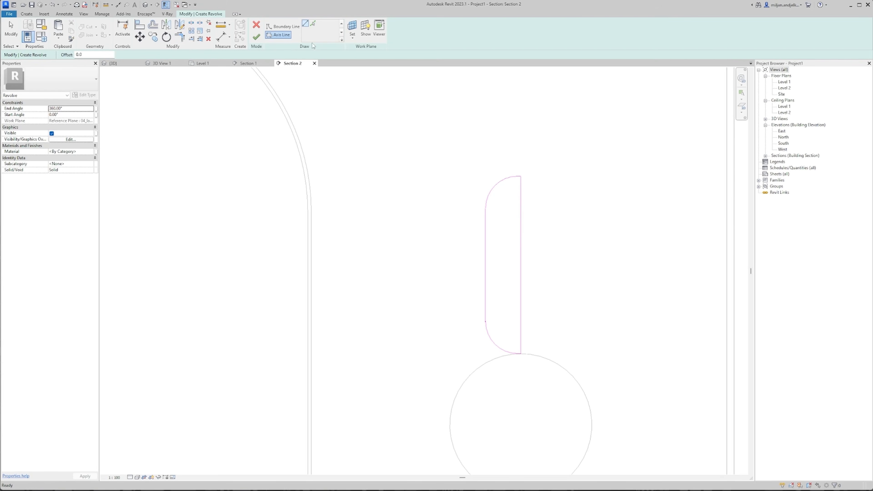
Draw the axis line along the straight vertical edge of the lamp holder's half profile and finish the revolve.
left_click(312, 24)
left_click(305, 24)
left_click(521, 211)
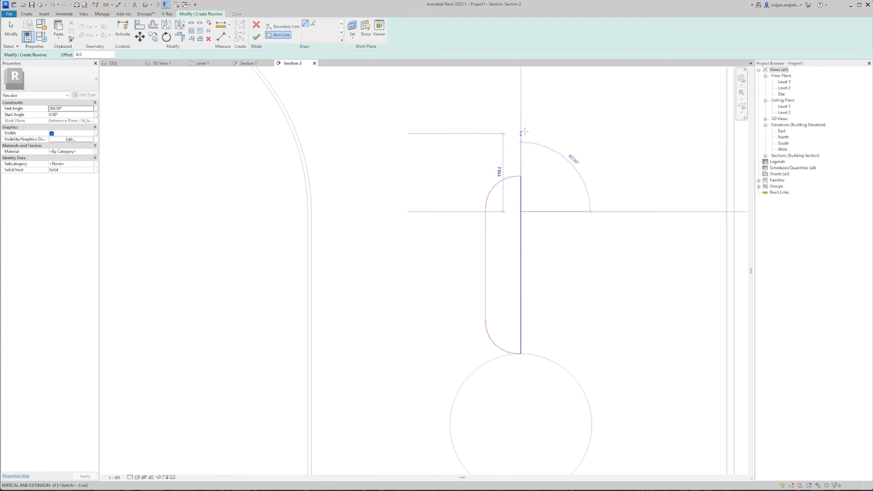
left_click(521, 119)
key("Escape")
key("Escape")
left_click(257, 37)
scroll(430, 232, "down", 1)
scroll(454, 230, "down", 3)
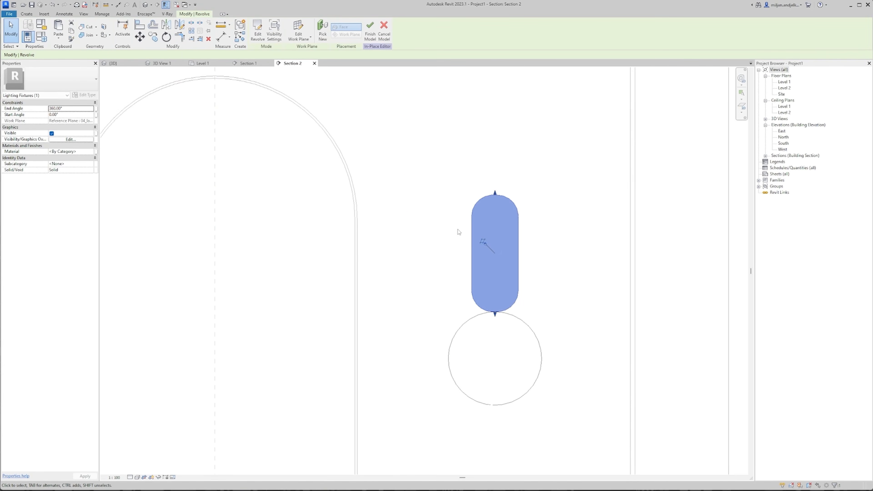
middle_click_drag(520, 210, 542, 235)
Assign the Copper material to the revolved lamp holder and compare it with the reference photo.
key("alt+Tab")
left_click(669, 29)
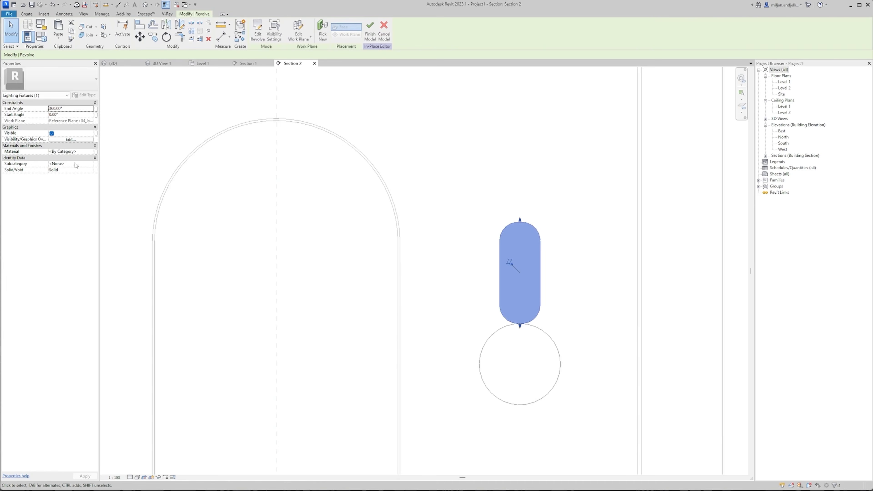
left_click(93, 152)
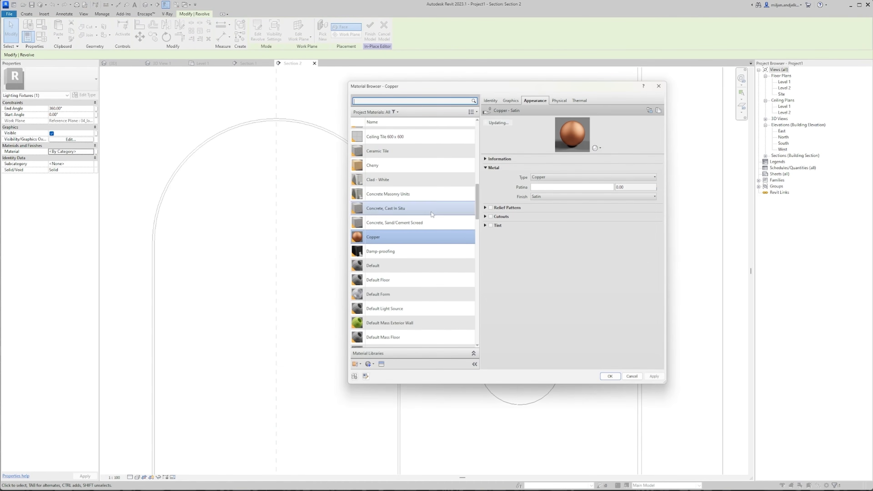
left_click(610, 377)
key("alt+Tab")
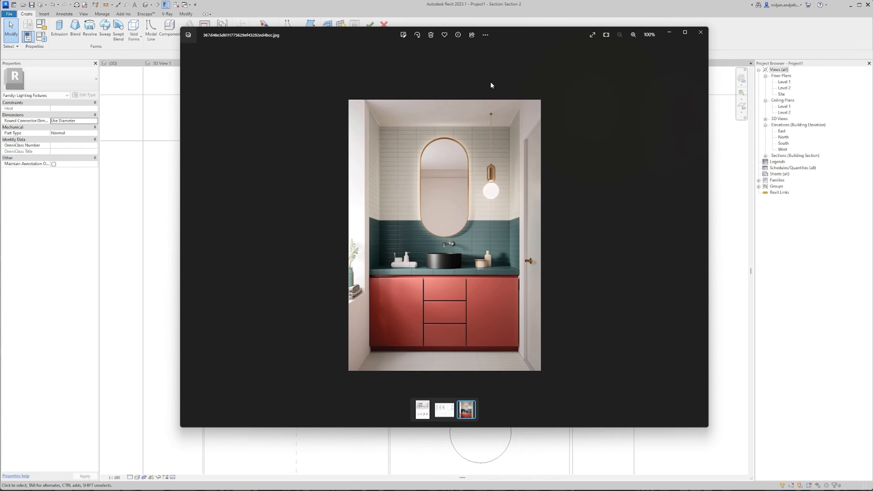
left_click(490, 19)
Start a revolve on Reference Plane : 04_lamp and add a vertical boundary line offset 300 mm from the right wall.
left_click(90, 31)
left_click(446, 248)
left_click(439, 276)
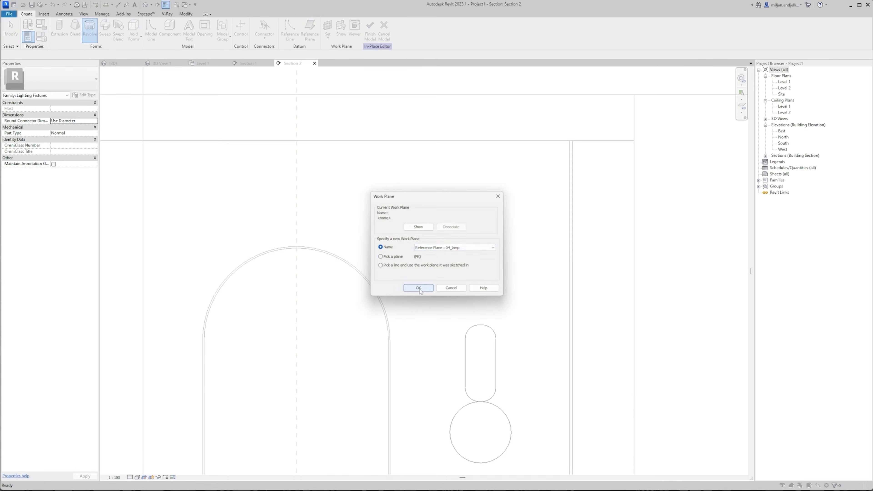
left_click(419, 289)
type("360.0")
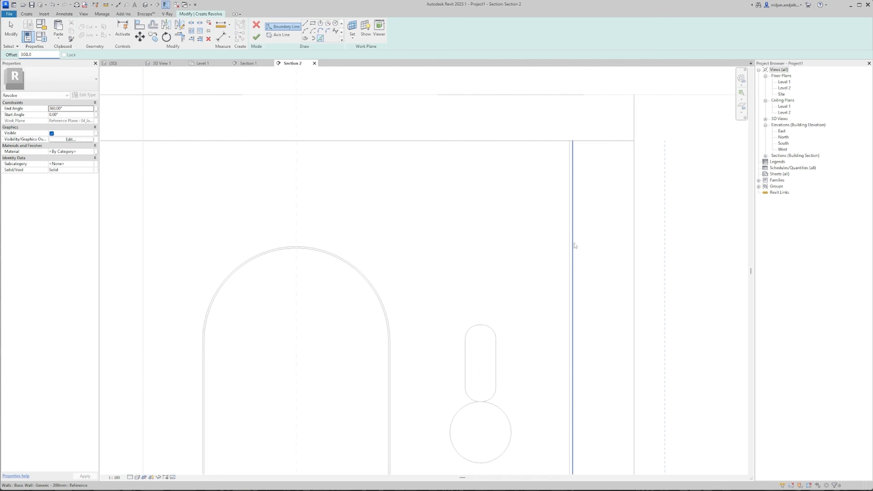
left_click(573, 246)
Add a horizontal boundary line at the top of the lamp holder, offset 2250 mm up from the floor.
double_click(42, 55)
type("0")
scroll(482, 333, "up", 5)
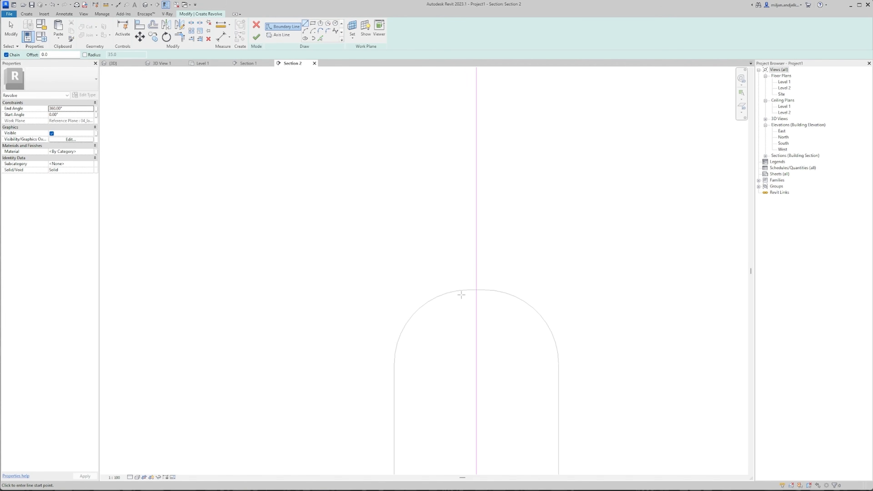
scroll(460, 292, "down", 5)
type("225")
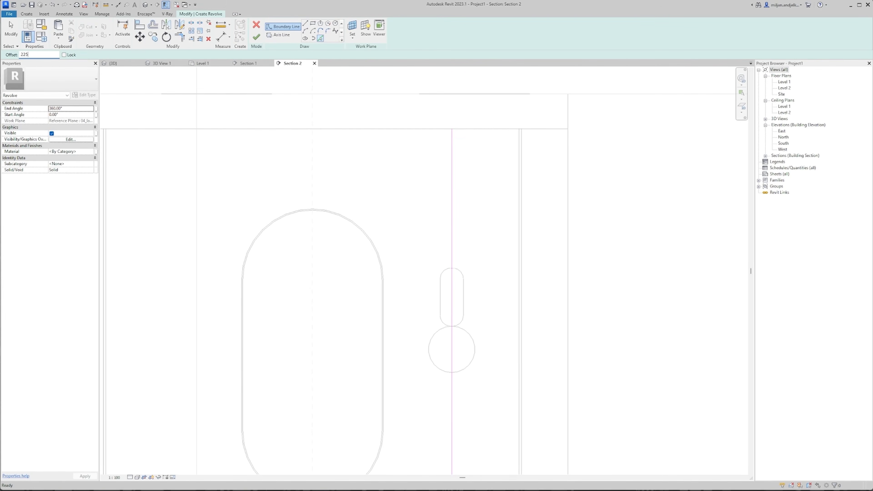
type("0")
scroll(308, 237, "down", 5)
left_click(357, 373)
Add a parallel vertical line 2.5 mm beside the lamp's centre line and trim both lines at the lamp holder's top.
scroll(318, 246, "up", 4)
scroll(386, 199, "up", 3)
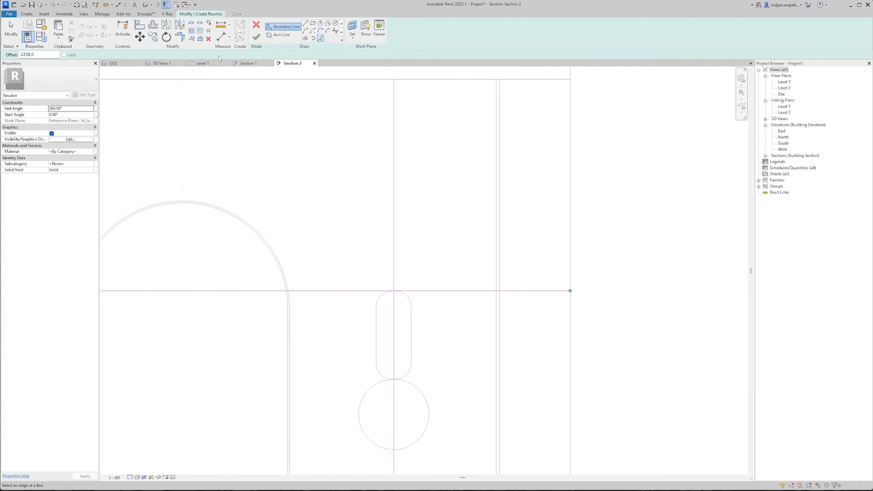
left_click(394, 237)
scroll(393, 281, "up", 6)
key("t")
key("r")
left_click(394, 339)
left_click(399, 348)
scroll(399, 343, "down", 7)
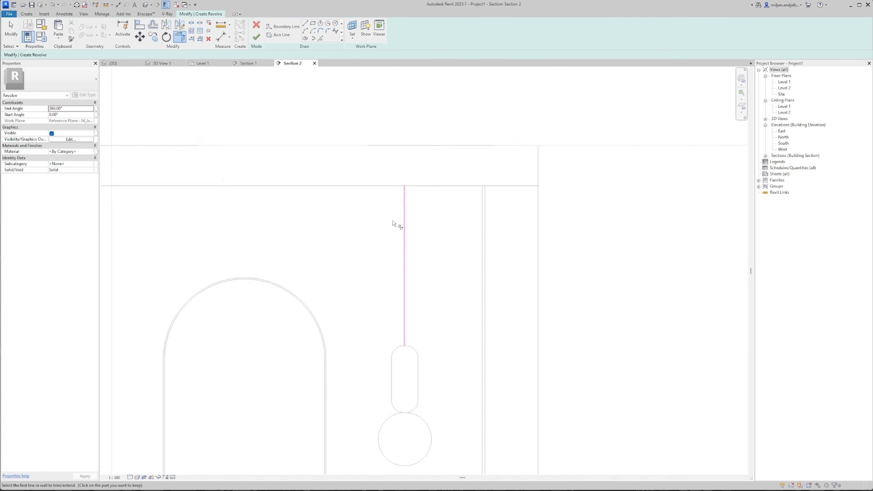
Add a boundary line along the ceiling's underside and trim it with both vertical lines to close the cord profile.
scroll(401, 189, "up", 8)
left_click(321, 38)
left_click(435, 165)
key("t")
key("r")
left_click(437, 164)
left_click(432, 170)
left_click(437, 164)
left_click(443, 170)
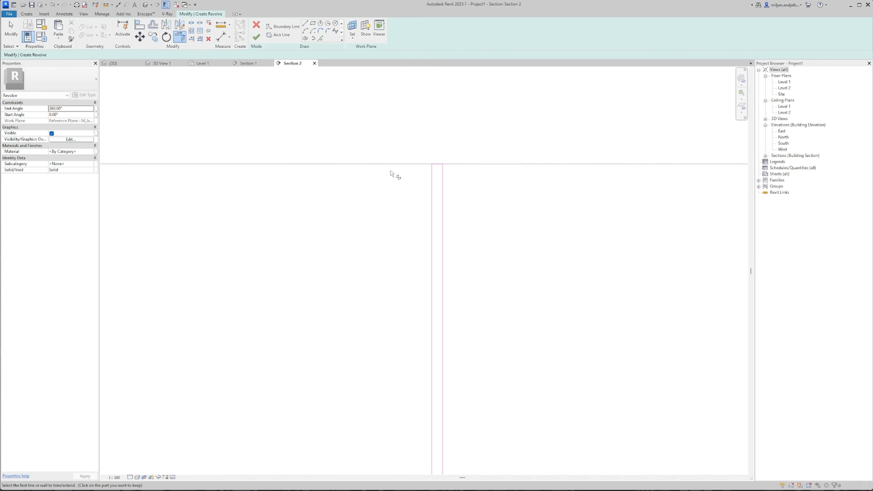
Revolve the cord profile about an axis line on its right edge and assign it the Copper material.
scroll(388, 170, "down", 4)
left_click(281, 35)
left_click(405, 197)
left_click(405, 104)
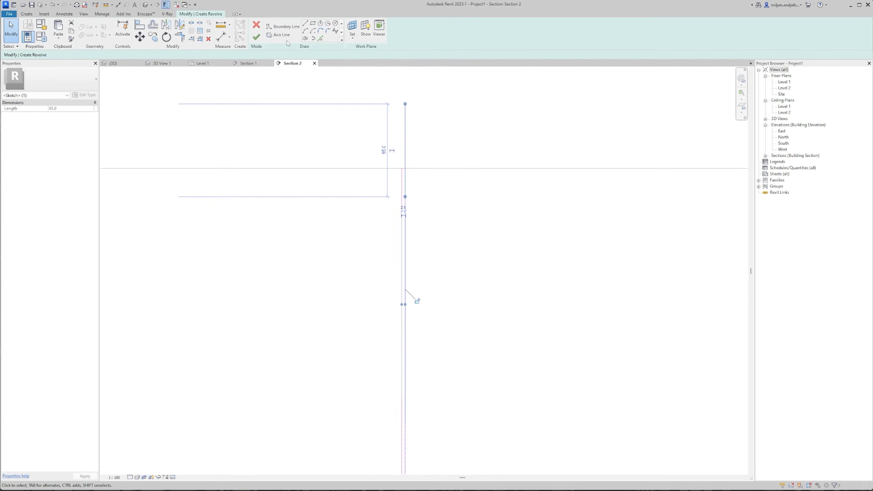
left_click(256, 37)
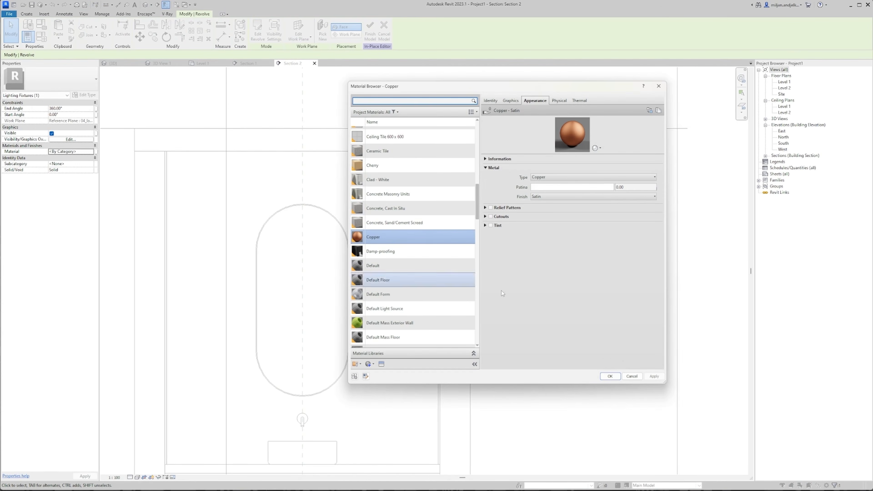
left_click(610, 376)
Edit the cord's revolve sketch and move its top line 15 mm down from the ceiling.
scroll(408, 188, "up", 2)
scroll(408, 188, "up", 5)
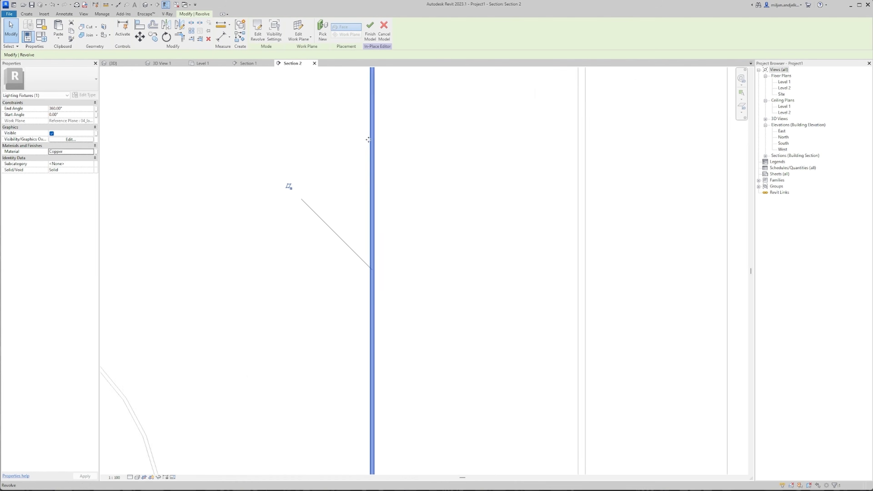
left_click(253, 35)
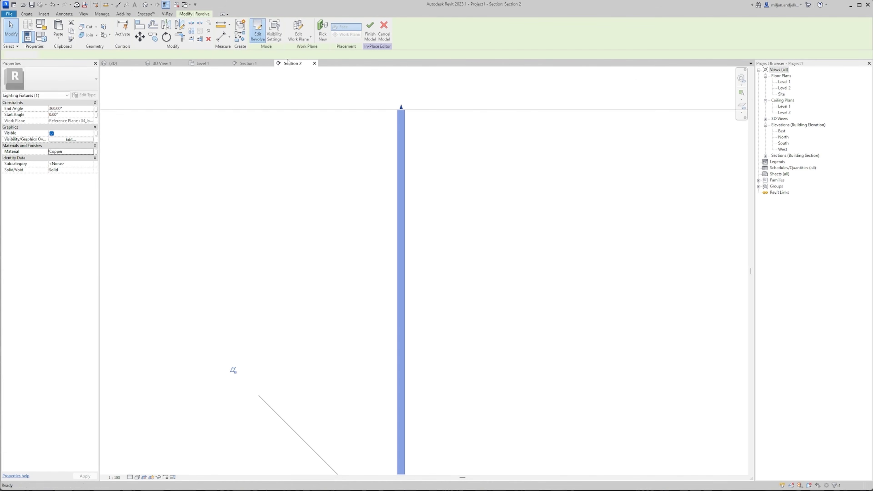
scroll(383, 90, "up", 1)
left_click_drag(371, 95, 499, 158)
middle_click_drag(498, 157, 499, 159)
key("m")
key("v")
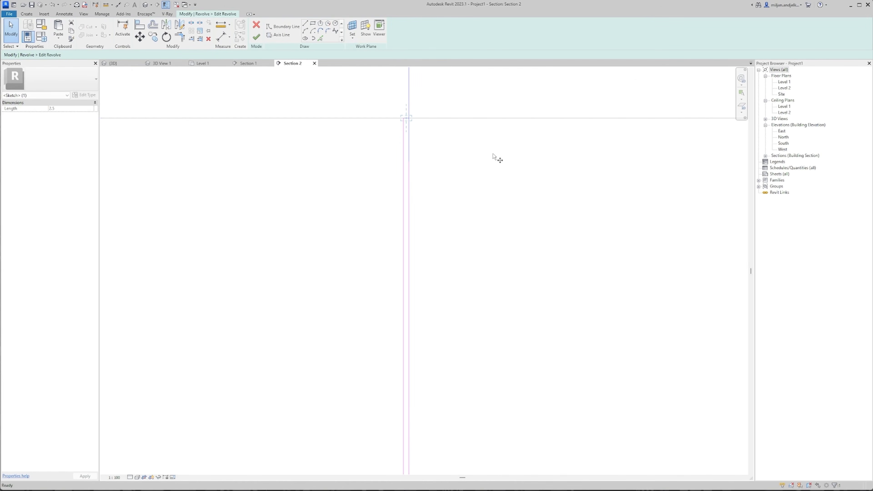
left_click(493, 154)
type("15")
key("Return")
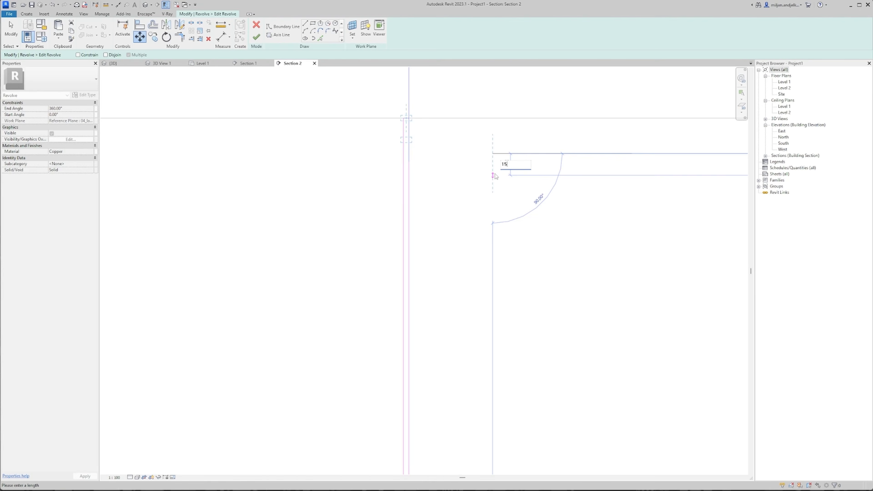
left_click(256, 37)
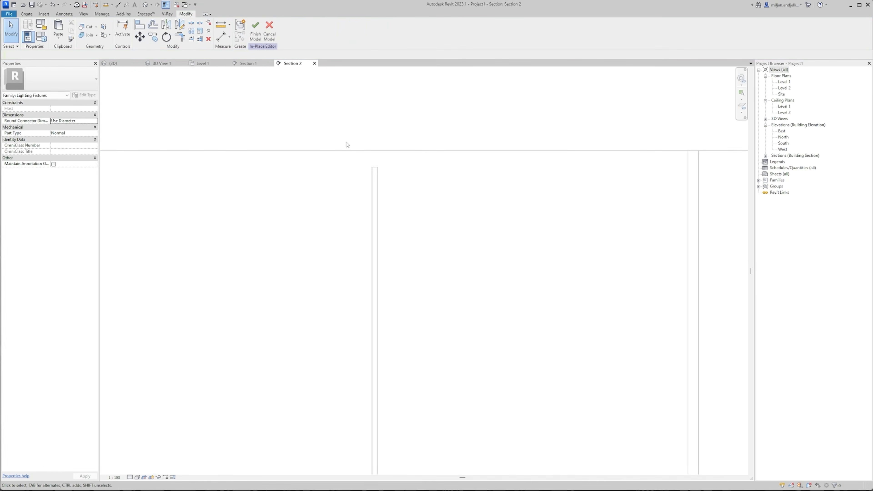
Start another revolve on Reference Plane : 04_lamp with a vertical boundary line offset 300 mm from the right wall.
left_click(431, 250)
left_click(432, 283)
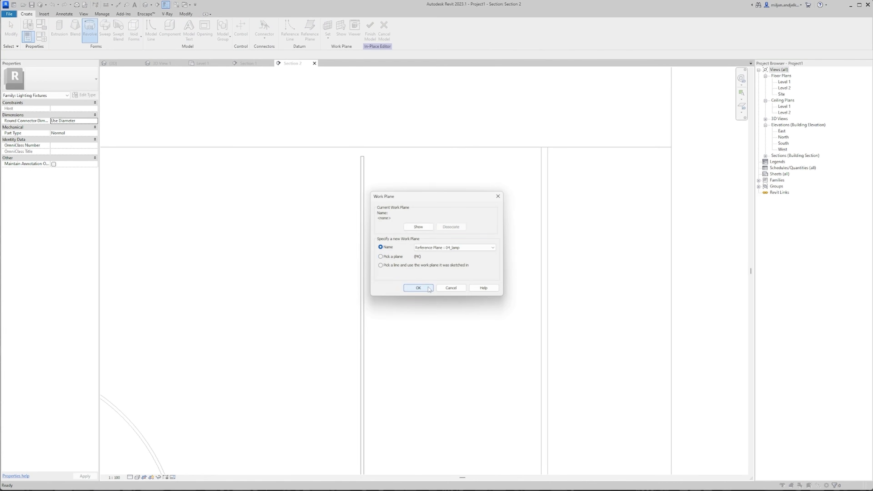
left_click(427, 289)
left_click(321, 38)
double_click(27, 55)
type("360.00")
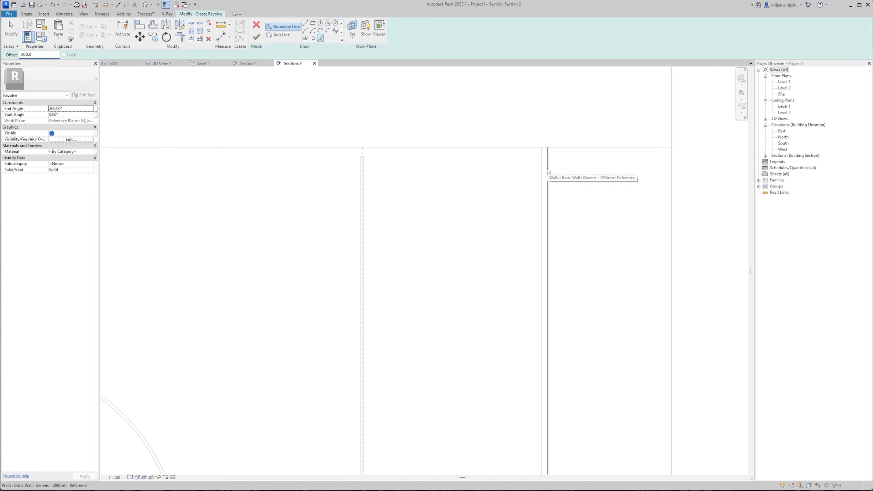
left_click(548, 168)
Add a vertical guide line offset 25 mm to the left of the cord's centre line.
double_click(28, 55)
type("25")
scroll(394, 140, "up", 1)
left_click(351, 165)
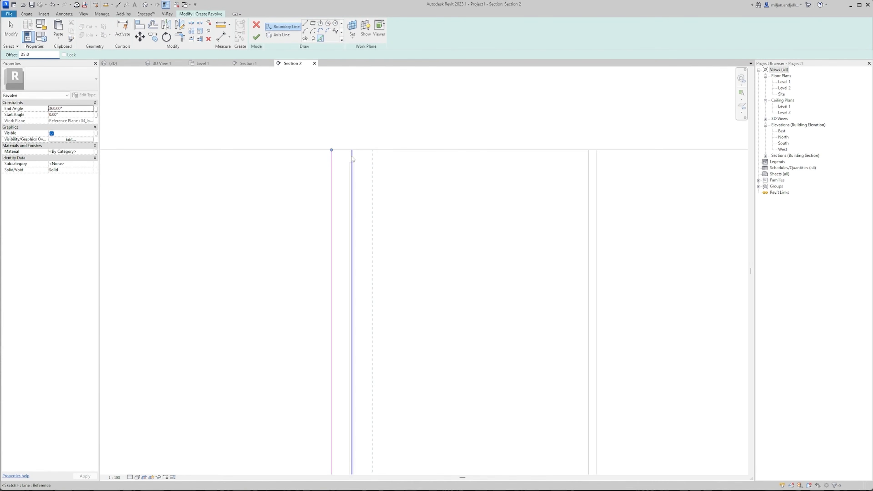
scroll(321, 145, "up", 3)
Draw a horizontal line left from the cord's top, continued by an arc of about 15 mm radius to the guide line's ceiling end.
left_click(305, 24)
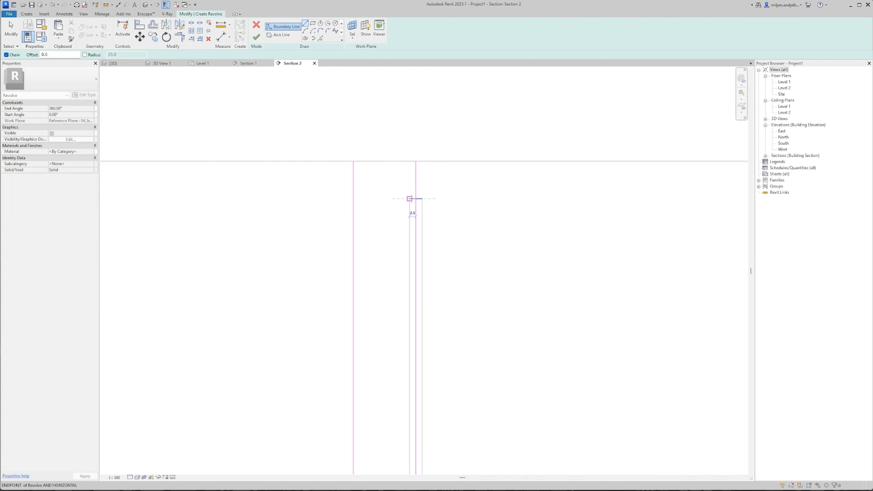
left_click(392, 199)
left_click(353, 161)
left_click(372, 193)
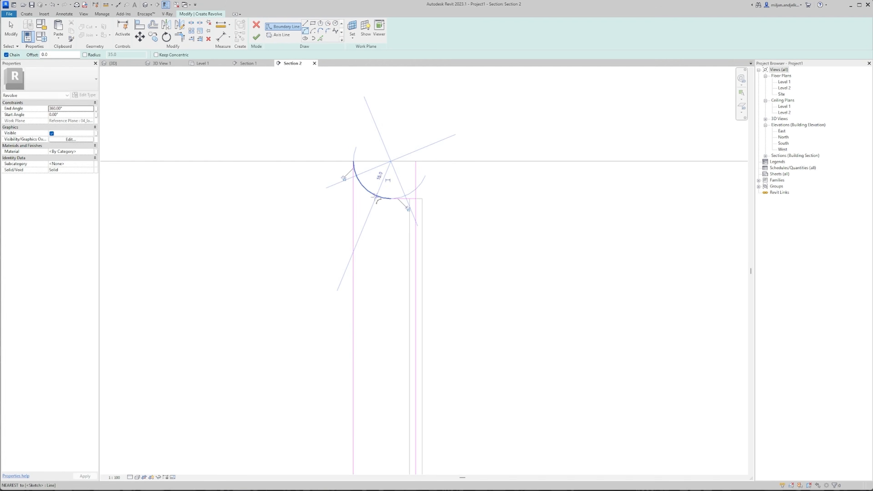
Delete the vertical guide line left of the cord, keeping the arc.
key("Escape")
left_click(354, 210)
key("Delete")
Trim the horizontal line and the centre line to a corner and close the canopy profile along the ceiling.
key("t")
key("r")
left_click(405, 199)
left_click(416, 193)
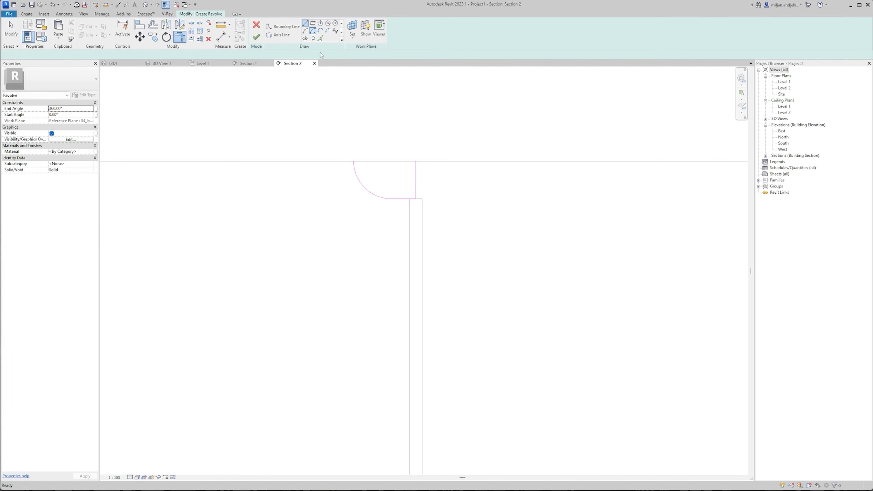
left_click(256, 37)
left_click(825, 480)
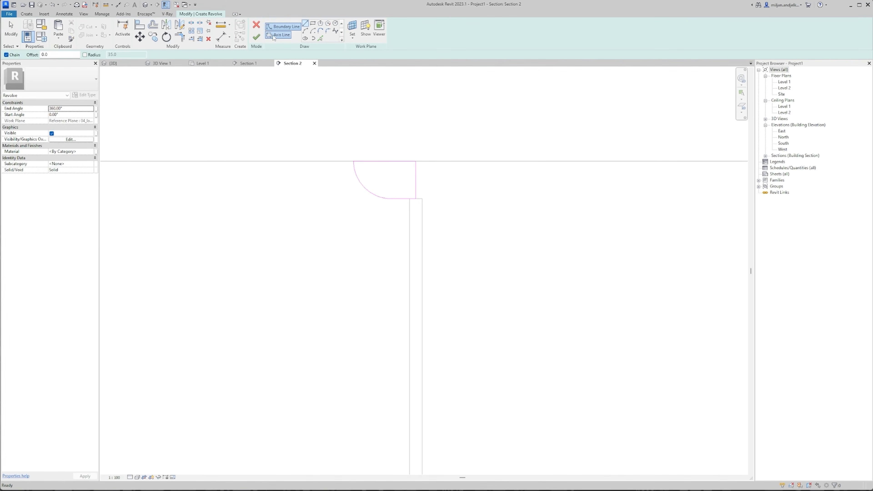
Draw the axis line along the canopy profile's right vertical edge and finish the revolve.
left_click(282, 35)
left_click(415, 131)
left_click(416, 180)
key("Escape")
left_click(256, 37)
scroll(404, 137, "up", 1)
scroll(404, 136, "down", 3)
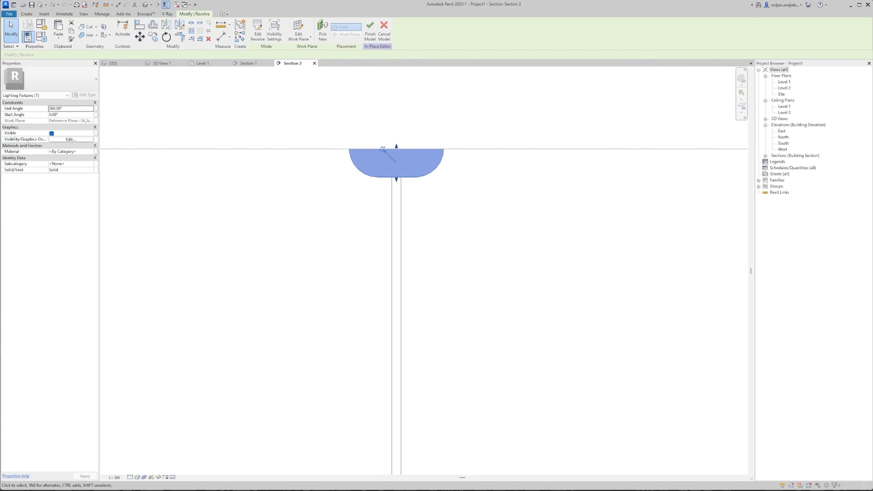
Check the reference photo, assign the Copper material to the ceiling canopy and finish the in-place lamp model.
key("alt+Tab")
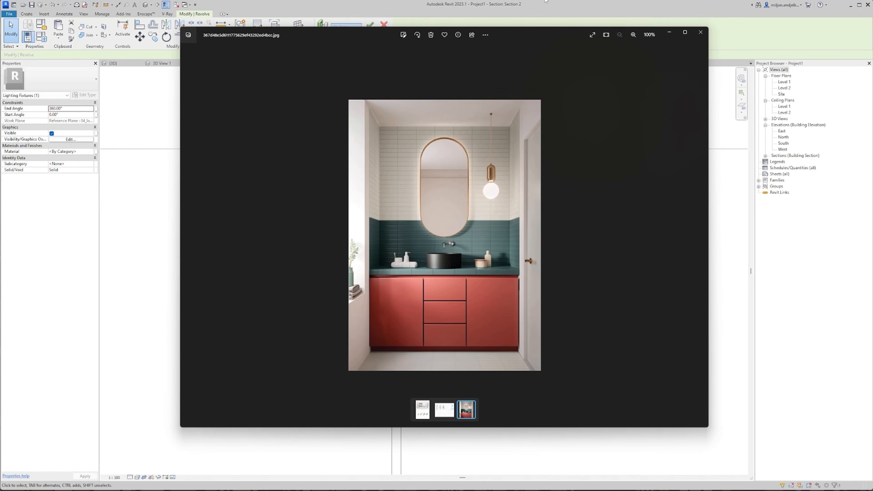
key("alt+Tab")
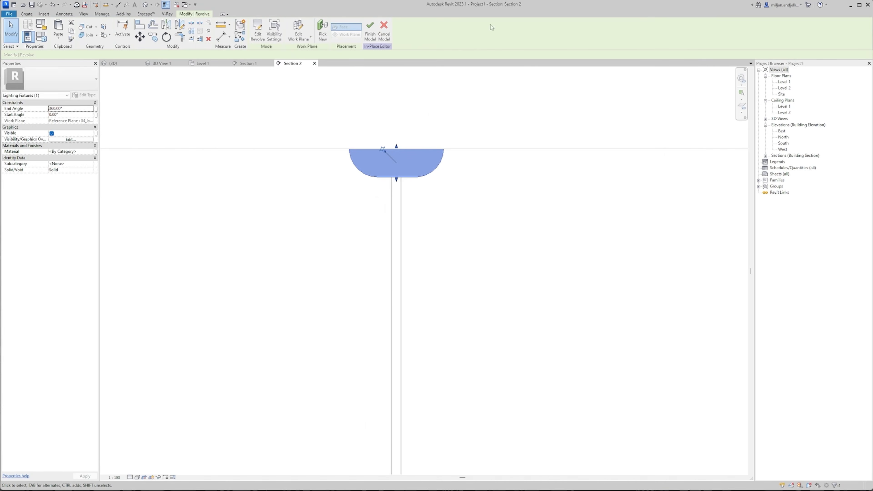
left_click(94, 151)
key("Return")
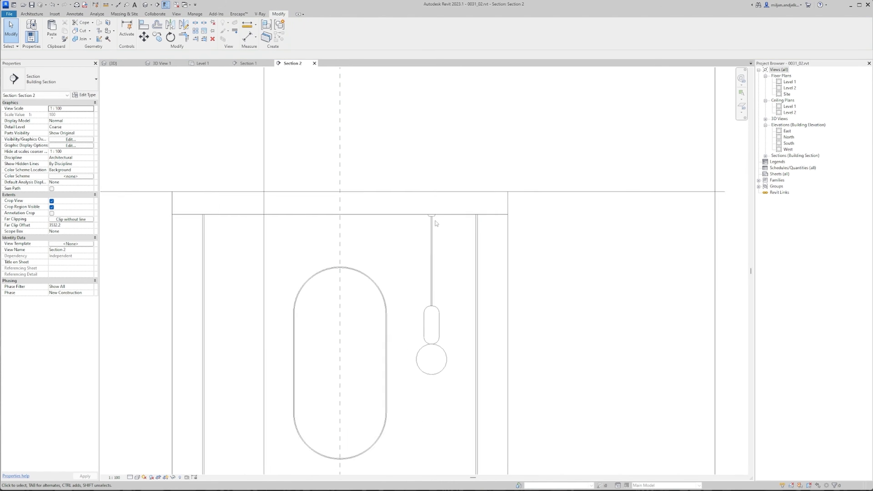
Open the {3D} view and switch it to a visual style with material colours to inspect the lamp and vanity.
scroll(436, 223, "down", 3)
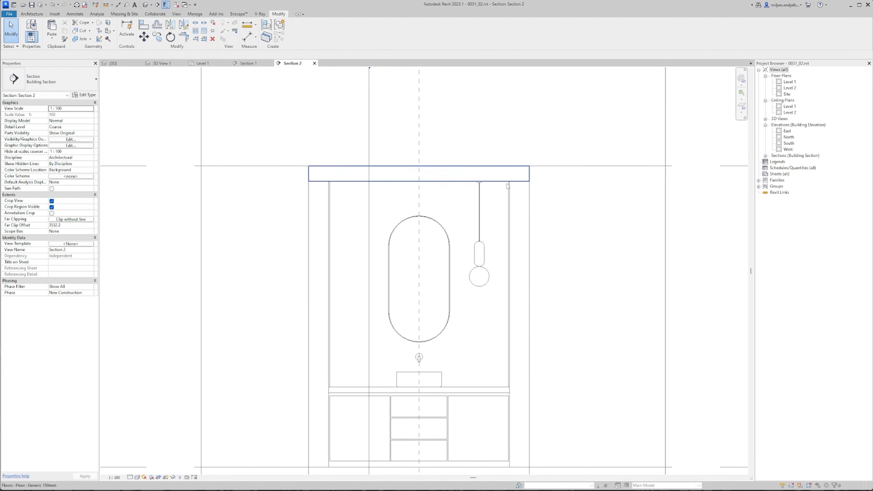
left_click(115, 63)
scroll(490, 280, "up", 2)
scroll(481, 285, "down", 5)
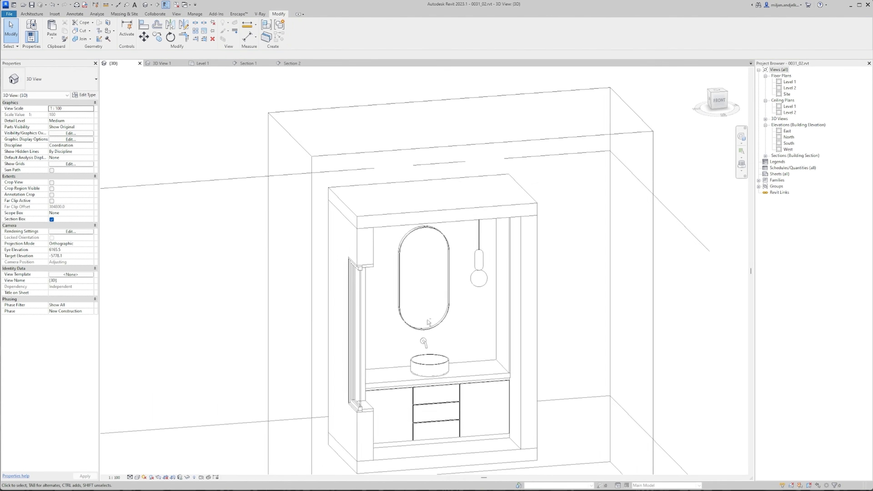
middle_click_drag(429, 324, 446, 346, "shift")
scroll(447, 346, "up", 1)
scroll(446, 345, "down", 1)
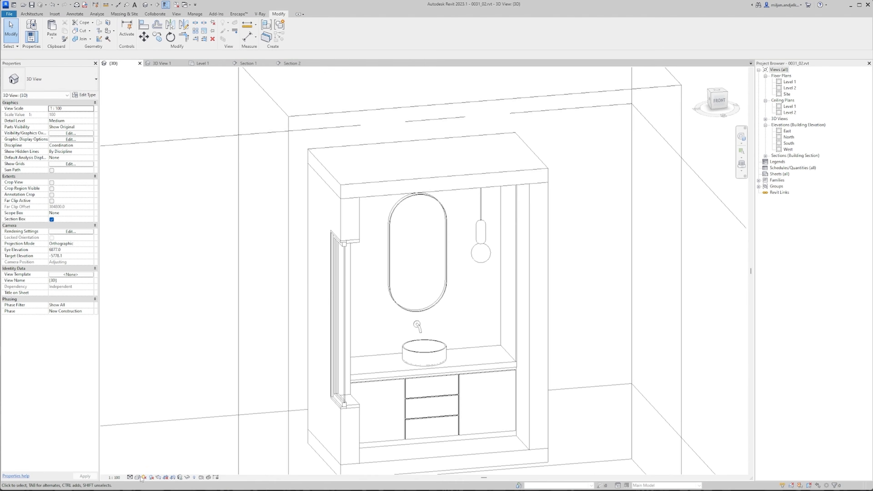
left_click(137, 477)
left_click(152, 467)
scroll(363, 332, "up", 5)
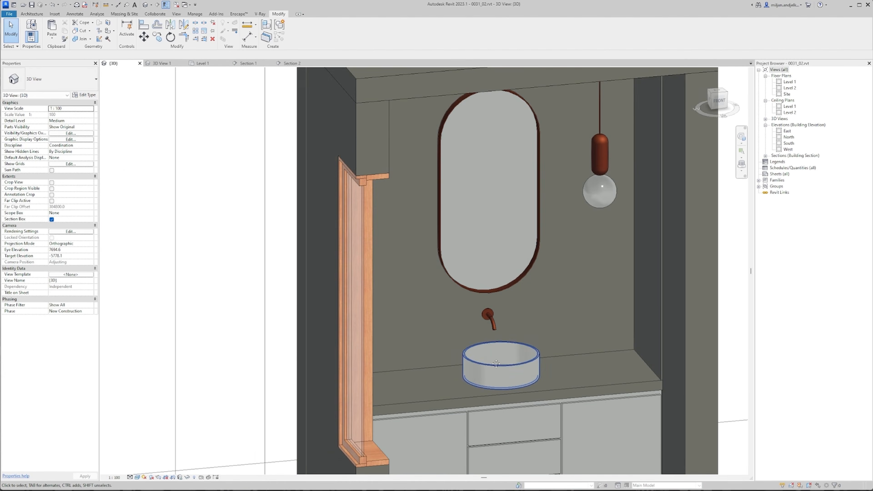
middle_click_drag(496, 364, 502, 302)
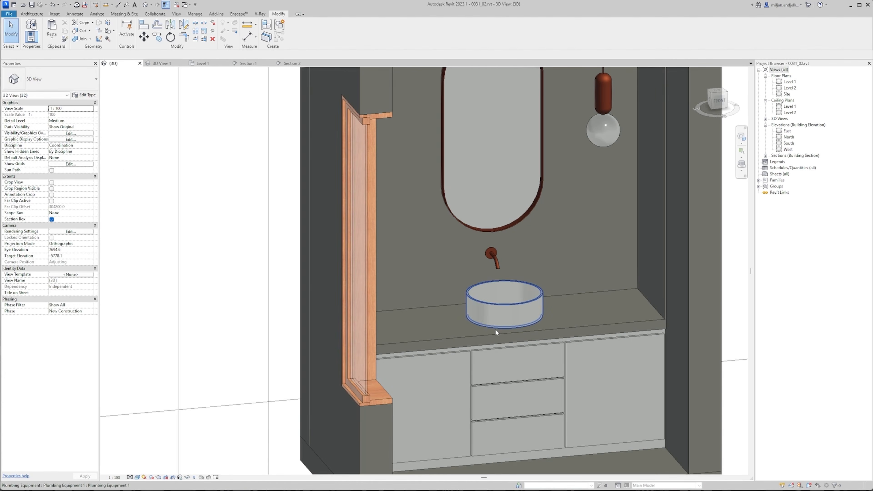
Check the vanity's colour in the reference photo and create a new project material.
middle_click_drag(519, 372, 513, 353)
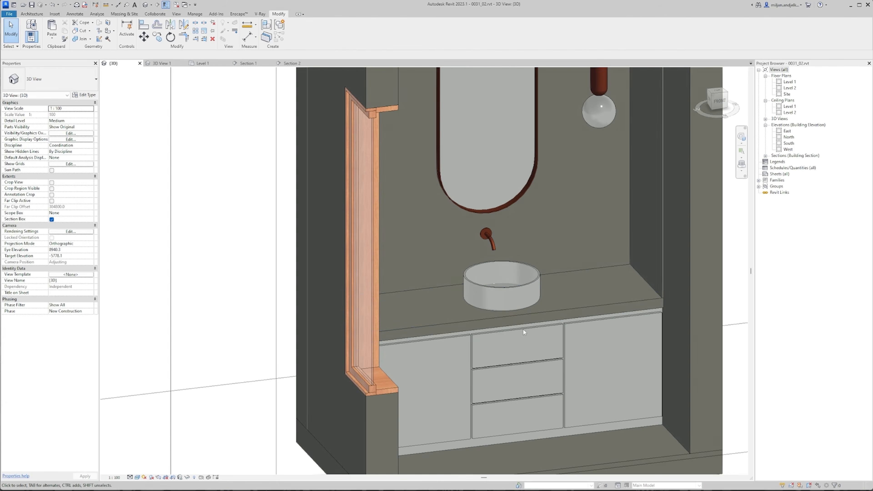
scroll(526, 313, "up", 1)
key("alt+Tab")
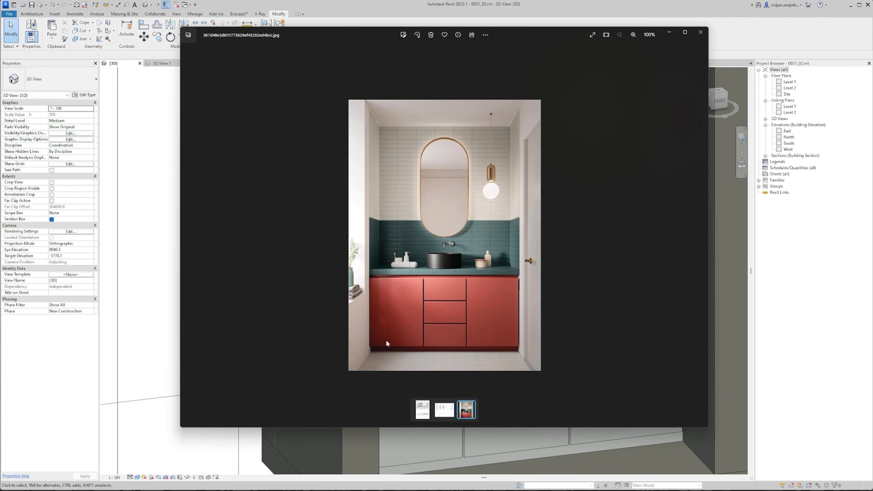
key("alt+Tab")
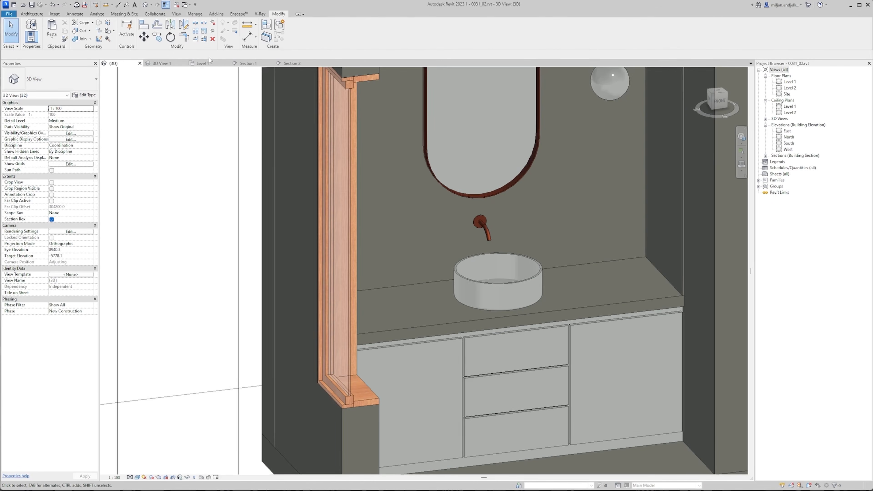
left_click(195, 13)
left_click(30, 29)
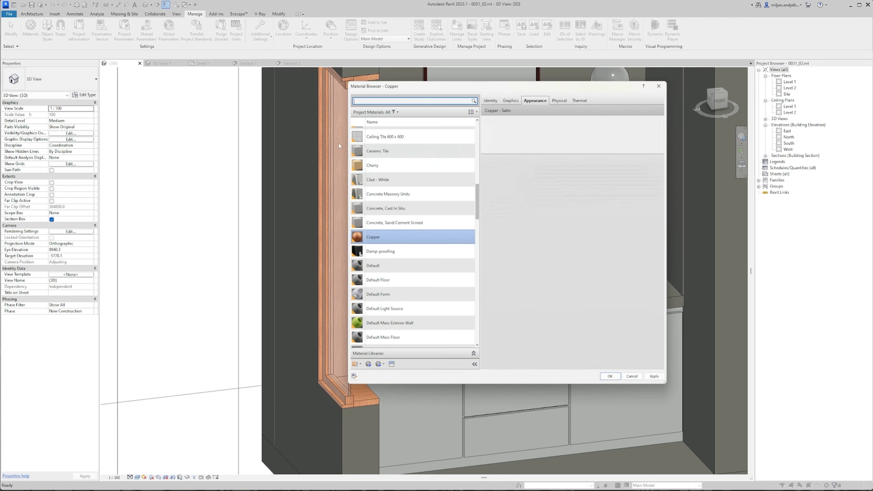
scroll(419, 296, "down", 1)
left_click(374, 364)
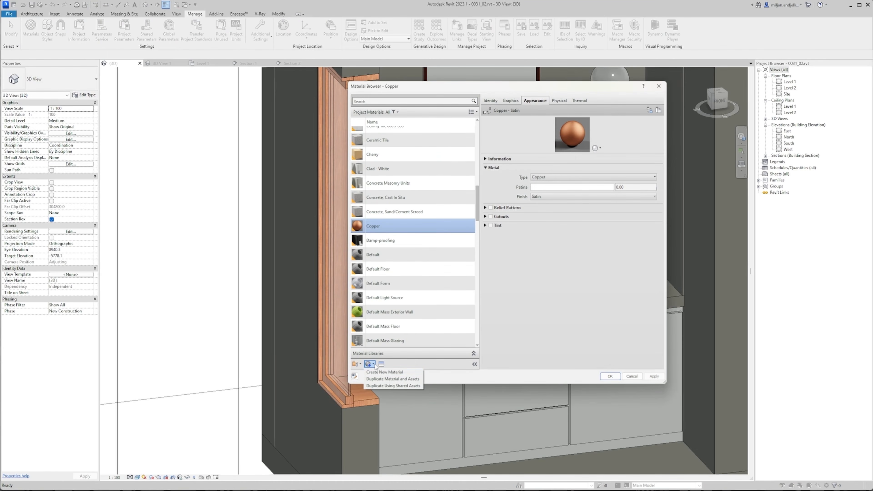
left_click(381, 374)
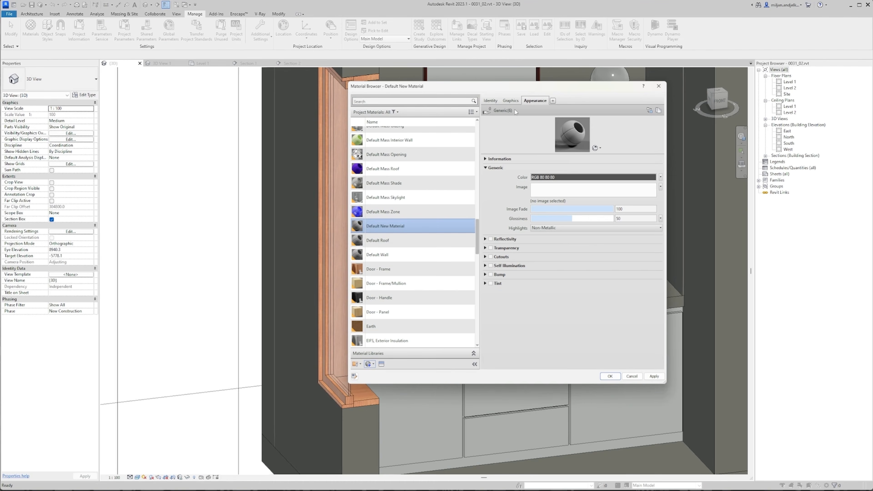
Name the new material 01_Red Furniture and set its class to Paint/Coating.
left_click(494, 102)
triple_click(554, 112)
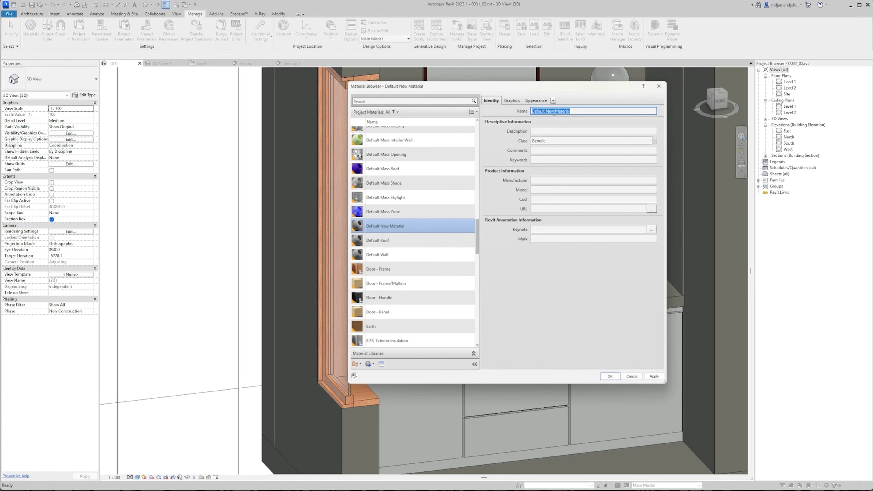
type("01_Red Furniture")
key("Return")
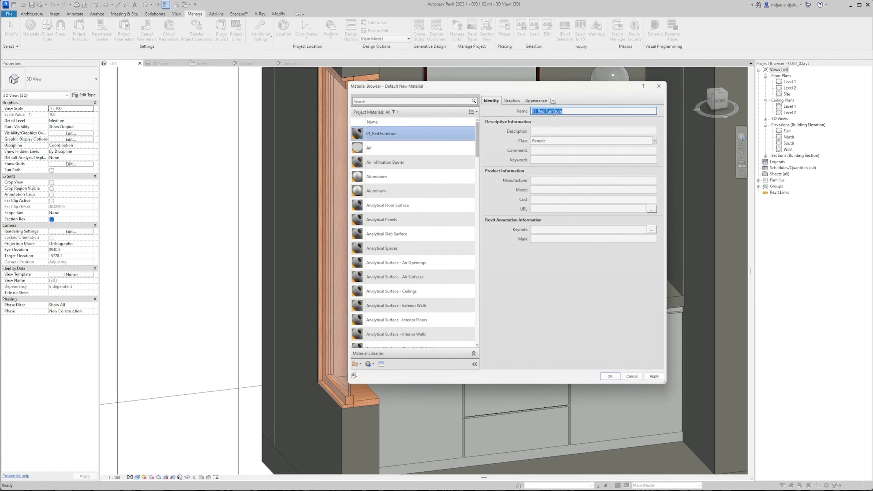
left_click(654, 140)
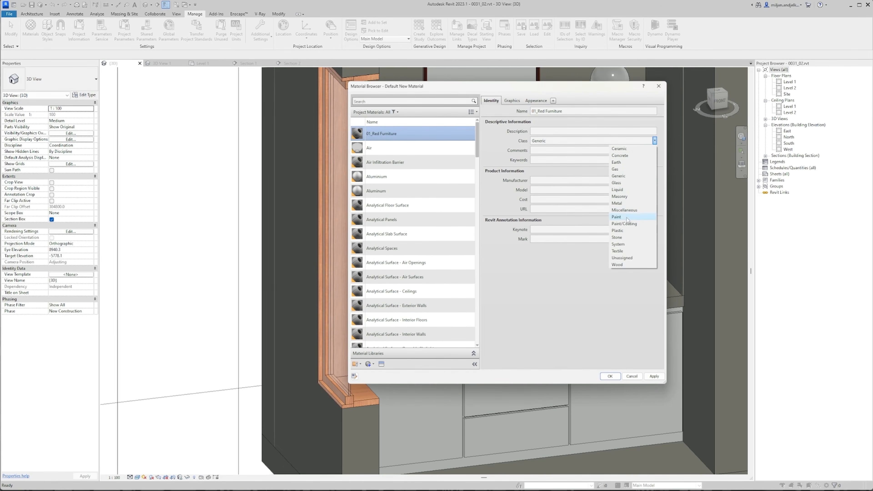
left_click(628, 226)
Set the 01_Red Furniture material's appearance colour to red RGB 167 44 47 and compare it with the reference photo.
left_click(512, 100)
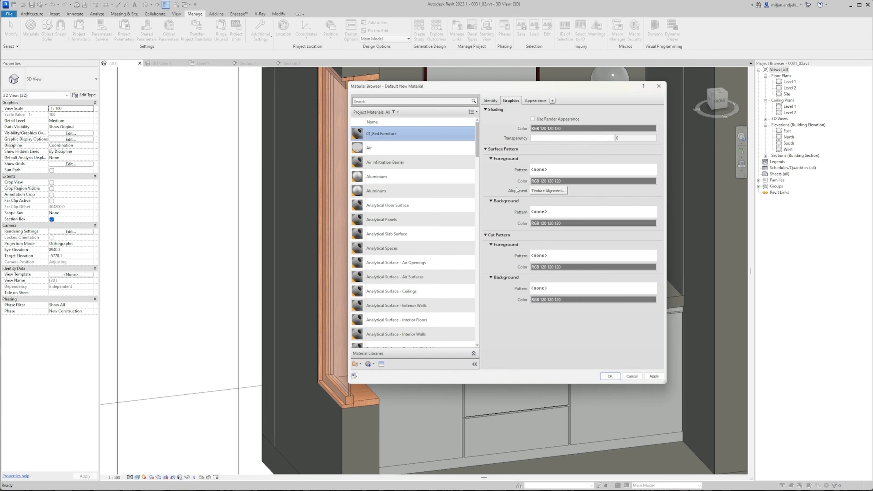
left_click(534, 101)
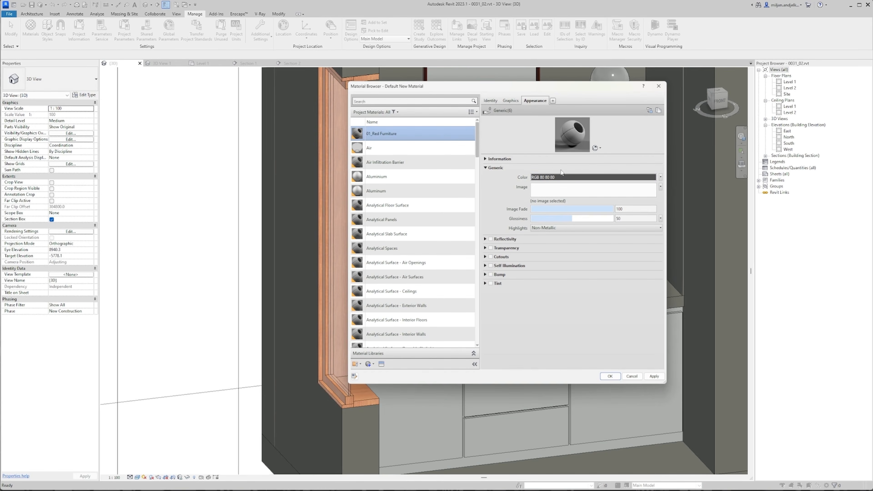
left_click(577, 183)
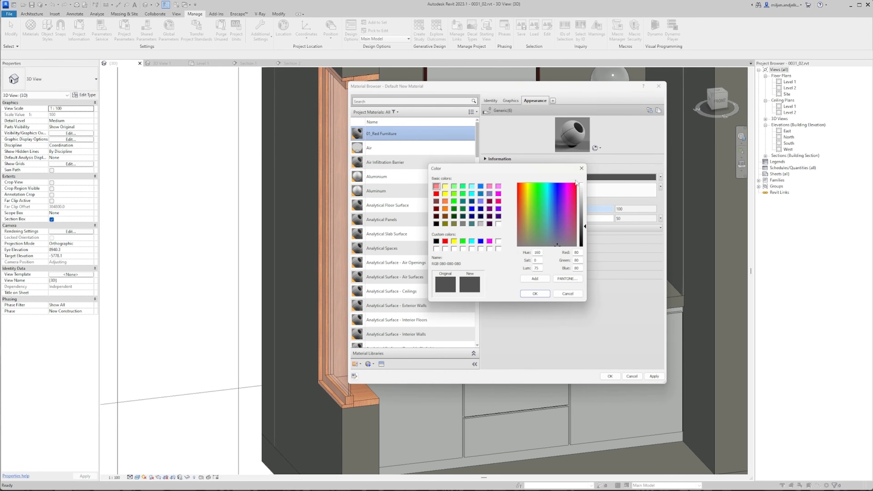
left_click(574, 209)
left_click(586, 212)
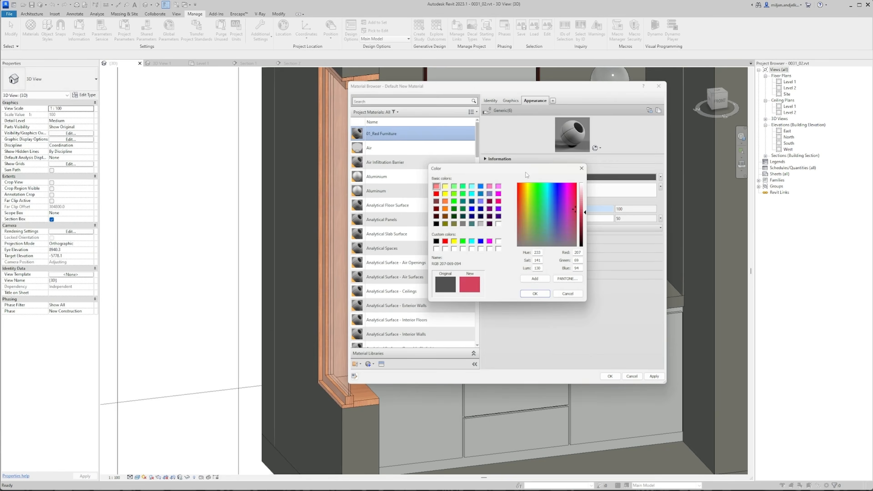
left_click_drag(527, 174, 677, 174)
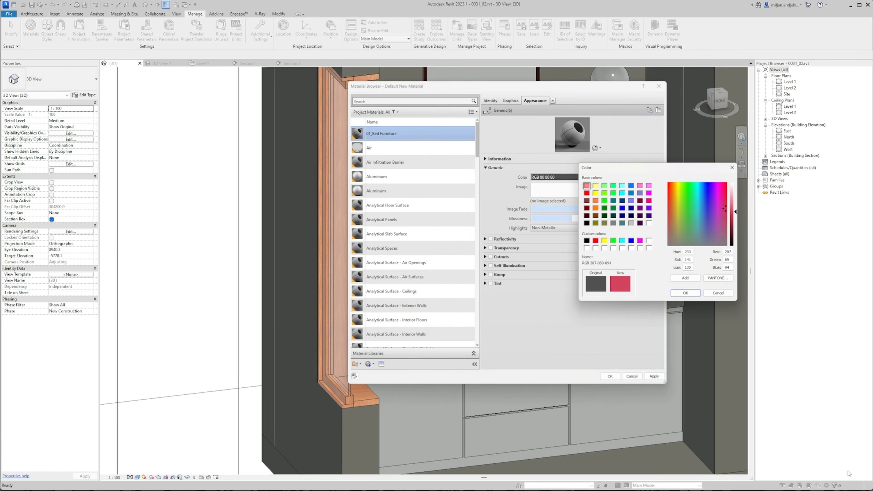
left_click(735, 220)
left_click(686, 292)
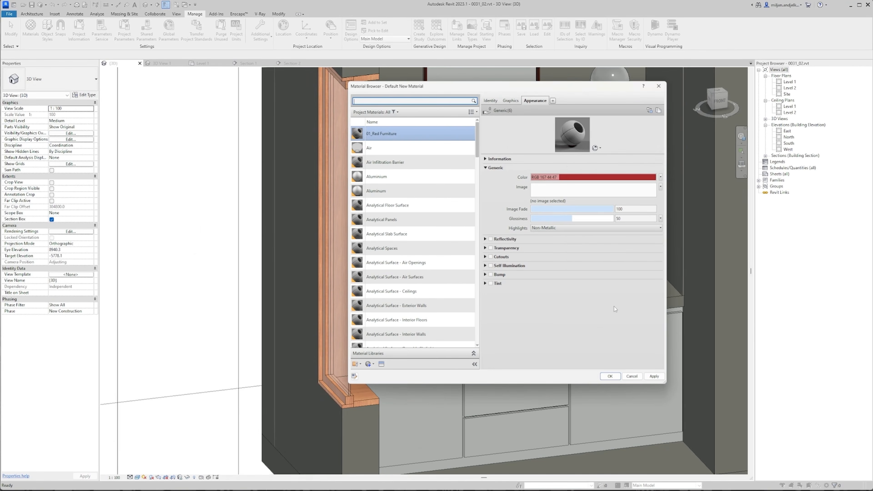
key("alt+Tab")
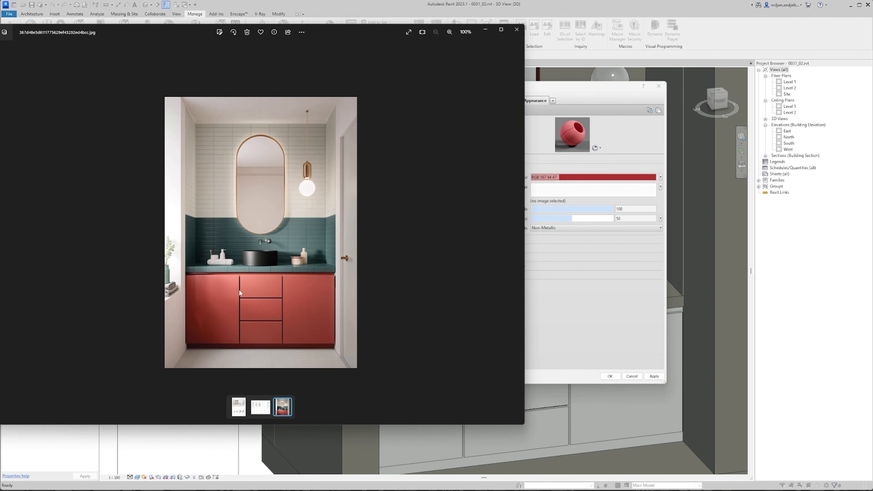
left_click(543, 257)
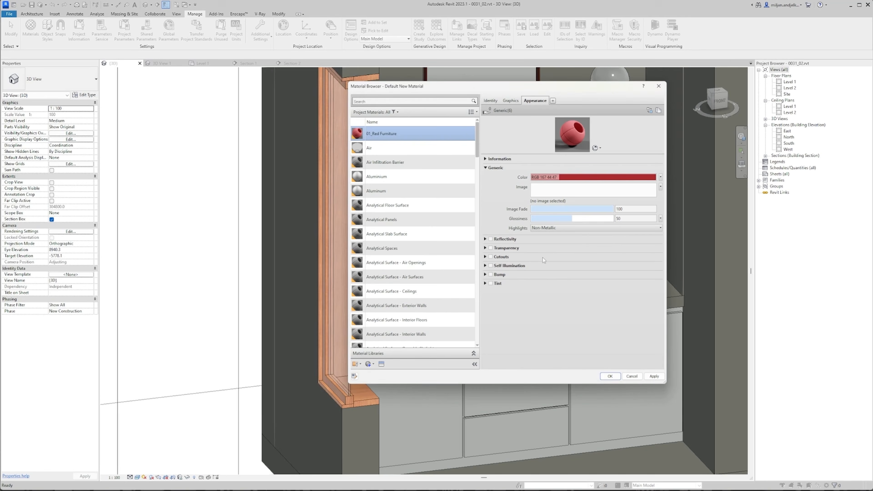
Enable reflectivity for the 01_Red Furniture material with a direct value of 10 and save the material.
left_click(491, 240)
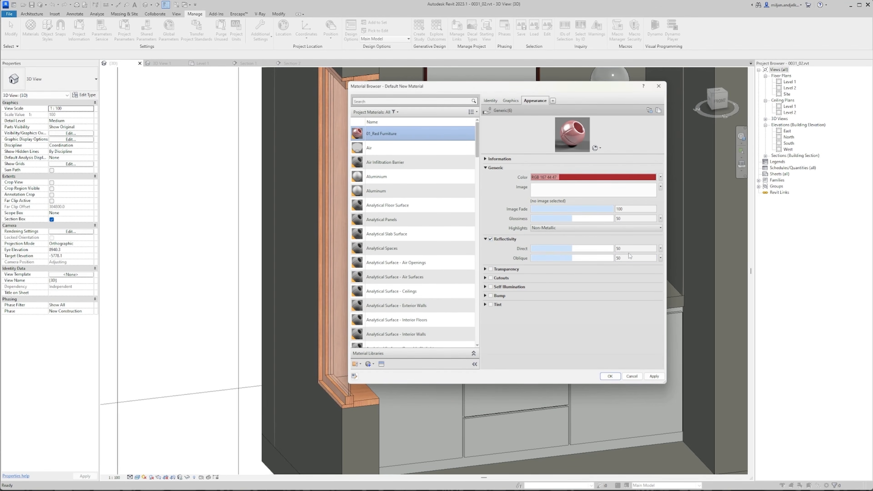
double_click(630, 247)
type("10")
key("Return")
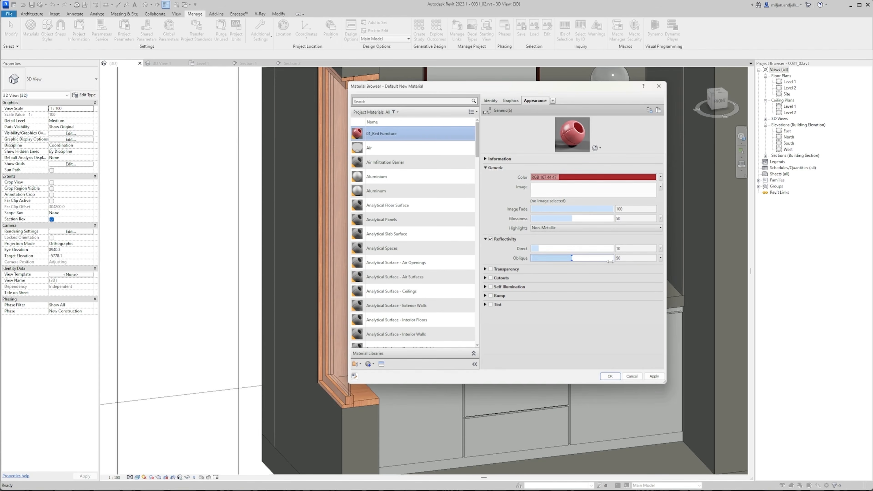
left_click(655, 377)
left_click(608, 379)
Assign 01_Red Furniture to the Red Furniture type parameter of the vanity's door and drawer fronts.
left_click(561, 338)
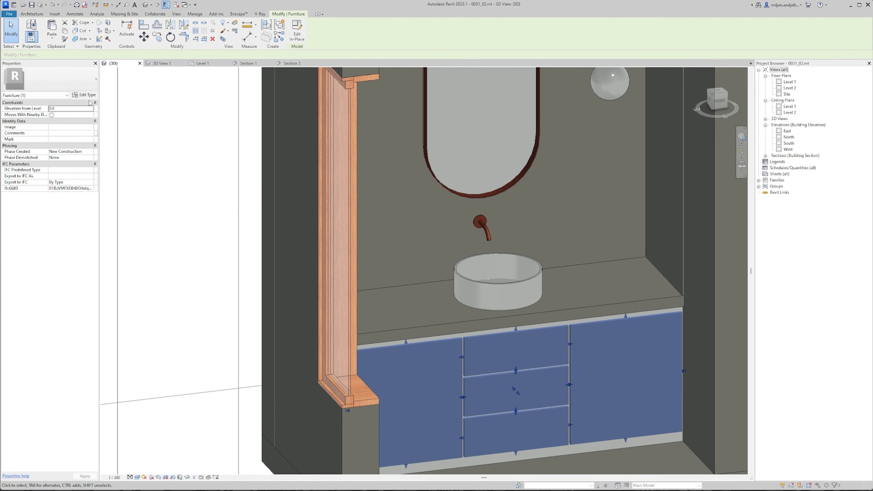
left_click(84, 95)
left_click(596, 144)
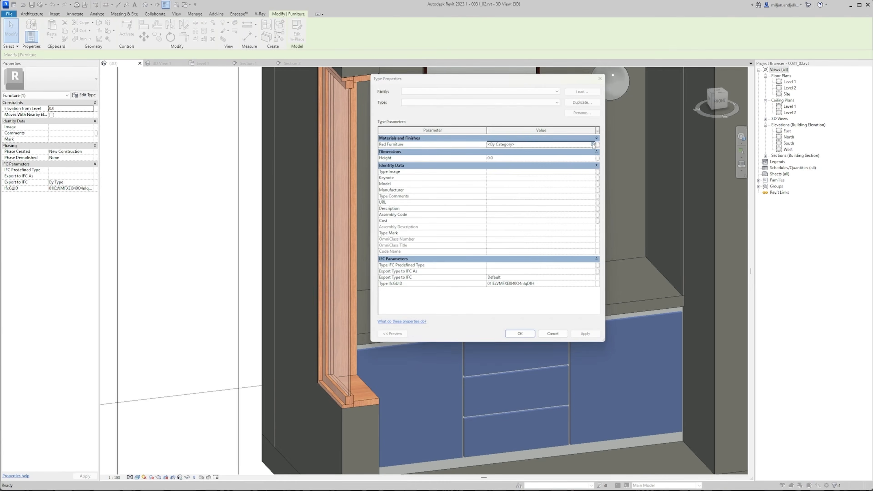
left_click(610, 376)
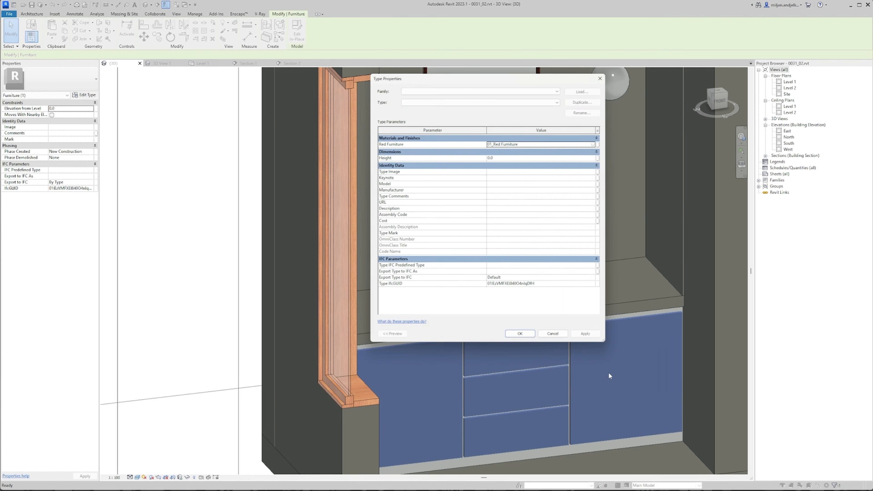
left_click(520, 333)
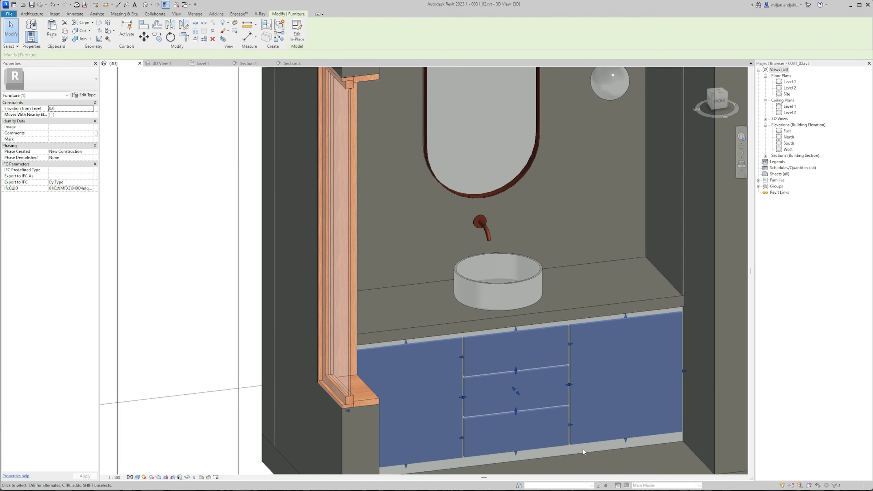
Assign the 01_Red Furniture material to the vanity carcass extrusion behind the fronts and finish the in-place model.
left_click(88, 97)
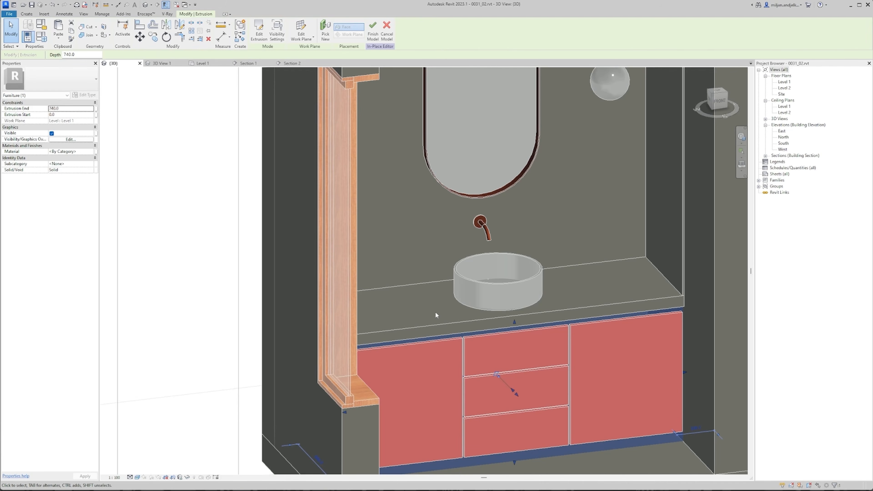
left_click(92, 151)
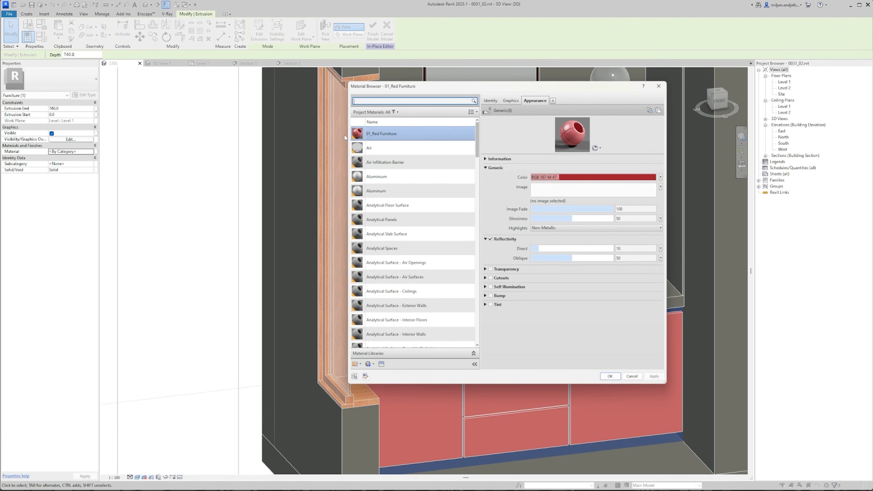
left_click(610, 376)
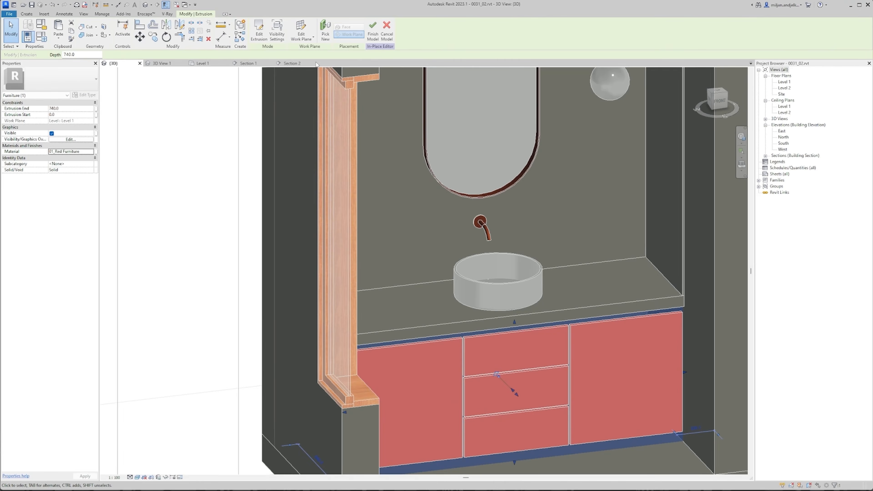
left_click(373, 31)
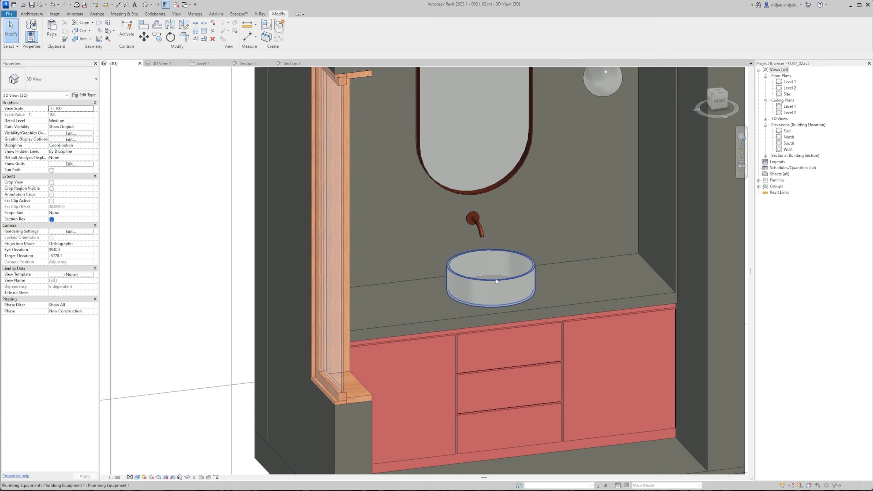
Create another new project material for the round basin and name it 01_Sink.
scroll(492, 279, "up", 4)
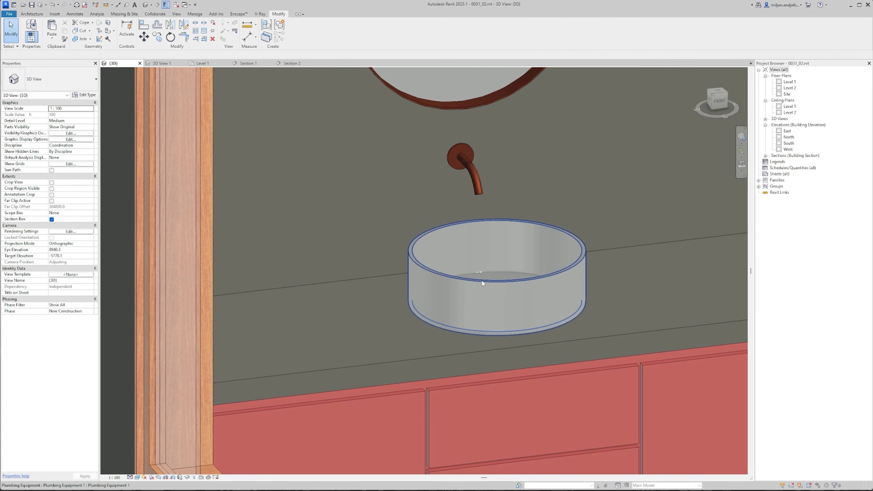
left_click(195, 14)
left_click(31, 29)
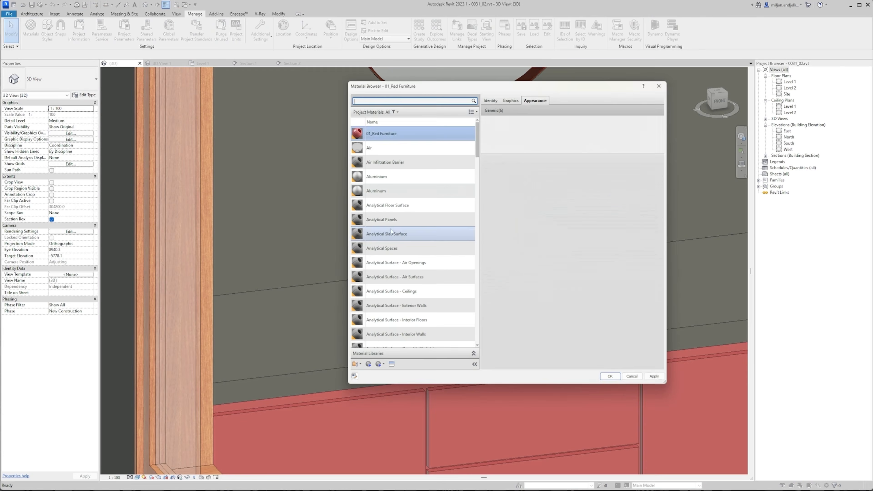
left_click(371, 364)
left_click(386, 374)
left_click(492, 101)
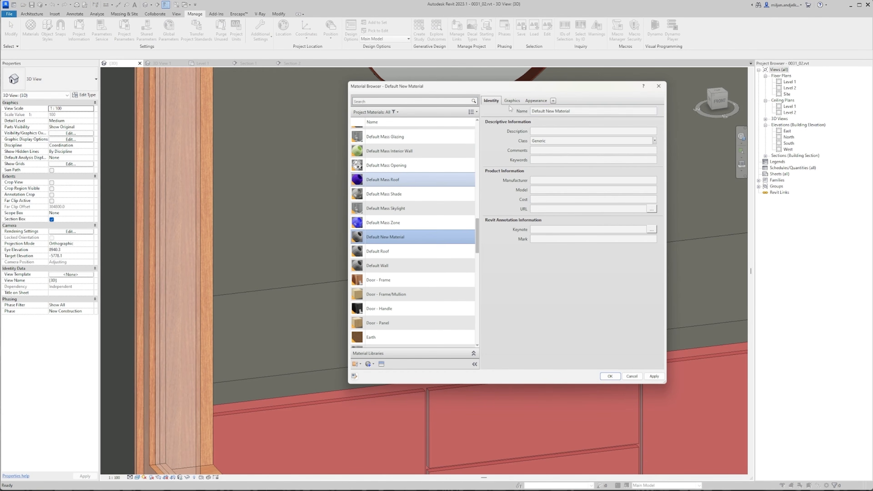
triple_click(558, 111)
type("01")
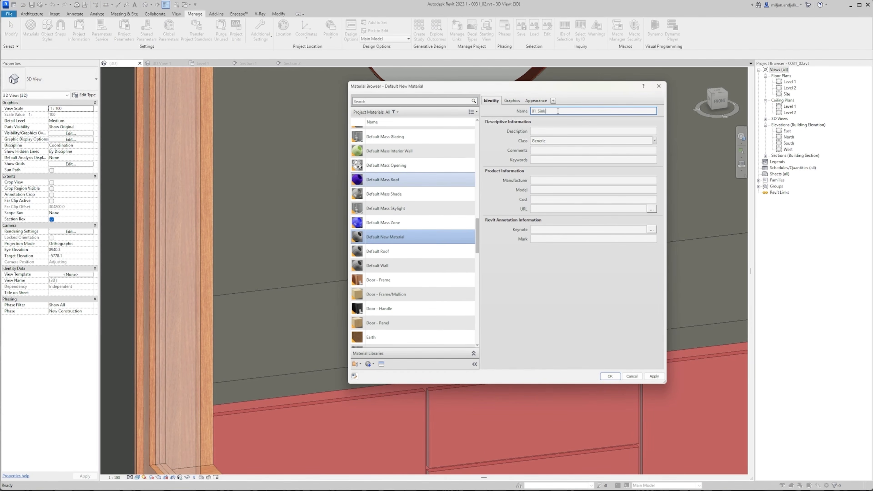
type("_Sink")
key("Return")
Set the 01_Sink material's class to Metal, checking the basin in the reference photo.
left_click(655, 141)
left_click(624, 206)
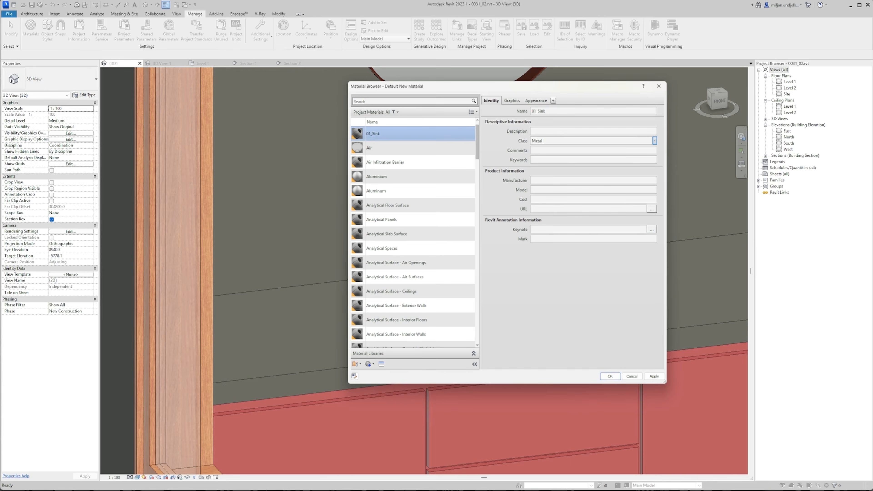
key("alt+Tab")
key("alt+Tab")
left_click(654, 141)
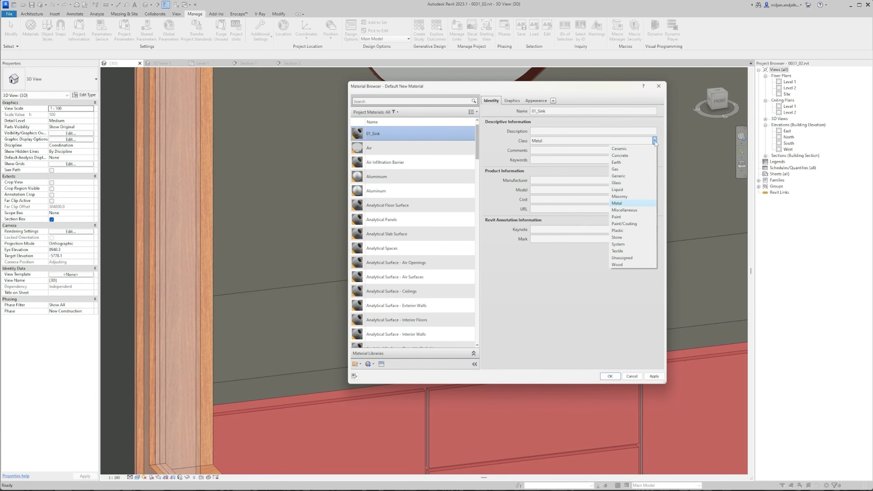
left_click(655, 141)
Set the 01_Sink material's generic appearance color to RGB 5 5 5, checking the basin in the reference photo.
left_click(535, 100)
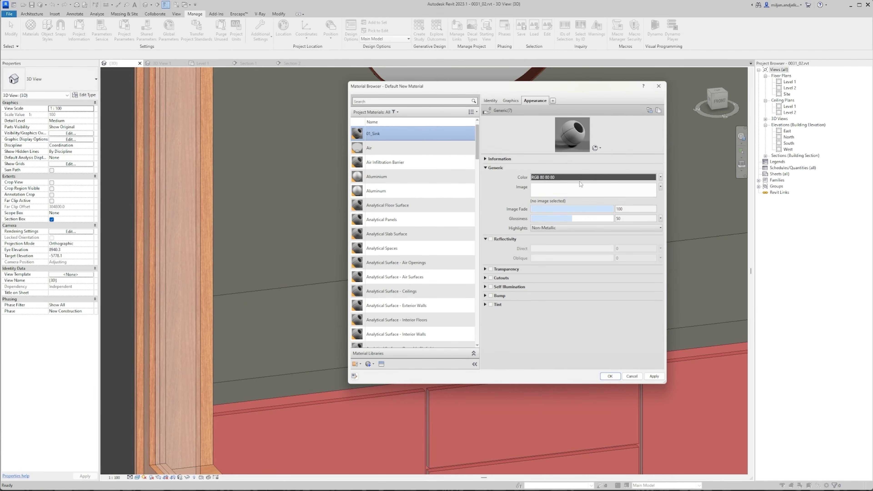
left_click(625, 177)
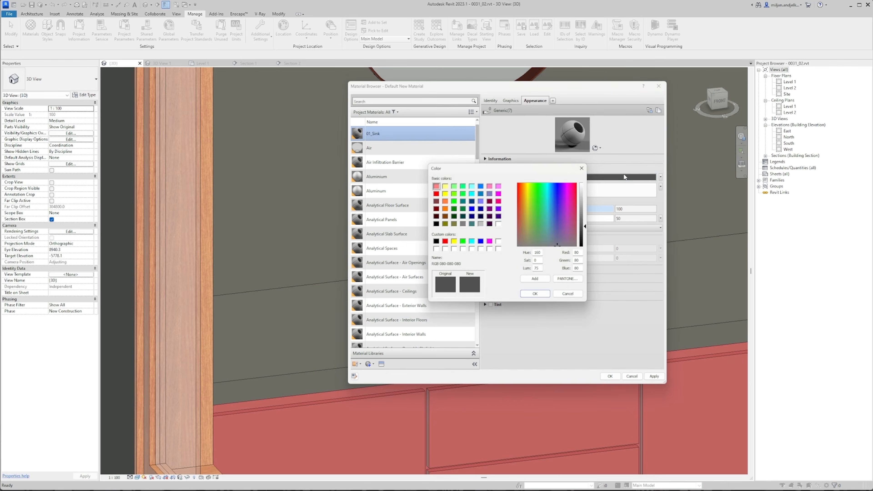
key("alt+Tab")
key("alt+Tab")
type("5")
key("Tab")
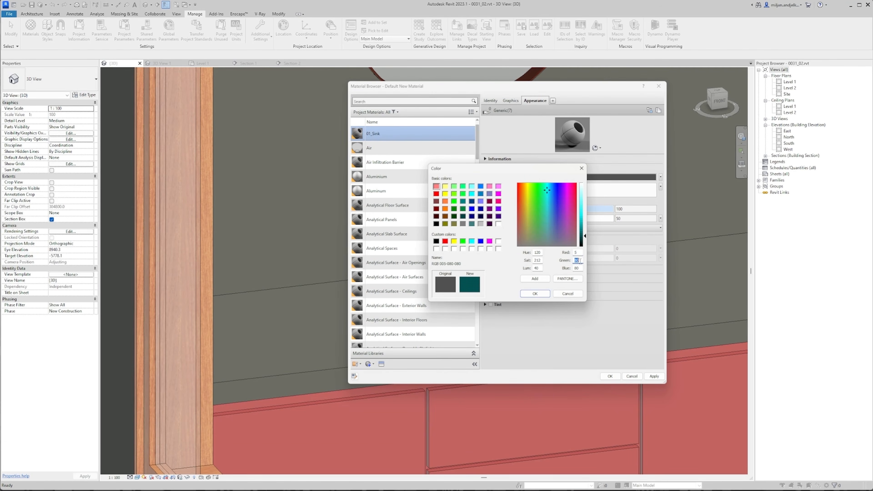
type("55")
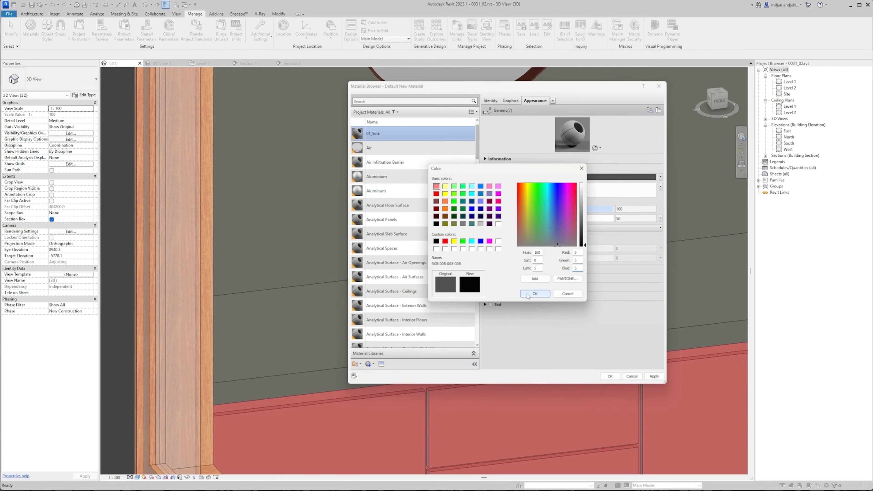
left_click(528, 295)
Give 01_Sink Metallic highlights, enable its reflectivity, and save the material.
left_click(581, 230)
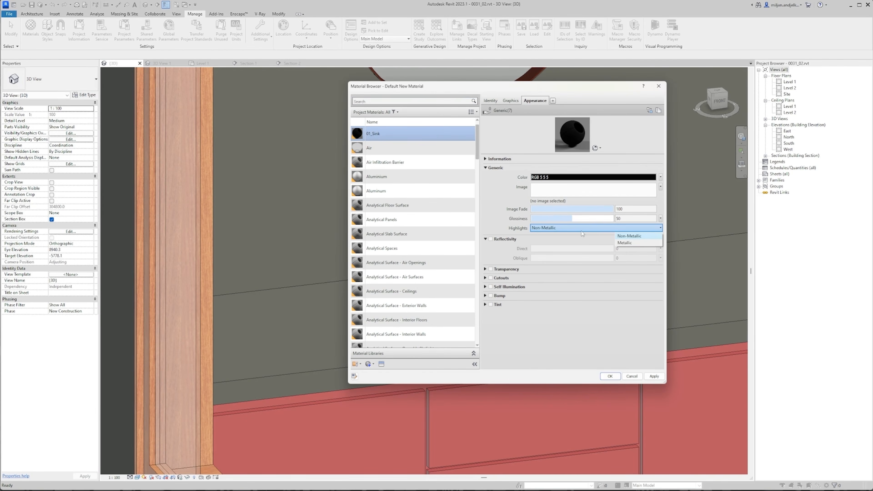
left_click(625, 243)
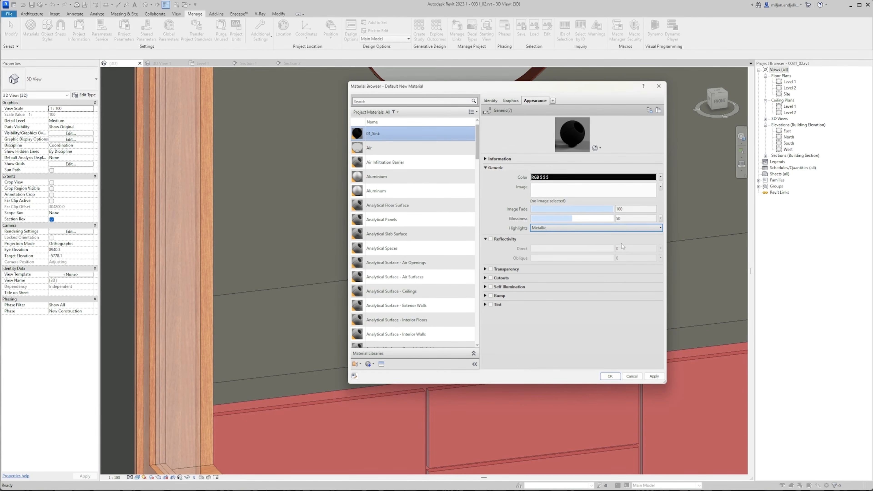
left_click(491, 239)
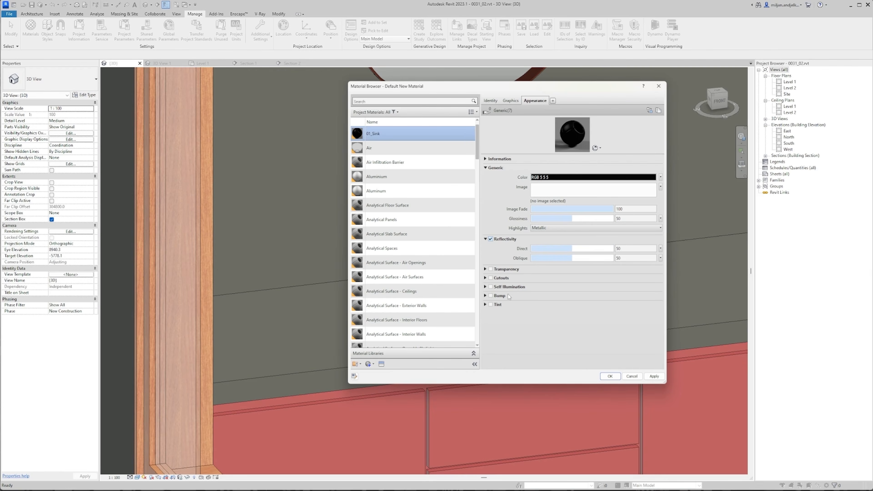
left_click(654, 376)
left_click(610, 376)
Assign the 01_Sink material to the Sink type parameter of the round basin.
left_click(518, 279)
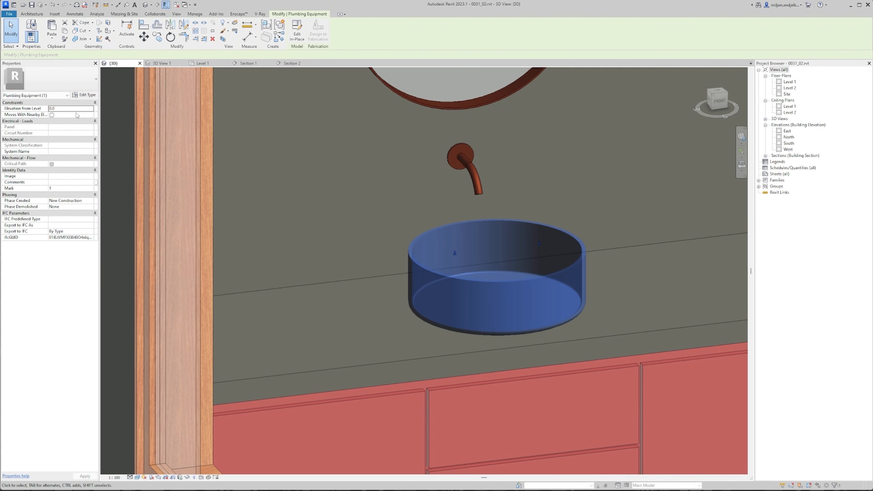
left_click(84, 95)
left_click(594, 144)
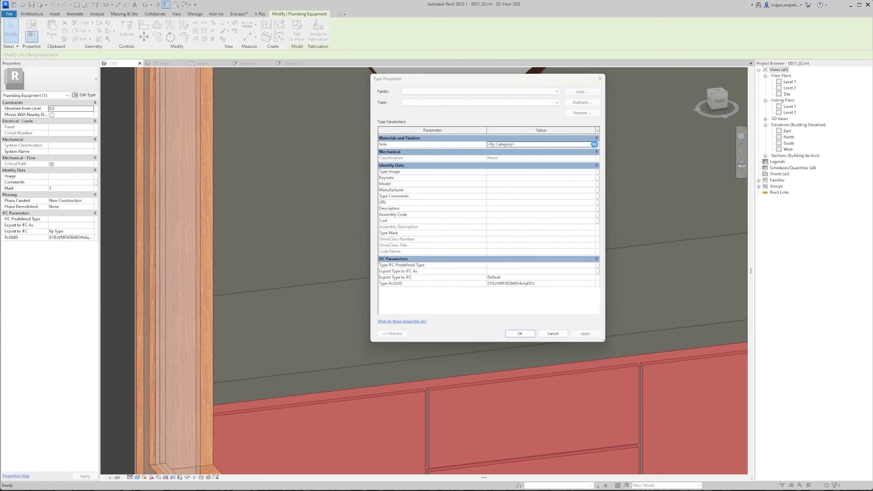
left_click(610, 376)
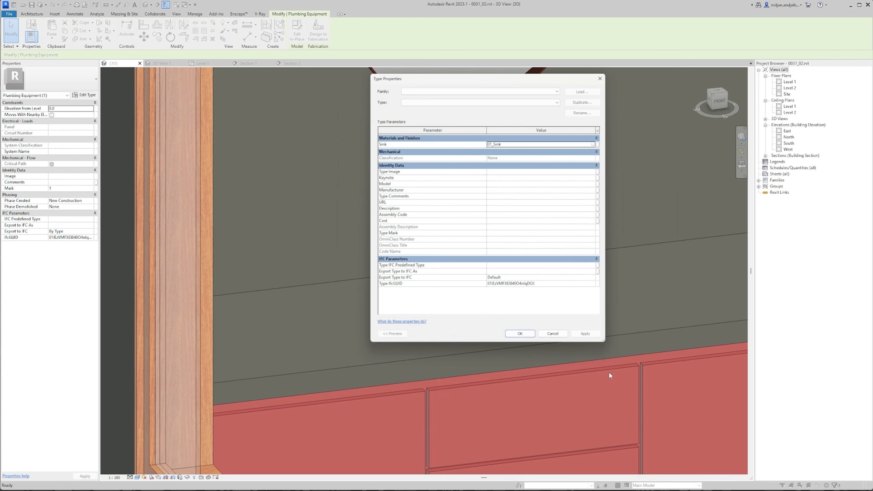
left_click(586, 334)
left_click(523, 333)
key("Escape")
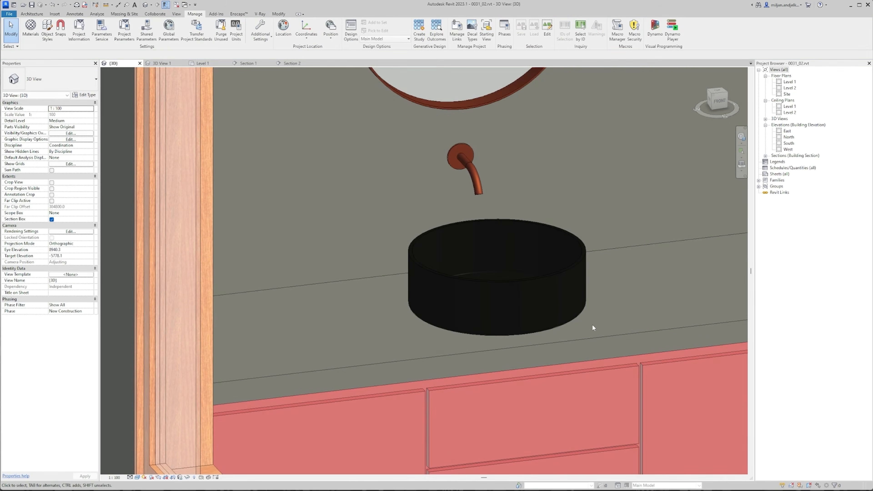
Create a new project material for the wall mirror, name it 01_Mirror, and set its class to Glass.
scroll(523, 341, "up", 1)
scroll(523, 341, "down", 3)
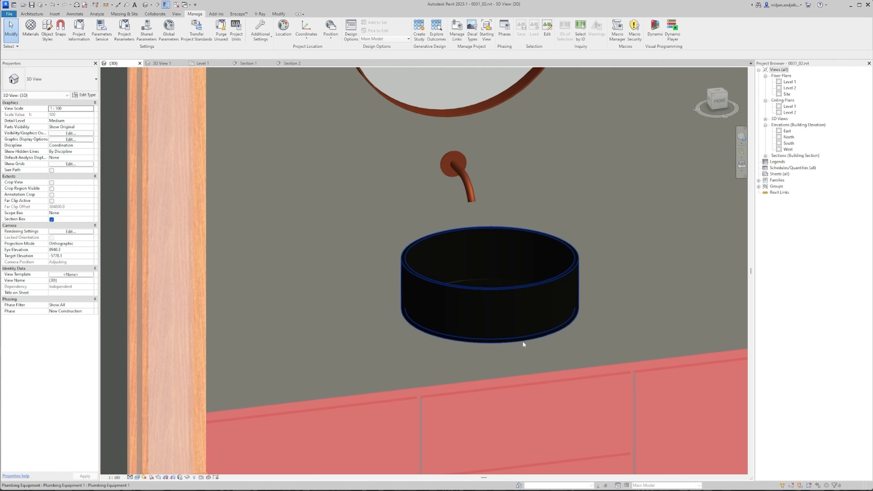
scroll(574, 279, "down", 2)
middle_click_drag(537, 170, 479, 292)
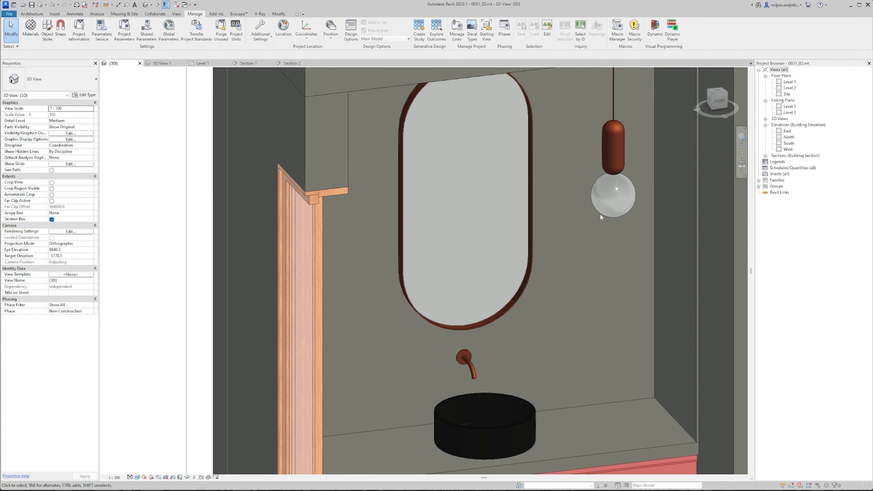
scroll(544, 200, "up", 1)
scroll(545, 192, "down", 1)
middle_click_drag(546, 192, 571, 206)
scroll(542, 169, "up", 1)
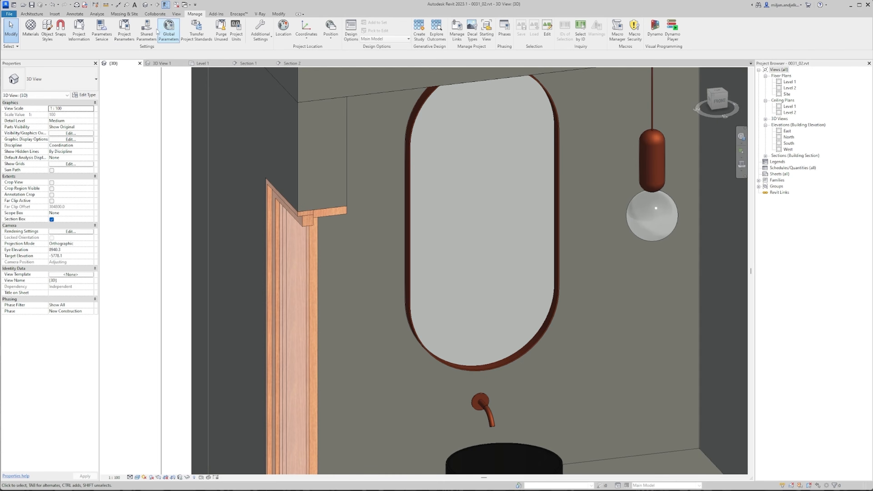
left_click(30, 28)
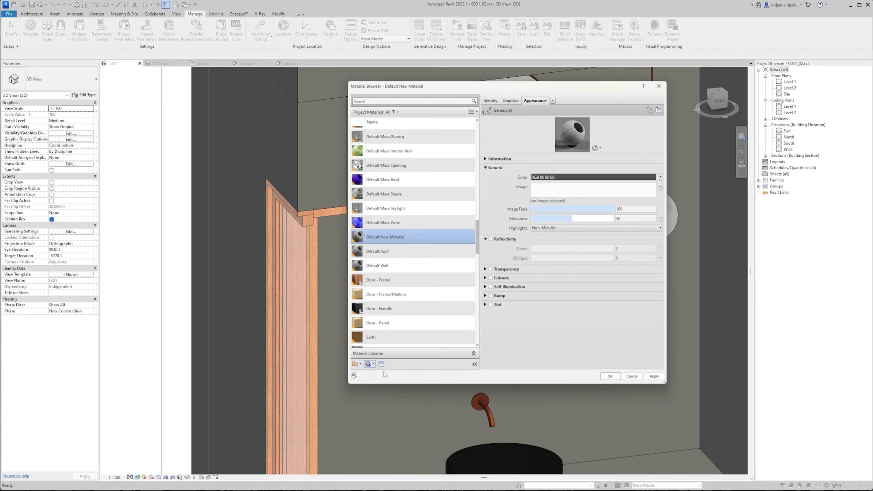
left_click(491, 101)
triple_click(578, 111)
type("01_Mirro")
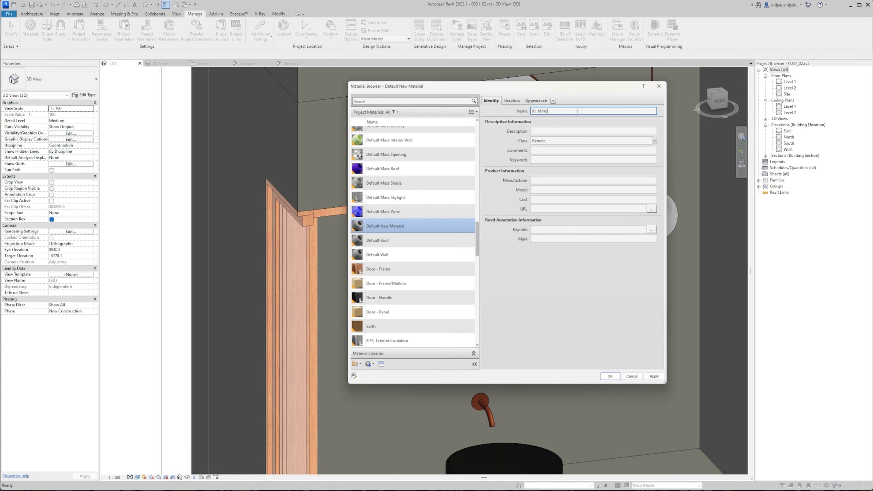
type("r")
key("Return")
left_click(655, 141)
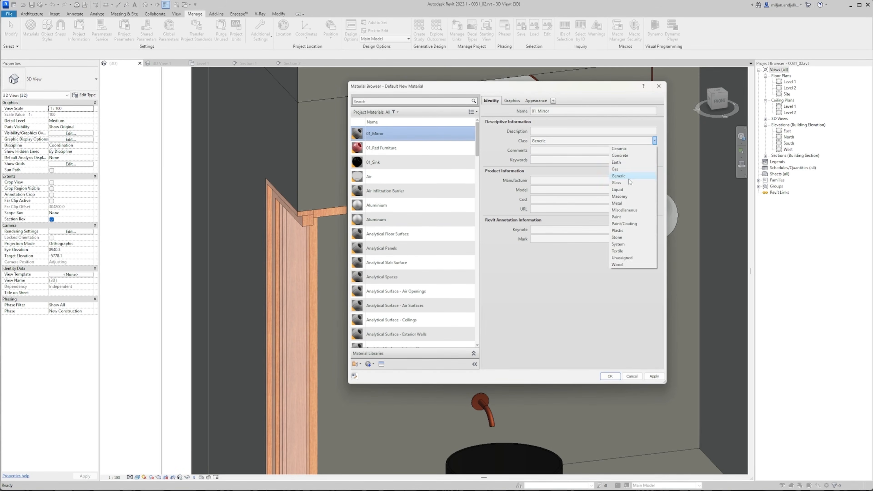
left_click(629, 182)
Set the 01_Mirror appearance to color RGB 0 0 0 with direct and oblique reflectivity of 100, and save the material.
left_click(536, 101)
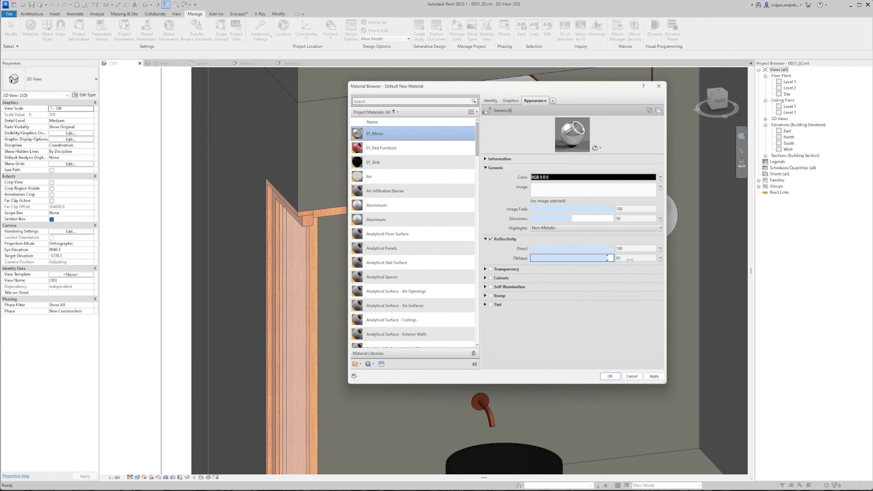
left_click_drag(614, 258, 637, 257)
left_click(654, 376)
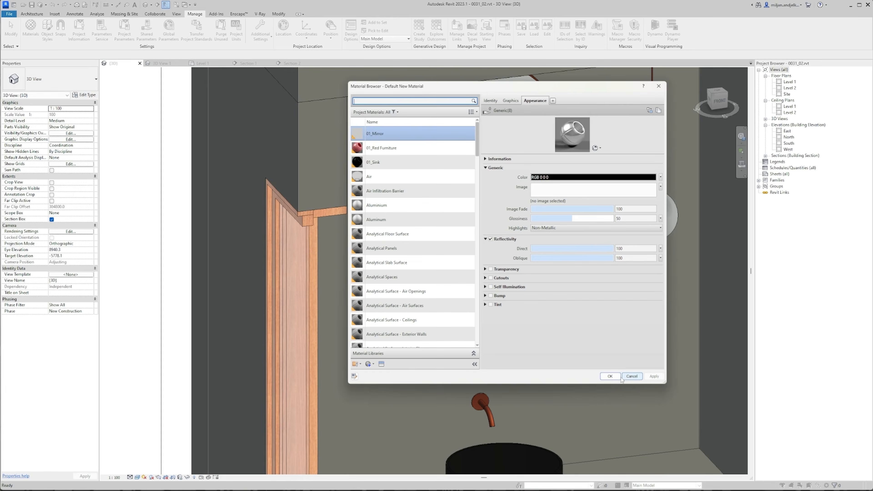
left_click(610, 376)
Assign the 01_Mirror material to the Mirror type parameter of the oval wall mirror.
left_click(550, 313)
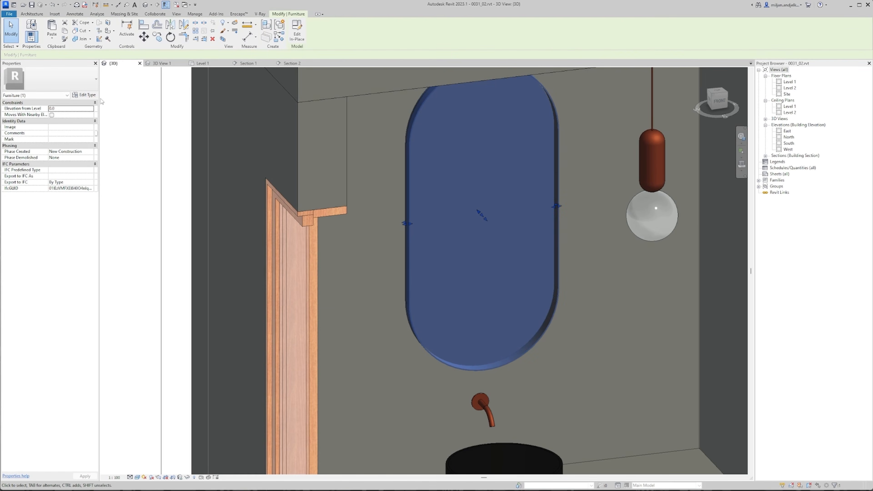
left_click(85, 95)
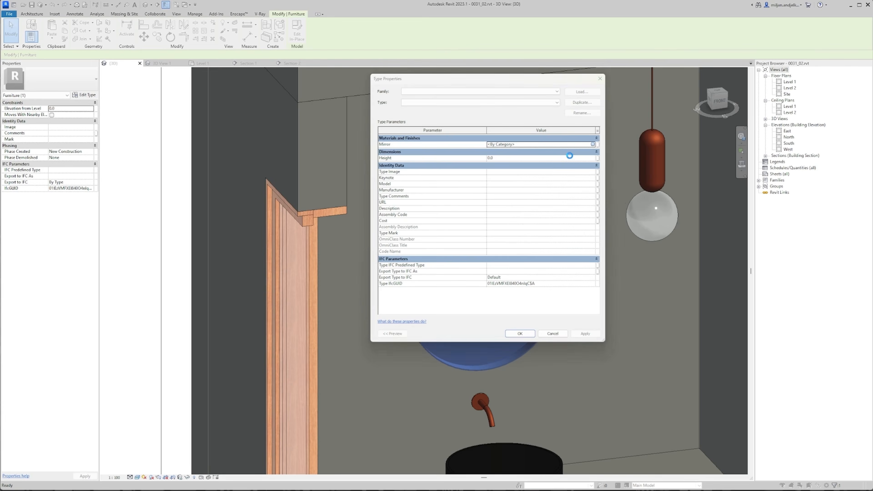
left_click(592, 144)
left_click(611, 378)
left_click(529, 335)
key("Escape")
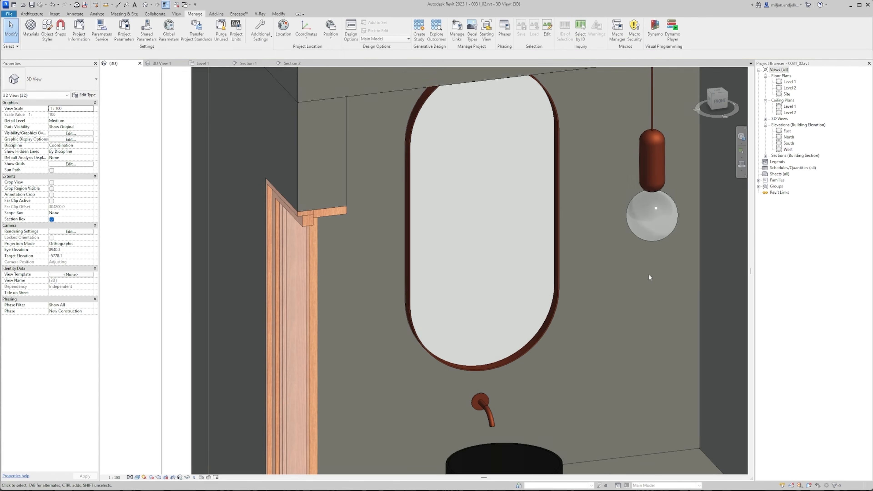
Create a new project material for the pendant lamp's globe, named 01_Light Bulb, with the Generic class.
middle_click_drag(616, 244, 596, 263)
left_click(31, 29)
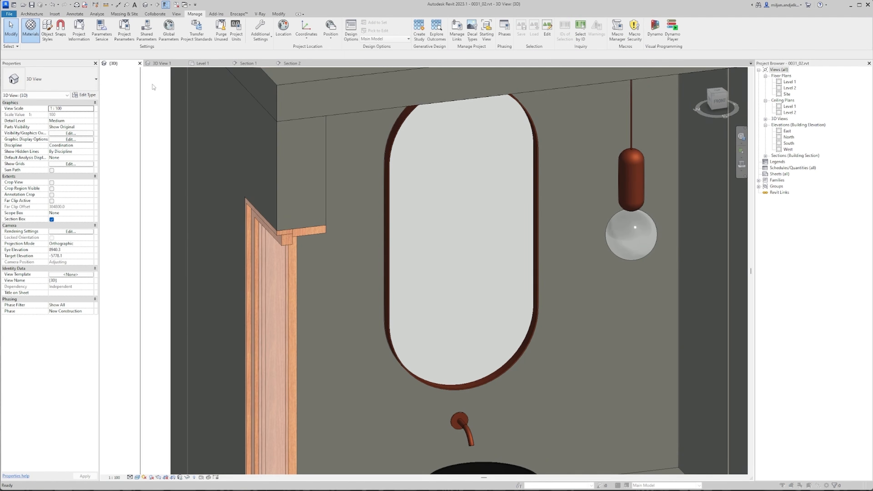
left_click(369, 364)
left_click(387, 374)
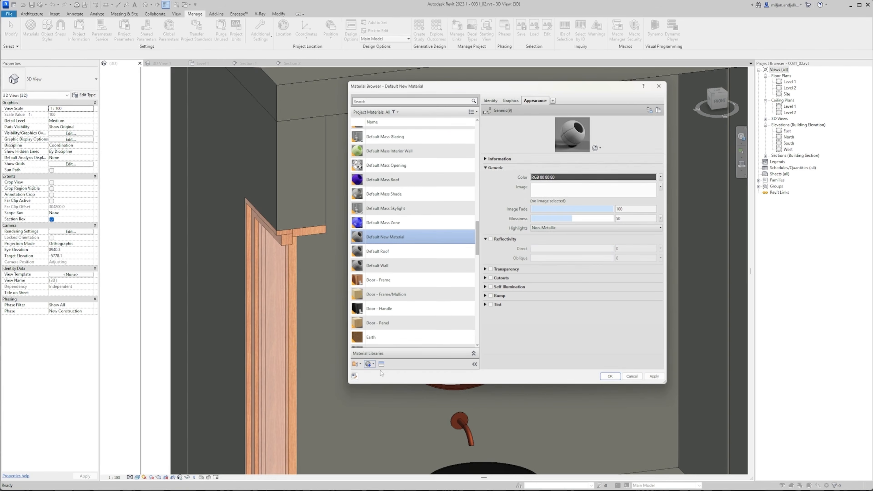
left_click(493, 102)
left_click(544, 112)
type("01_Li")
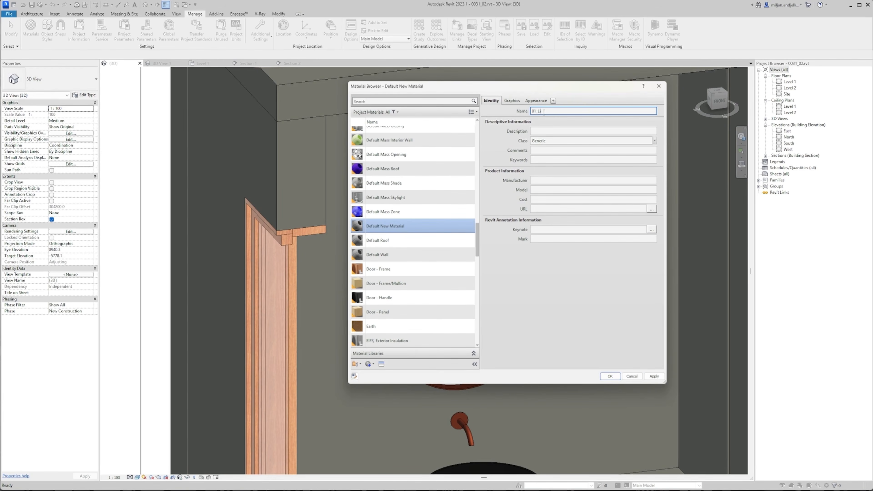
type("ght Bulb")
key("Return")
left_click(654, 141)
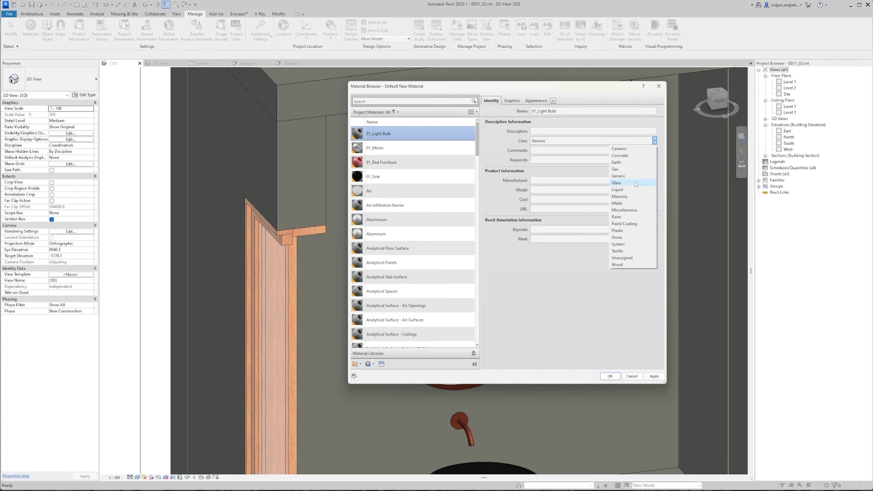
left_click(618, 176)
Enable self illumination on 01_Light Bulb and set its filter color to a warm off-white, RGB 240 234 208.
left_click(535, 101)
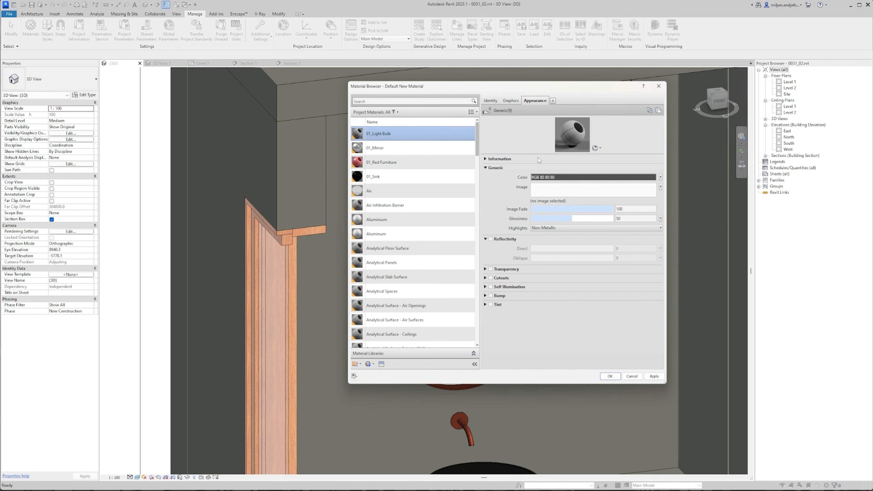
left_click(490, 287)
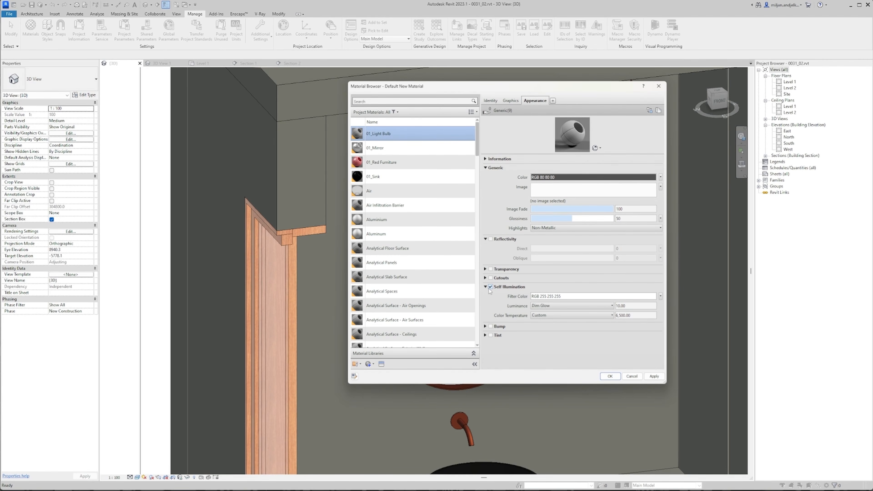
left_click(547, 297)
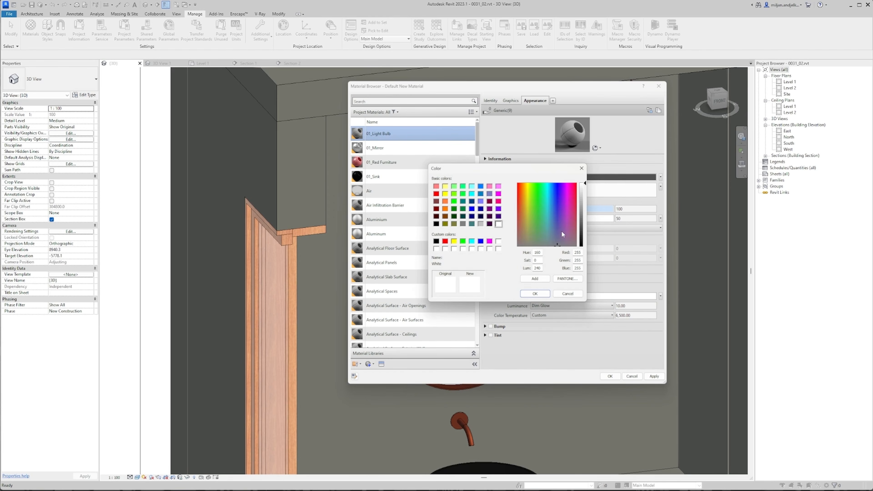
left_click(527, 210)
left_click(582, 206)
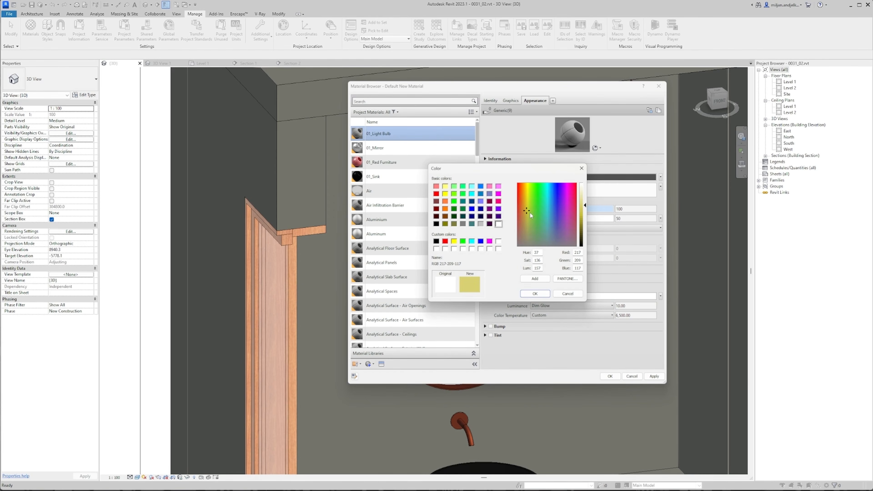
mouse_move(529, 215)
left_mouse_down()
mouse_move(526, 223)
mouse_move(527, 203)
left_mouse_up()
left_click_drag(585, 205, 586, 192)
left_click_drag(527, 219, 526, 214)
left_click_drag(586, 193, 585, 189)
left_click(540, 294)
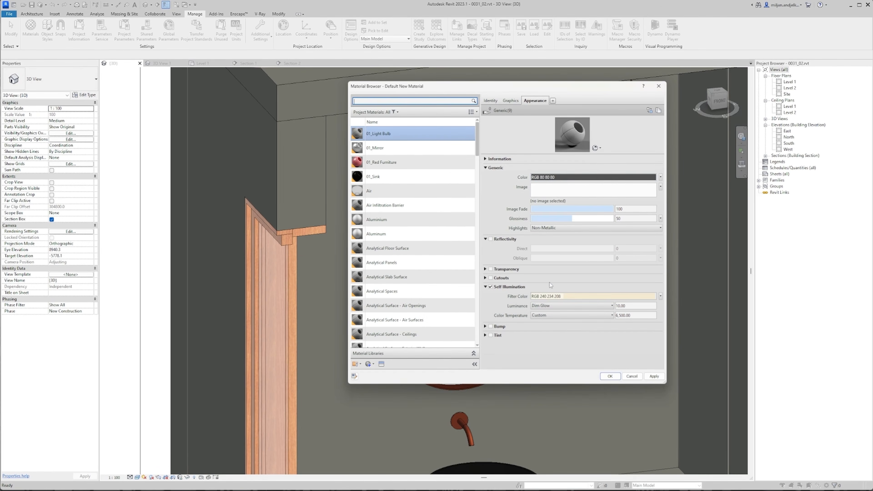
Set the 01_Light Bulb material's generic appearance color to white, RGB 255 255 255.
left_click(619, 177)
left_click(499, 224)
left_click(536, 293)
Set the 01_Light Bulb self illumination to a luminance of 250 and a color temperature of 4,000, and save the material.
double_click(645, 306)
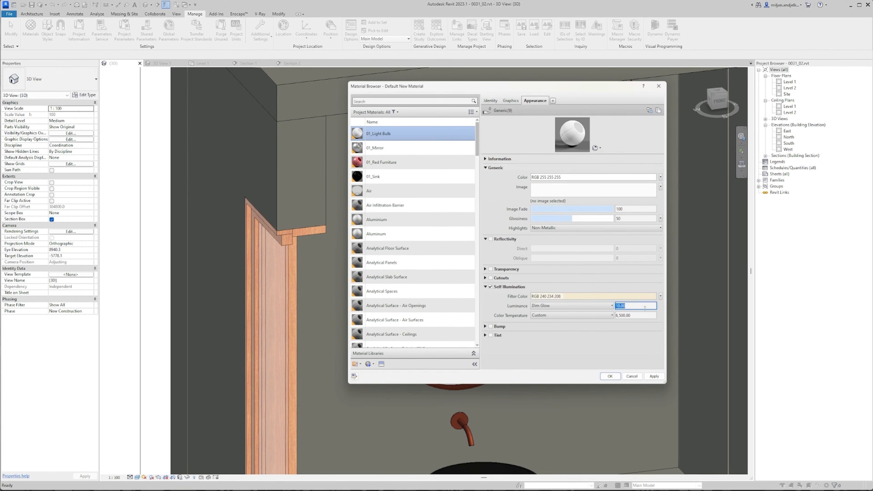
type("250")
key("Return")
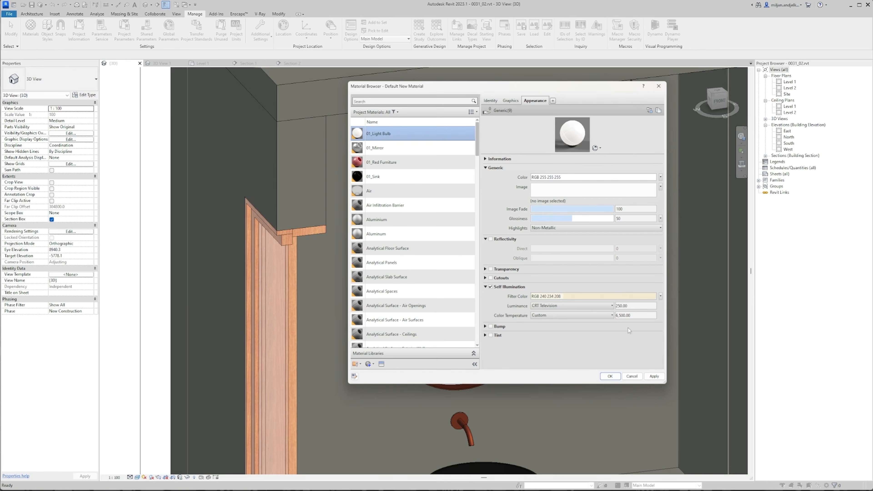
double_click(634, 316)
type("4,000")
key("Return")
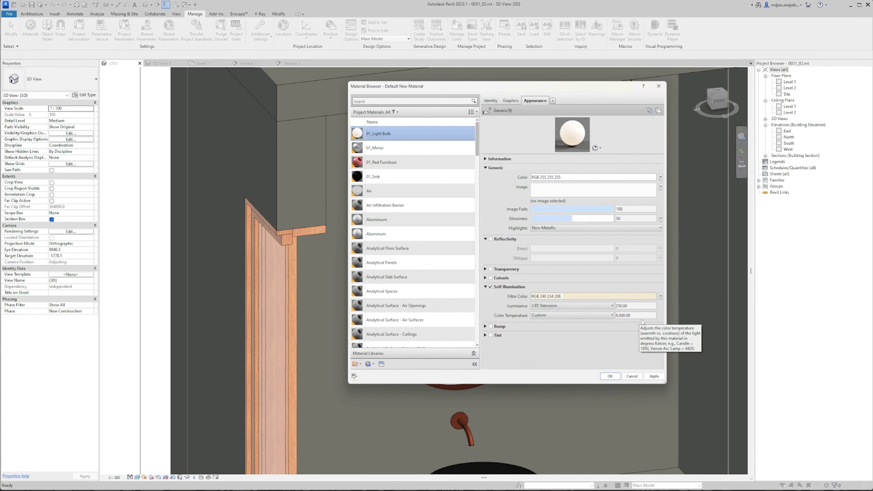
left_click(610, 376)
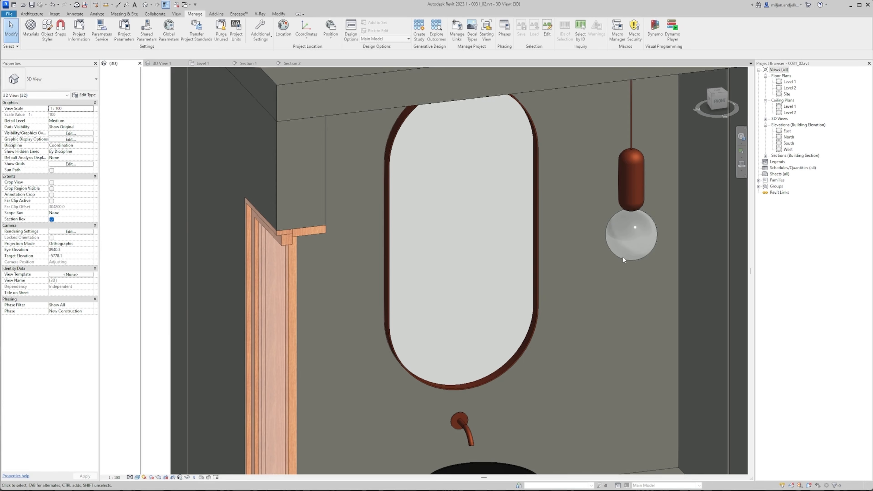
Assign the 01_Light Bulb material to the pendant lamp type's Light parameter and close the reference photo.
left_click(632, 212)
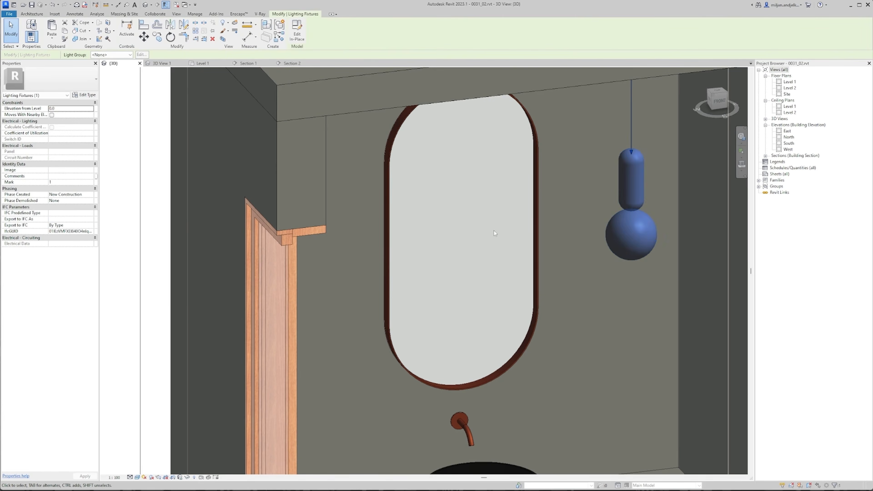
left_click(85, 95)
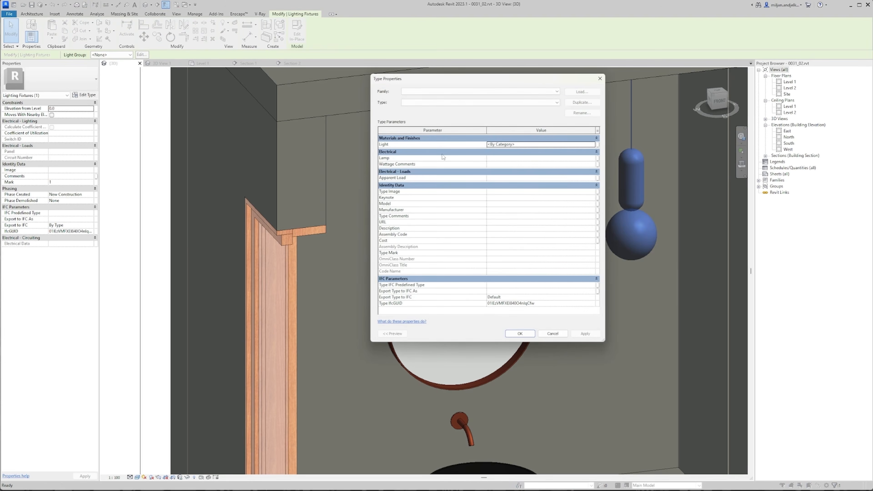
left_click(593, 144)
left_click(599, 372)
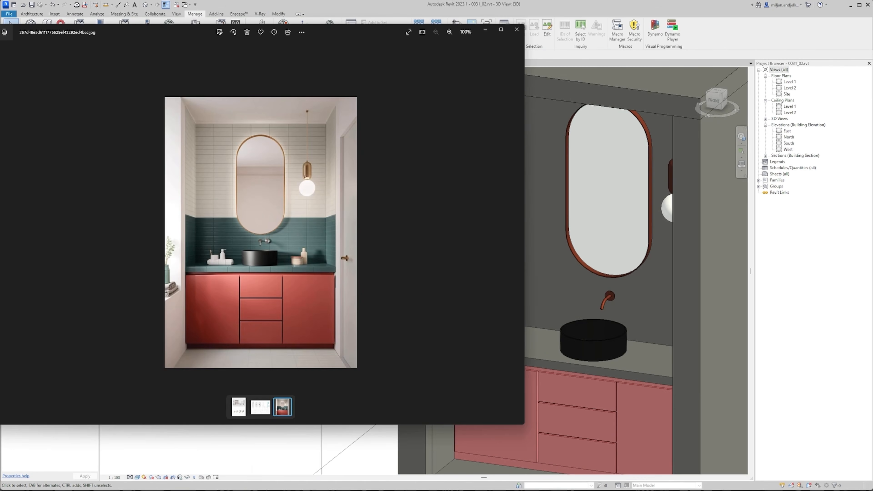
left_click(517, 29)
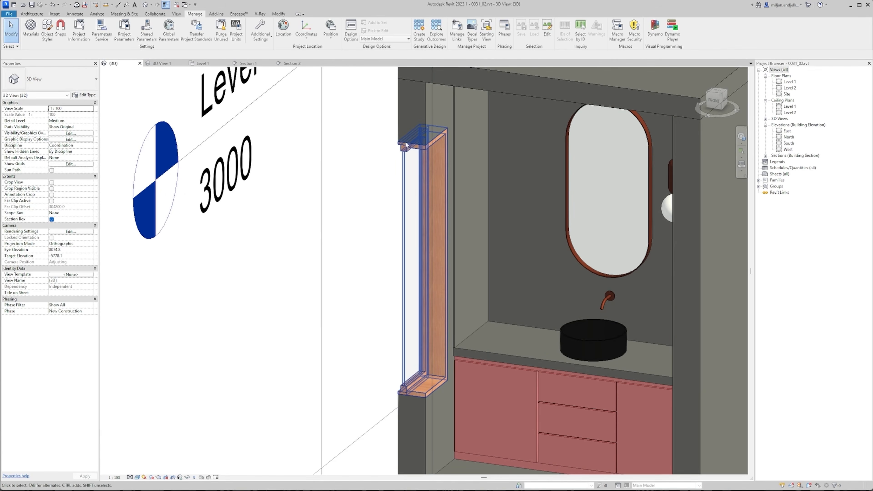
Open the material selection for the Frame Exterior Material of the M_Fixed 1400 x 1800mm window type.
scroll(425, 396, "up", 5)
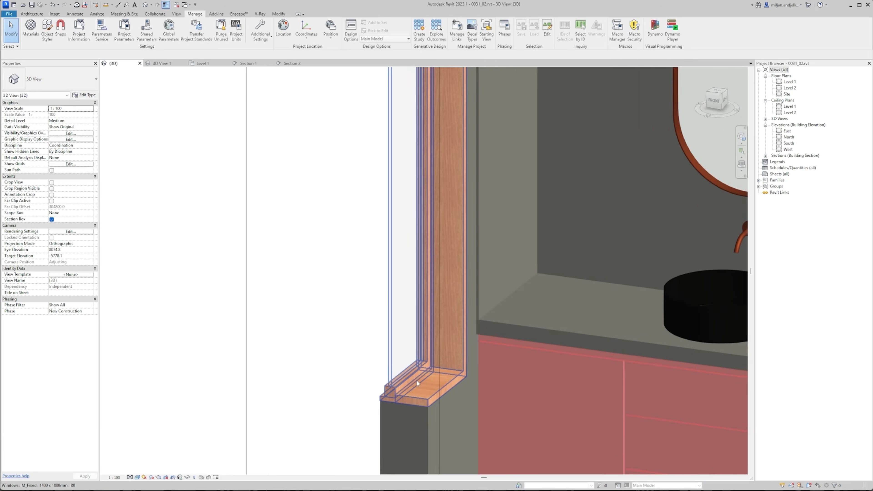
left_click(376, 387)
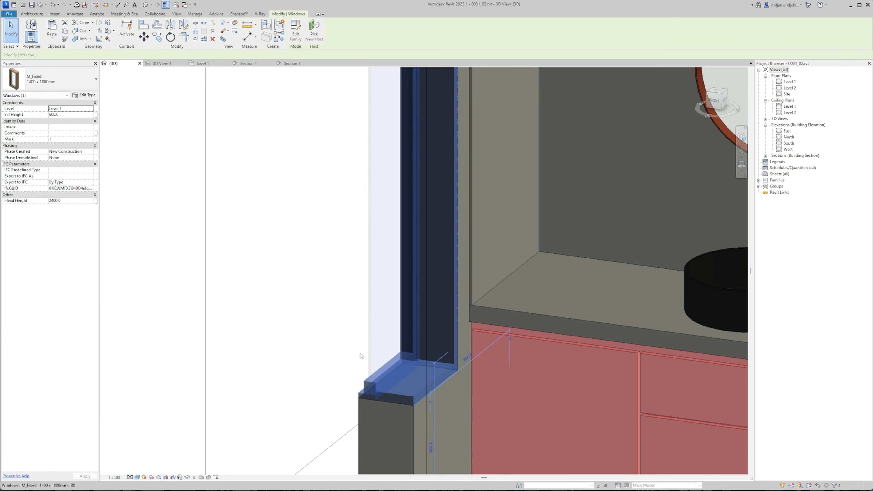
scroll(362, 252, "down", 3)
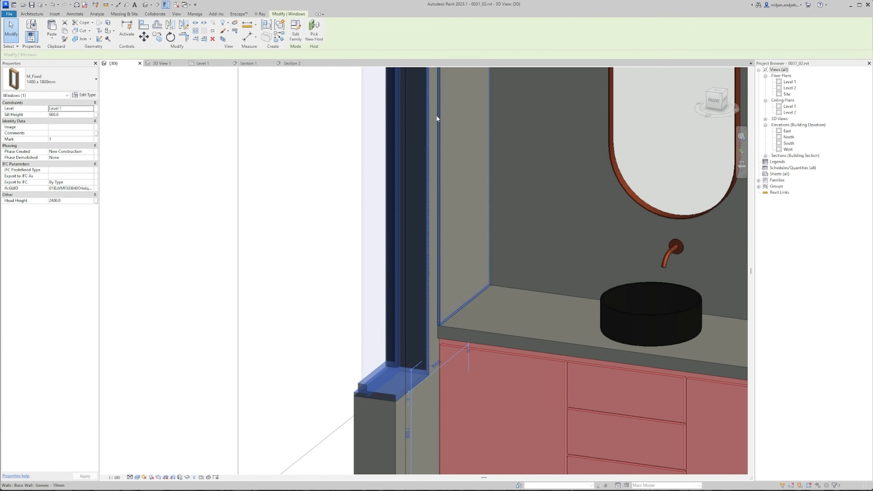
middle_click_drag(398, 274, 388, 294)
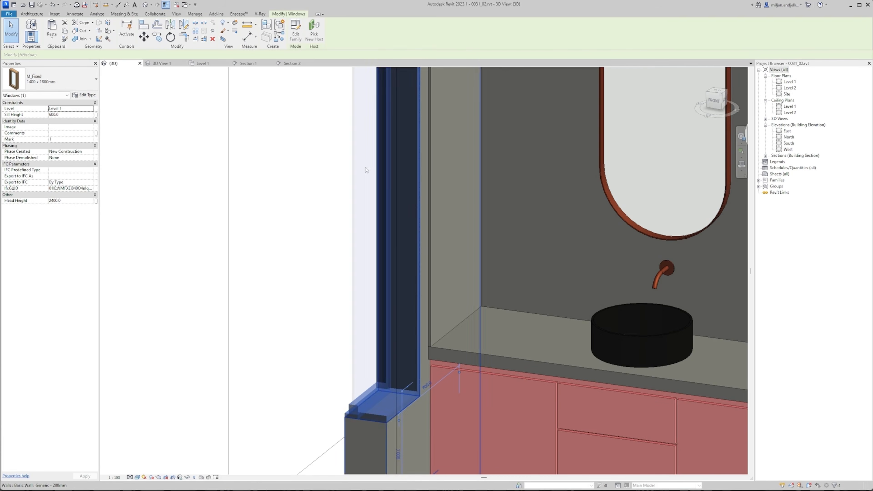
left_click(85, 95)
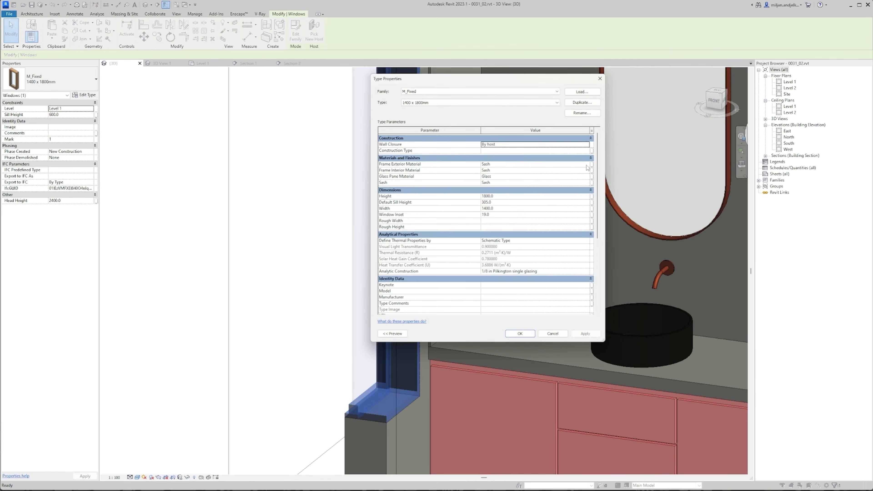
left_click(591, 164)
Create a new project material named 01_White Color, keeping the Generic class.
left_click(369, 364)
left_click(385, 371)
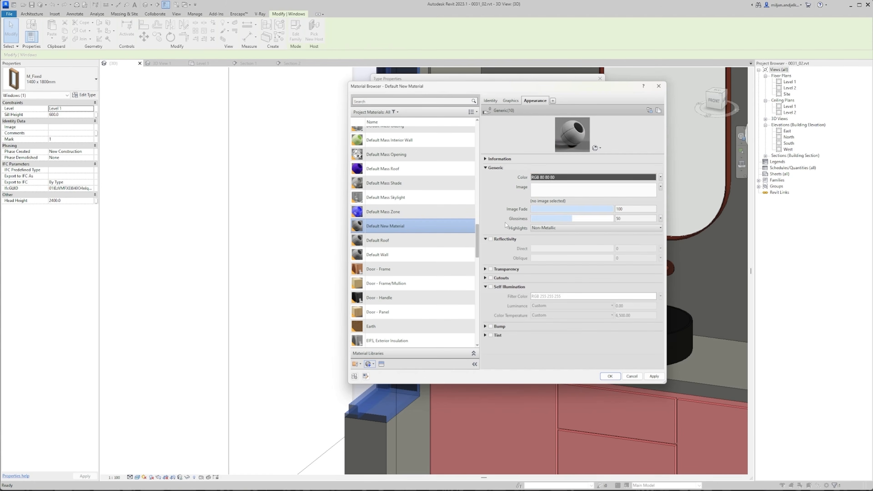
left_click(491, 101)
triple_click(555, 111)
type("01_Whit")
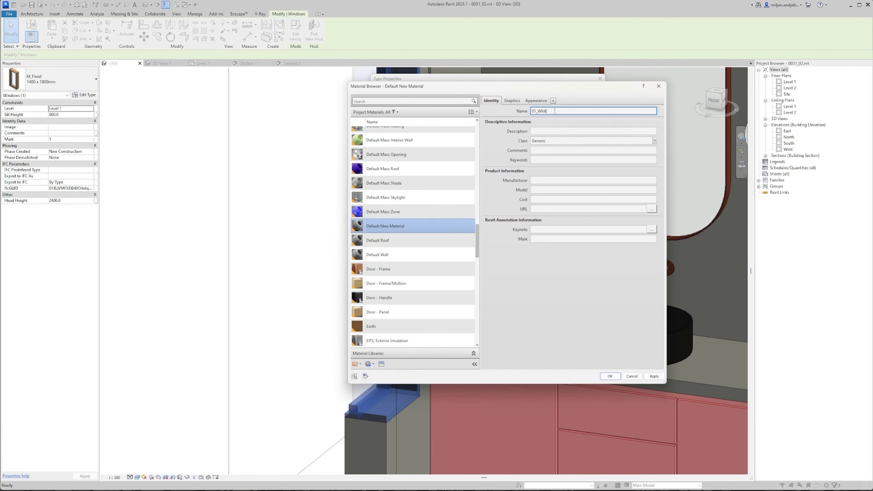
type("e Color")
key("Return")
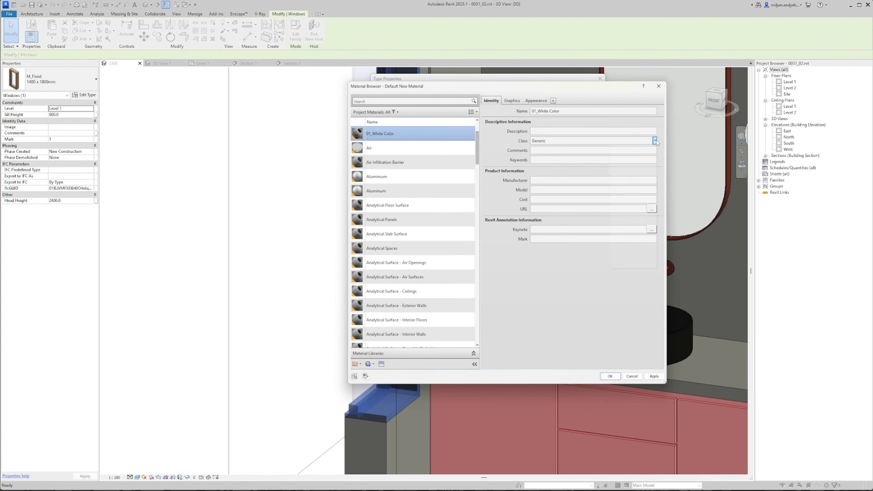
left_click(655, 140)
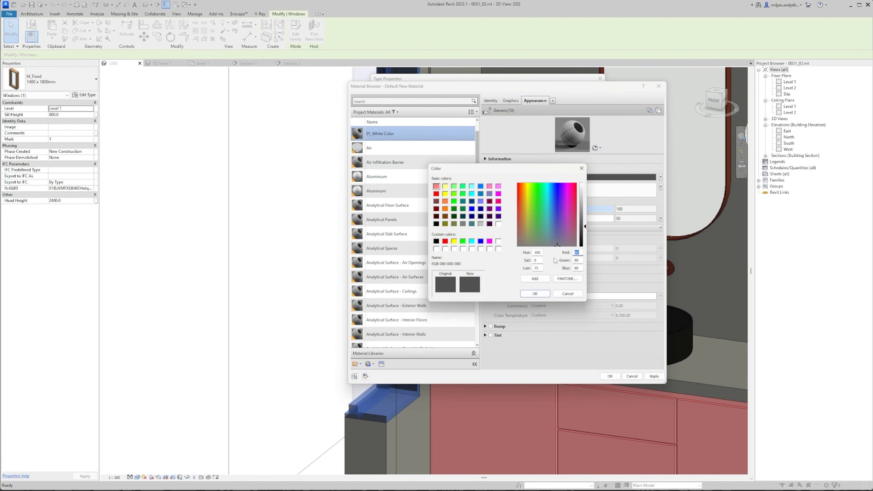
Set the 01_White Color material's generic appearance color to RGB 210 210 210.
type("210")
key("Tab")
type("210")
key("Tab")
type("210")
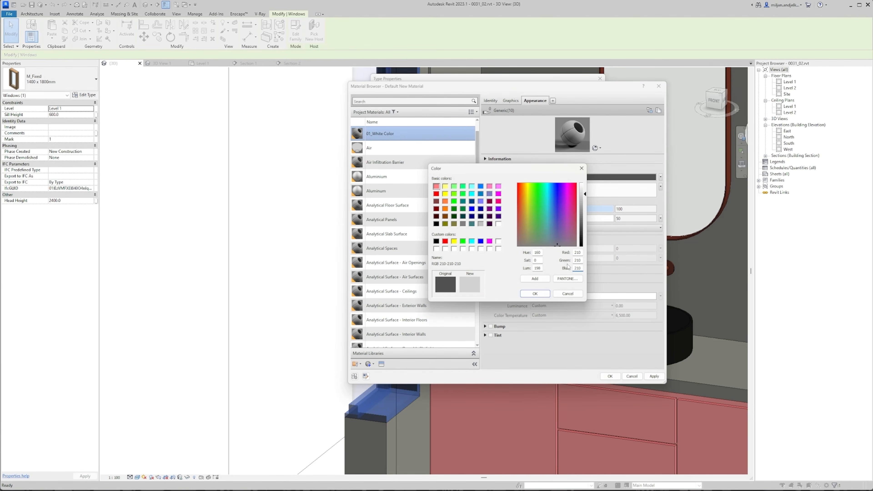
left_click(535, 294)
Enable reflectivity on 01_White Color with direct and oblique both 10, and assign the material to the window's exterior frame.
left_click(491, 239)
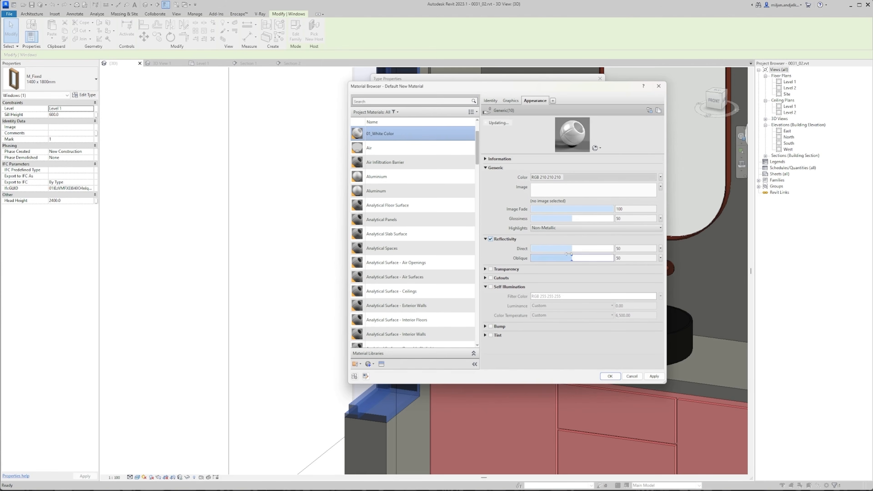
double_click(631, 248)
type("10")
key("Tab")
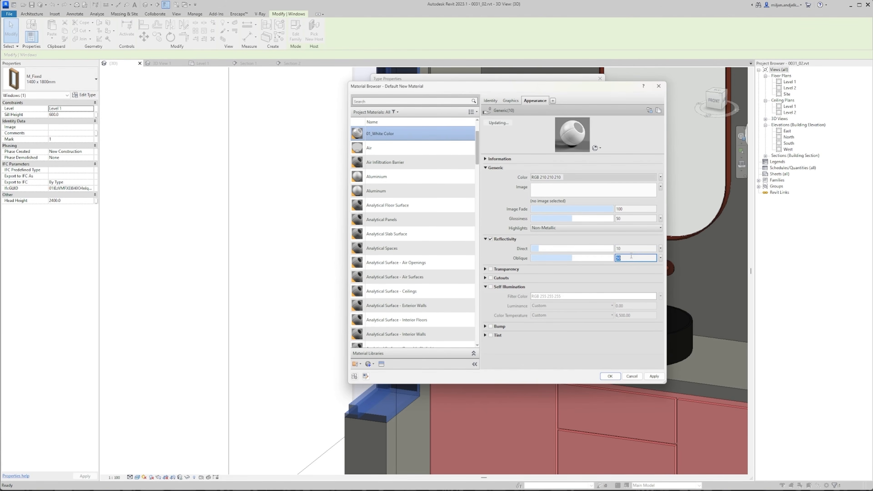
type("10")
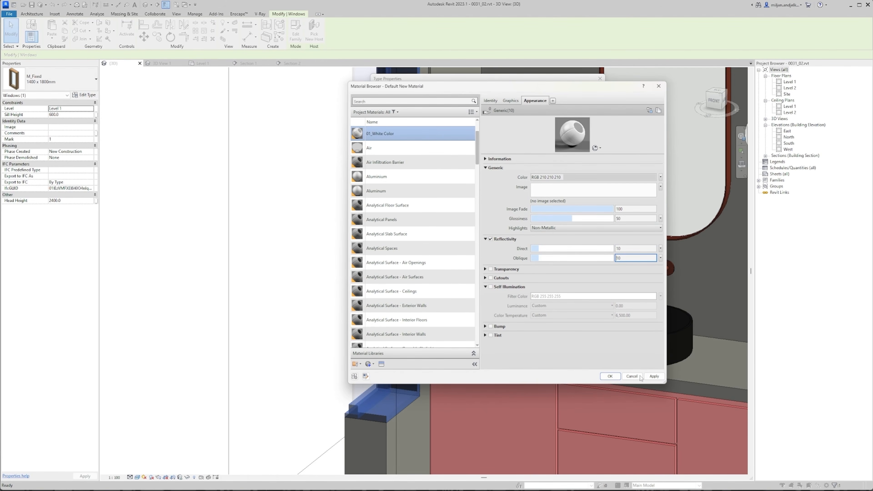
left_click(655, 376)
left_click(617, 378)
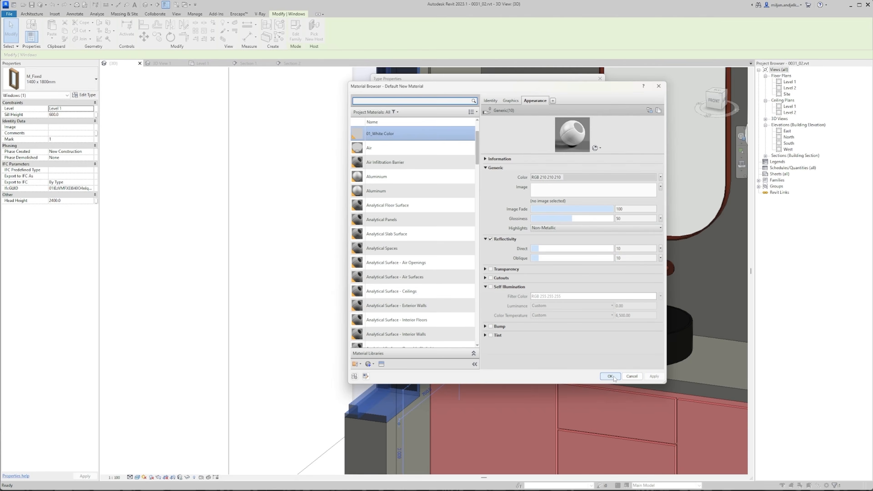
Copy 01_White Color to the window type's Frame Interior Material and Sash parameters and apply the changes.
left_click(546, 165)
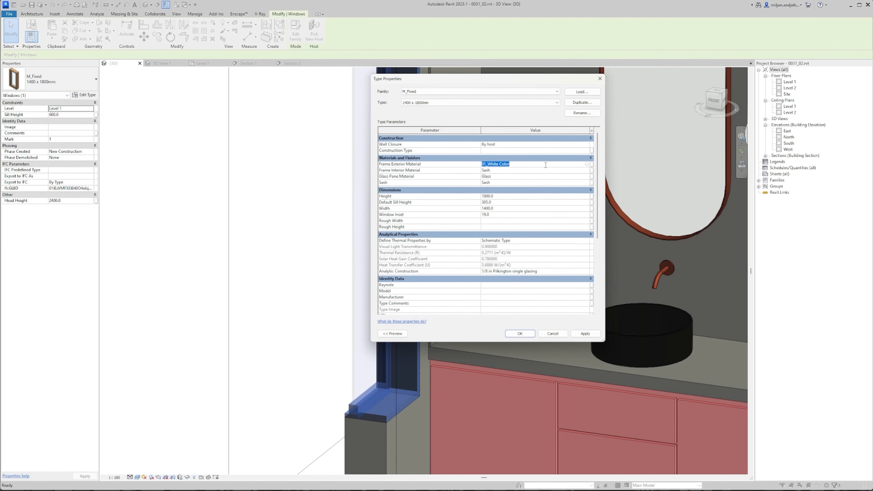
key("ctrl+c")
left_click(520, 171)
key("ctrl+v")
left_click(516, 181)
key("ctrl+v")
left_click(585, 333)
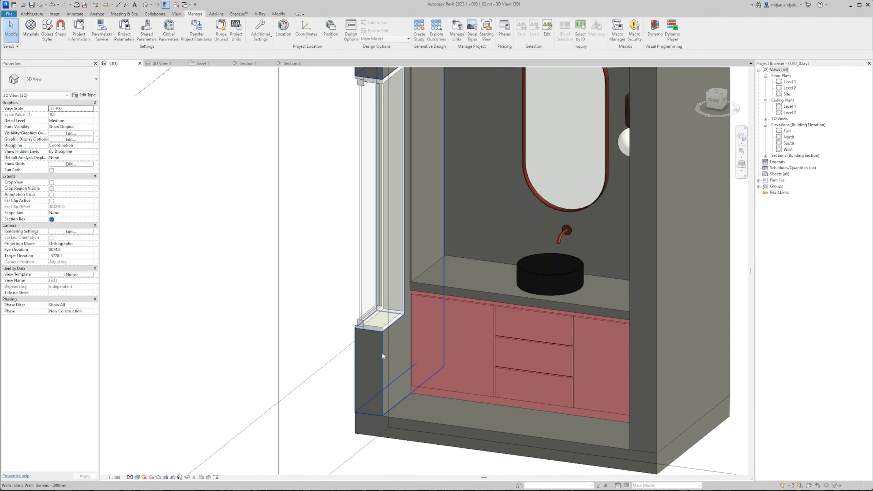
Select all Generic - 200mm walls and set their type's structure layer material to 01_White Color.
left_click(382, 353)
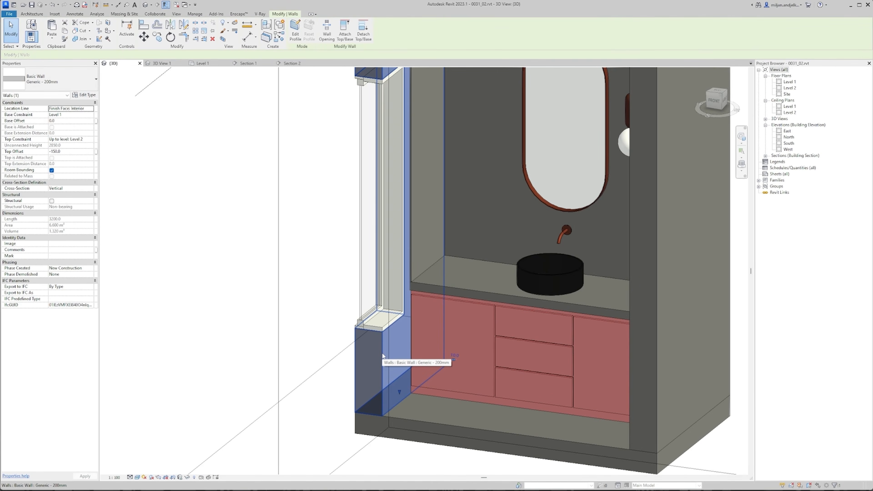
right_click(383, 356)
mouse_move(430, 243)
left_click(526, 255)
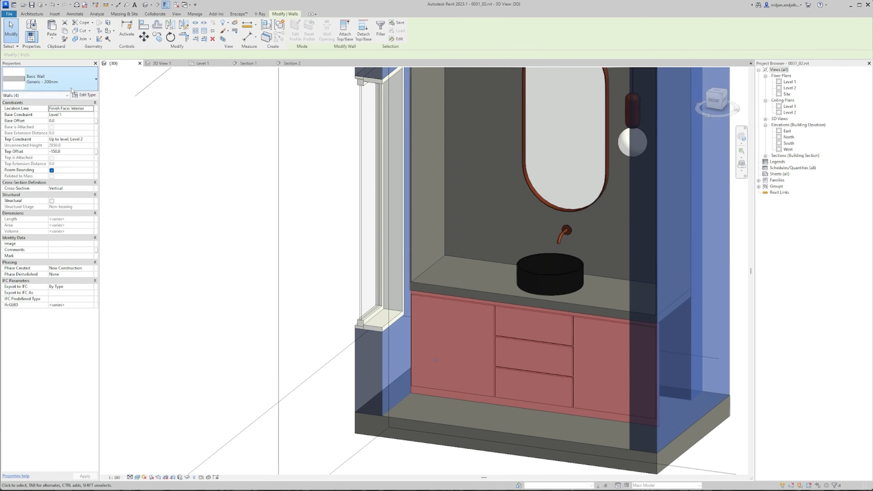
left_click(84, 95)
left_click(536, 145)
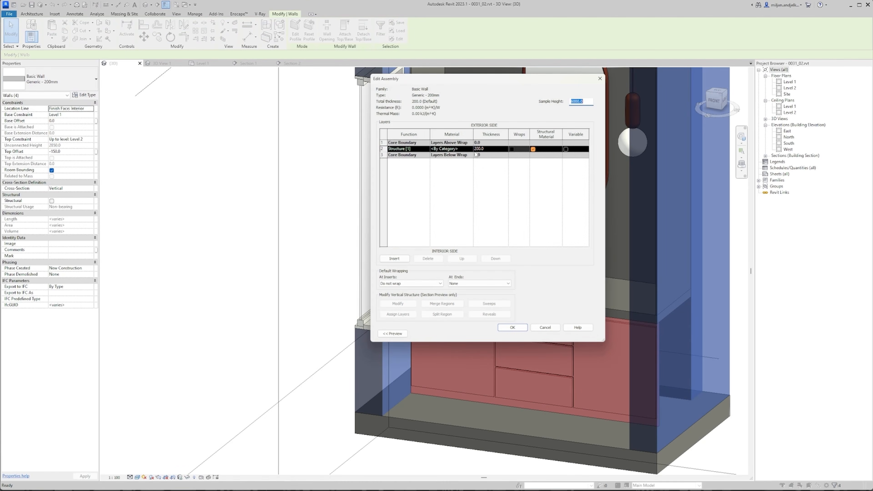
left_click(463, 149)
key("ctrl+v")
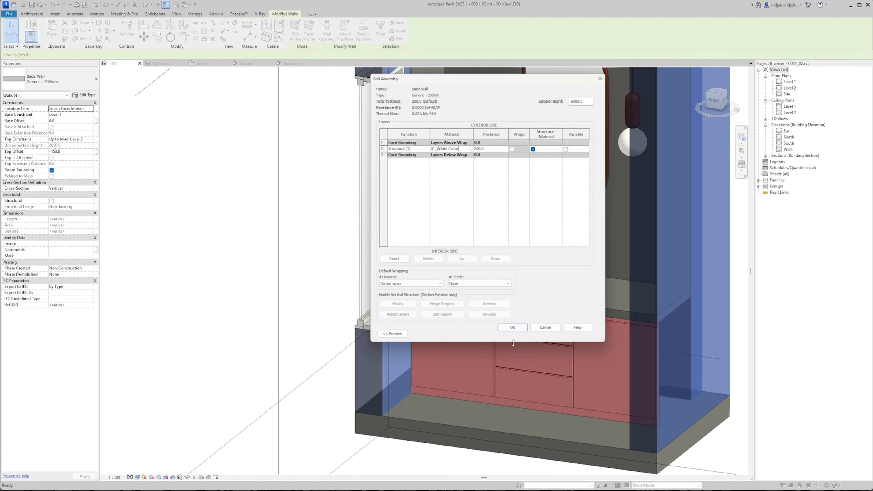
left_click(512, 328)
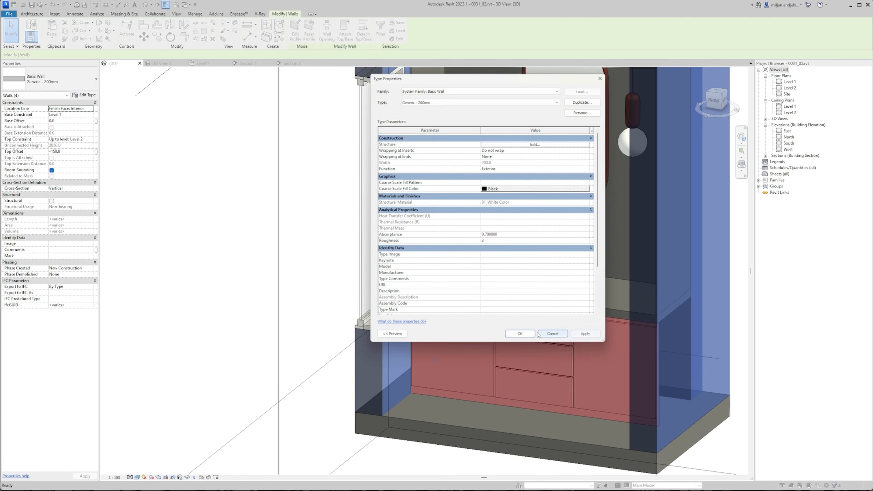
left_click(520, 333)
left_click(504, 431)
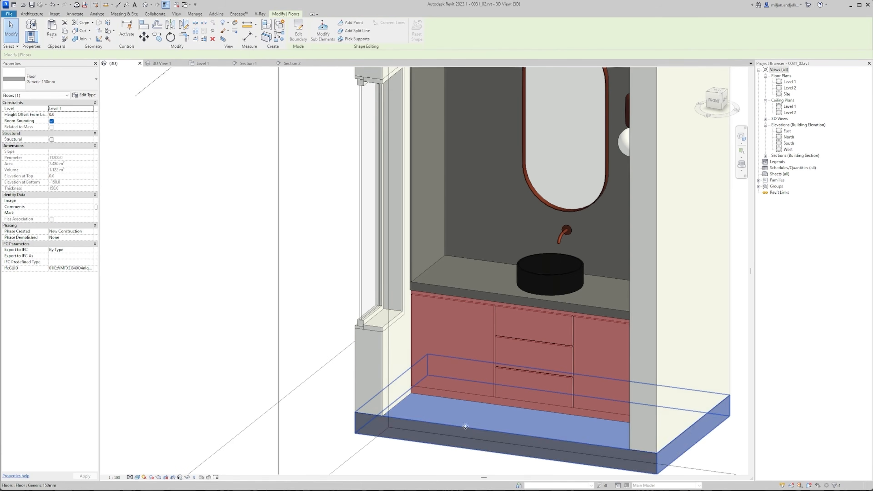
left_click(89, 96)
left_click(539, 143)
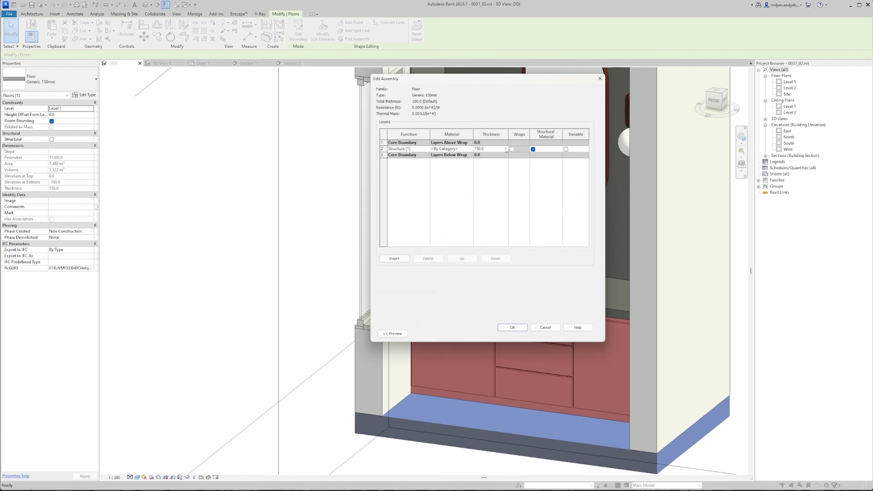
left_click(469, 149)
key("Escape")
key("Escape")
key("Escape")
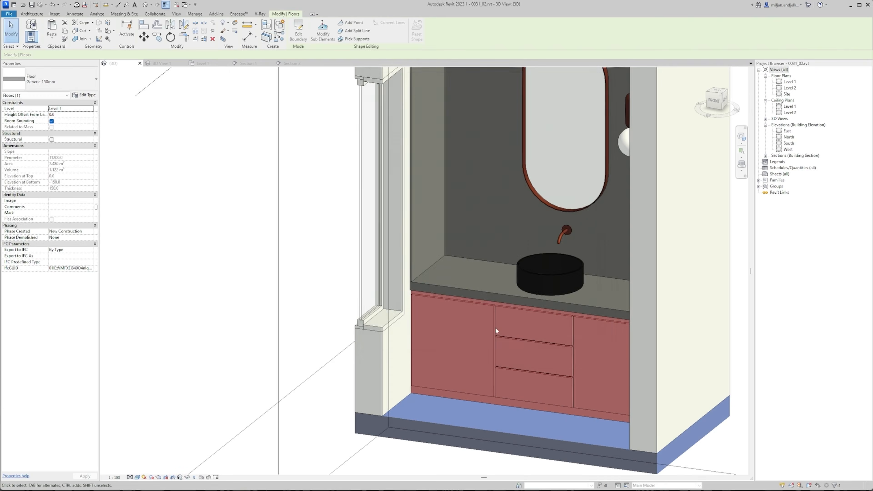
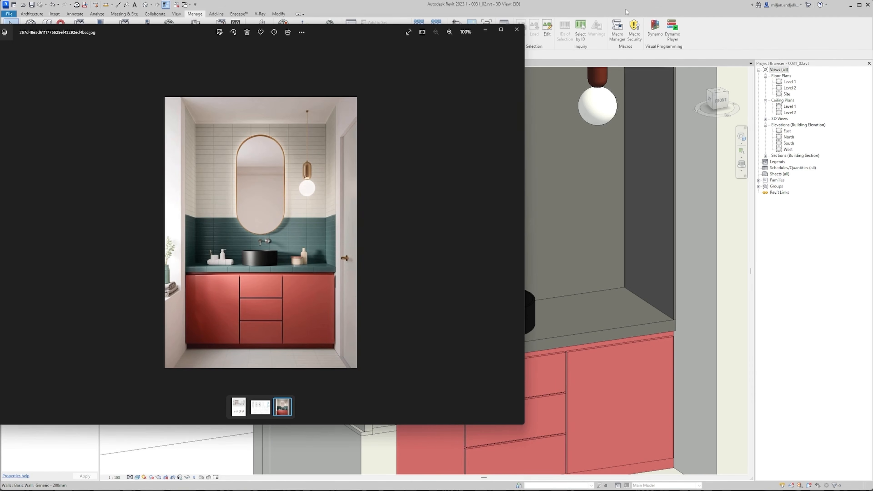
Close the reference photo and create a new project material named 01_Ceramic White with the Generic class.
left_click(517, 29)
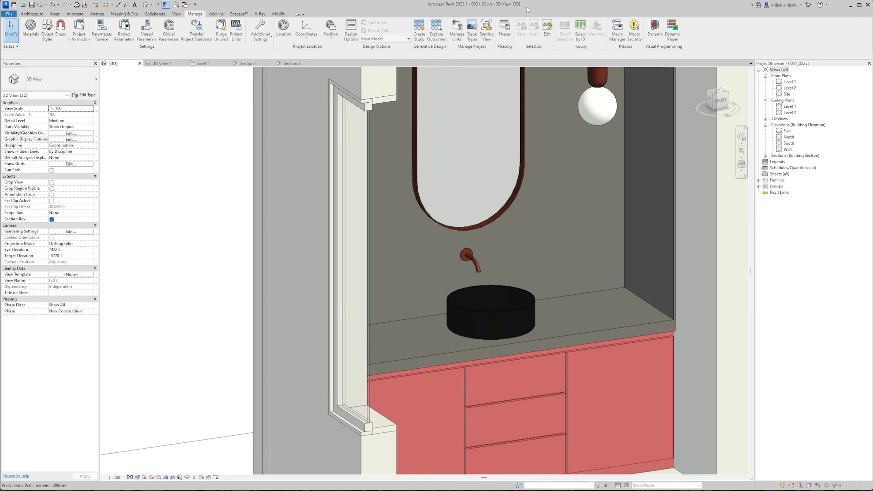
left_click(31, 28)
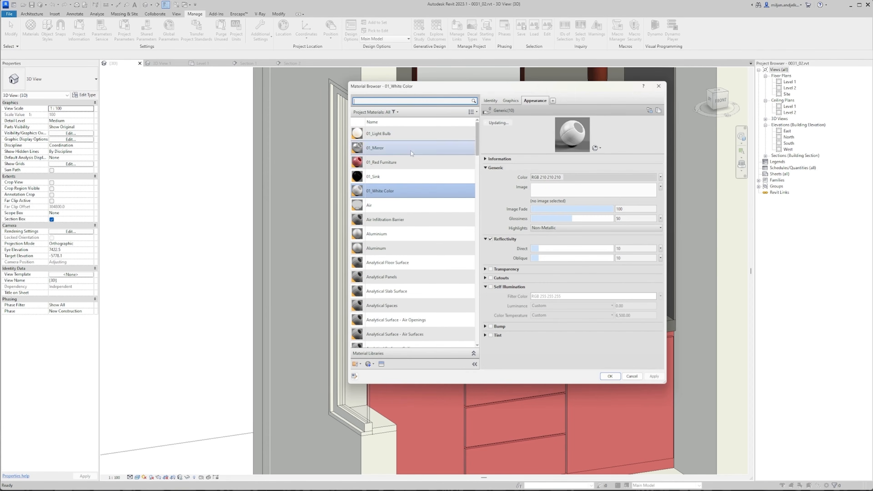
left_click(370, 365)
left_click(375, 373)
left_click(491, 101)
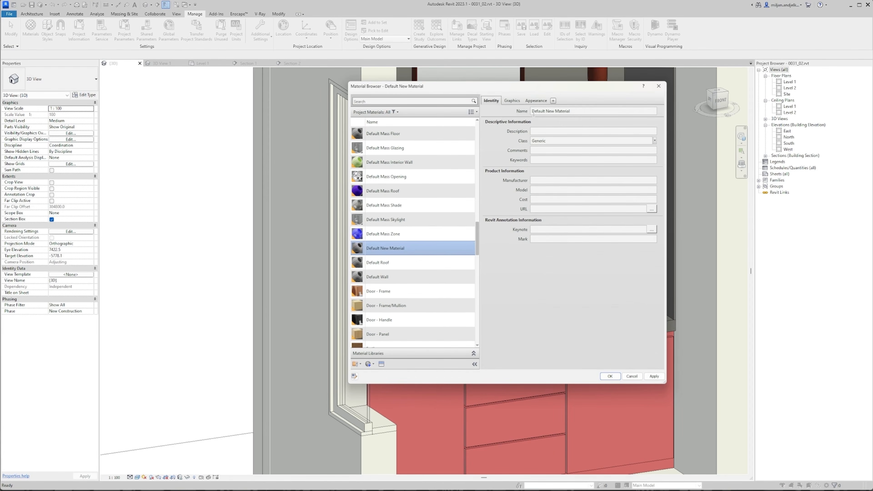
left_click_drag(532, 111, 566, 110)
type("01_Cerami")
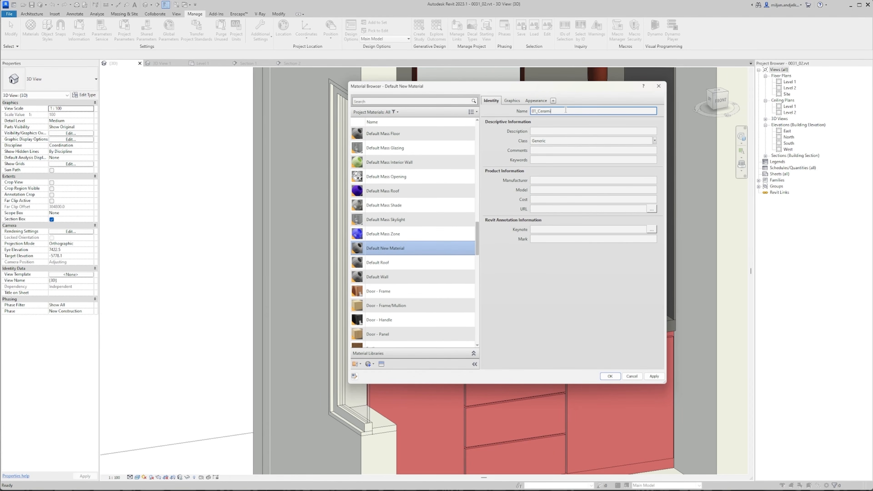
type("c White")
key("Tab")
Set the appearance colour of 01_Ceramic White to RGB 219 215 210.
left_click(538, 101)
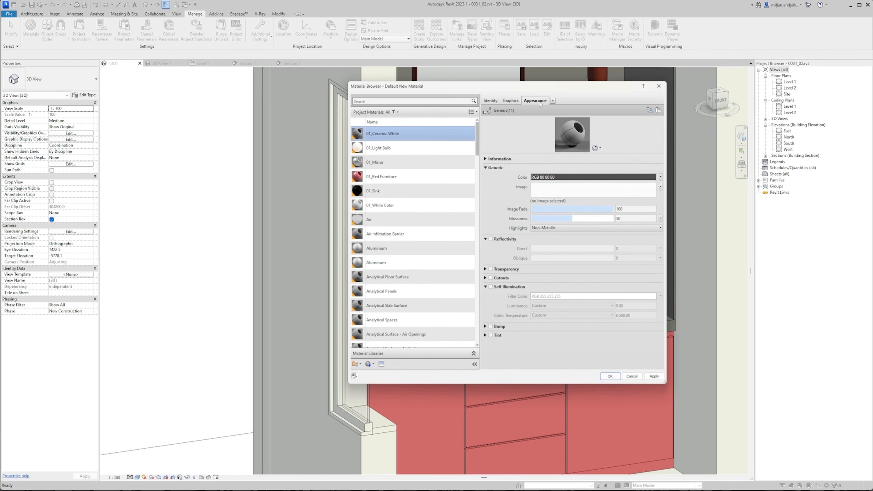
left_click(651, 178)
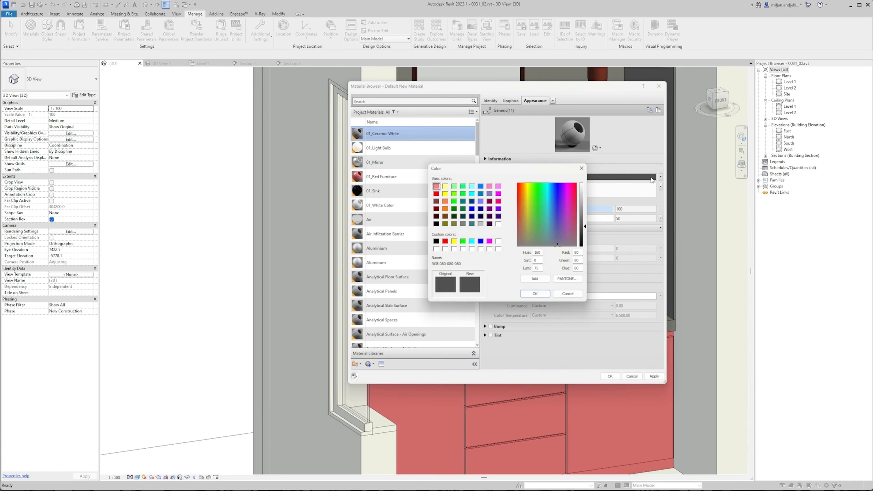
left_click(481, 224)
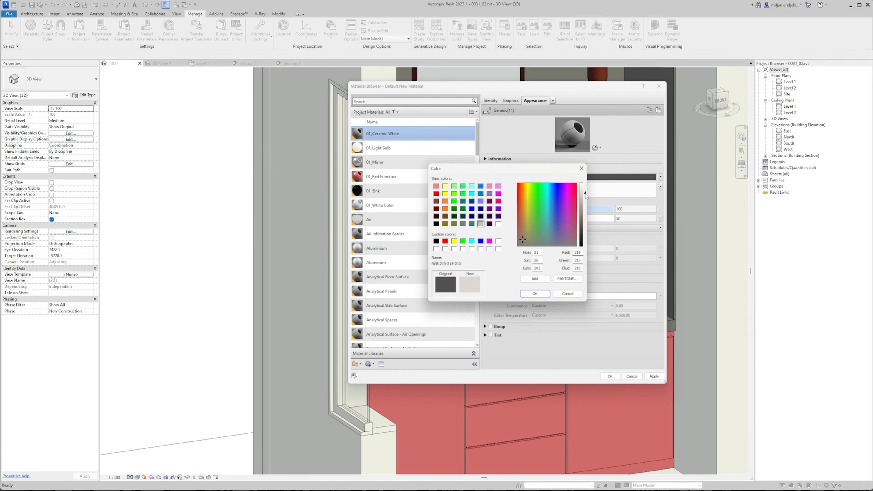
left_click(535, 294)
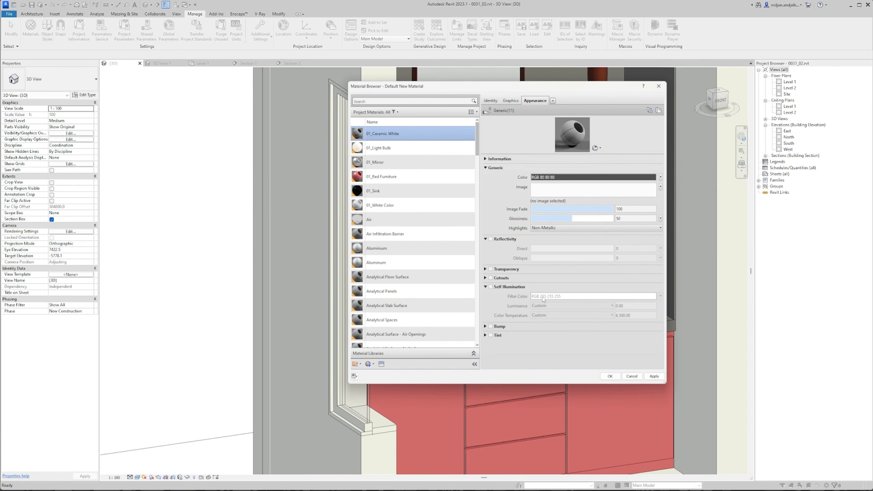
Enable bump on 01_Ceramic White and assign a Tiles texture to it.
left_click(491, 327)
key("Escape")
scroll(602, 341, "down", 1)
left_click(657, 327)
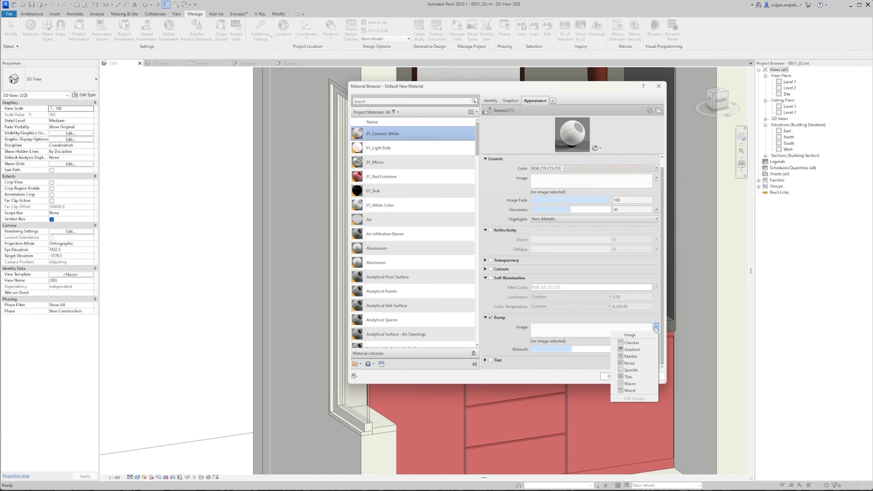
left_click(632, 377)
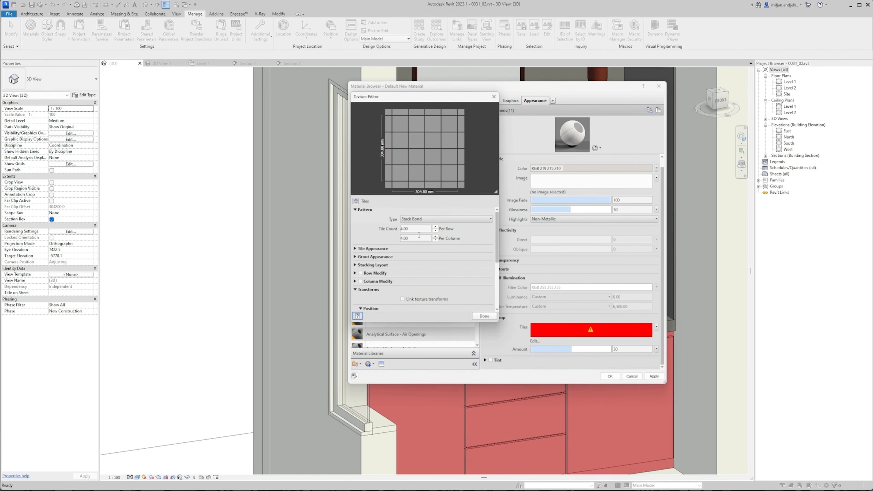
Set the tile texture's sample size to 600 mm wide and 600 mm high.
left_click_drag(498, 254, 497, 290)
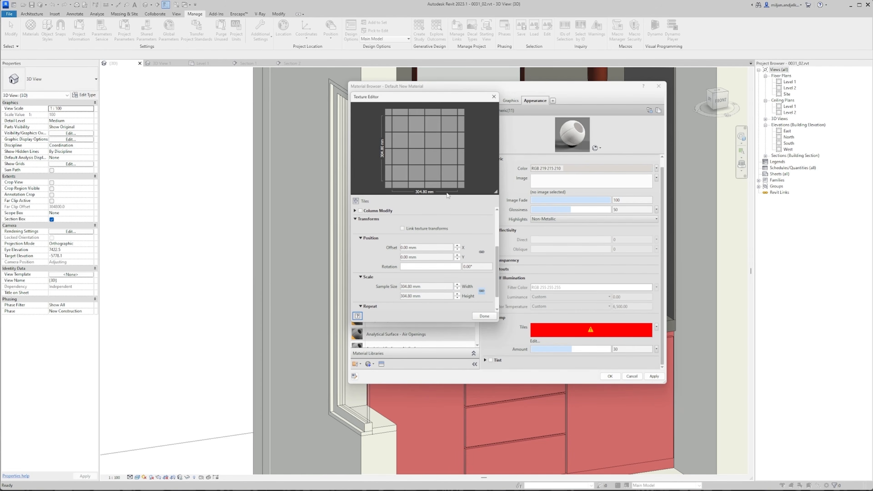
left_click(429, 286)
left_click(411, 286)
left_click_drag(411, 287, 379, 292)
type("600")
key("Tab")
type("600")
key("Return")
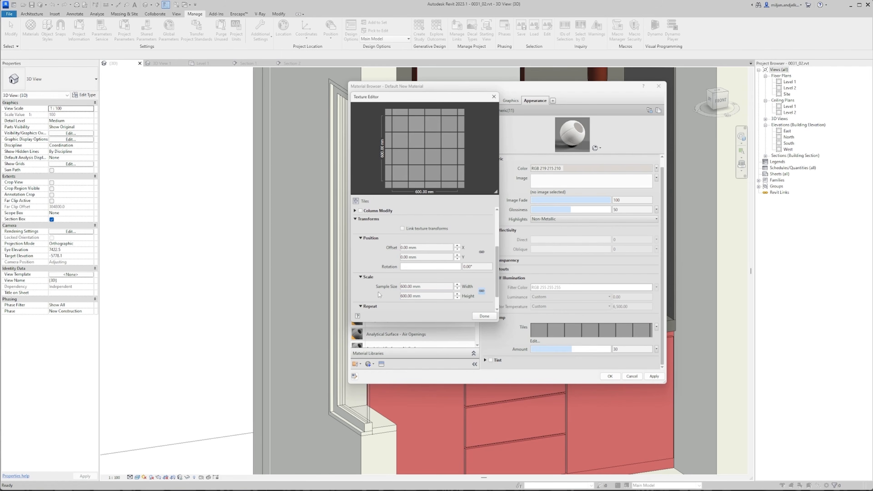
Set the Stack Bond tile count to 2 per row and 10 per column, and accept the texture and material.
scroll(497, 264, "up", 5)
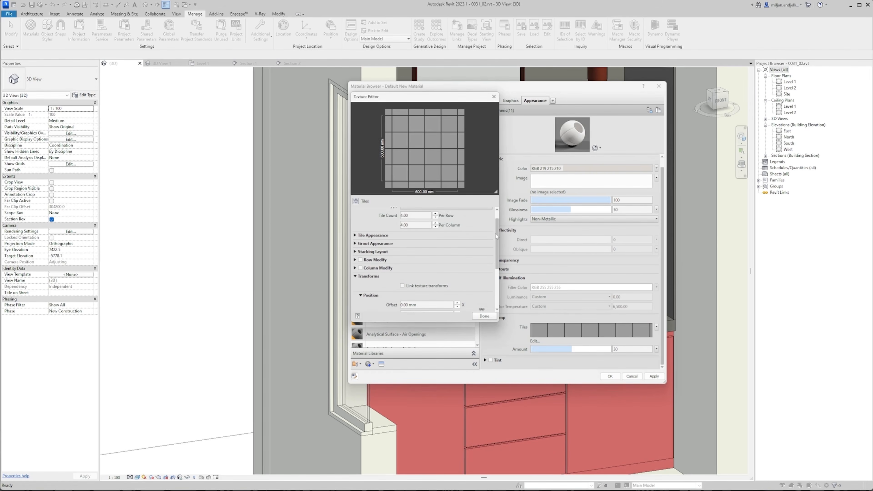
left_click(416, 229)
key("Return")
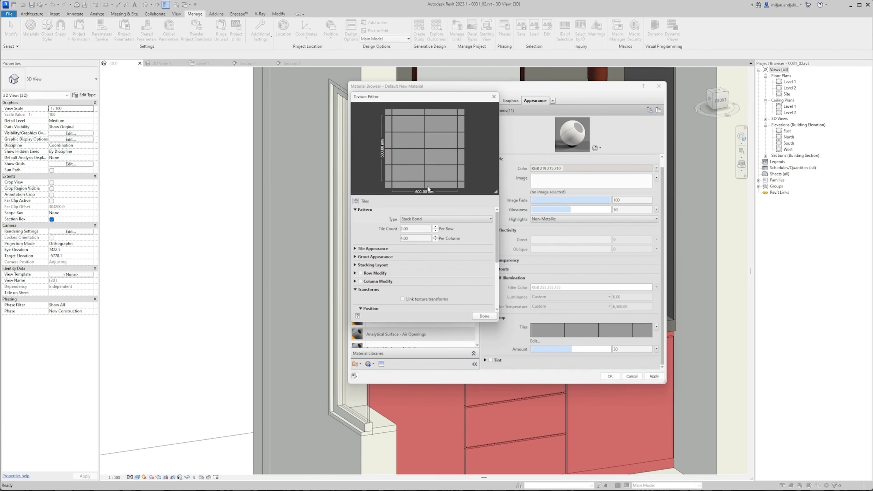
left_click(425, 228)
key("Tab")
type("10")
key("Return")
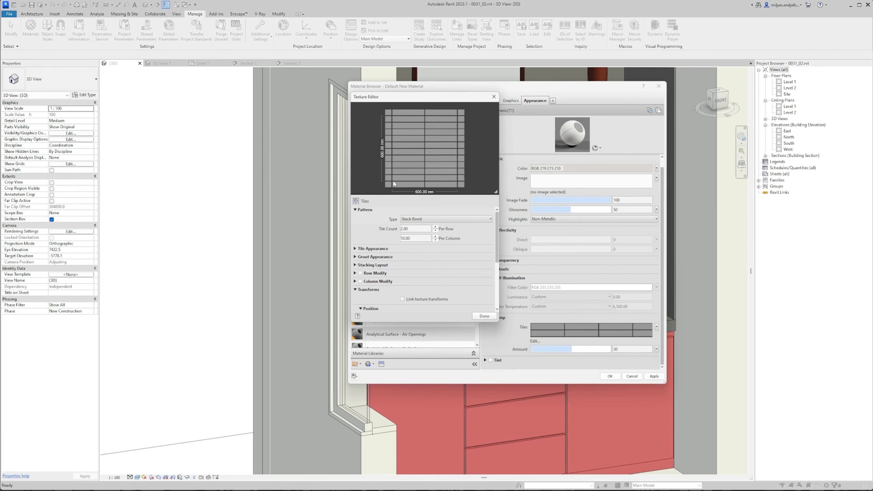
left_click(484, 316)
key("alt+Tab")
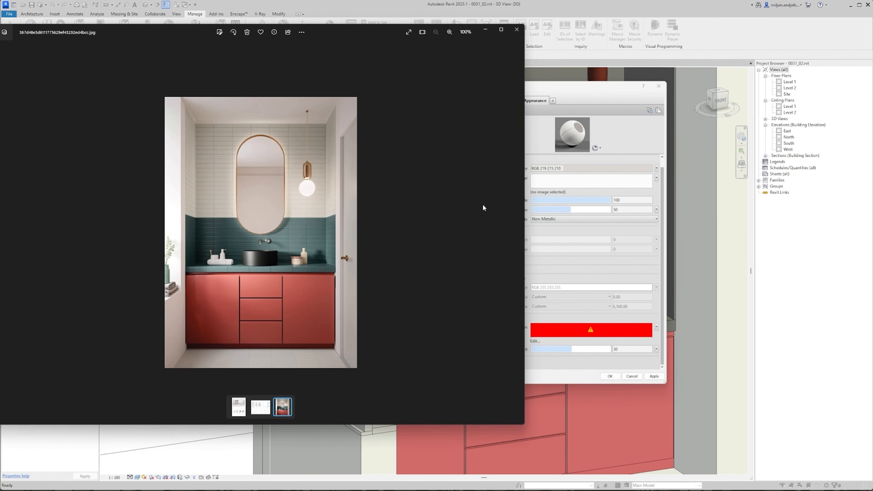
key("alt+Tab")
left_click(610, 376)
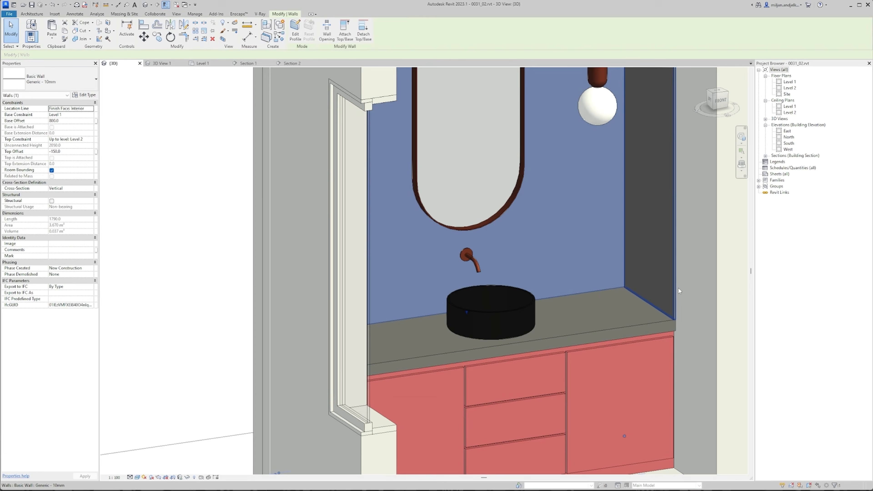
Select the three Generic - 10mm walls around the countertop and set their type's structure layer material to 01_Ceramic White.
middle_click_drag(535, 325, 311, 285, "shift")
left_click(312, 284, "ctrl")
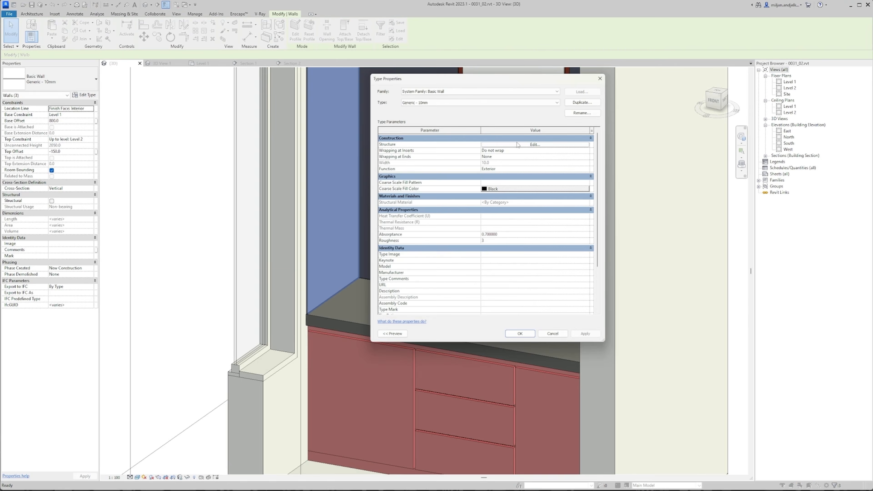
left_click(521, 149)
left_click(469, 149)
left_click(471, 149)
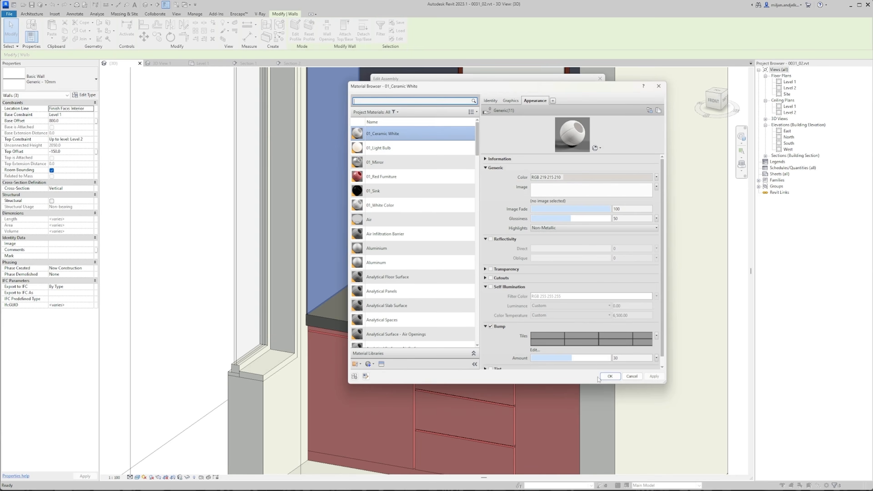
left_click(606, 377)
left_click(513, 328)
left_click(475, 331)
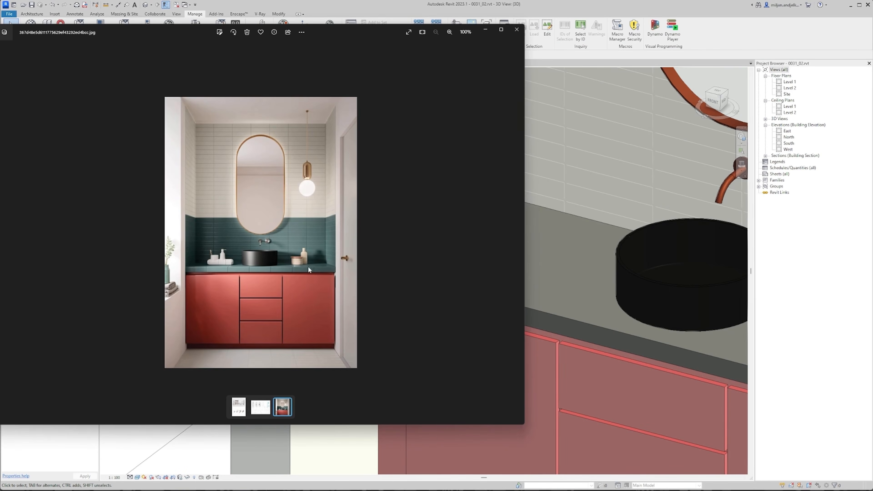
Duplicate the 01_Ceramic White material and name the copy 01_Ceramic Green.
left_click(541, 15)
scroll(420, 260, "down", 1)
middle_click_drag(405, 297, 456, 277)
left_click(31, 30)
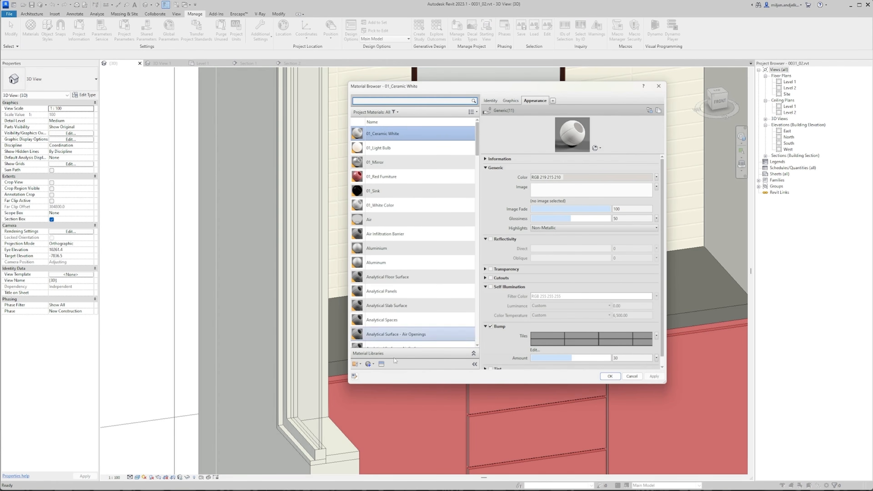
left_click(373, 366)
left_click(388, 380)
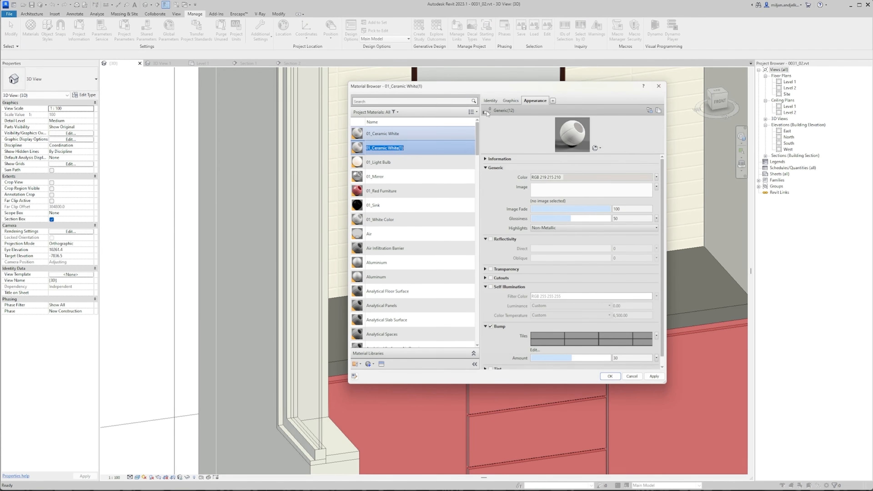
left_click(612, 112)
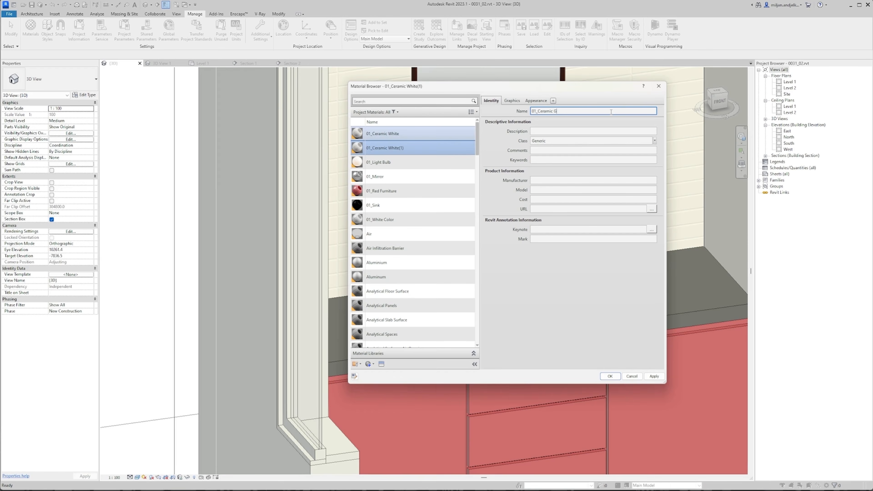
type("Greem")
key("BackSpace")
type("n")
Set the appearance colour of 01_Ceramic Green to a muted dark green.
left_click(536, 101)
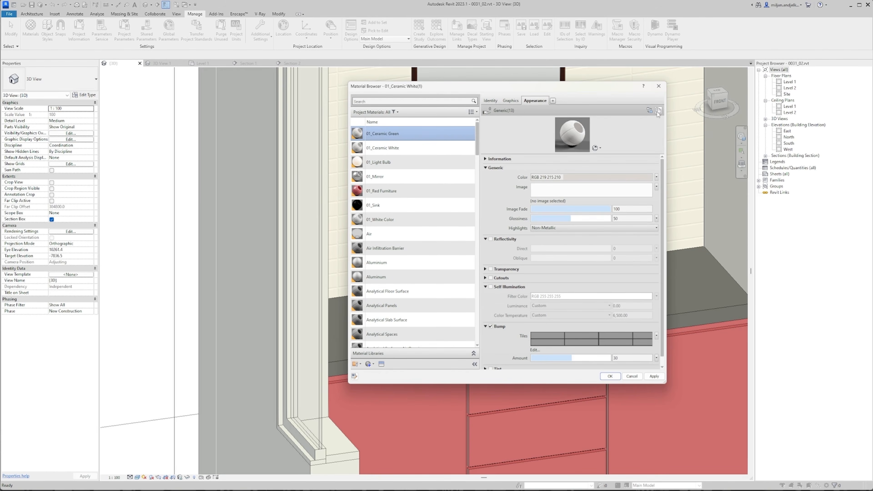
left_click(594, 177)
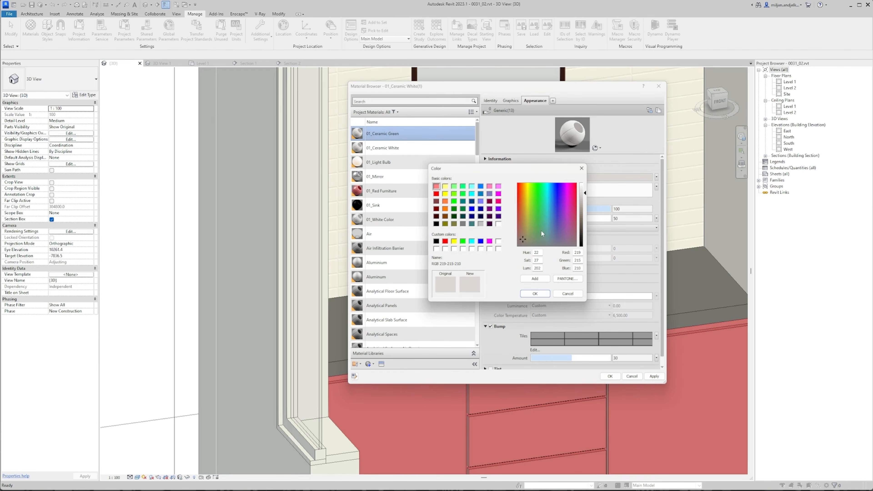
left_click(580, 225)
left_click_drag(585, 226, 538, 227)
left_click(585, 228)
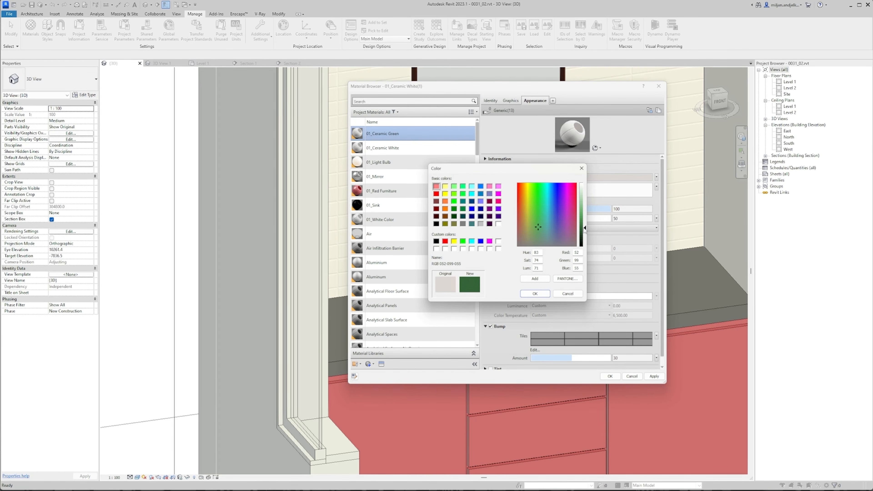
left_click(535, 293)
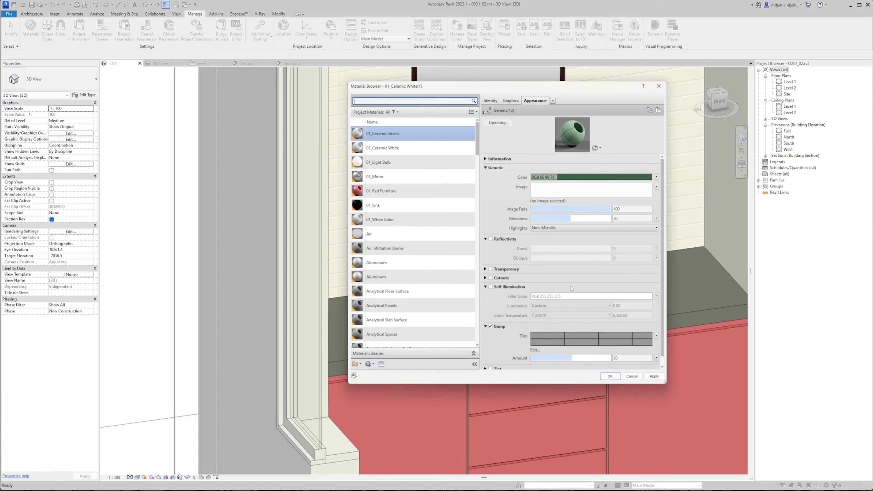
Enable reflectivity on 01_Ceramic Green with direct and oblique both 15, and accept the material.
left_click(491, 239)
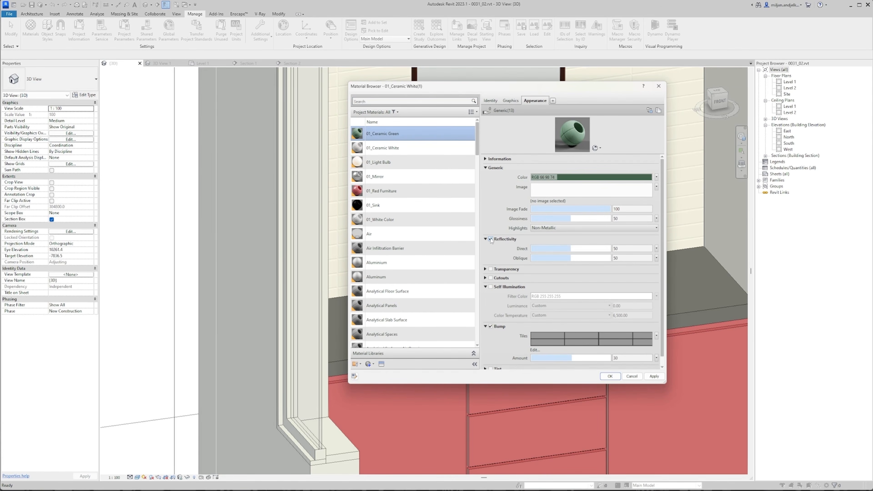
left_click(559, 228)
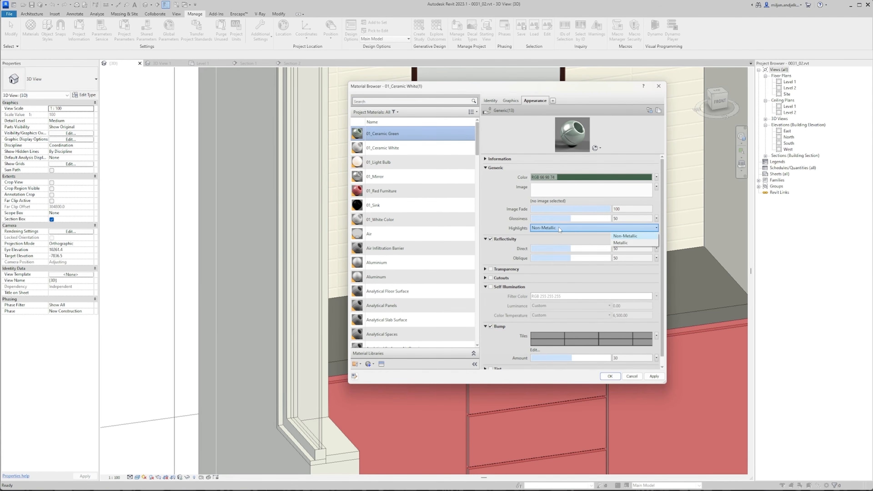
left_click(560, 228)
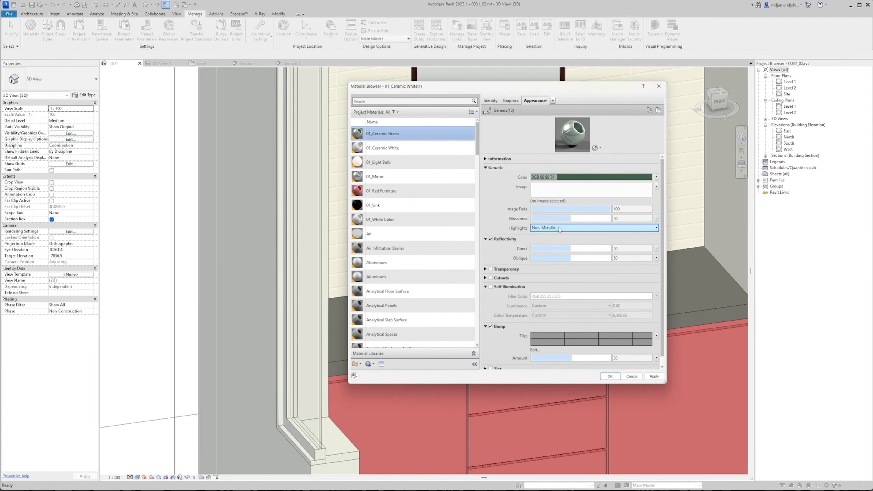
left_click(625, 249)
key("alt+Tab")
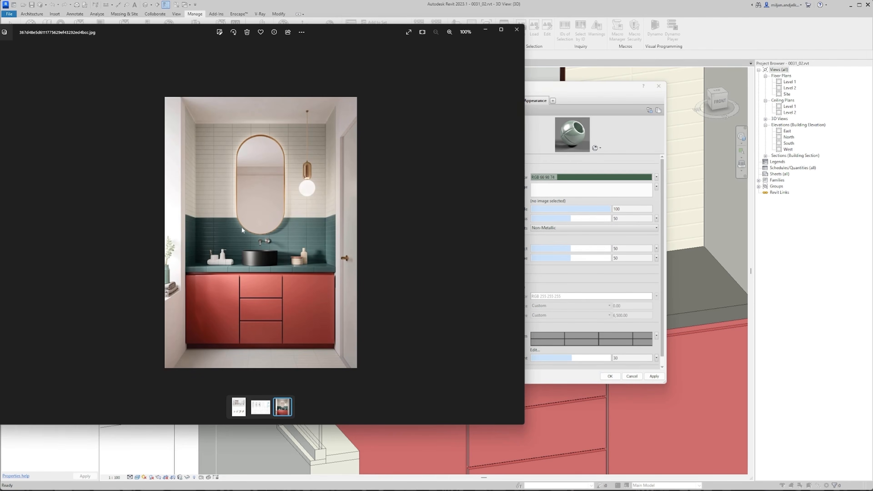
key("alt+Tab")
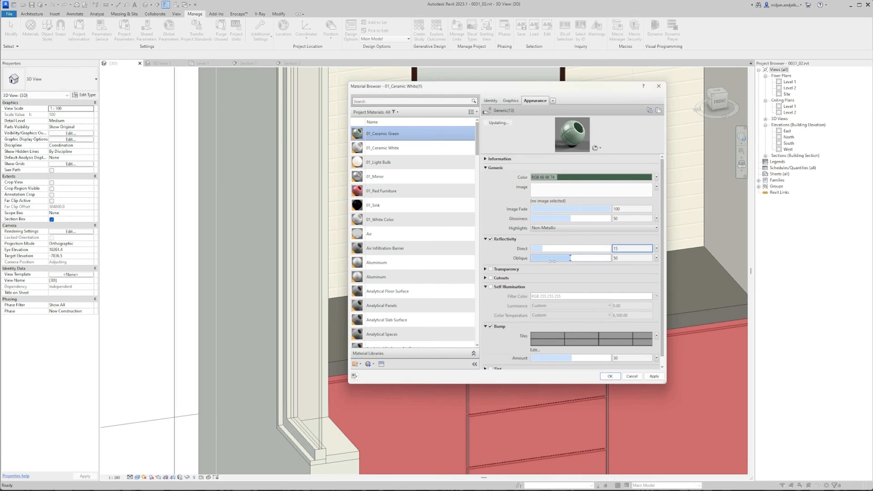
left_click(622, 258)
type("15")
left_click(610, 377)
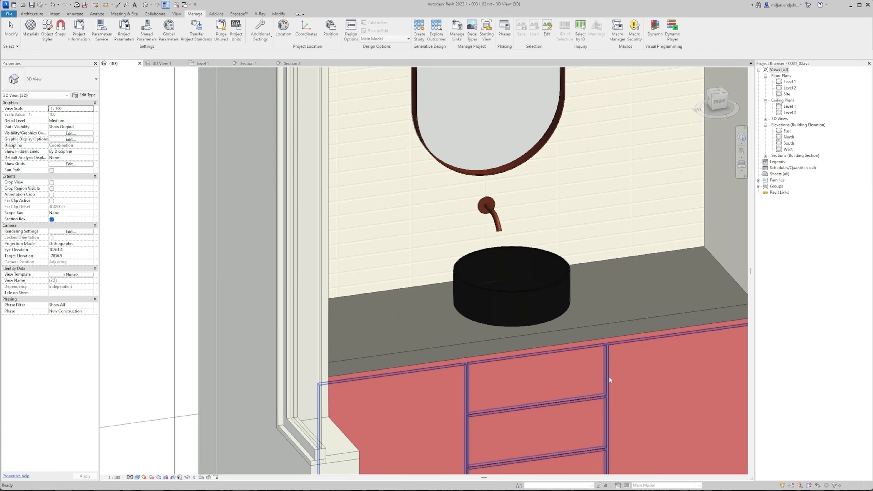
Enable reflectivity on 01_Ceramic White, adjust its oblique amount and accept the material.
left_click(30, 28)
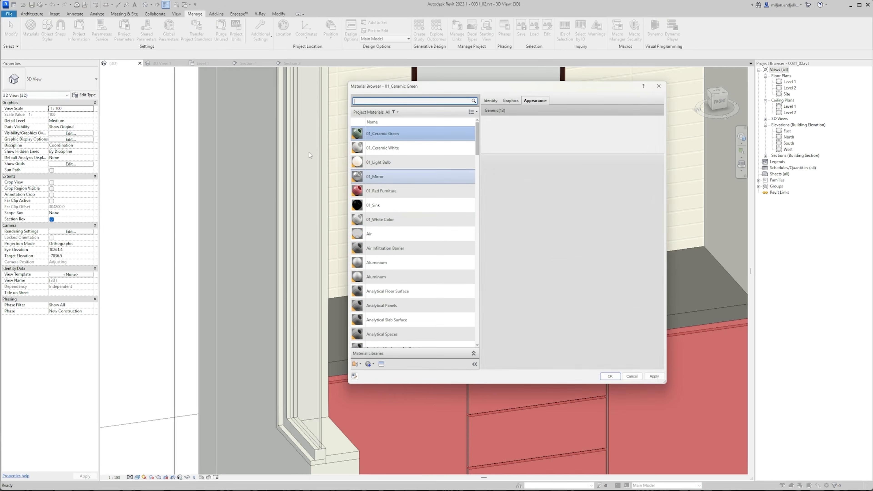
left_click(490, 239)
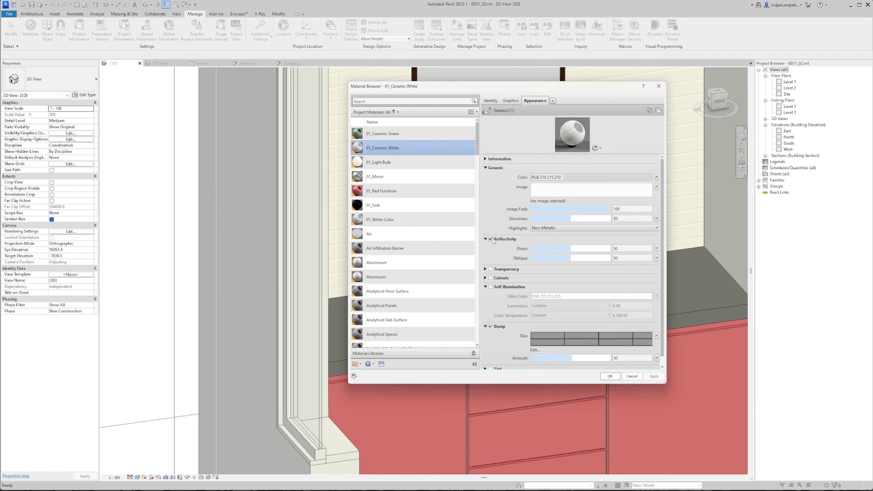
left_click(630, 258)
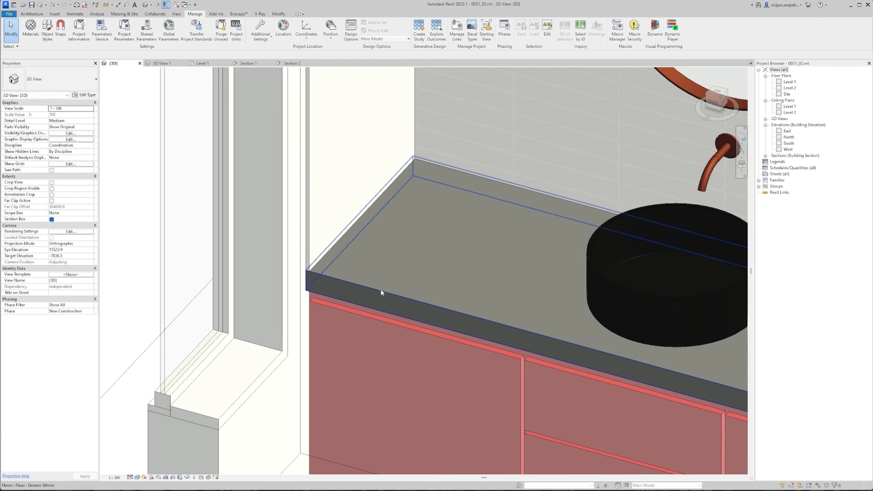
Assign 01_Ceramic Green to the structure layer of the countertop's Generic 60mm floor type.
left_click(381, 291)
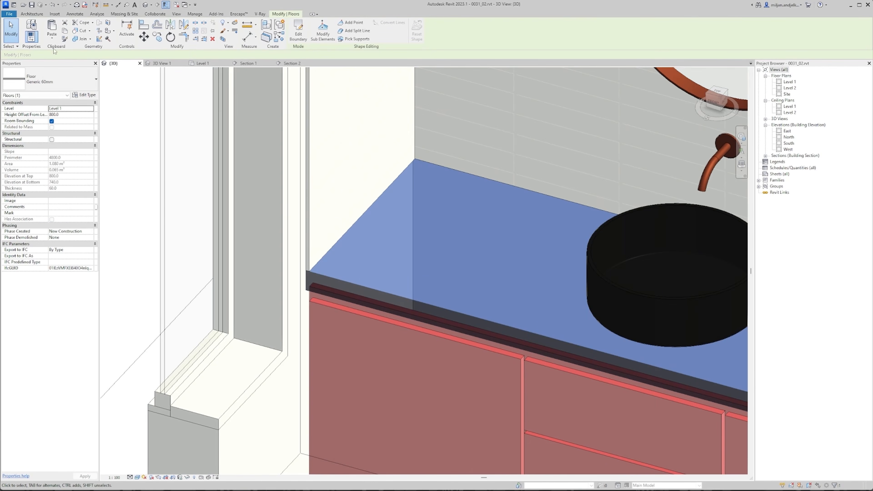
left_click(84, 94)
left_click(529, 147)
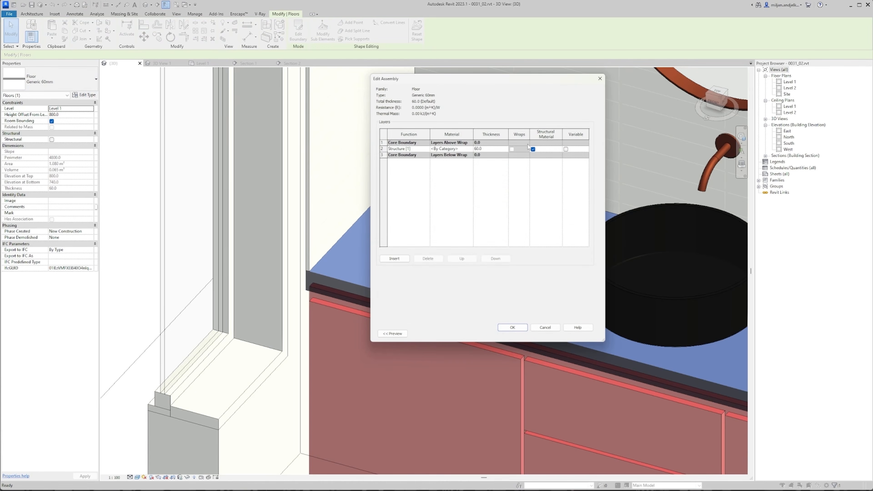
left_click(471, 149)
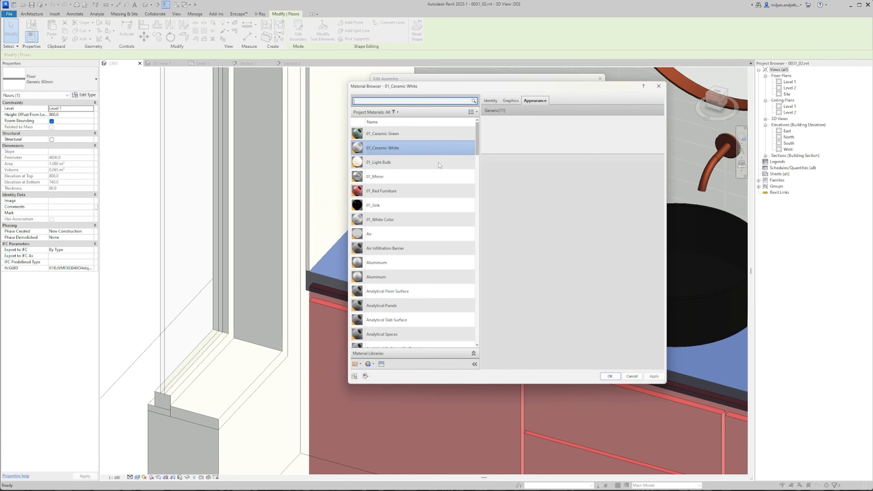
left_click(433, 135)
left_click(610, 376)
left_click(512, 327)
left_click(502, 348)
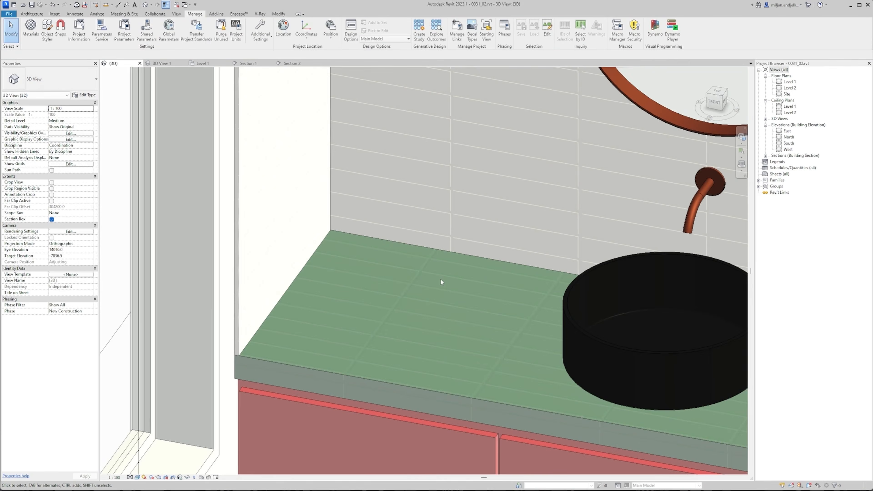
Examine the green tile surface on the countertop's top and front edge, around the sink and along the wall.
scroll(440, 279, "up", 1)
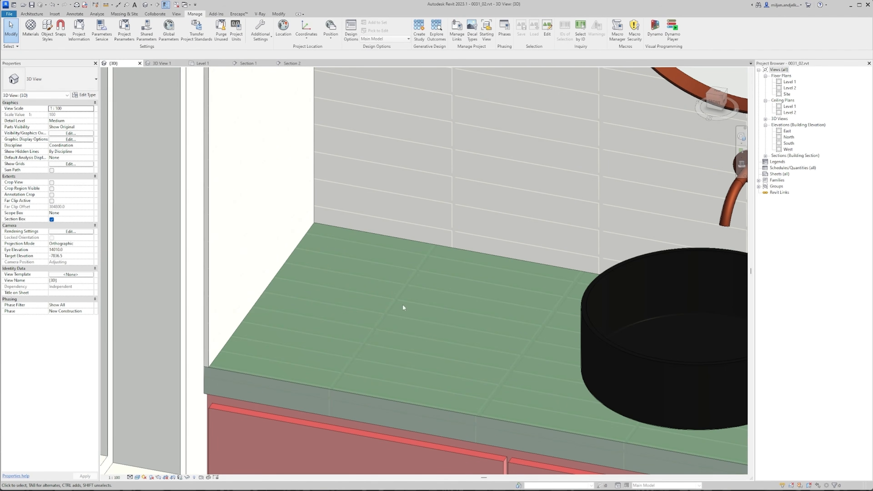
scroll(426, 226, "down", 3)
middle_click_drag(423, 322, 356, 387, "shift")
scroll(429, 327, "up", 2)
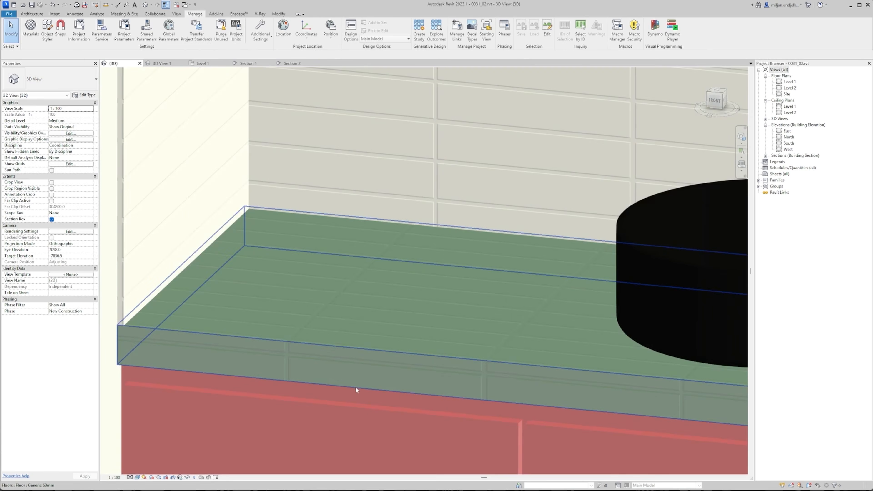
scroll(298, 357, "down", 4)
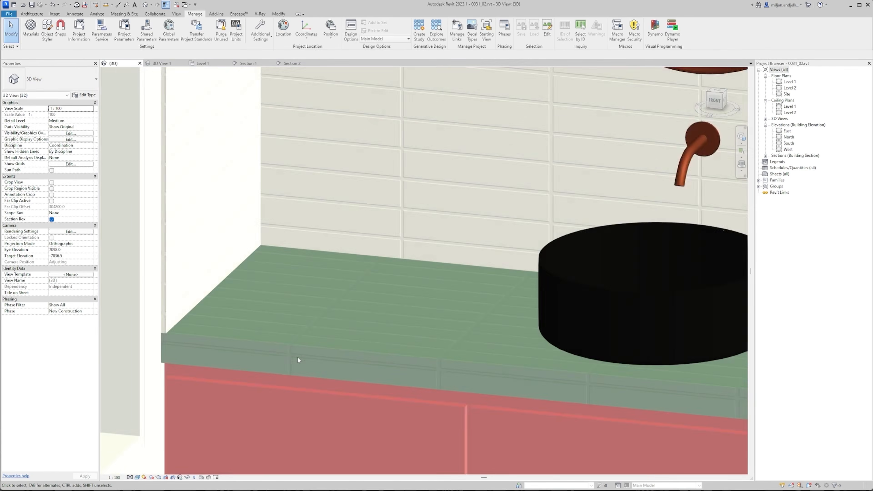
middle_click_drag(301, 357, 481, 358, "shift")
scroll(467, 335, "up", 3)
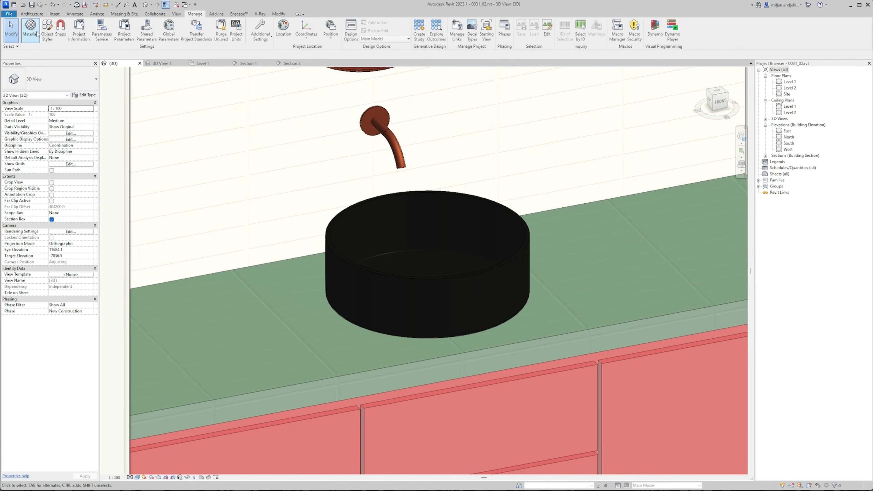
Duplicate the 250mm Squares model pattern for 01_Ceramic Green's foreground surface pattern and name the copy 300x60.
left_click(31, 28)
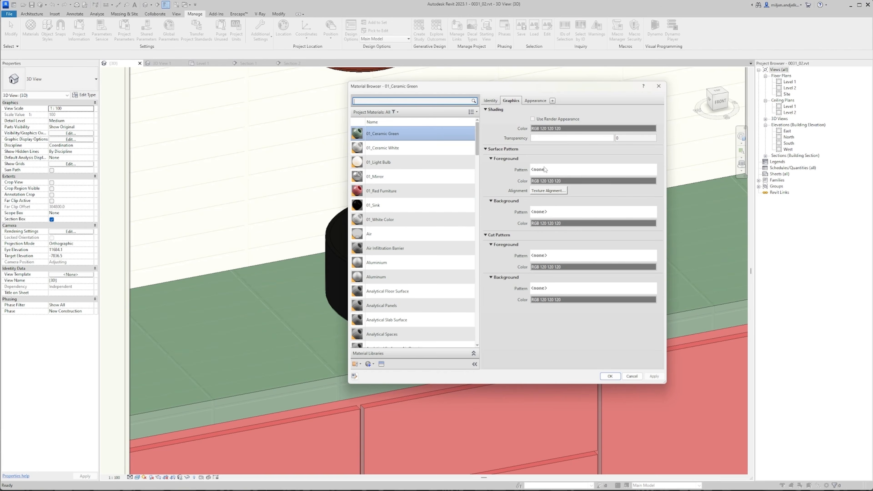
left_click(567, 172)
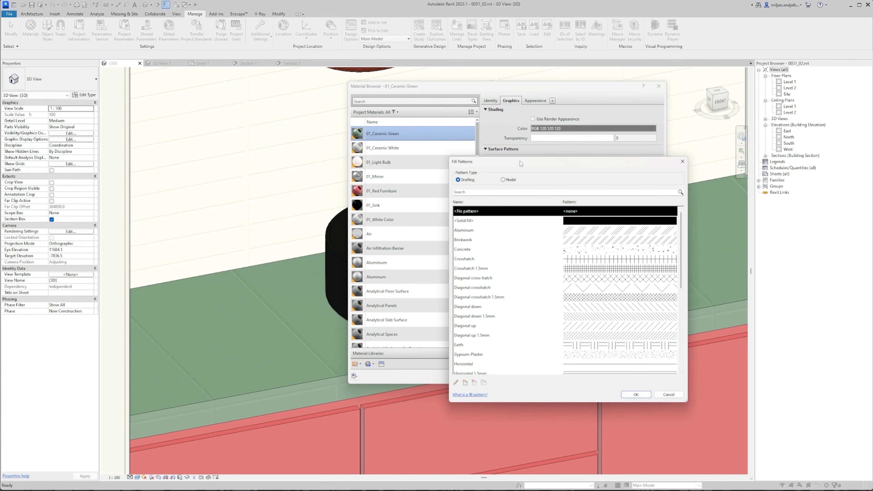
left_click_drag(521, 164, 467, 106)
left_click(448, 122)
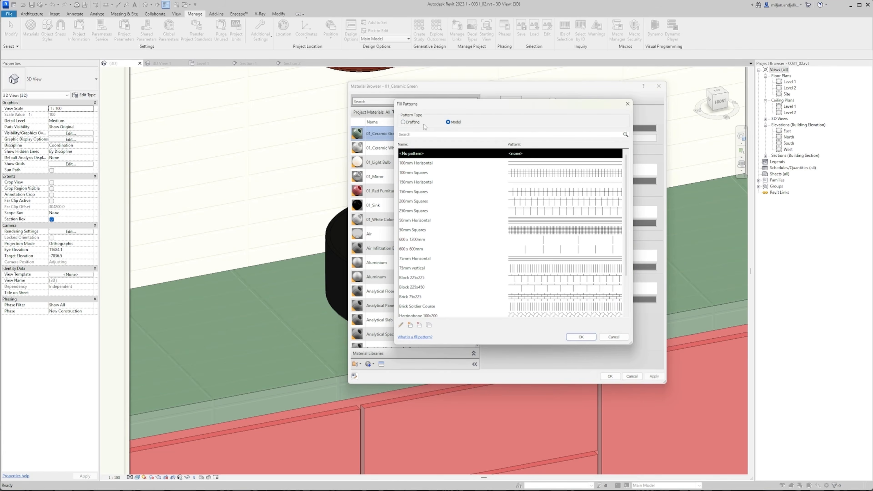
left_click(426, 211)
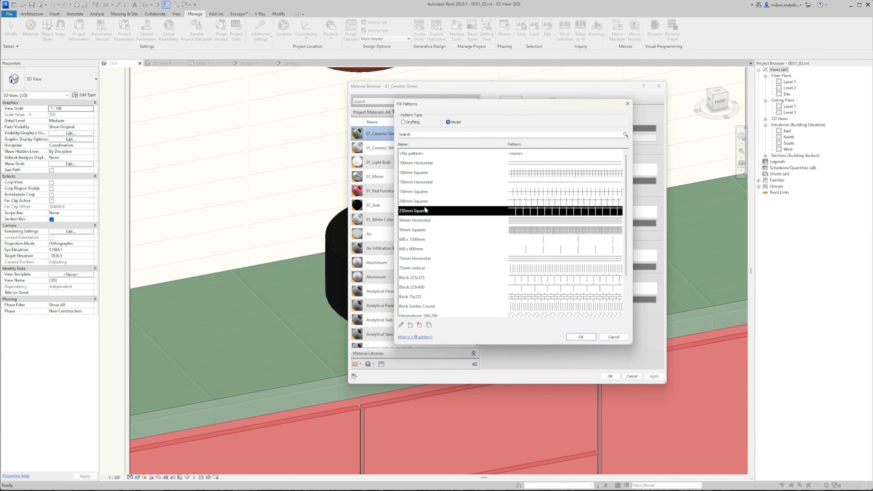
left_click(429, 325)
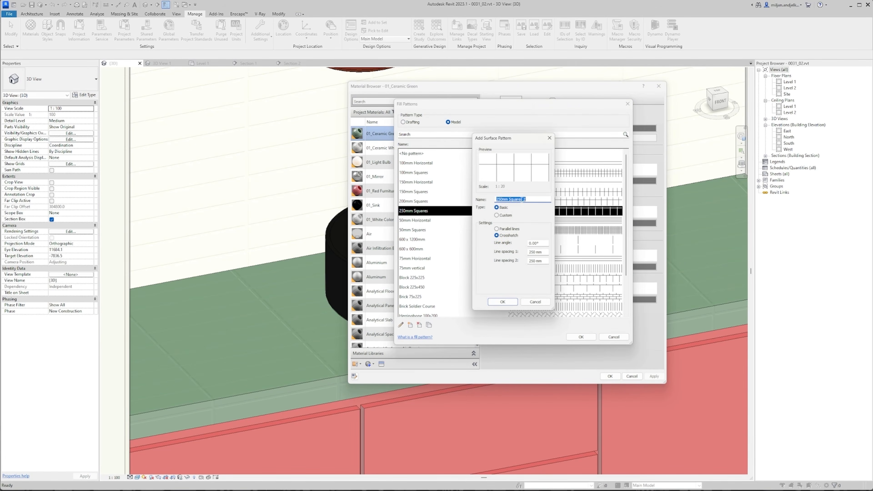
type("300x60")
Set the 300x60 pattern's line spacing 1 to 300 mm and line spacing 2 to 60 mm.
left_click(537, 252)
type("300")
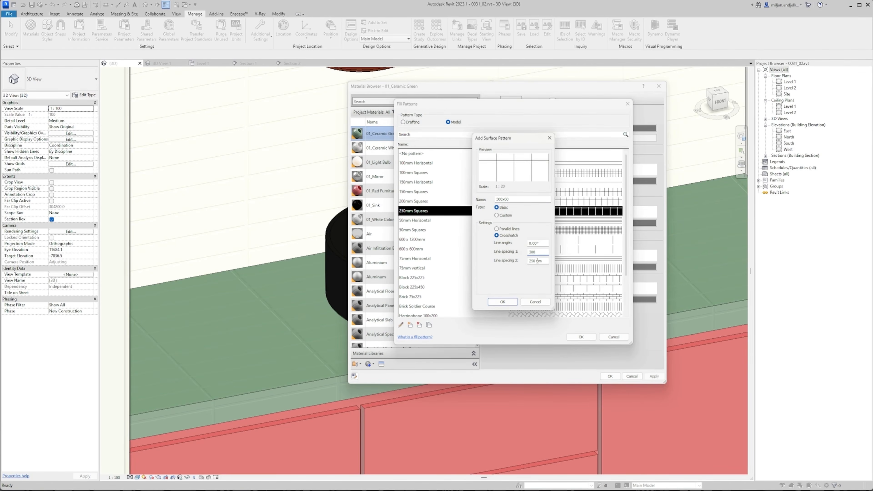
double_click(537, 261)
type("60")
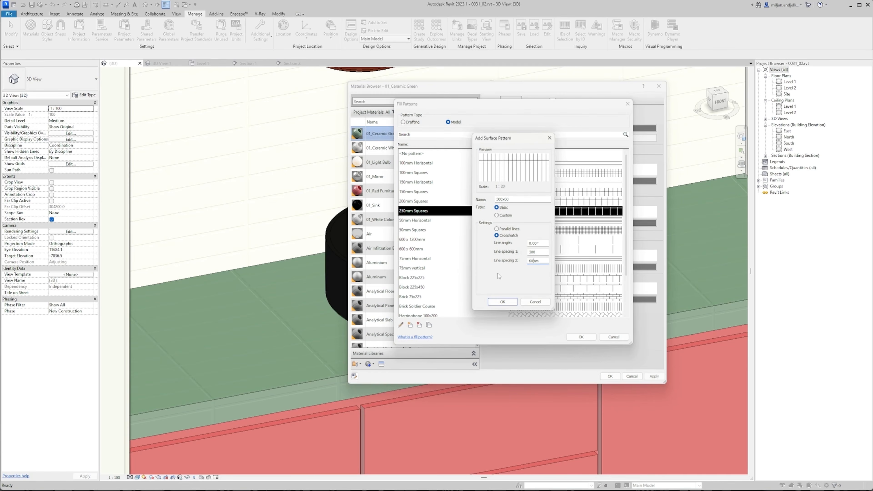
Set the 300x60 pattern's line spacing 1 to 60 mm and spacing 2 to 300 mm, and accept it for 01_Ceramic Green.
double_click(539, 252)
type("6")
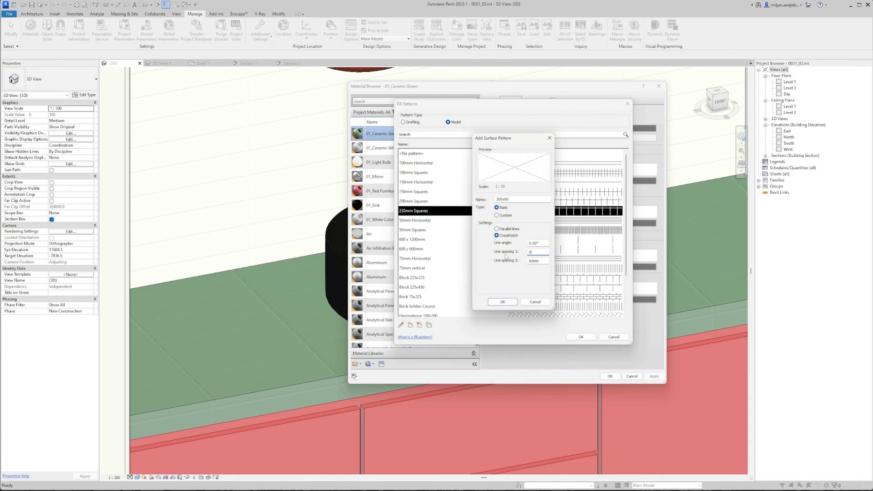
type("0")
key("Tab")
type("300")
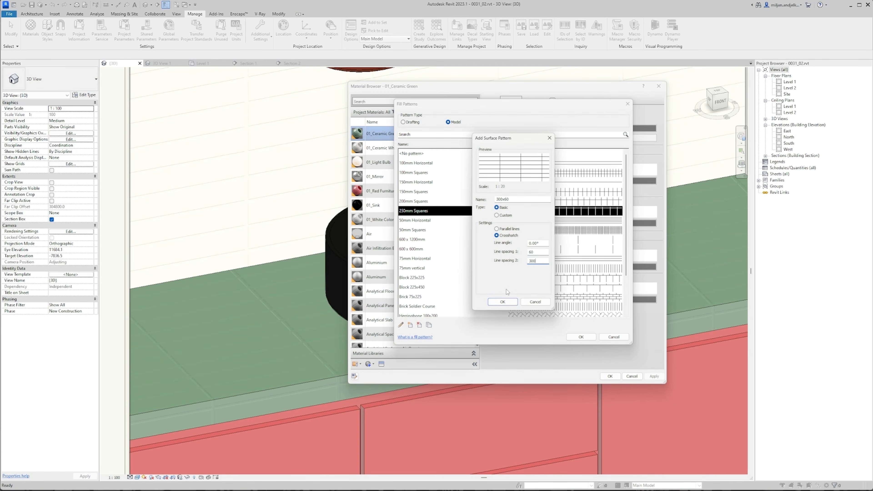
left_click(502, 302)
left_click(580, 337)
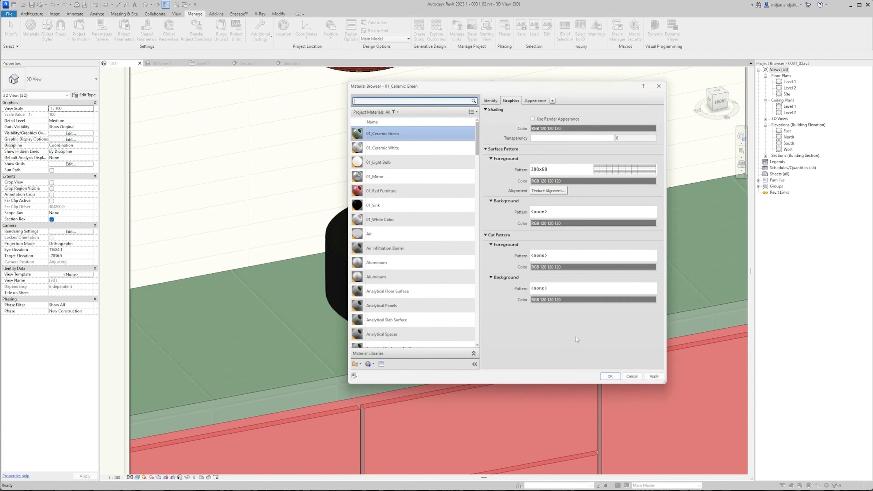
left_click(611, 377)
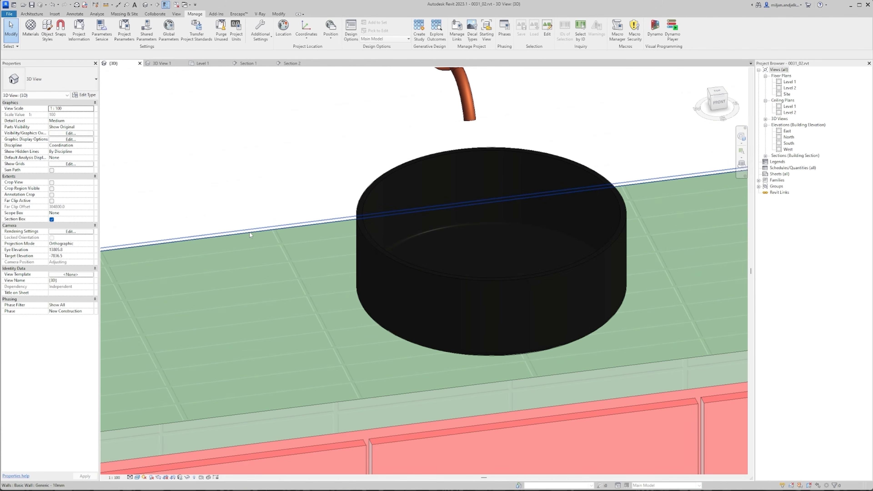
Set the foreground surface pattern of 01_Ceramic White to the 300x60 model pattern and accept the material.
left_click(31, 28)
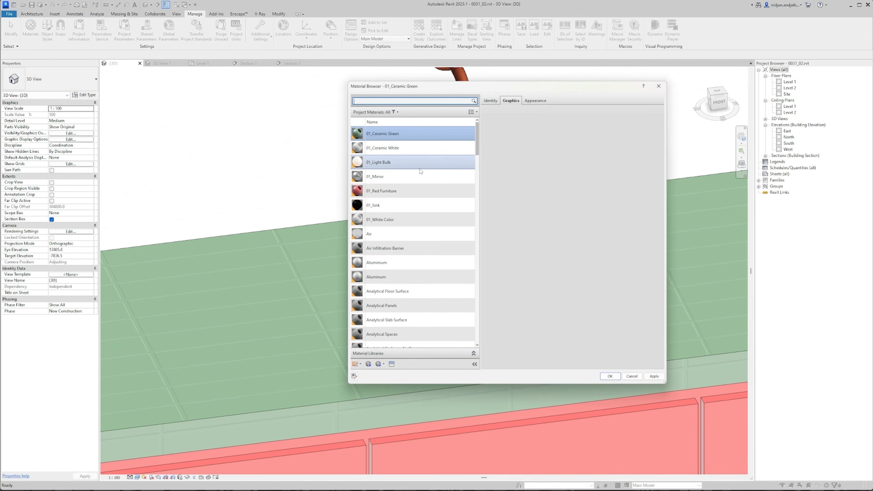
left_click(412, 148)
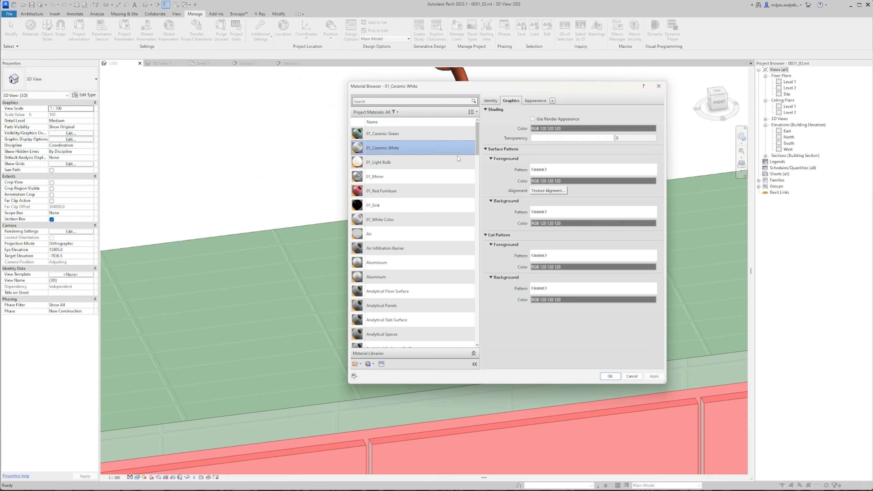
left_click(564, 170)
double_click(406, 220)
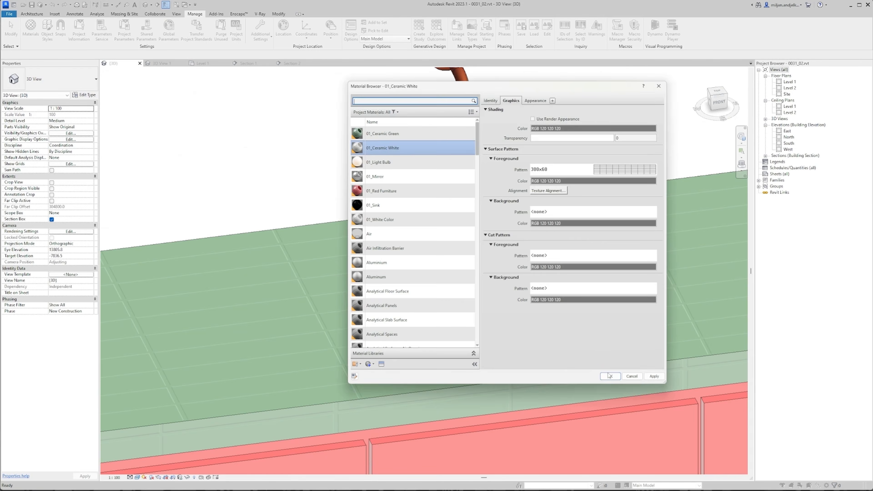
left_click(610, 376)
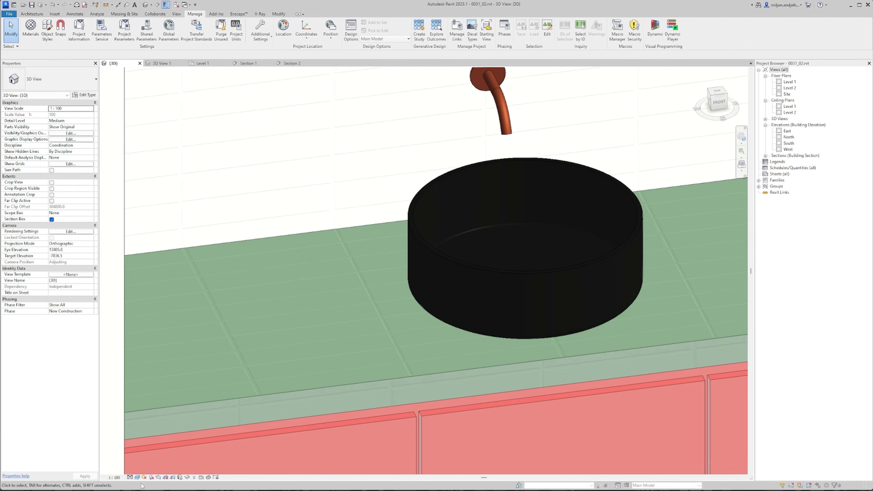
left_click(137, 478)
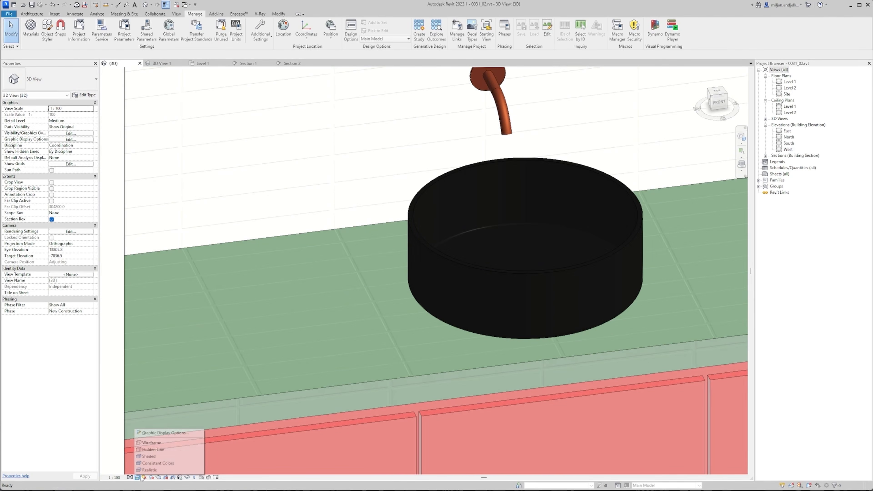
left_click(155, 455)
middle_click_drag(359, 289, 352, 283, "shift")
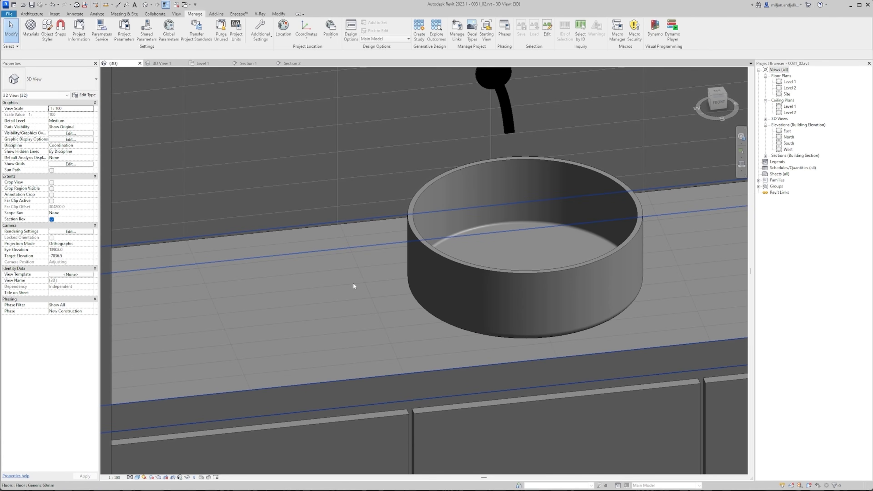
middle_click_drag(336, 324, 353, 328, "shift")
scroll(314, 229, "up", 1)
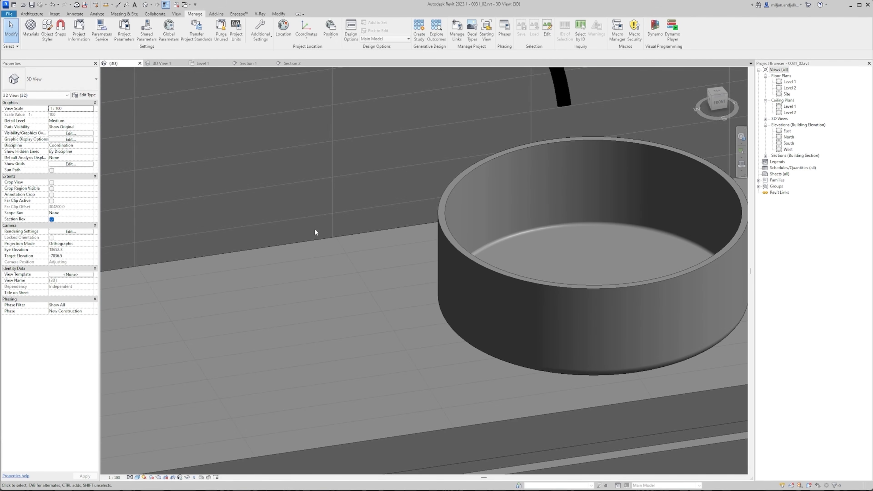
key("a")
key("l")
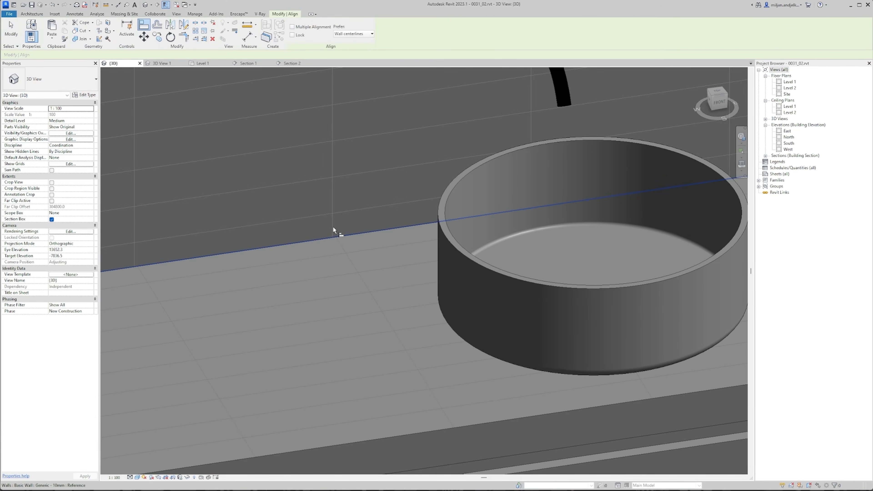
left_click(333, 229)
left_click(137, 478)
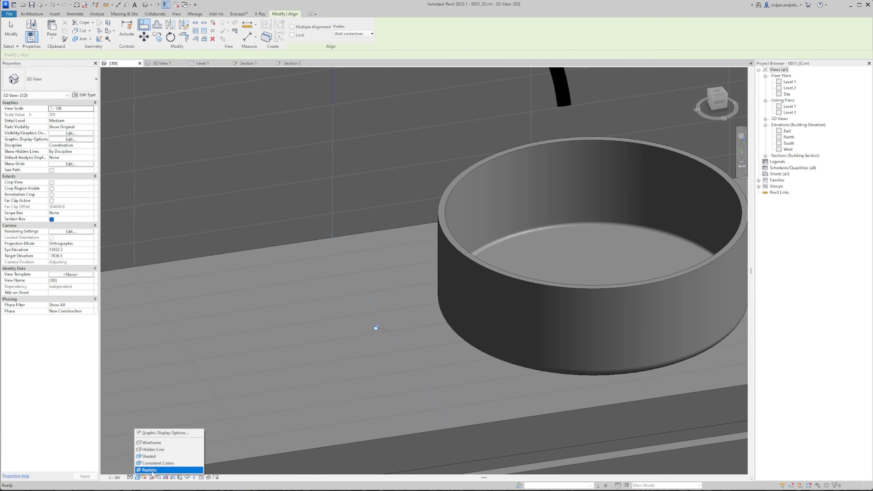
left_click(148, 468)
middle_click_drag(280, 336, 332, 329, "shift")
key("Escape")
key("Escape")
Examine how the countertop's tile joints meet the wall's tile joints and the countertop's front edge.
scroll(332, 329, "down", 3)
scroll(645, 283, "up", 3)
scroll(542, 361, "down", 1)
middle_click_drag(542, 362, 664, 318, "shift")
scroll(556, 360, "down", 1)
scroll(495, 211, "up", 2)
middle_click_drag(427, 337, 607, 165, "shift")
middle_click_drag(340, 288, 261, 275, "shift")
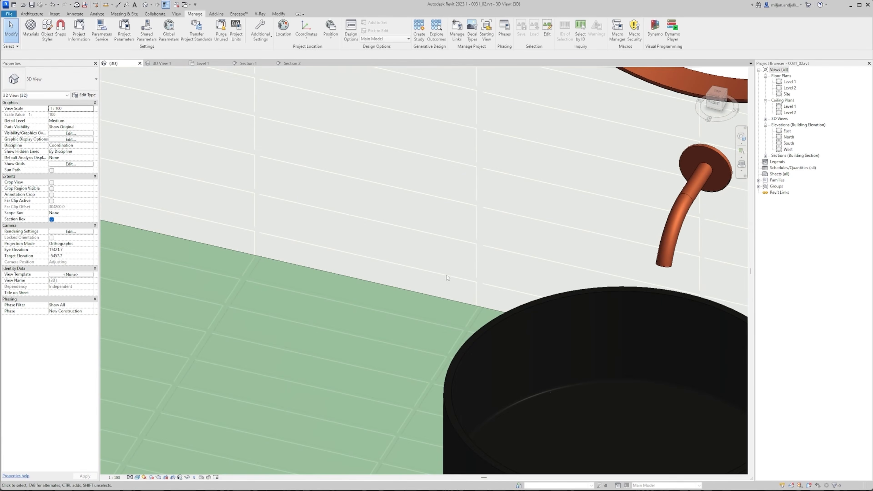
scroll(448, 277, "down", 1)
middle_click_drag(379, 327, 372, 287, "shift")
scroll(371, 288, "down", 3)
middle_click_drag(320, 253, 507, 287, "shift")
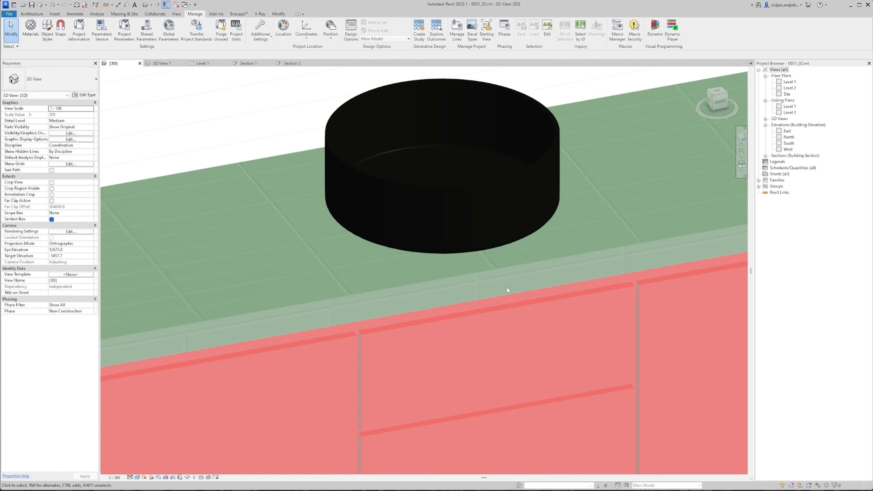
Set the 3D view's visual style to Hidden Line and paint the countertop's front face with 01_Ceramic Green.
left_click(137, 477)
left_click(153, 449)
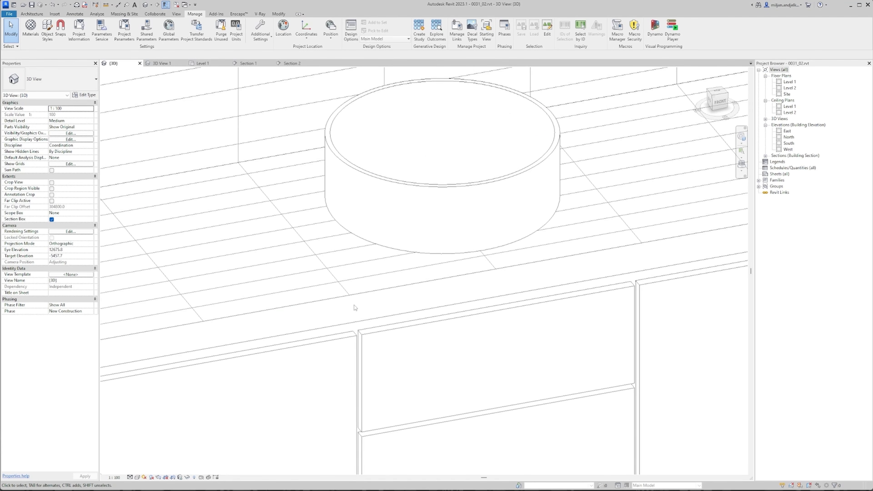
key("p")
key("t")
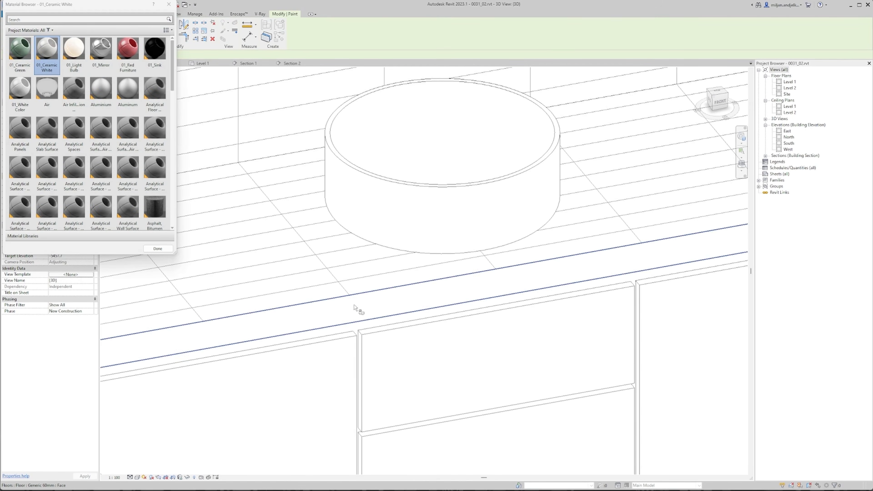
left_click(22, 53)
left_click(302, 297)
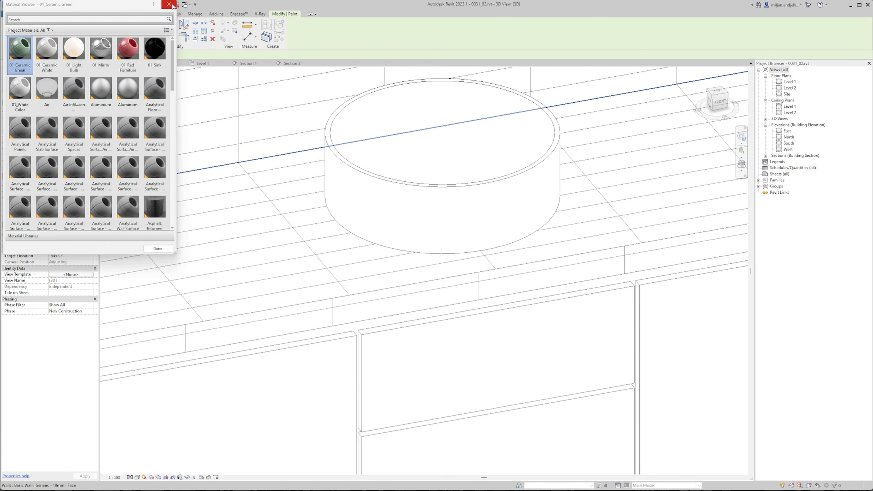
left_click(172, 5)
Align the tile pattern on the countertop's front face with the top surface's tile joints and the countertop's top front edge.
scroll(240, 300, "up", 3)
key("a")
key("l")
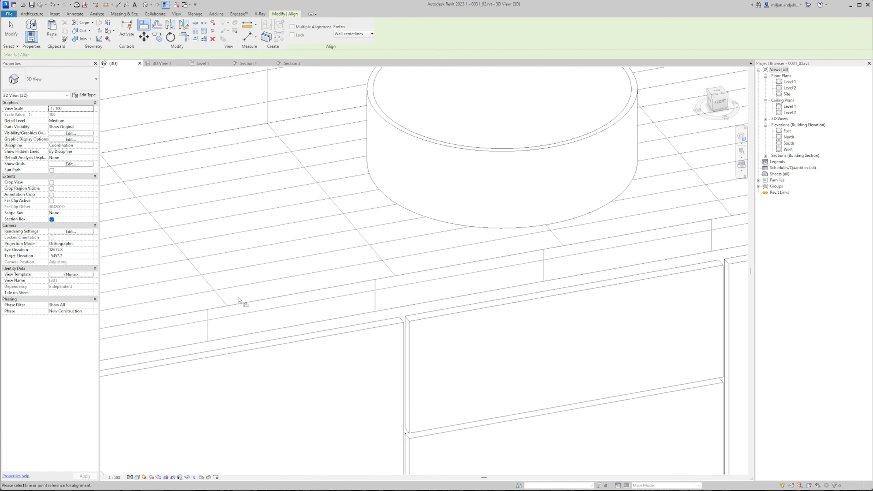
left_click(226, 305)
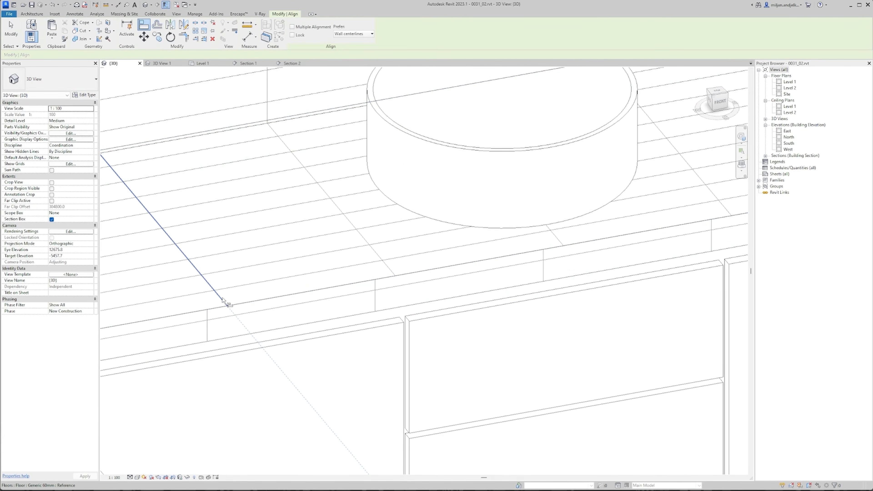
left_click(208, 339)
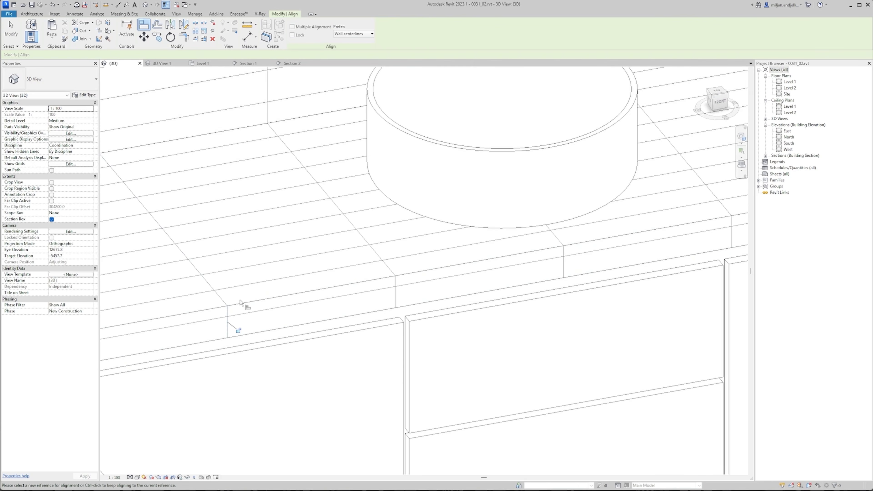
left_click(243, 315)
key("Escape")
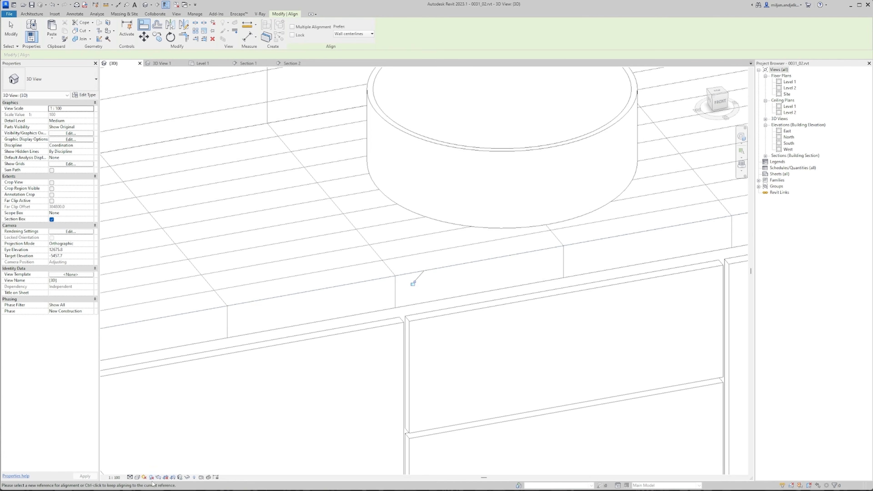
Switch the 3D view's visual style from Hidden Line back to a coloured display of the materials.
left_click(137, 478)
left_click(149, 470)
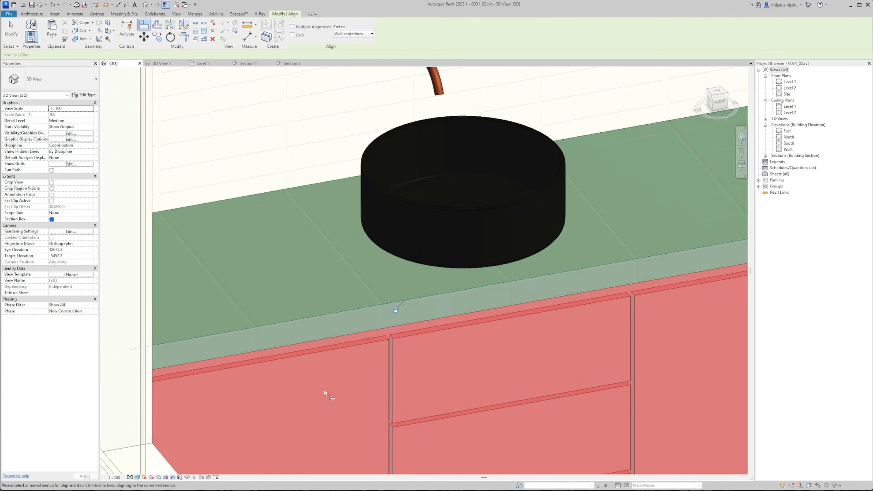
middle_click_drag(328, 396, 343, 381)
scroll(298, 314, "up", 4)
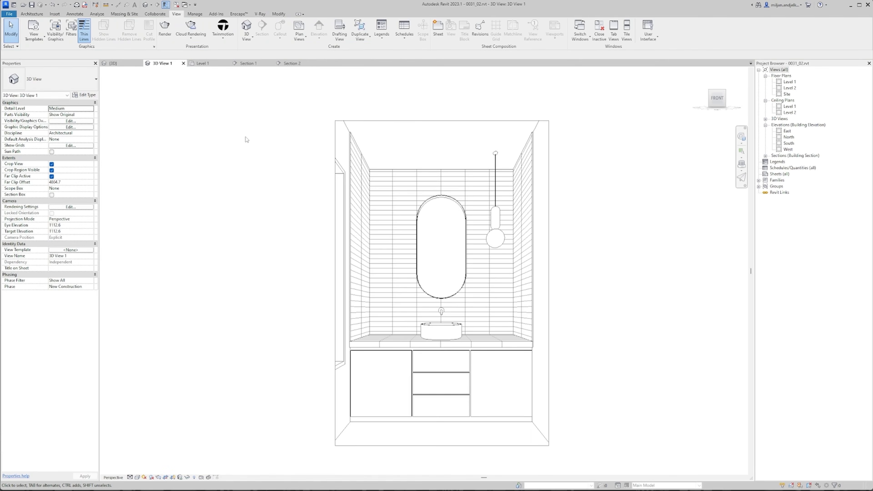
Turn on shadows in 3D View 1 and apply a lighting sun azimuth of 200°.
middle_click_drag(316, 282, 306, 280)
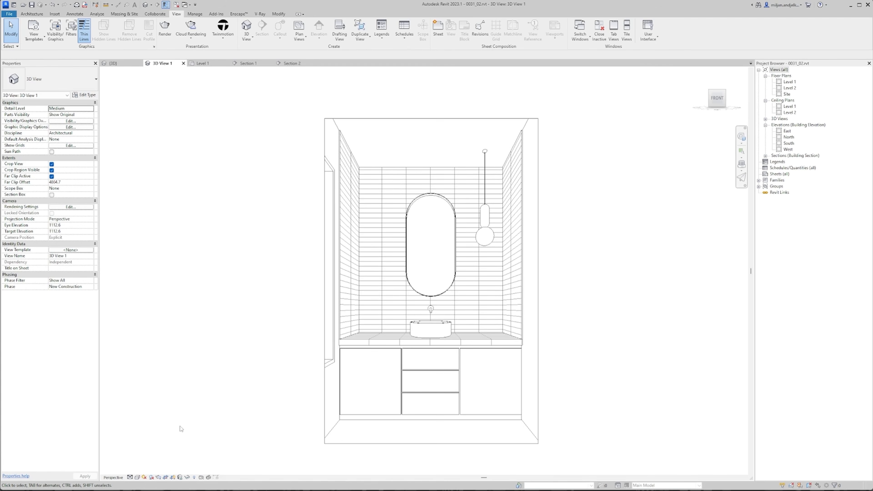
left_click(150, 479)
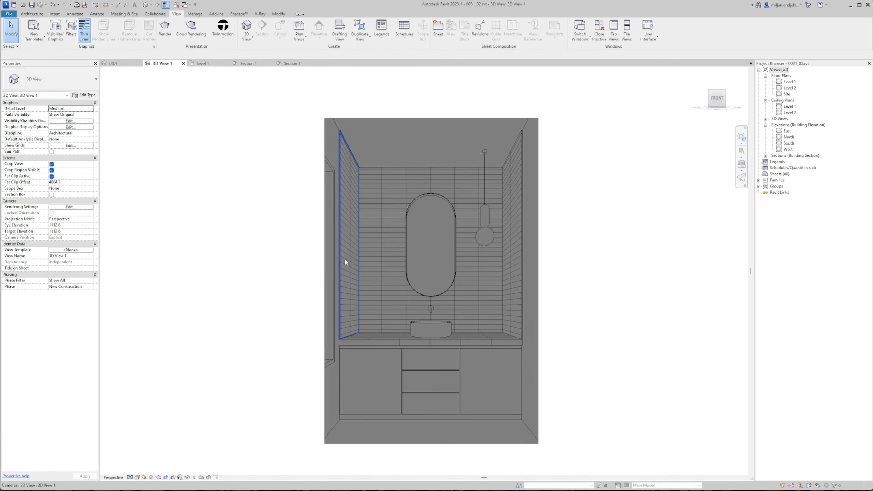
left_click(144, 479)
left_click(162, 474)
type("200")
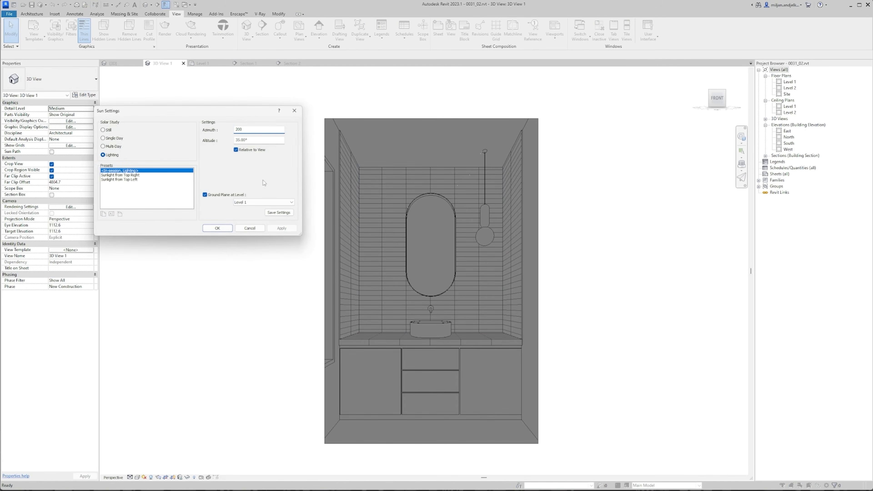
key("Tab")
left_click(282, 228)
Try a sun azimuth of 220° for 3D View 1.
double_click(260, 130)
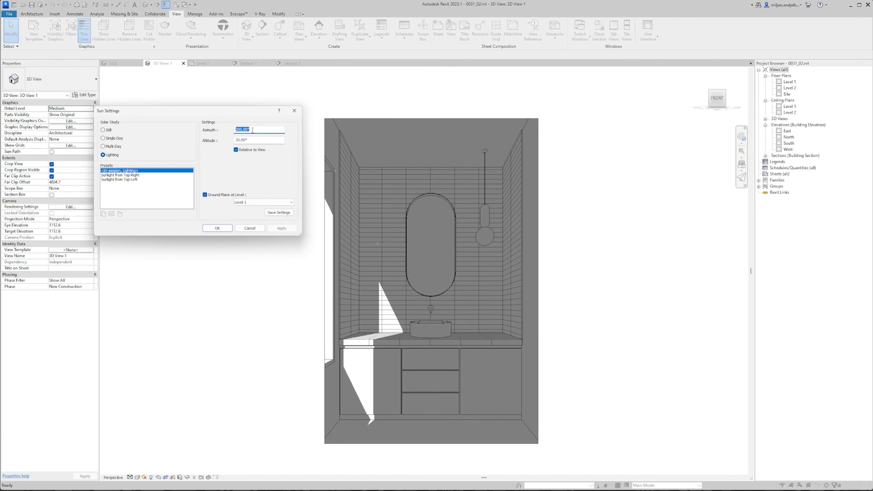
type("220")
key("Tab")
left_click(282, 229)
Set the sun's azimuth to 230° and its altitude to 25°, and accept the sun settings.
type("230")
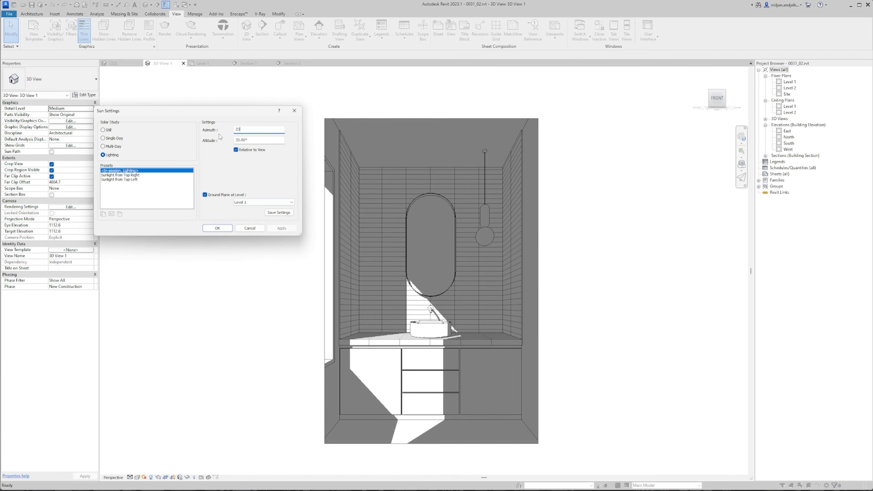
key("Tab")
left_click(281, 228)
double_click(253, 140)
type("25")
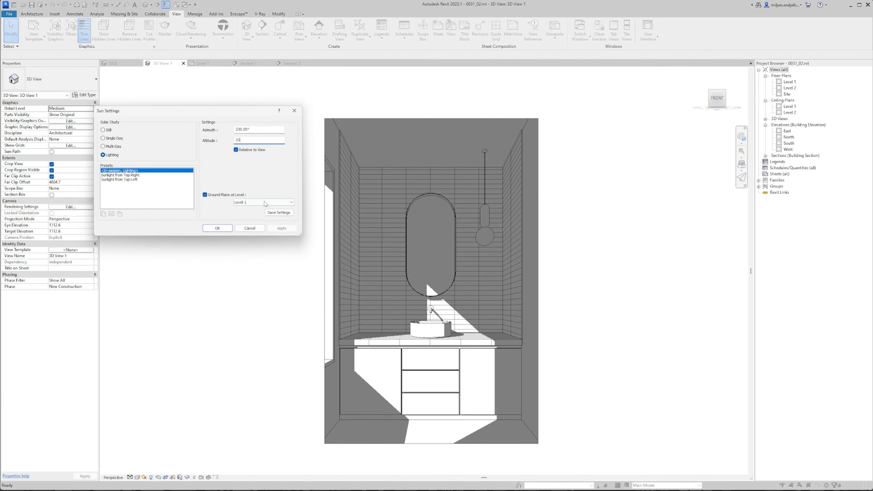
key("Tab")
left_click(282, 228)
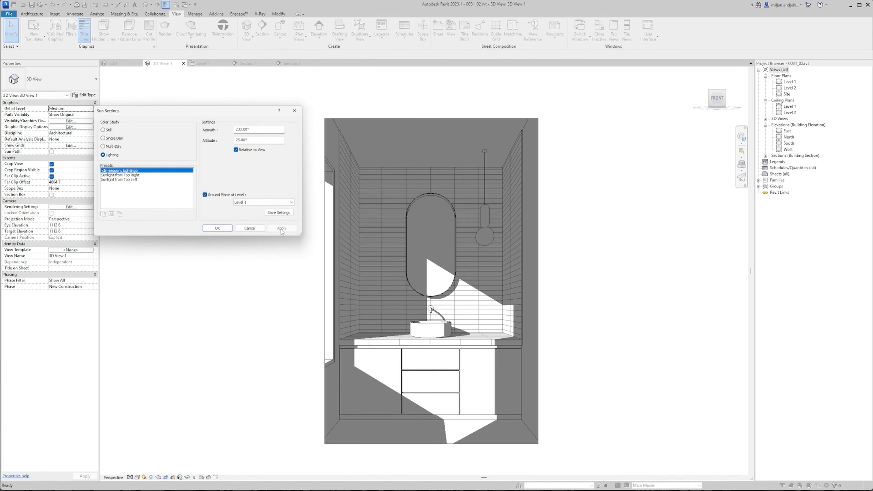
left_click(217, 228)
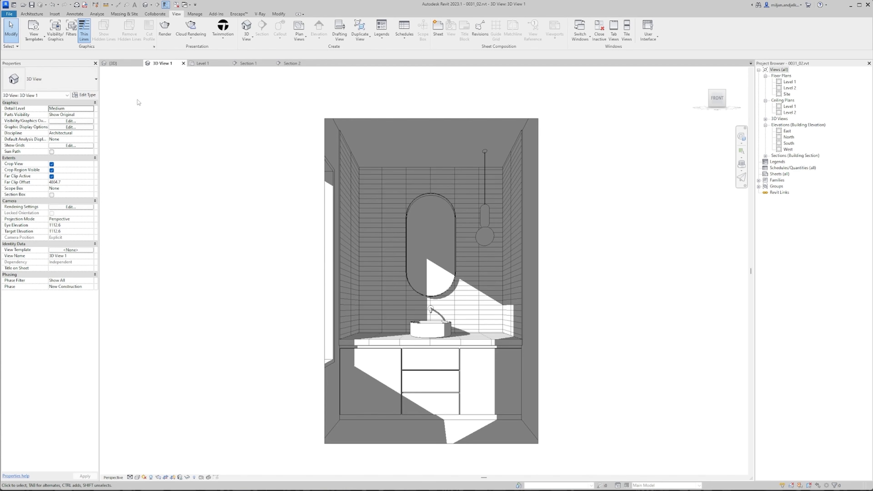
Render 3D View 1 at Medium quality with the Interior: Sun and Artificial lighting scheme.
left_click(165, 29)
left_click(277, 219)
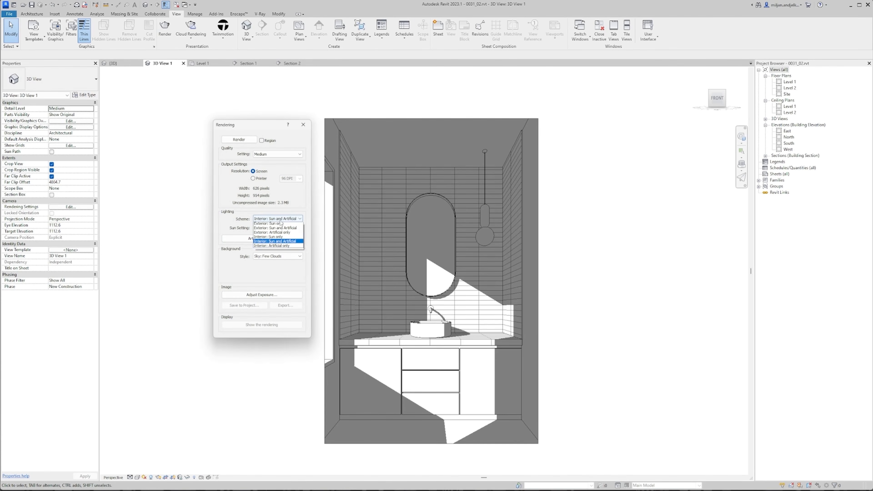
left_click(285, 243)
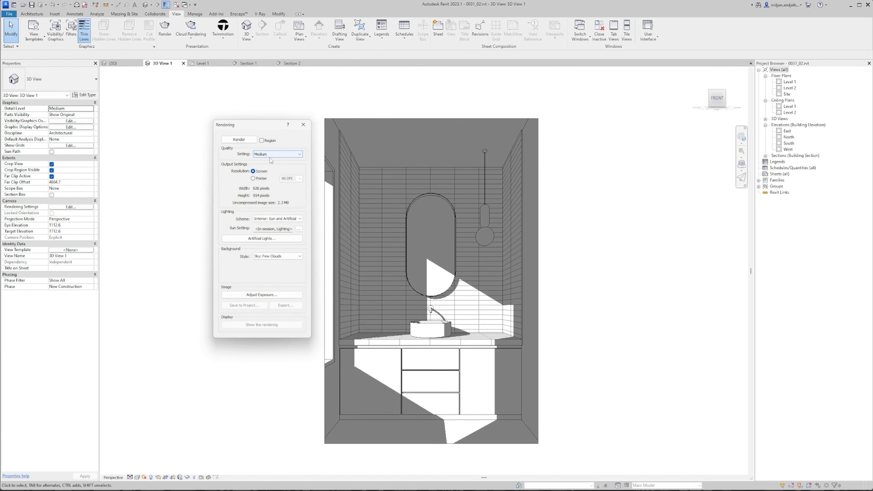
left_click(240, 141)
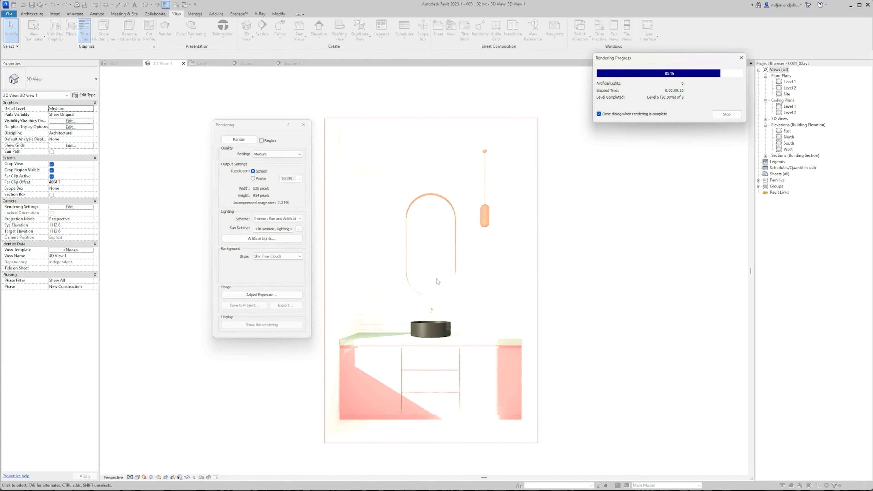
Darken the rendering by raising its exposure value to about 12.27 and apply the change.
left_click(259, 295)
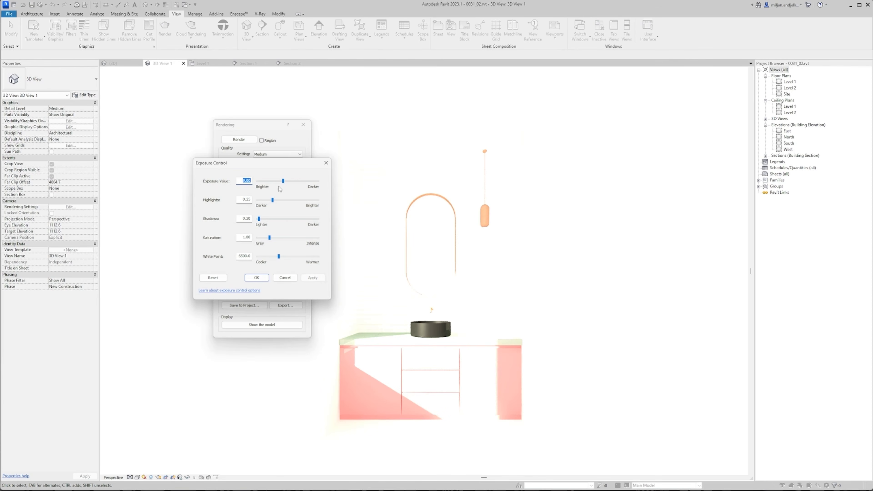
left_click_drag(283, 181, 298, 183)
left_click(312, 278)
left_click(315, 281)
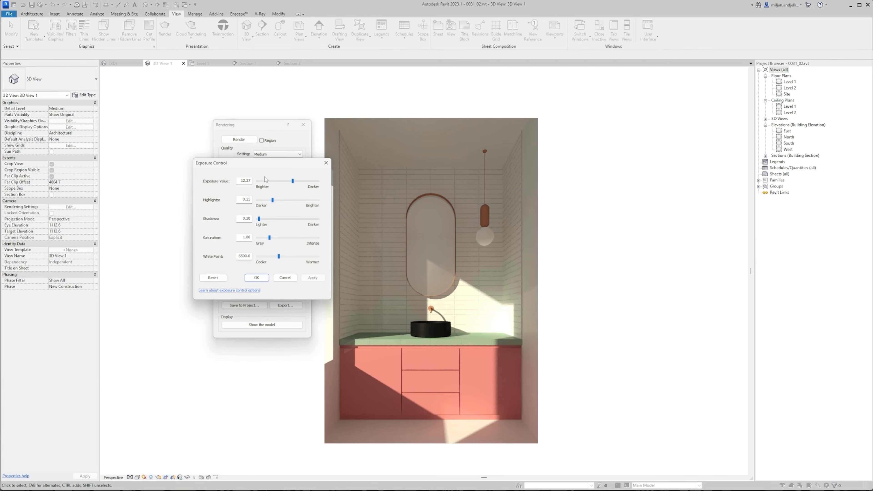
Set the rendering's exposure value to 11 and lower its highlights to about 0.03.
double_click(246, 181)
type("11")
key("Tab")
left_click(306, 278)
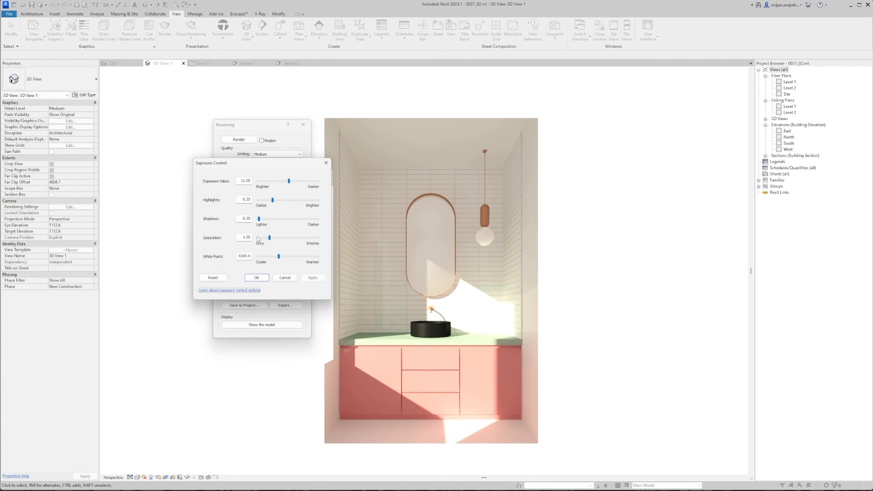
left_click_drag(266, 201, 260, 200)
left_click(313, 277)
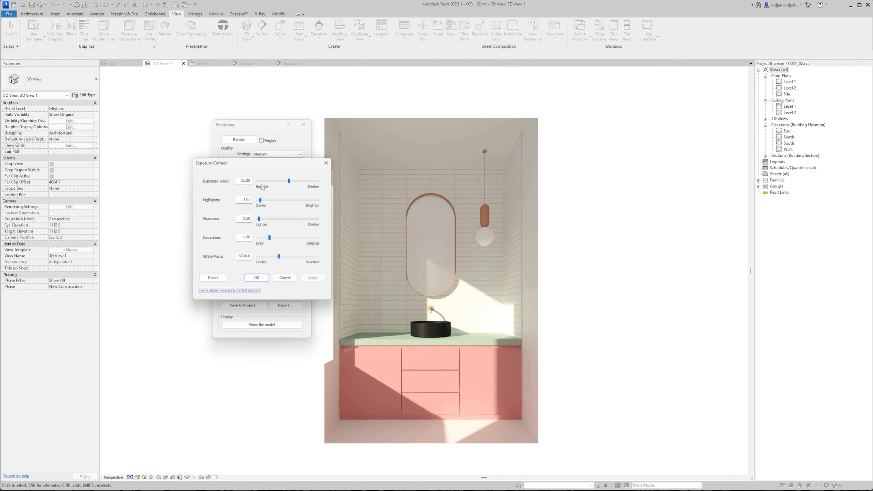
Try an exposure value of 11.5 on the rendering.
double_click(246, 181)
type("11.5")
key("Tab")
left_click(313, 279)
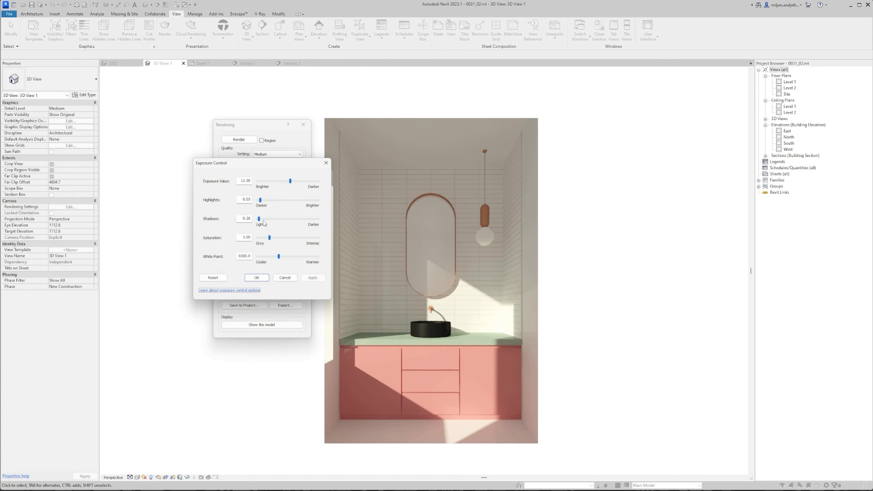
Set the rendering's exposure value to 11.2, accept it and close the rendering settings.
double_click(245, 181)
key("Tab")
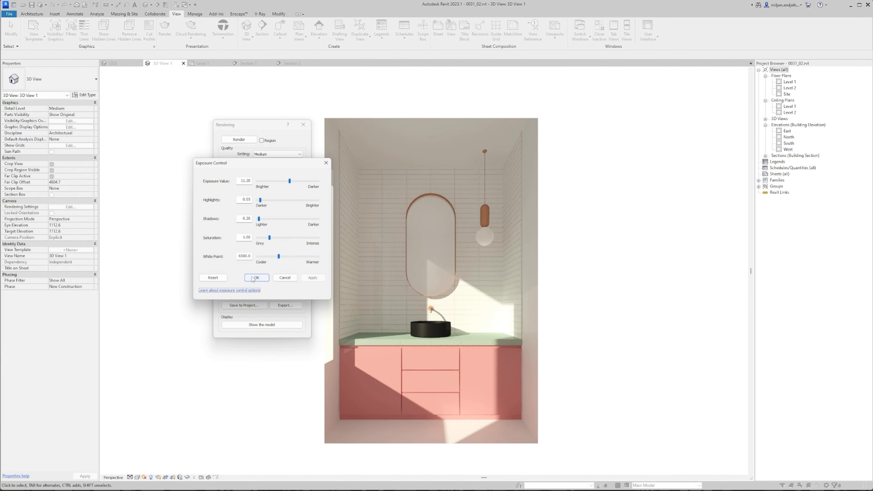
left_click(255, 278)
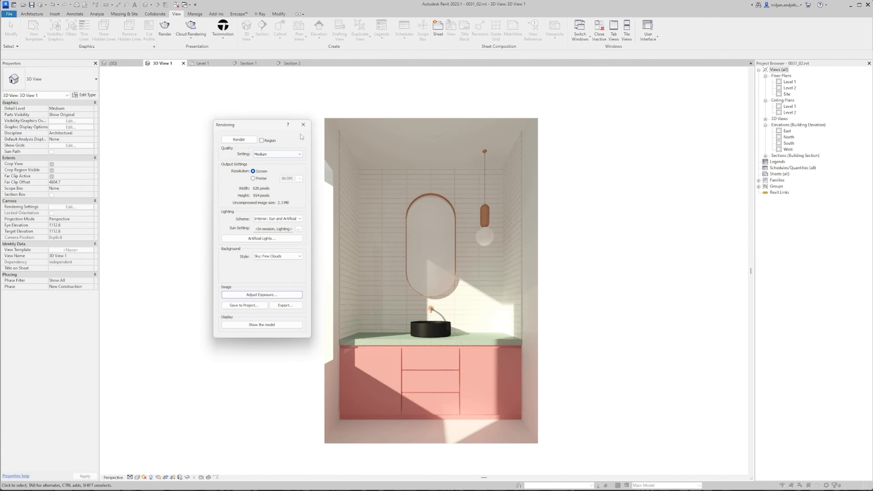
left_click(303, 124)
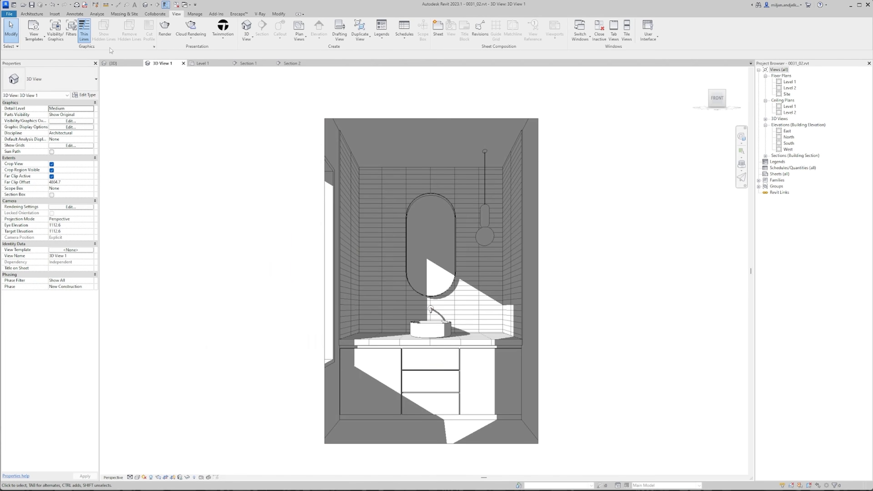
Try a custom self-illumination luminance of 500 in the appearance of the 01_Light Bulb material.
left_click(195, 14)
left_click(31, 30)
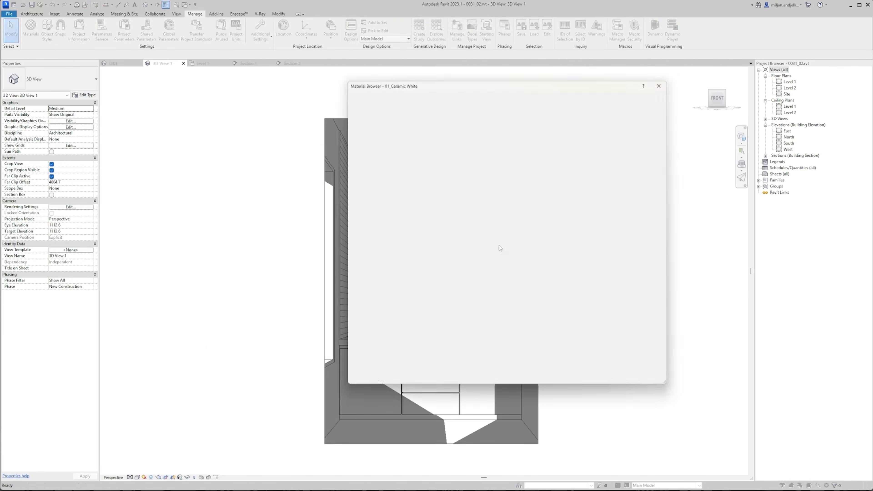
left_click(392, 162)
left_click(535, 101)
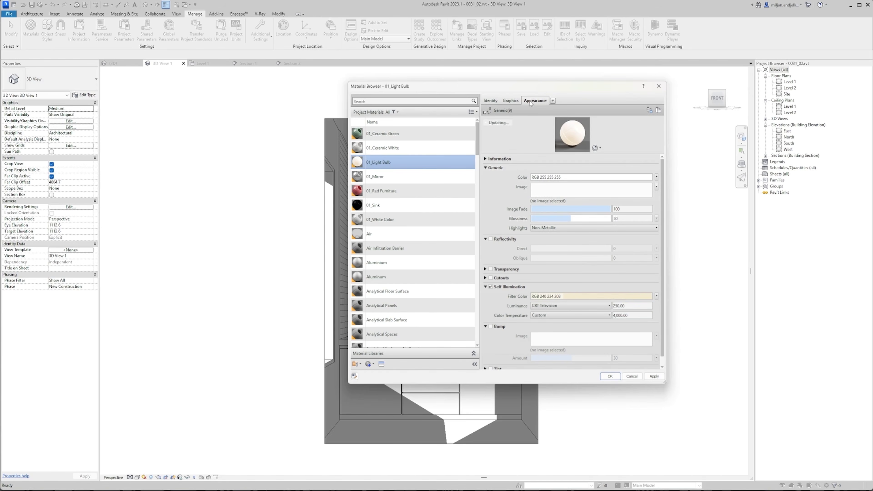
double_click(632, 305)
type("500")
key("Tab")
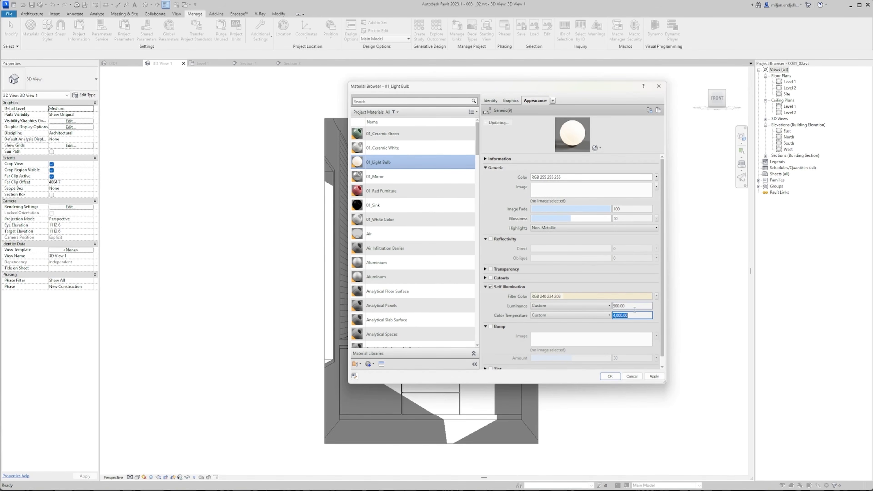
left_click(634, 378)
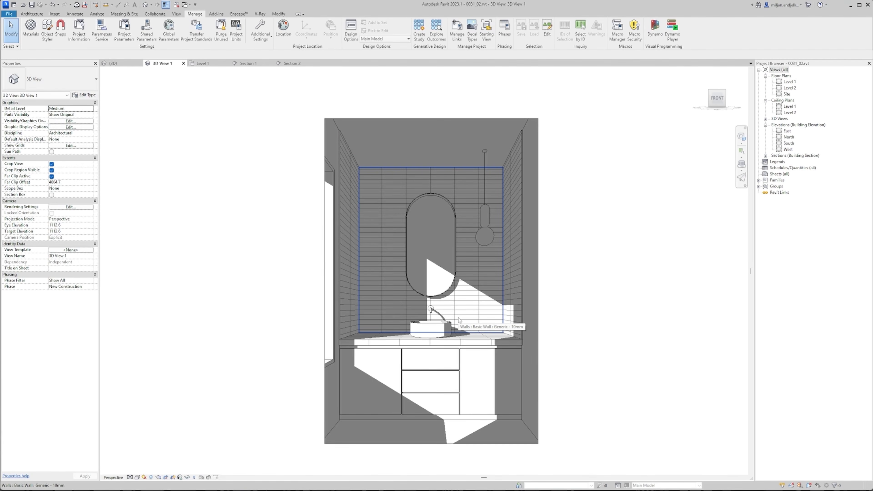
Return to the {3D} view and examine the wall tile colours above the countertop in the reference photo.
left_click(113, 63)
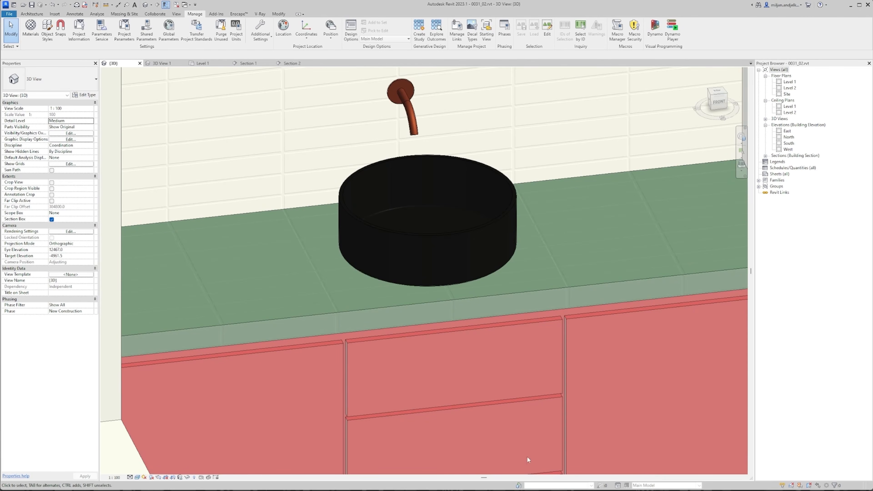
key("alt+Tab")
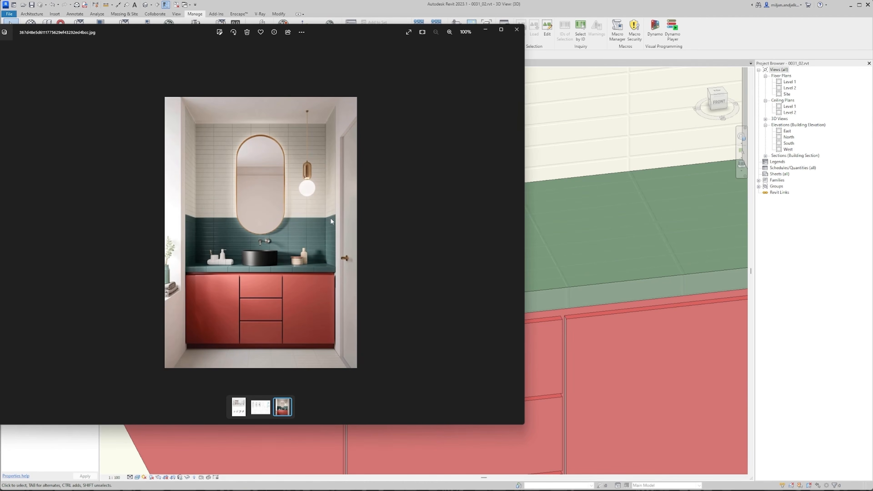
left_click(467, 6)
Sketch a split-face boundary on the tiled wall behind the basin as one line offset above the wall's lower edge, removing the extra line.
scroll(451, 280, "down", 4)
middle_click_drag(450, 280, 503, 287, "shift")
scroll(434, 289, "up", 1)
scroll(608, 275, "down", 1)
middle_click_drag(608, 276, 554, 255, "shift")
scroll(557, 261, "down", 1)
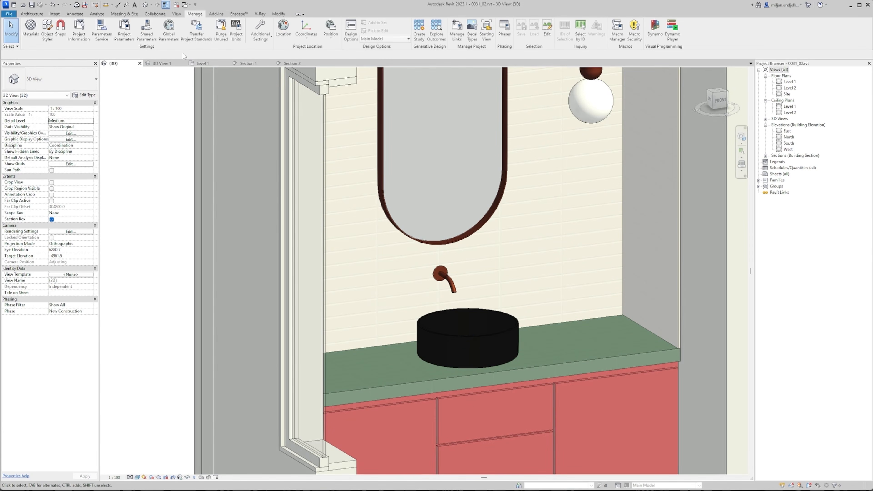
left_click(279, 14)
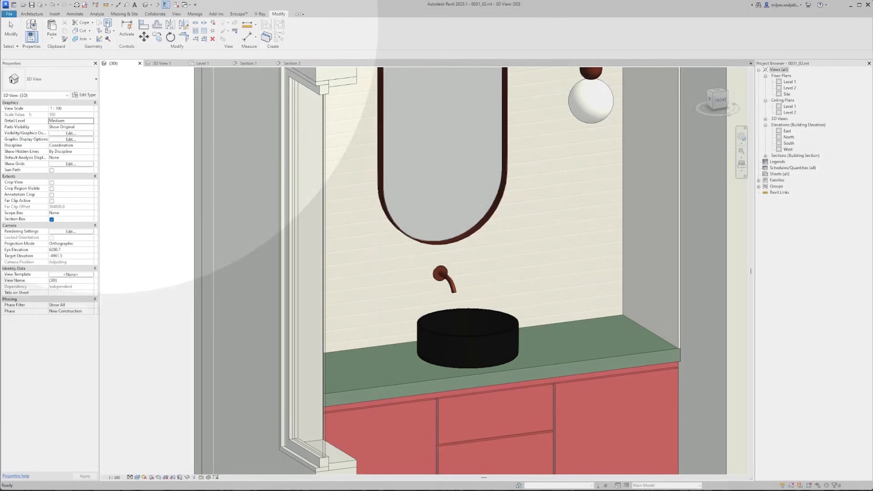
left_click(108, 23)
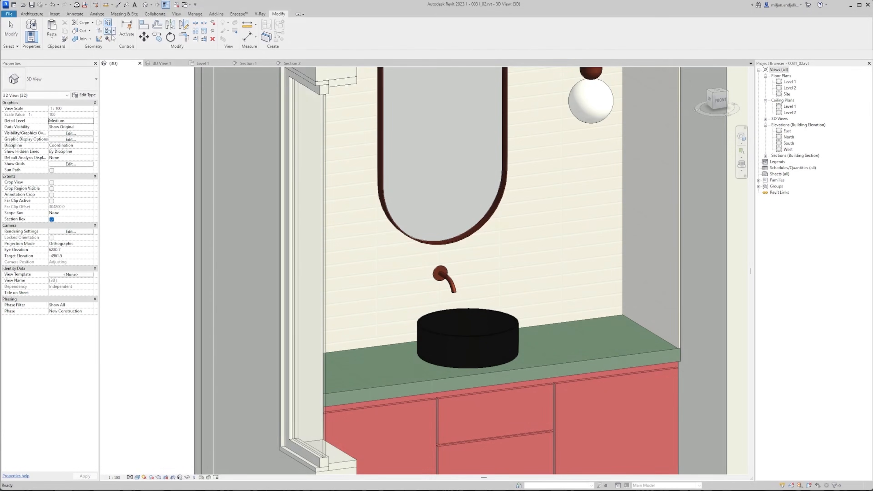
left_click(577, 320)
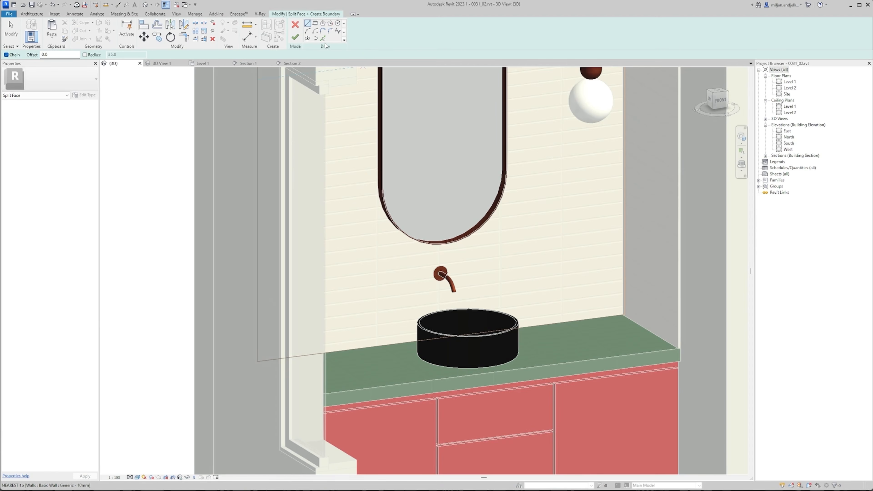
key("p")
key("l")
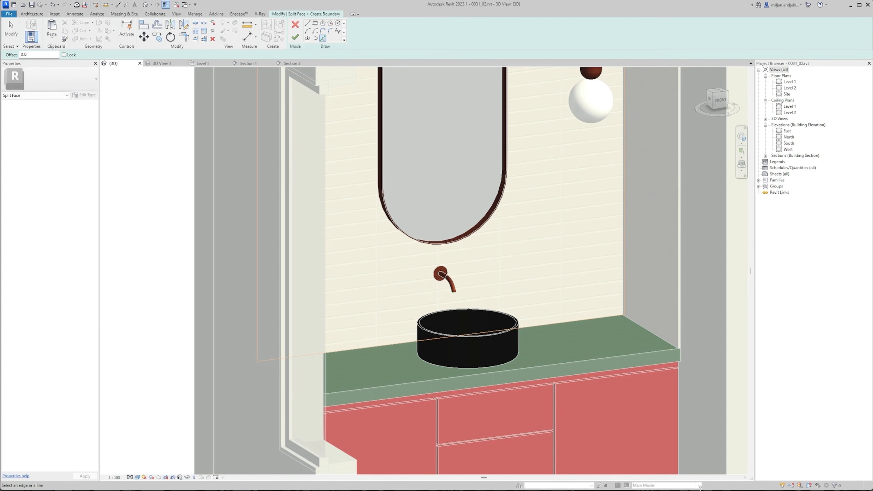
key("alt+Tab")
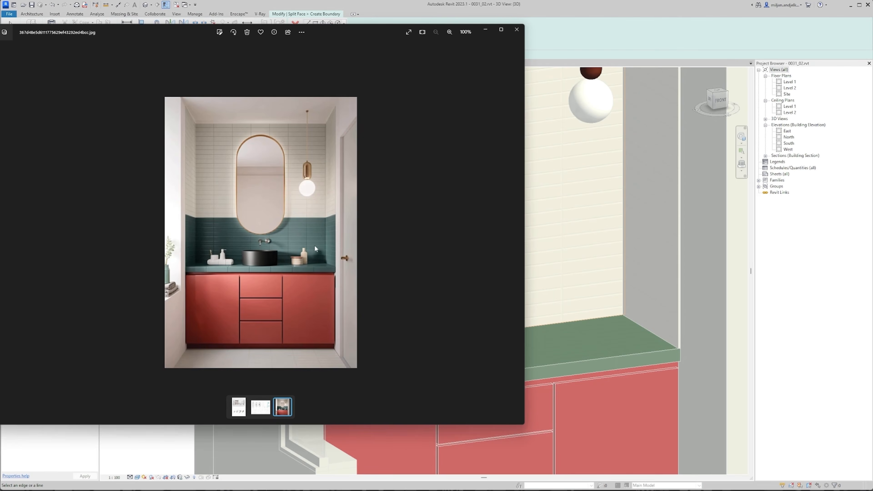
left_click(572, 33)
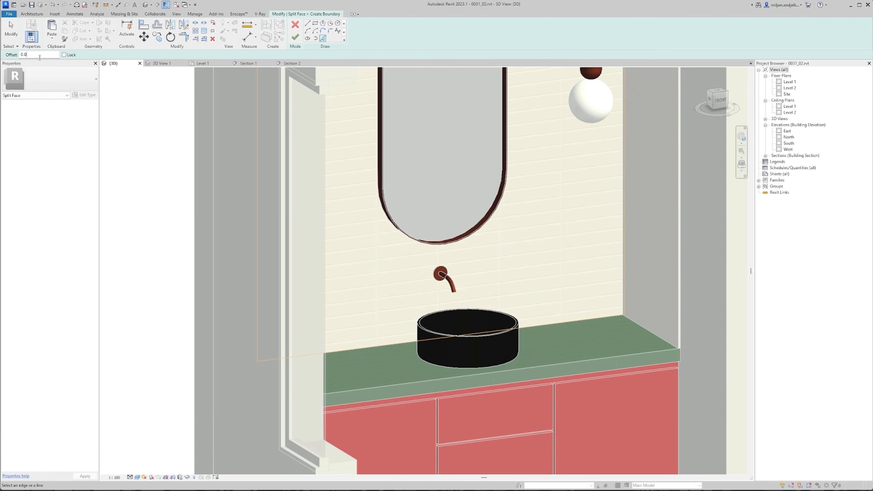
left_click(544, 325)
scroll(544, 325, "down", 1)
key("Escape")
left_click(596, 433)
key("Delete")
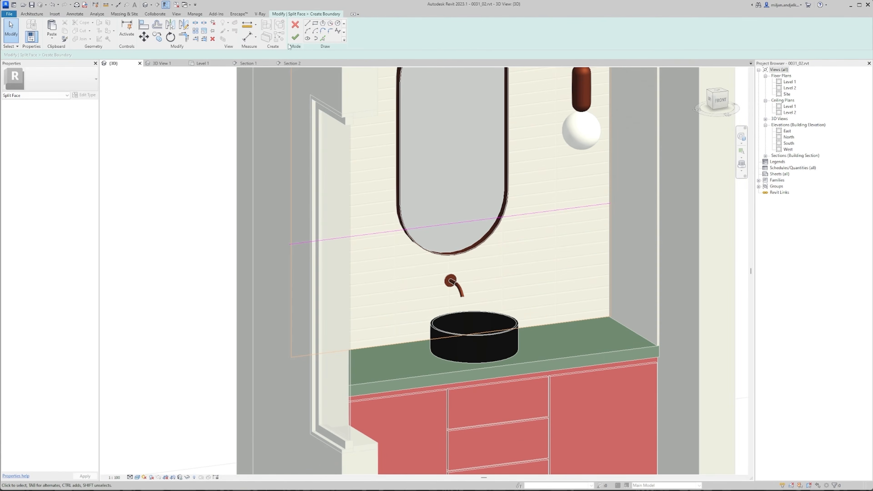
Adjust the end of the split boundary line to meet the back wall's edge near the window, and finish the split face.
left_click(295, 37)
left_click(833, 478)
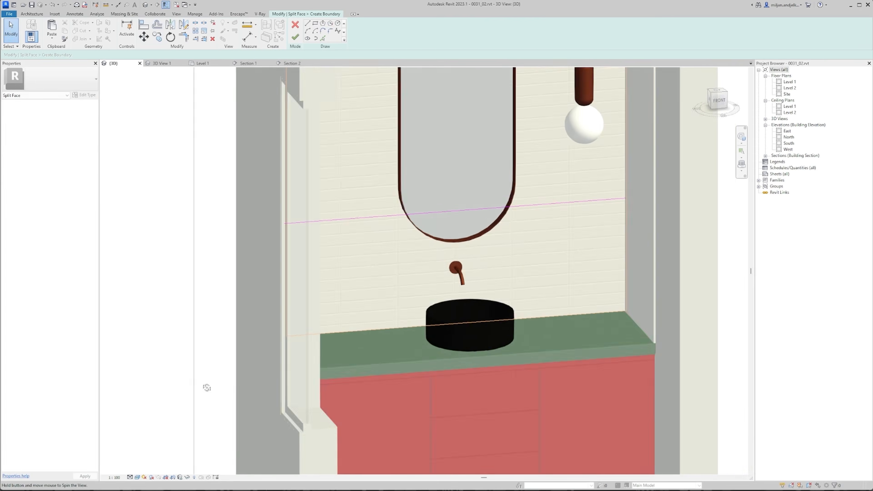
scroll(352, 178, "up", 3)
left_click(352, 178)
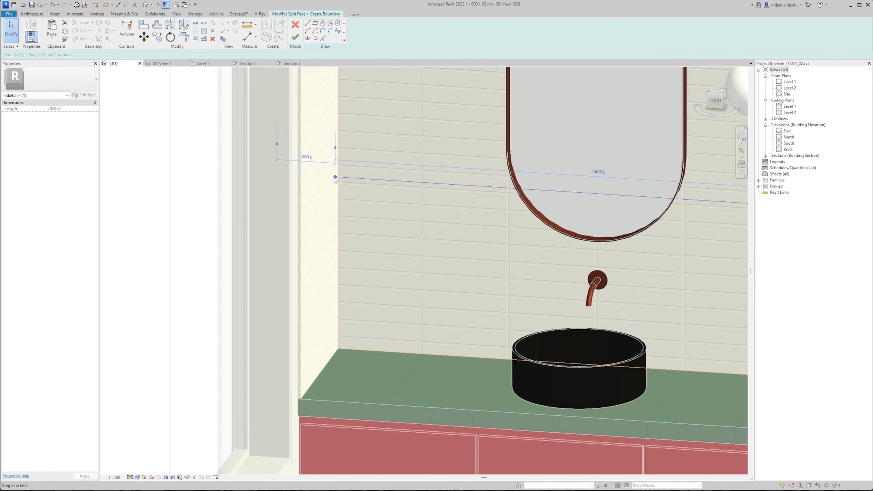
left_click_drag(336, 177, 339, 177)
left_click(363, 207)
scroll(364, 207, "down", 1)
middle_click_drag(464, 258, 600, 269, "shift")
scroll(643, 234, "up", 2)
scroll(642, 234, "down", 2)
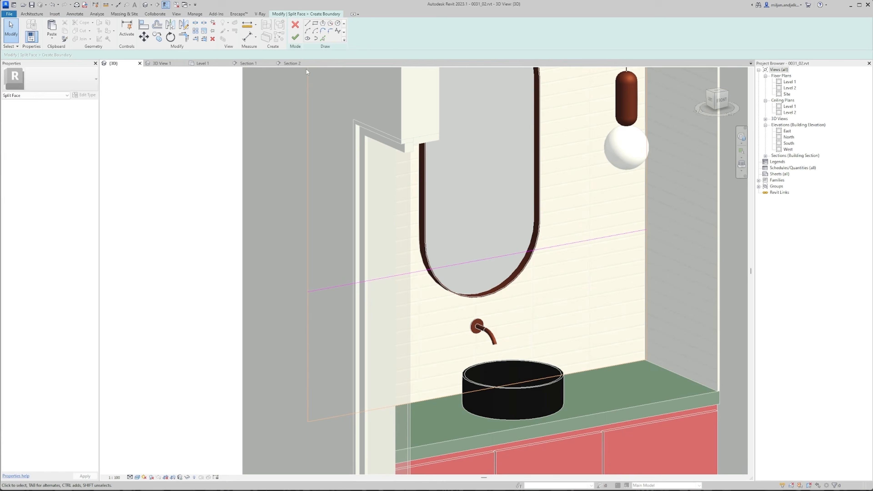
left_click(297, 37)
Paint the lower region of the wall behind the basin with the 01_Ceramic Green material.
mouse_move(581, 308)
middle_mouse_down("shift")
mouse_move(458, 314)
mouse_move(328, 279)
middle_mouse_up("shift")
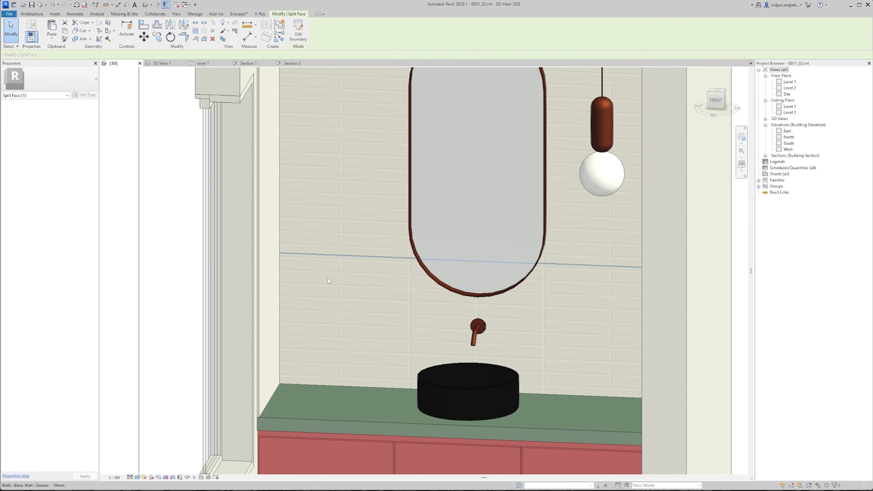
left_click(107, 30)
left_click(311, 289)
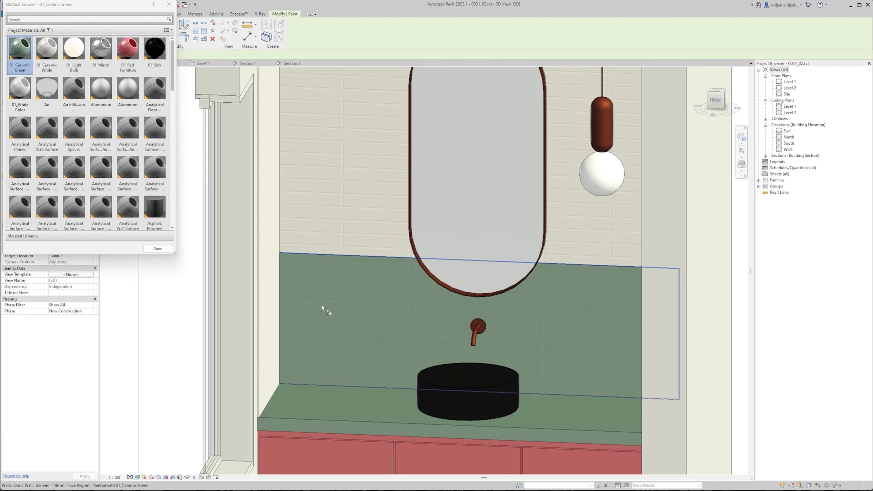
middle_click_drag(325, 308, 346, 301, "shift")
key("Escape")
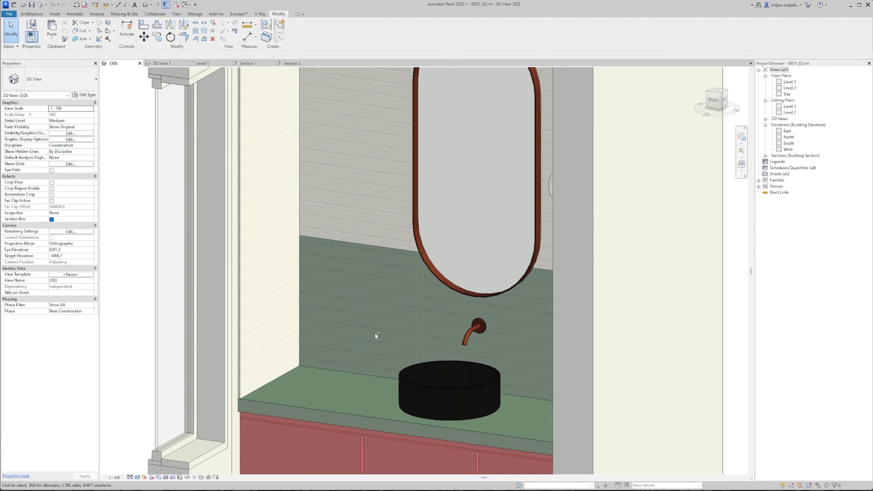
Sketch a split-face boundary line on the side wall beside the pendant lamp, offset 600 from the wall's lower edge.
middle_click_drag(374, 332, 625, 236, "shift")
key("s")
key("f")
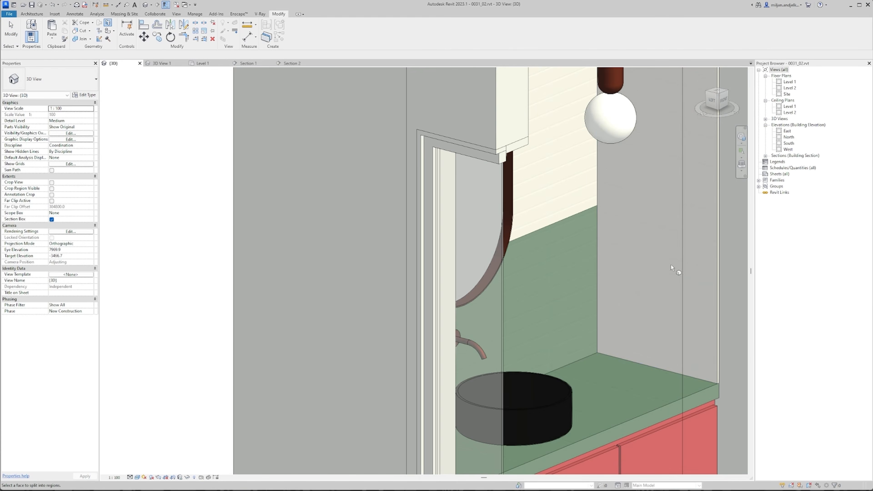
left_click(717, 305)
middle_click_drag(718, 305, 608, 280)
left_click(322, 38)
left_click_drag(32, 55, 13, 56)
type("60")
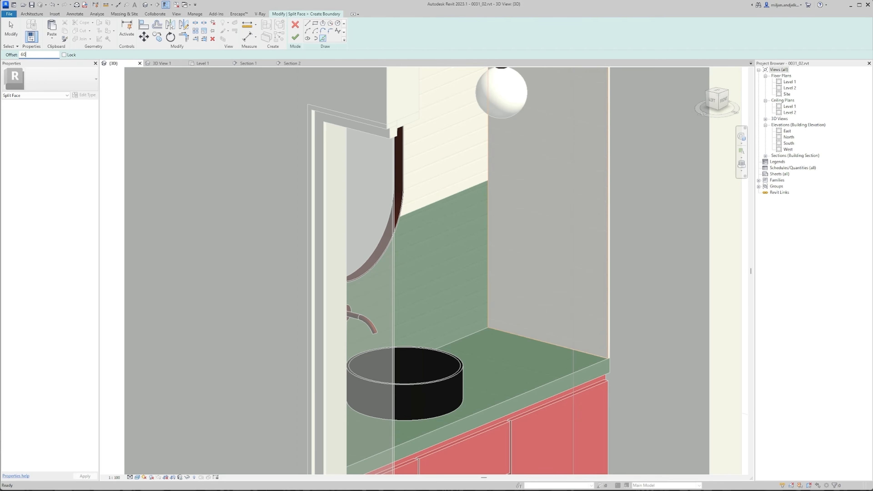
type("0")
left_click(547, 381)
scroll(482, 222, "down", 2)
left_click(9, 14)
left_click(9, 14)
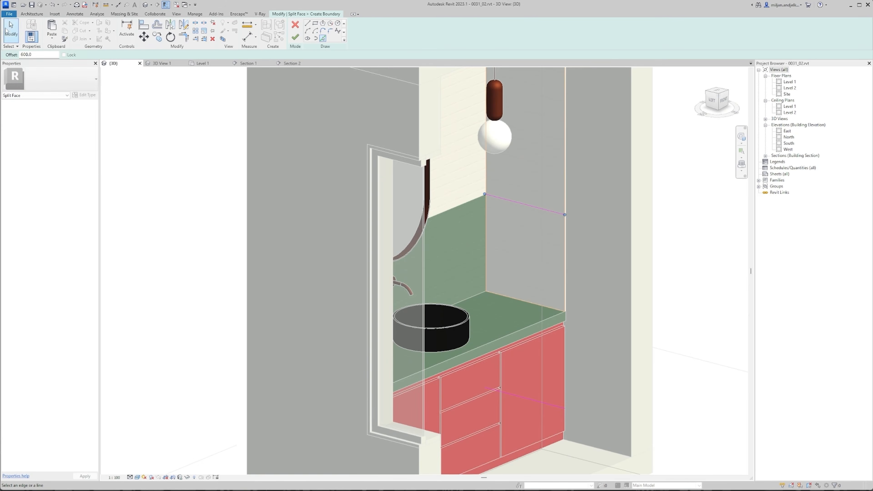
key("t")
key("r")
scroll(464, 210, "up", 5)
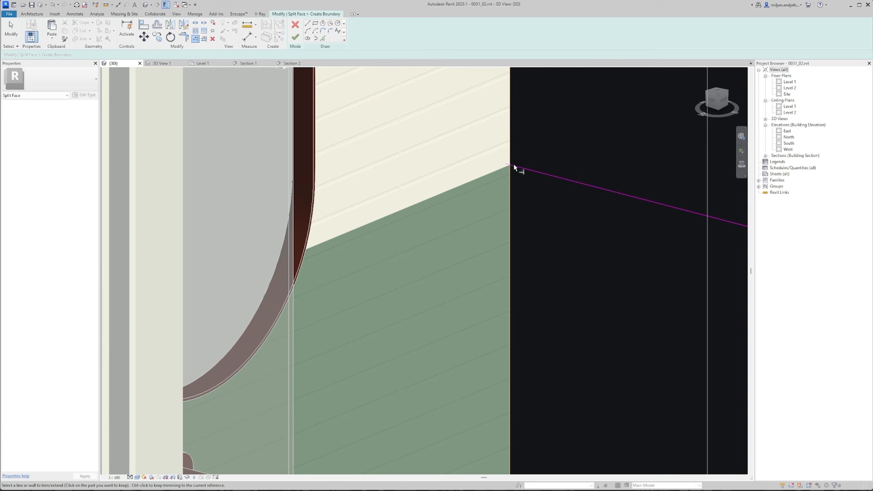
key("Escape")
key("Escape")
Shorten the boundary line to the side wall's corner, finish the split and paint the region beneath with 01_Ceramic Green.
left_click(508, 164)
left_click_drag(505, 164, 510, 166)
scroll(497, 171, "down", 3)
left_click(295, 36)
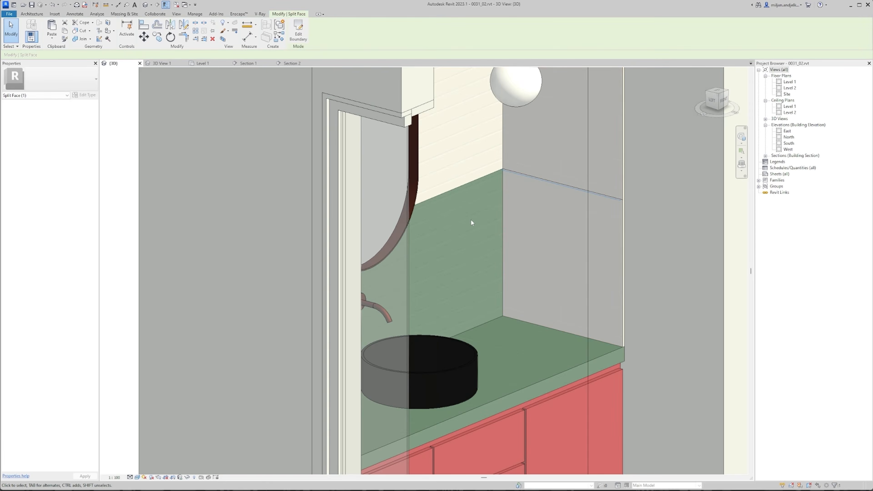
key("p")
key("t")
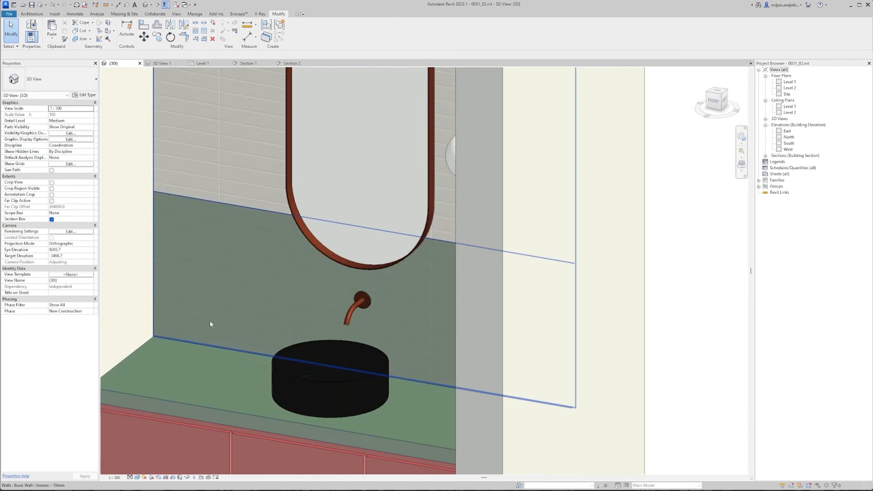
Split the window-side wall's face 600 above its lower edge and paint the lower region with 01_Ceramic Green.
left_click(210, 325)
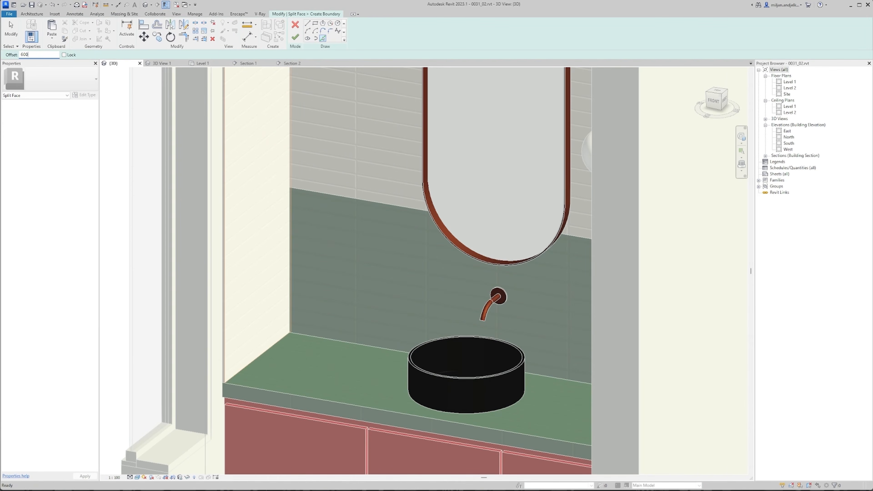
scroll(423, 272, "down", 3)
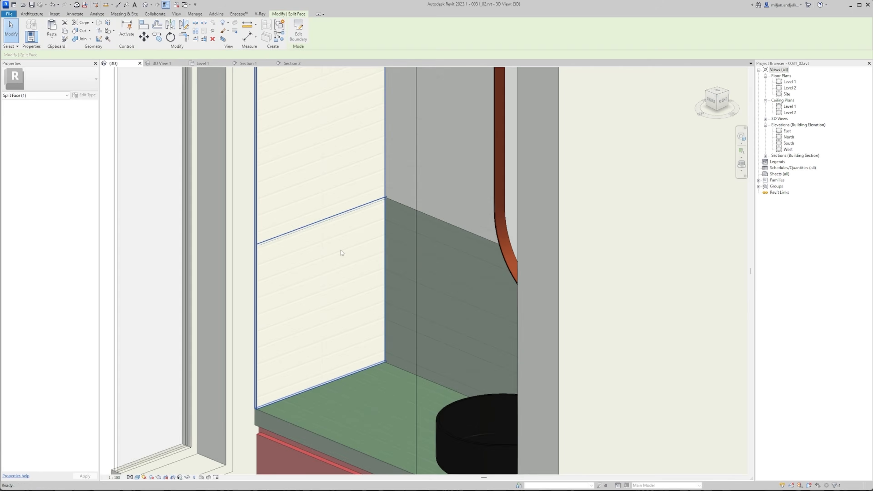
key("p")
key("t")
left_click(268, 288)
key("Escape")
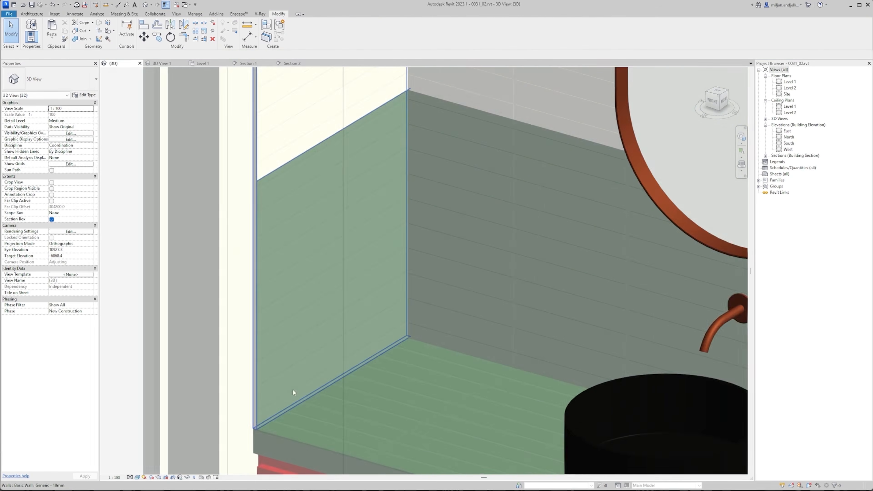
Split the narrow front edge face of the window-side wall with a line offset 600 above its lower edge.
middle_click_drag(293, 390, 340, 377)
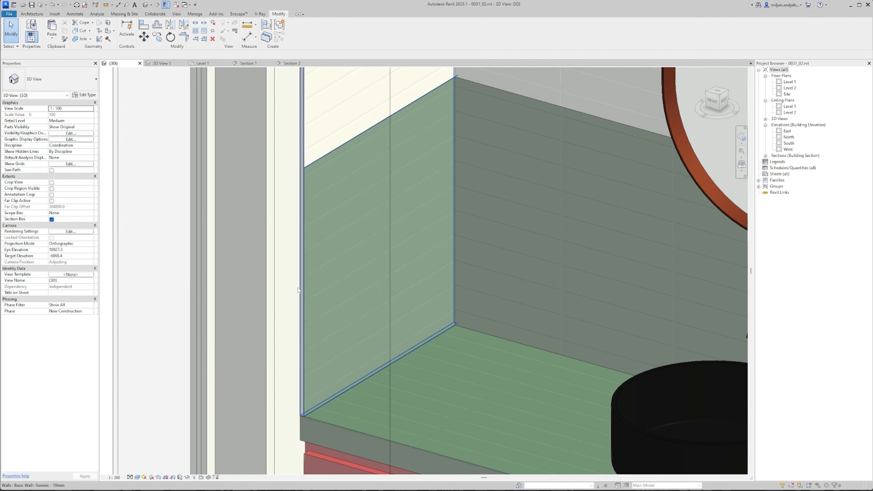
key("p")
key("t")
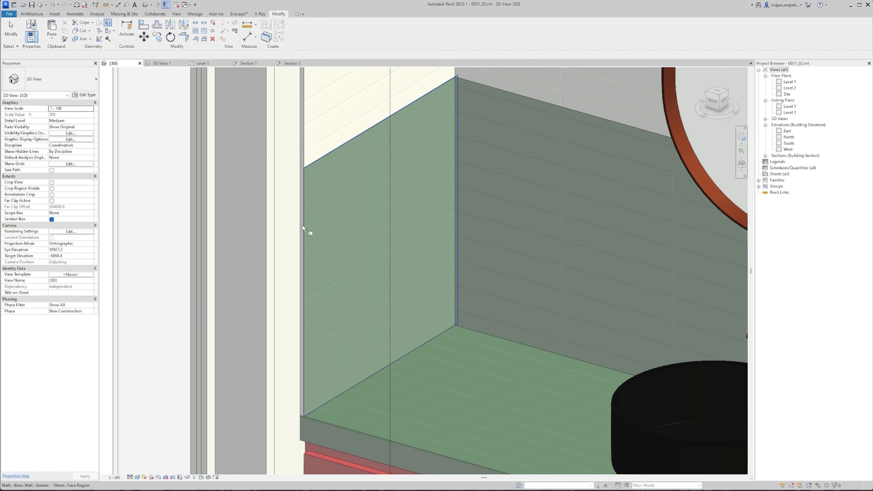
left_click(303, 228)
scroll(304, 410, "up", 4)
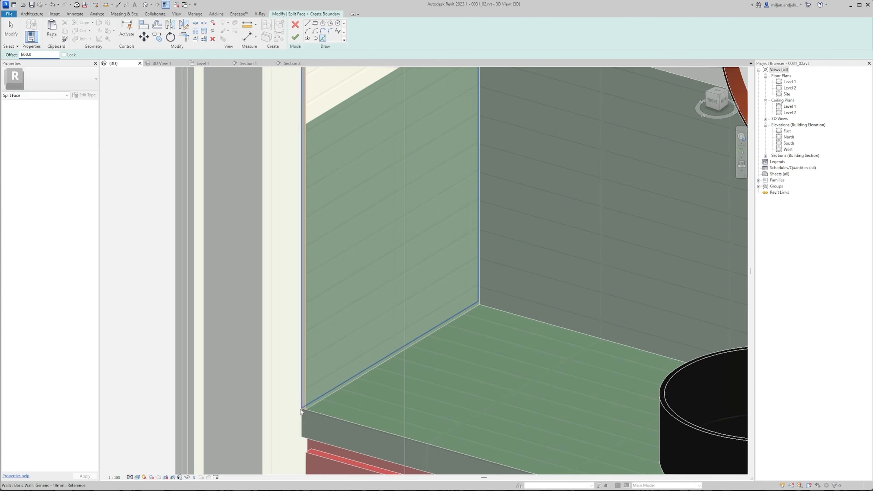
left_click(302, 409)
middle_click_drag(301, 409, 318, 304)
scroll(318, 304, "down", 5)
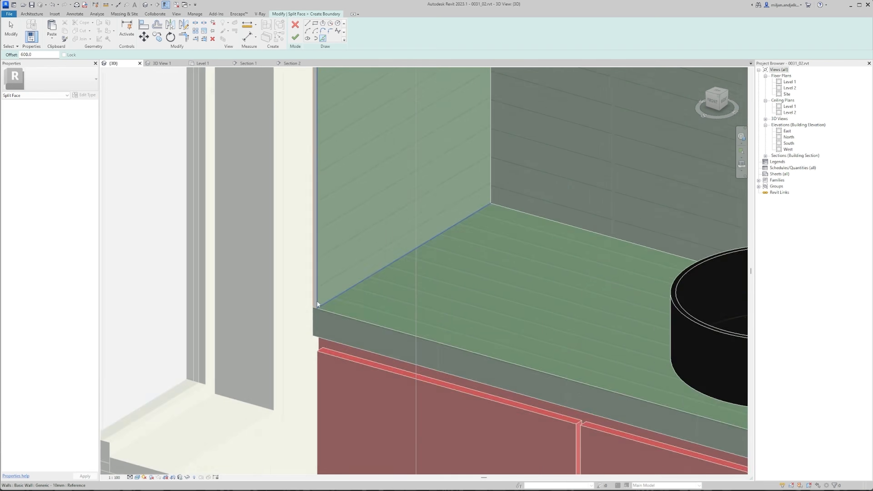
left_click(11, 30)
scroll(263, 291, "down", 2)
left_click(295, 37)
Paint the lower part of the window-side wall's narrow front edge with 01_Ceramic Green.
scroll(296, 234, "up", 3)
scroll(282, 257, "up", 1)
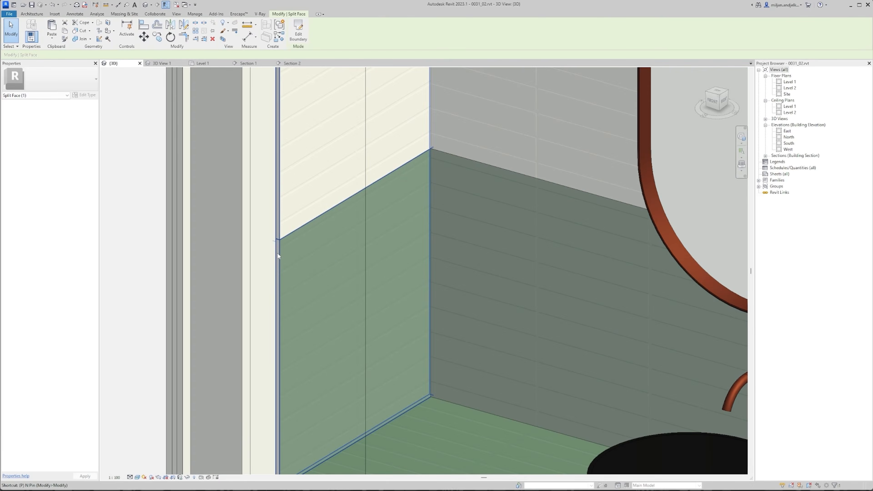
key("p")
key("t")
left_click(278, 274)
left_click(158, 248)
scroll(205, 266, "down", 1)
Split the narrow front edge face of the opposite side wall with a line offset 600 above its lower edge.
middle_click_drag(206, 266, 572, 280, "shift")
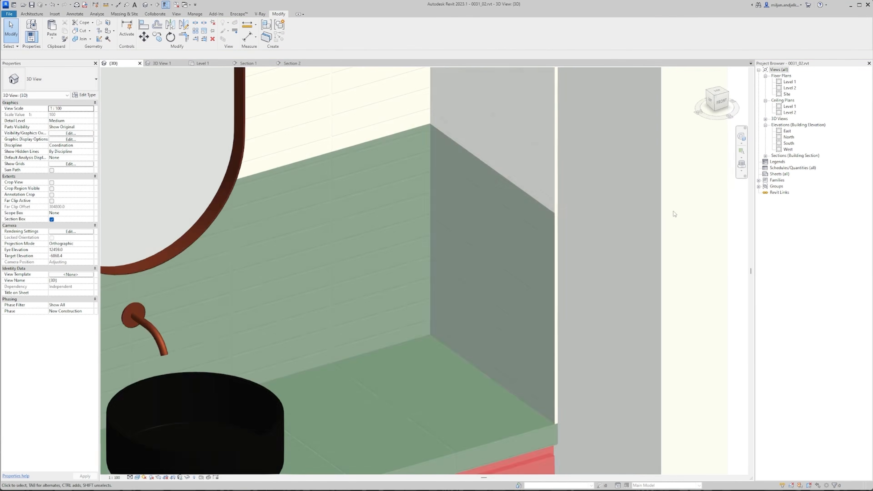
scroll(573, 280, "up", 4)
key("s")
key("f")
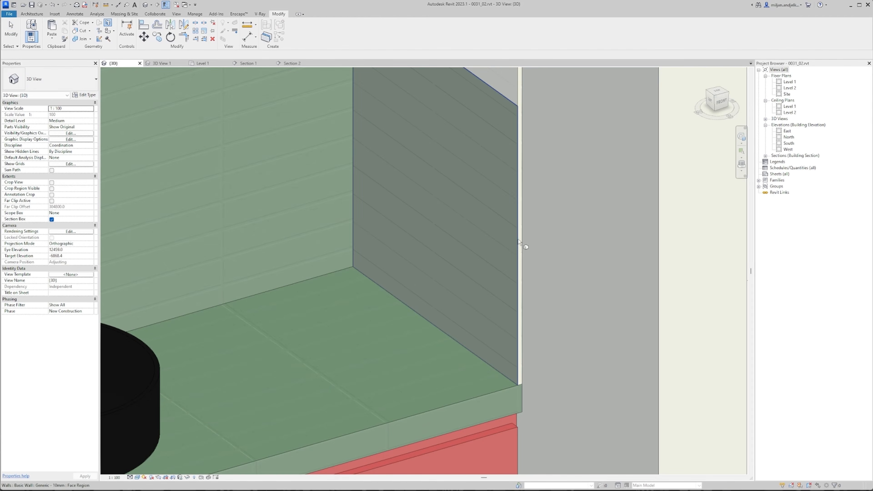
left_click(522, 244)
left_click(519, 385)
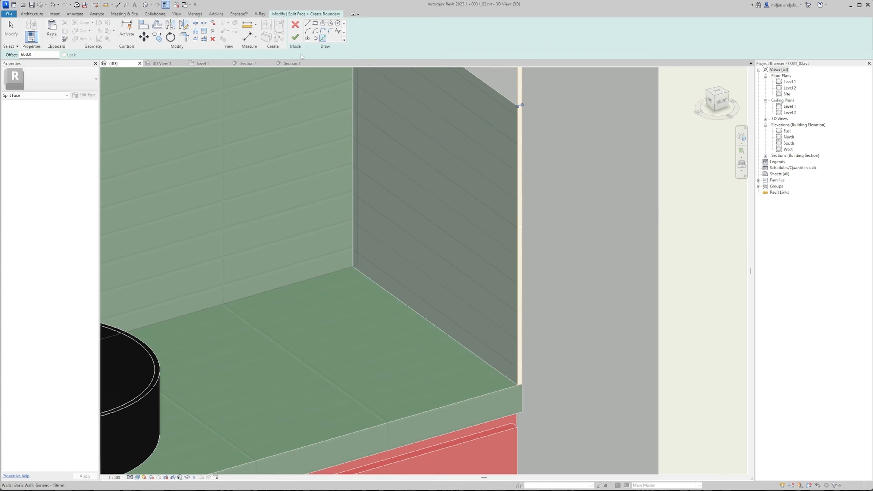
left_click(296, 37)
Paint the lower part of that opposite side wall's narrow front edge with 01_Ceramic Green.
key("p")
key("t")
left_click(520, 239)
key("Escape")
scroll(501, 219, "down", 4)
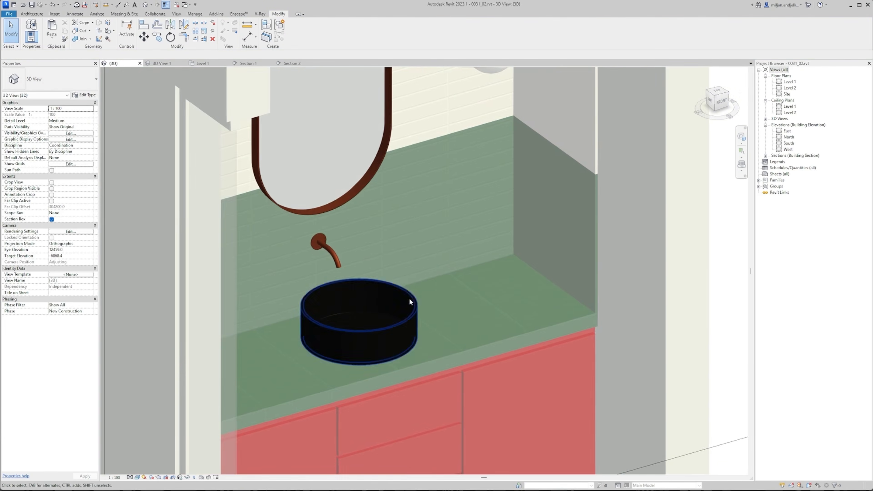
Render a close-up of the sink and wall-mounted faucet in the {3D} view at Draft quality.
middle_click_drag(410, 299, 405, 325, "shift")
scroll(399, 306, "up", 1)
scroll(408, 319, "up", 3)
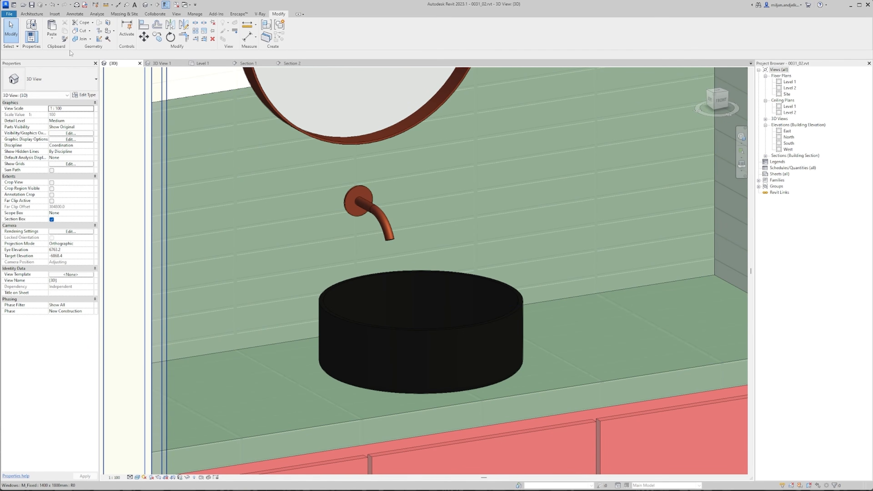
left_click(181, 14)
middle_click_drag(355, 241, 350, 237, "shift")
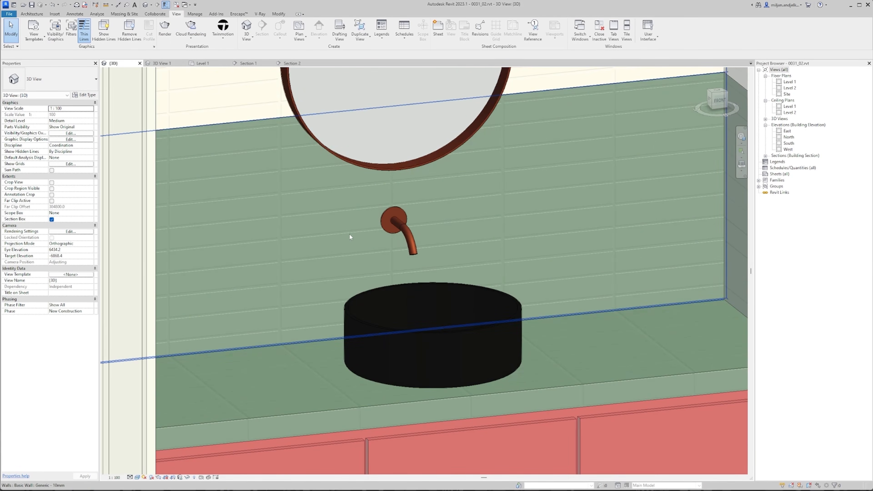
key("r")
key("r")
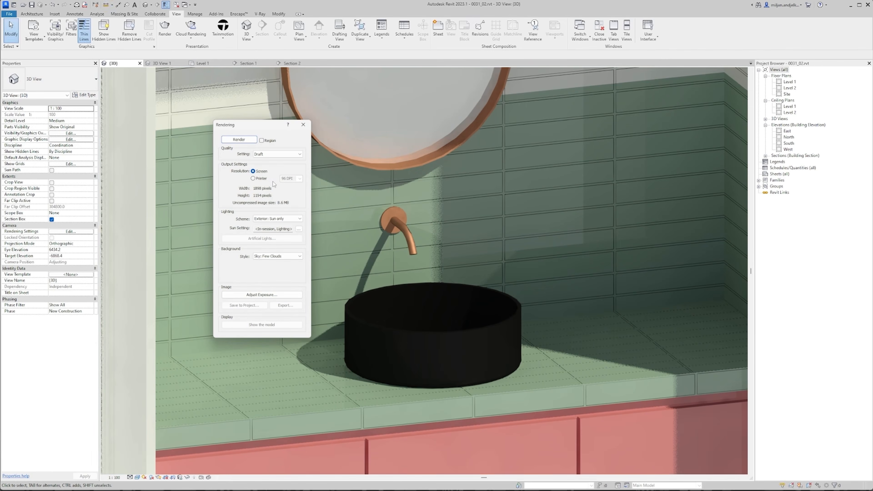
left_click(306, 128)
Render the whole bathroom from a frontal angle in the {3D} view at Medium quality.
scroll(527, 259, "down", 5)
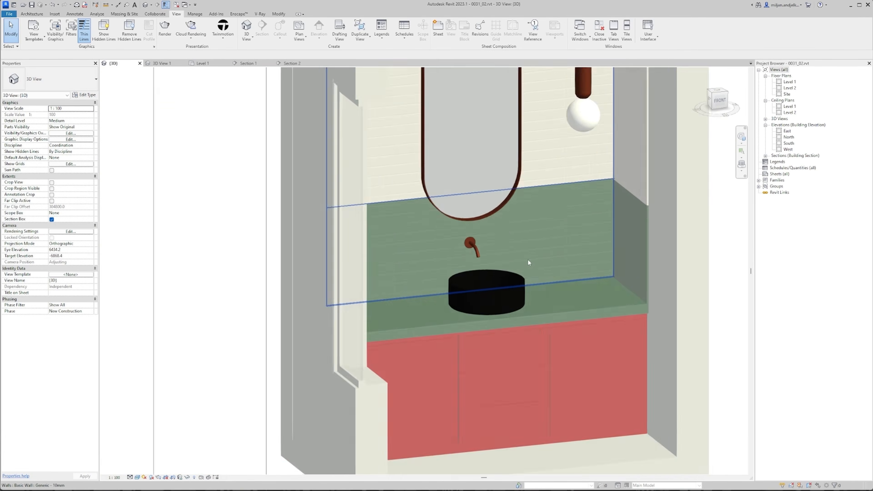
middle_click_drag(527, 259, 546, 320, "shift")
left_click(165, 30)
left_click(278, 154)
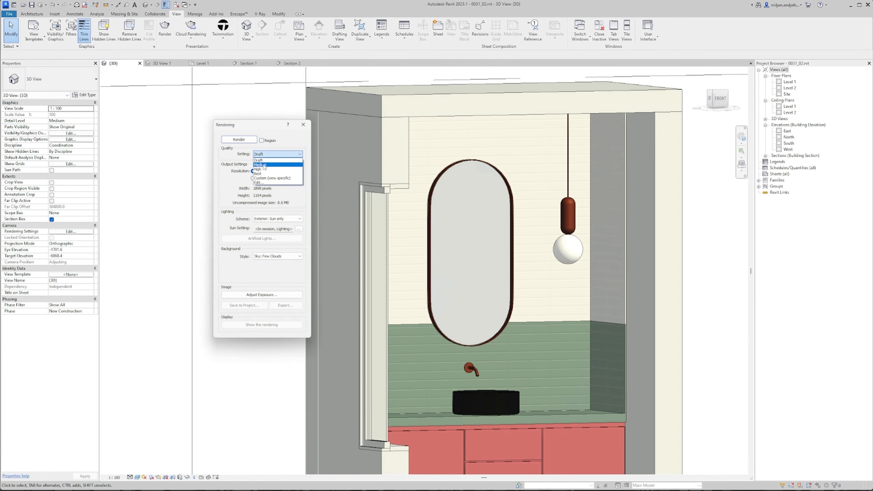
left_click(271, 169)
left_click(239, 140)
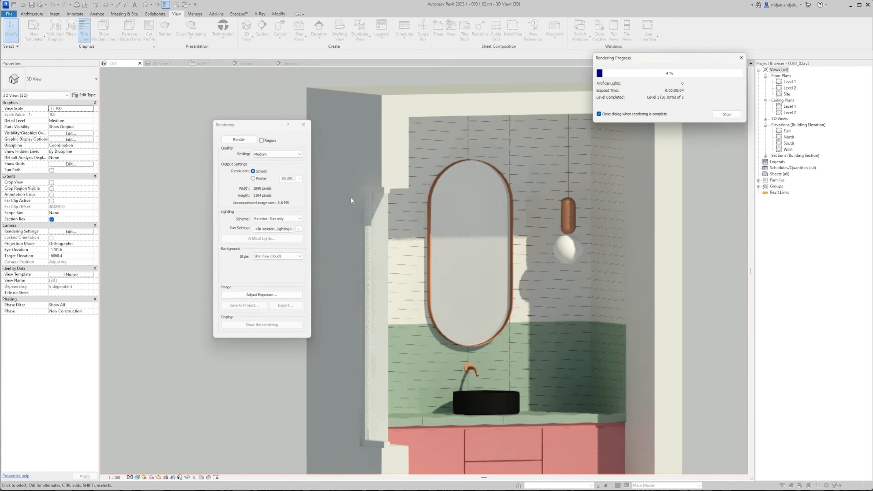
left_click(730, 116)
left_click(672, 134)
left_click(303, 125)
Set the horizontal and vertical grout gap widths of 01_Ceramic Green's bump tiles to 0.30.
key("alt+Tab")
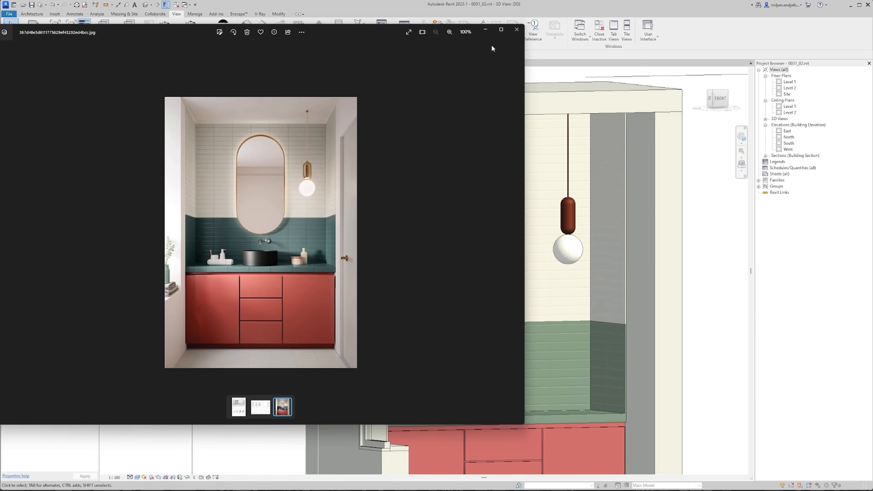
left_click(195, 13)
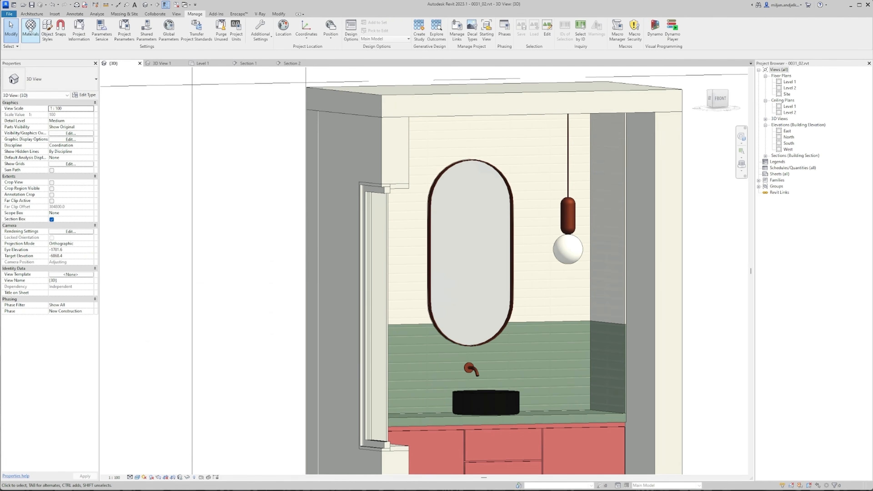
left_click(31, 30)
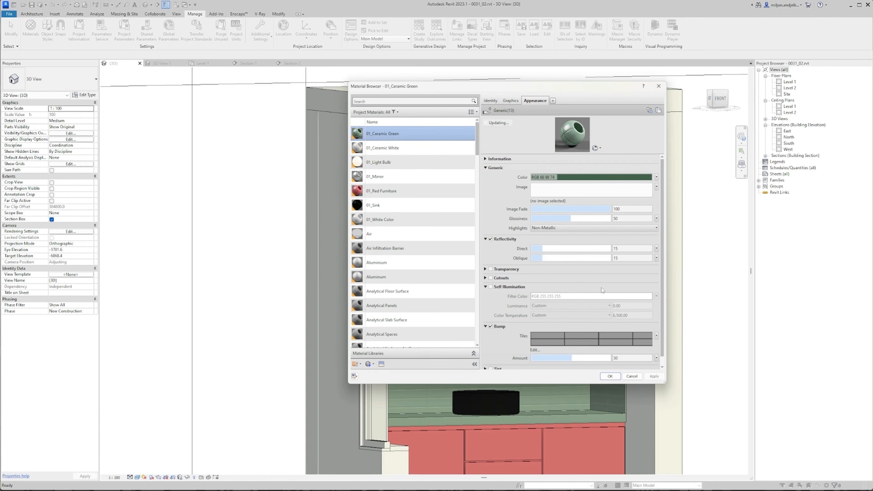
left_click(605, 342)
left_click(355, 257)
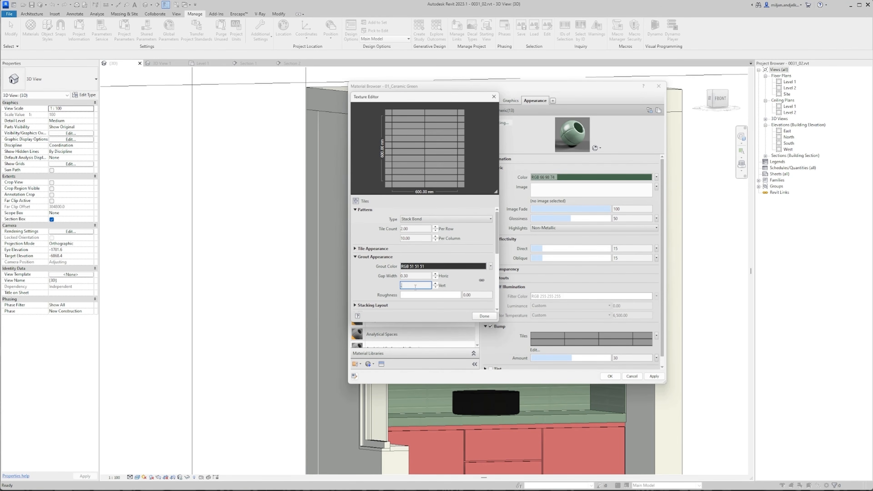
type("30")
left_click(484, 315)
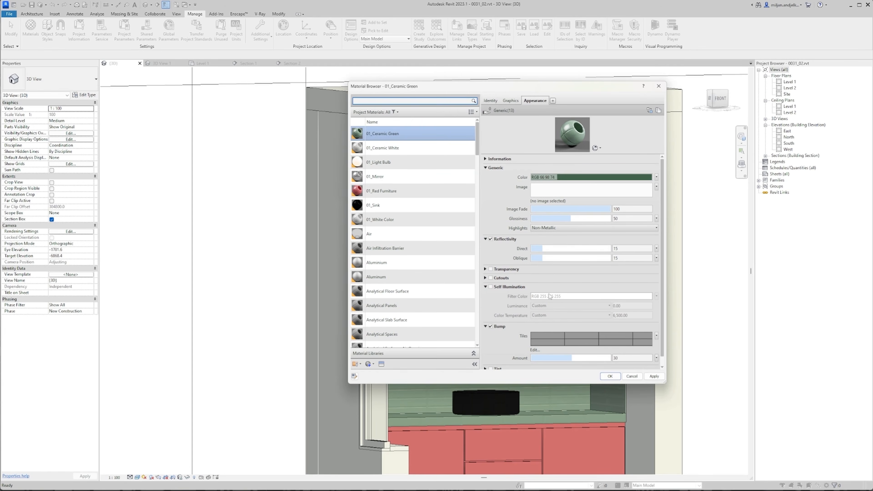
Adjust the grout gap widths of the bump tiles in the 01_Ceramic White material.
left_click(391, 147)
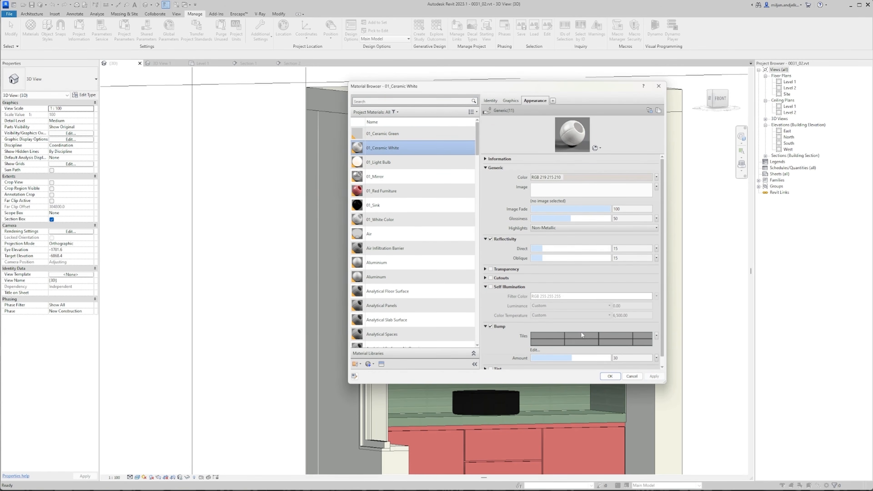
left_click(583, 343)
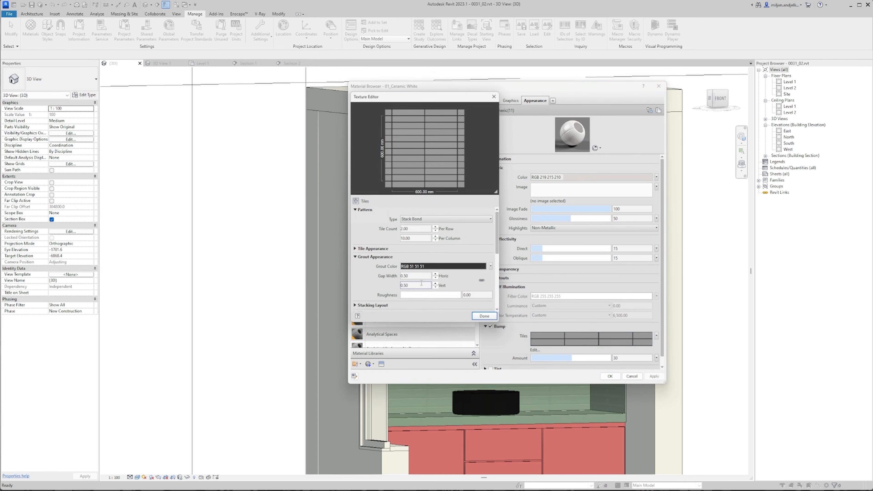
left_click(486, 316)
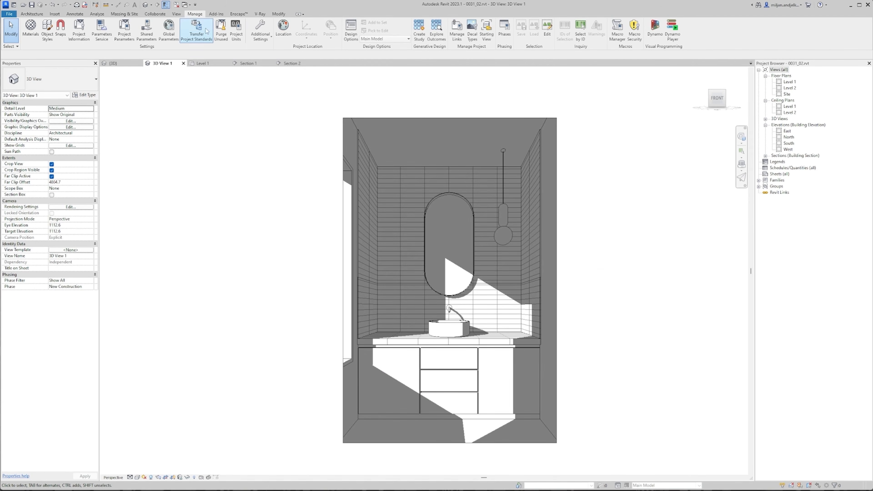
Render the perspective view 3D View 1 at Best quality.
left_click(177, 14)
left_click(165, 30)
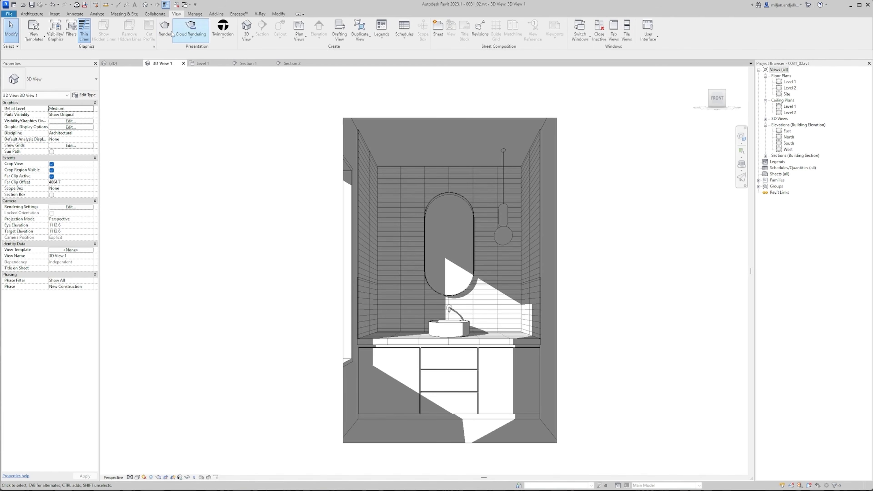
left_click(275, 154)
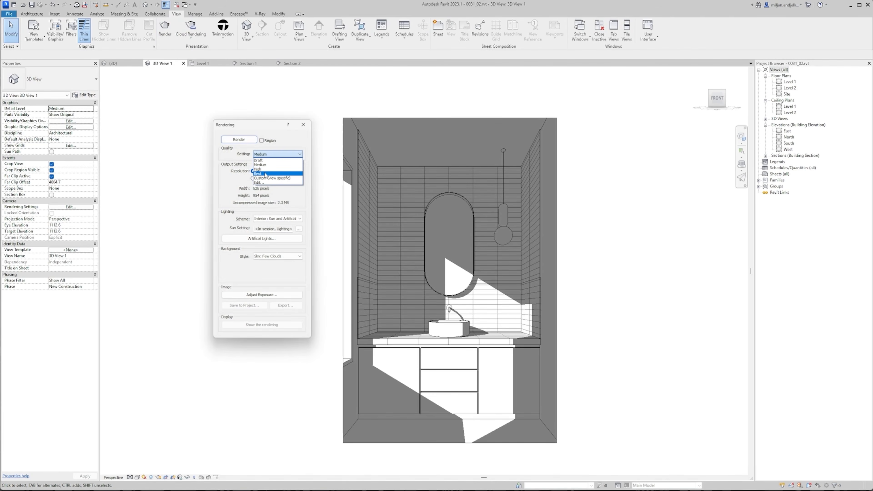
left_click(264, 173)
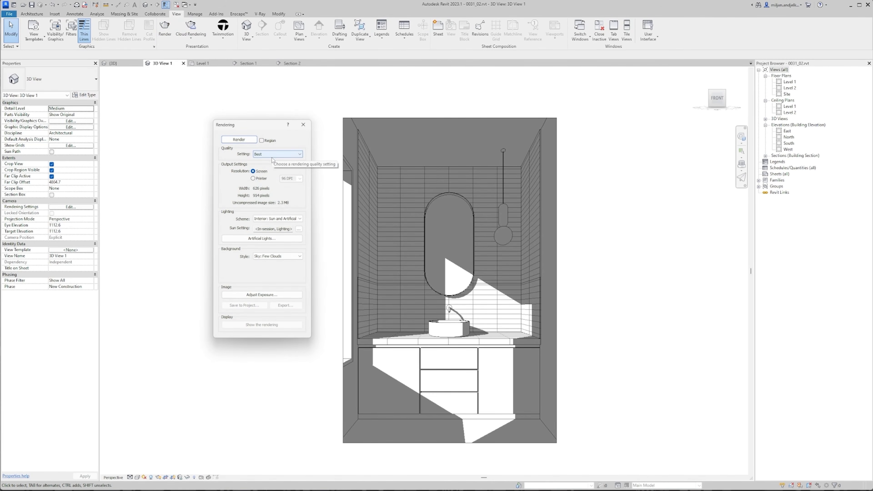
left_click(245, 141)
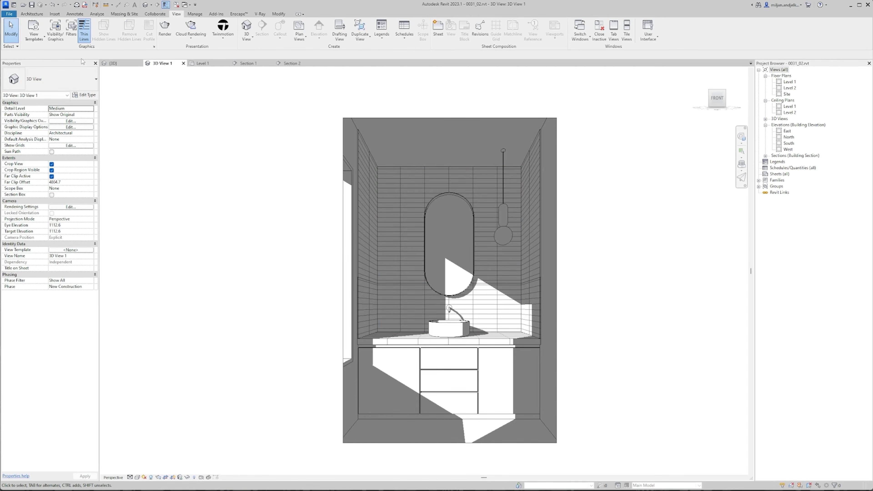
Assign a Tiles texture as the generic image in the appearance of 01_Ceramic Green.
left_click(189, 14)
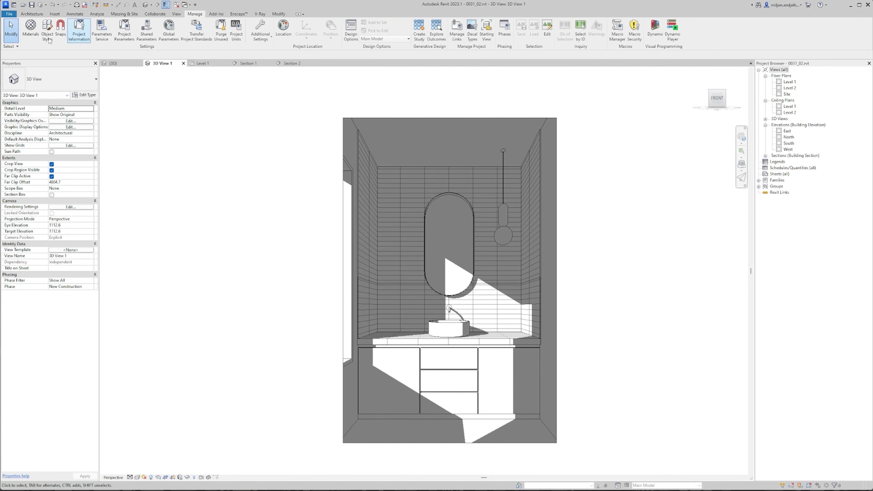
left_click(30, 29)
left_click(382, 131)
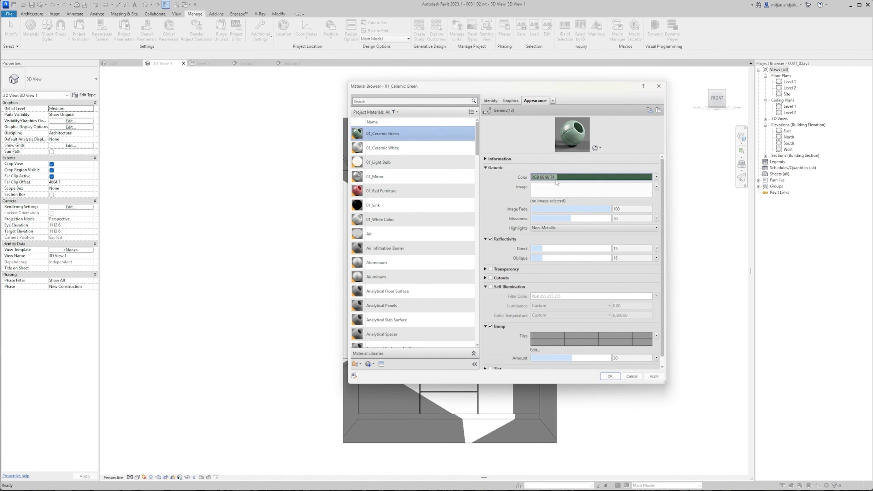
left_click(656, 187)
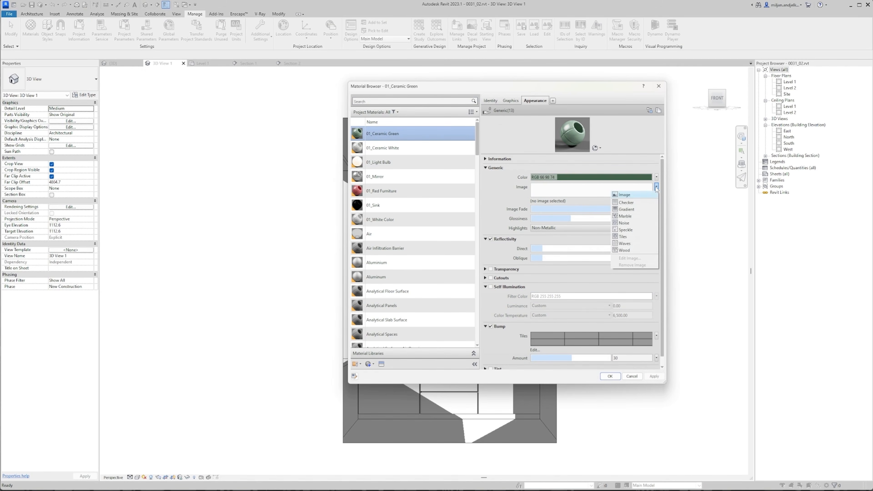
left_click(597, 201)
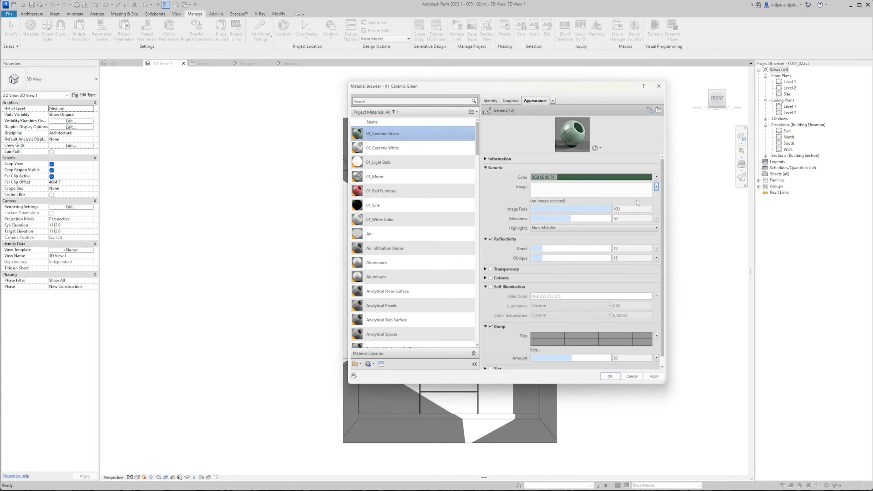
left_click(656, 187)
left_click(630, 236)
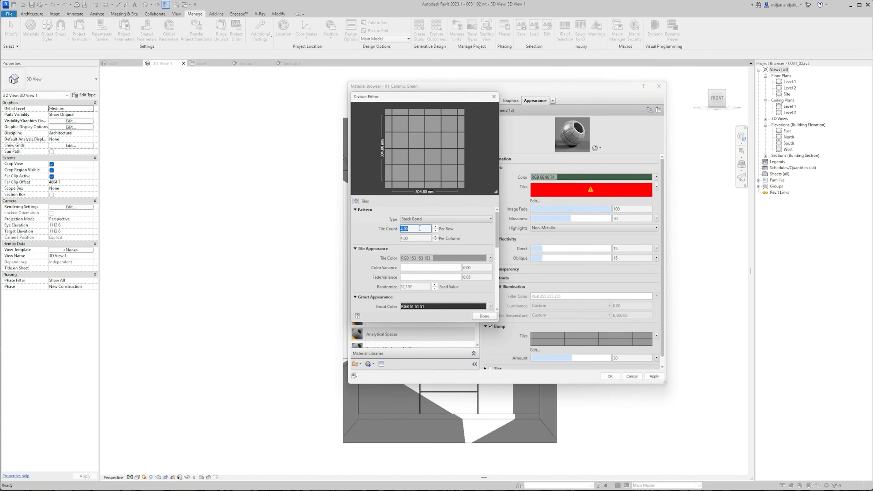
Set the new tile texture's count to 2 per row and 10 per column.
type("2")
left_click(415, 238)
type("10")
key("Return")
Set the tile texture's grout gap width to 0.30 and its sample size to 600 mm.
scroll(437, 247, "down", 5)
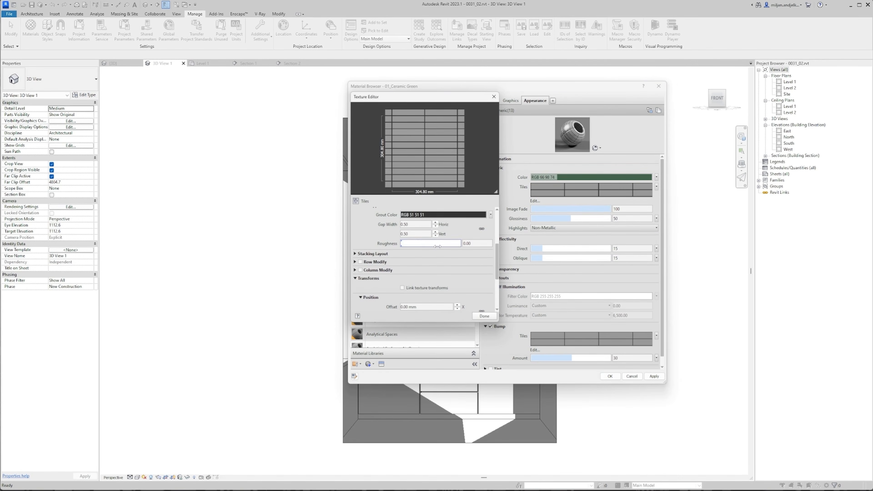
left_click(416, 226)
type(".3")
key("Return")
scroll(417, 234, "down", 3)
left_click(424, 304)
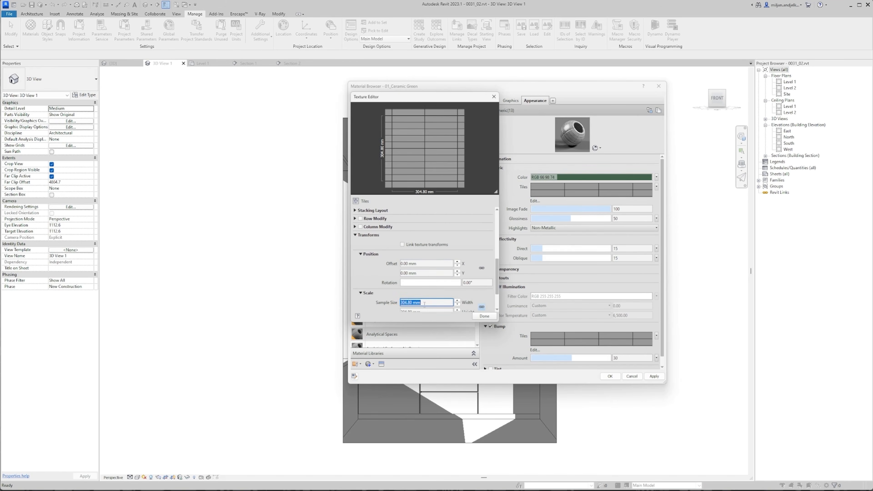
type("600")
key("Return")
scroll(492, 245, "down", 1)
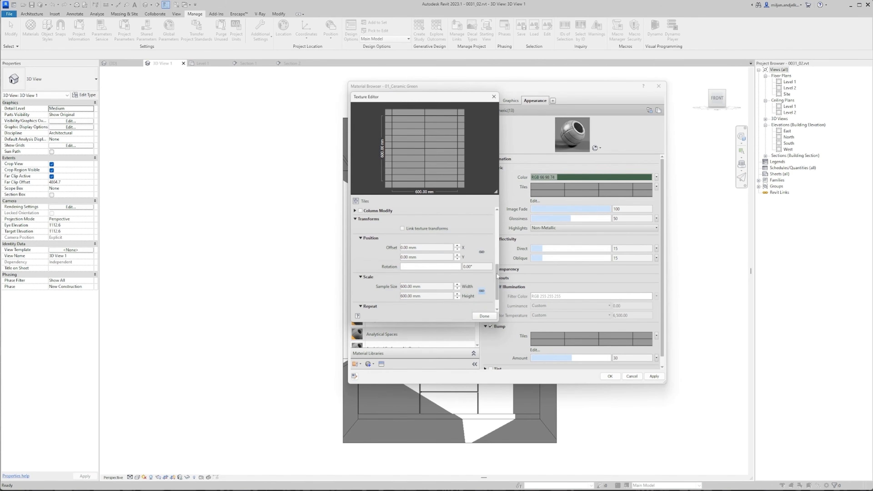
Set the tile color of 01_Ceramic Green's tile texture to dark green RGB 74 90 69.
scroll(494, 229, "down", 5)
left_click(445, 249)
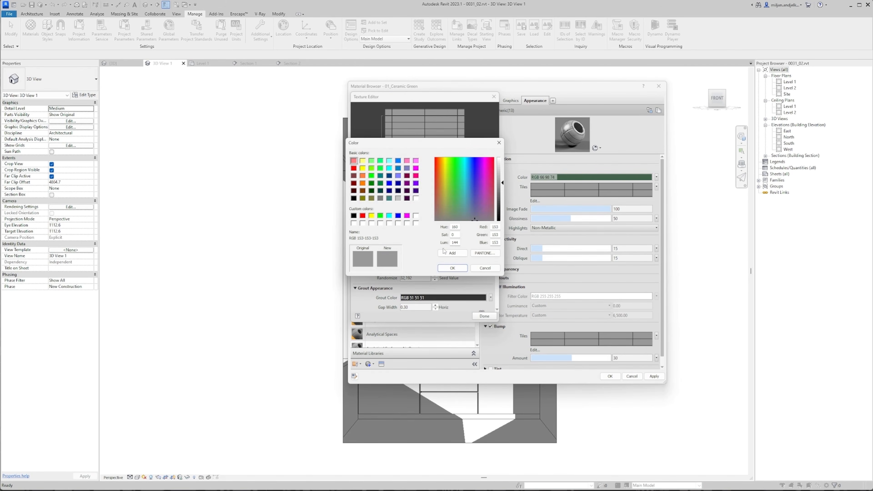
left_click_drag(397, 143, 275, 151)
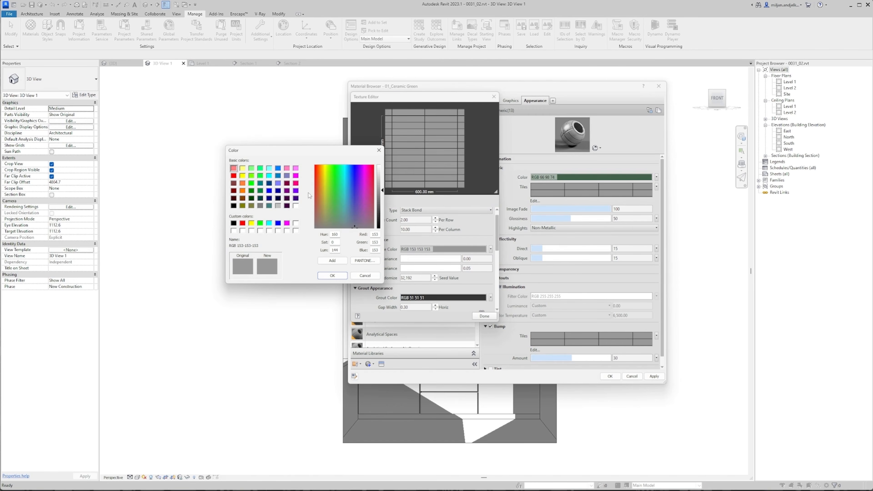
left_click_drag(336, 218, 335, 227)
left_click_drag(387, 208, 383, 212)
left_click(330, 276)
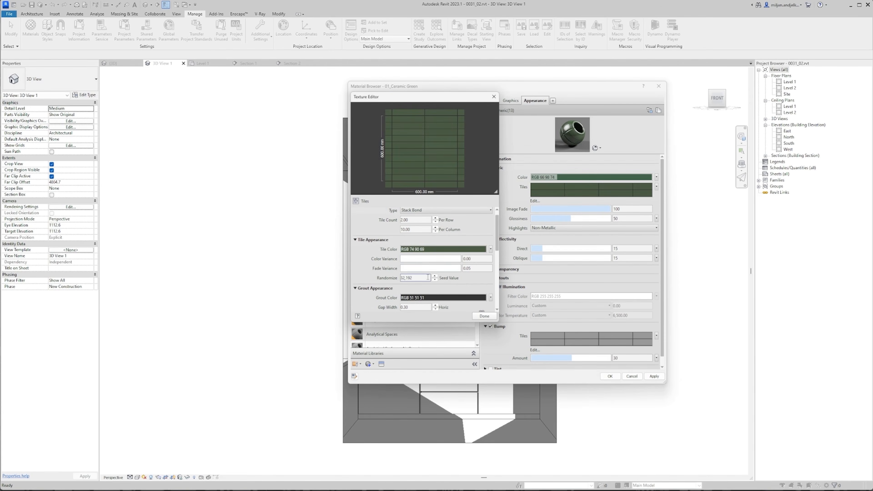
Set the grout color of the tile texture to RGB 74 90 69.
left_click(430, 298)
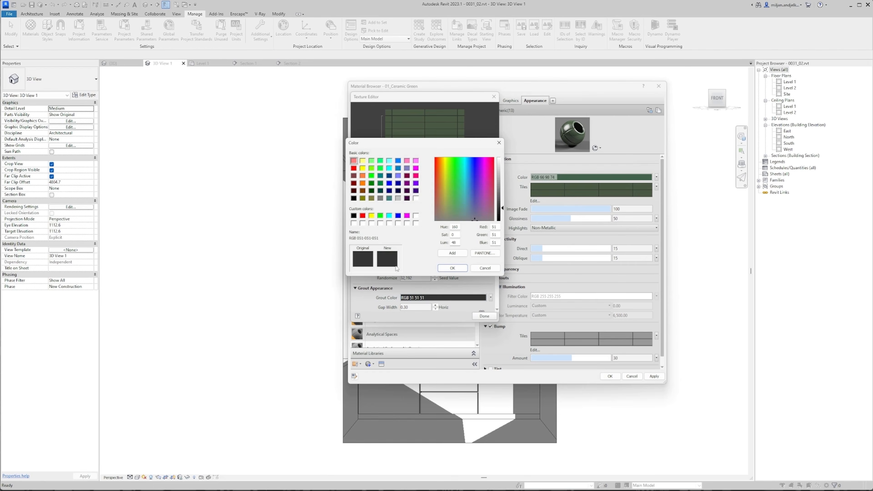
left_click_drag(427, 142, 265, 133)
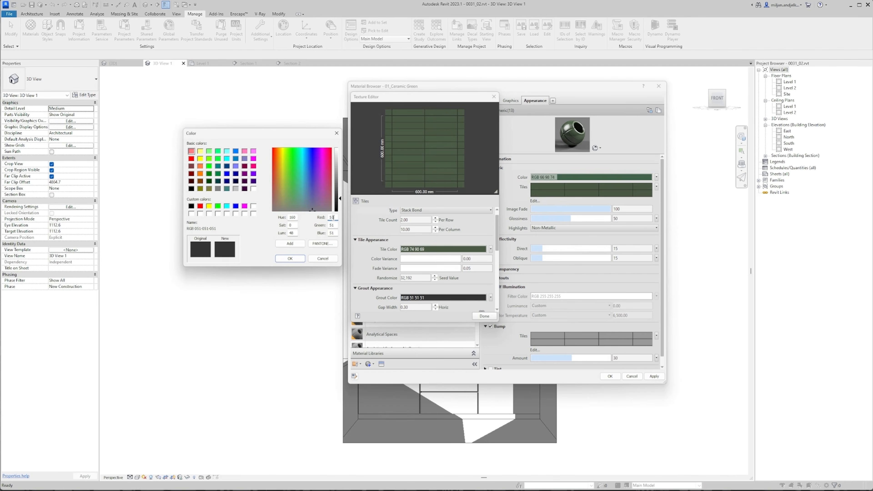
double_click(332, 225)
type("90")
double_click(332, 234)
type("69")
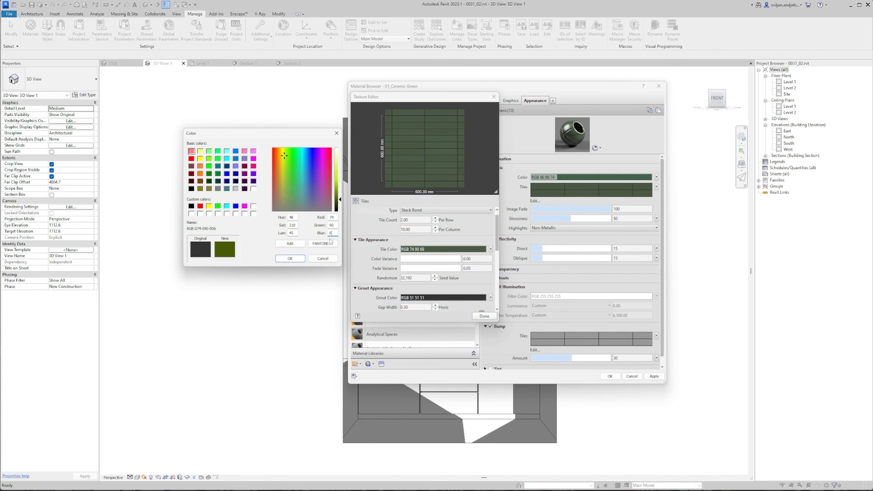
left_click(291, 259)
Set the grout color of the tile texture to the material's base green, RGB 66 98 74.
left_click(426, 250)
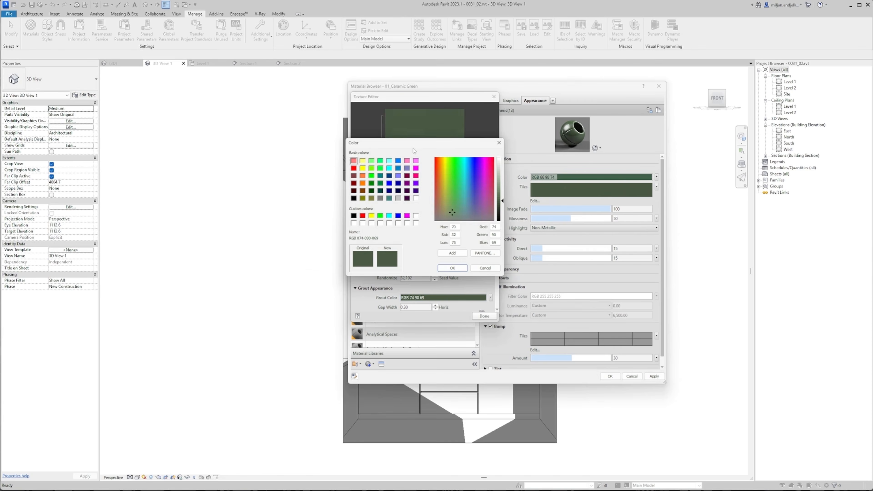
left_click_drag(412, 142, 324, 141)
double_click(399, 232)
type("98")
double_click(399, 239)
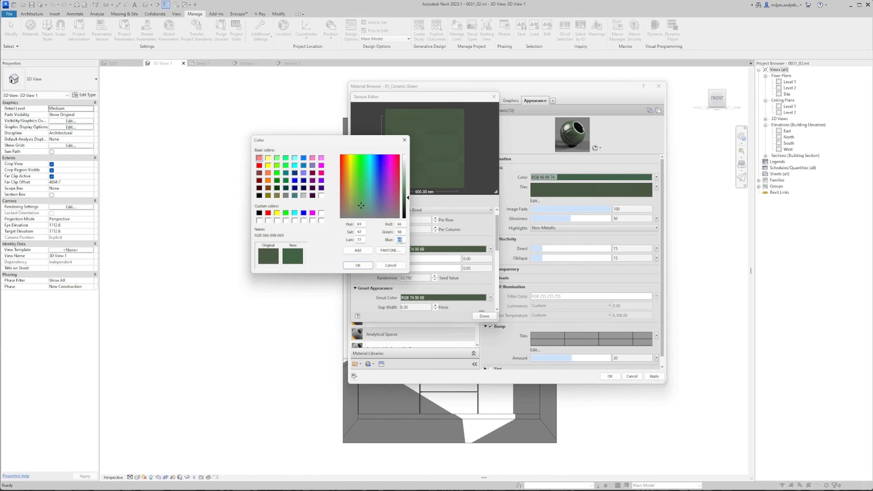
type("74")
left_click(364, 266)
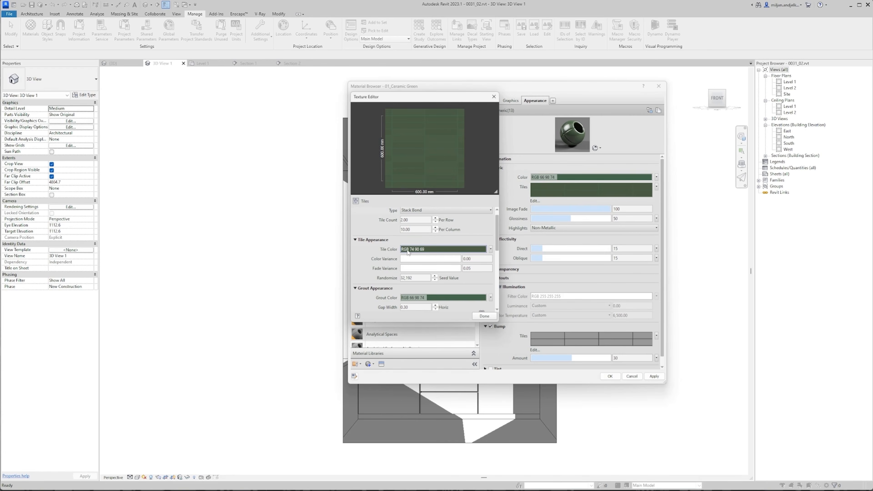
Apply the 01_Ceramic Green edits and give 01_Ceramic White a new tiles texture with 2 tiles per row and 10 per column.
left_click(484, 316)
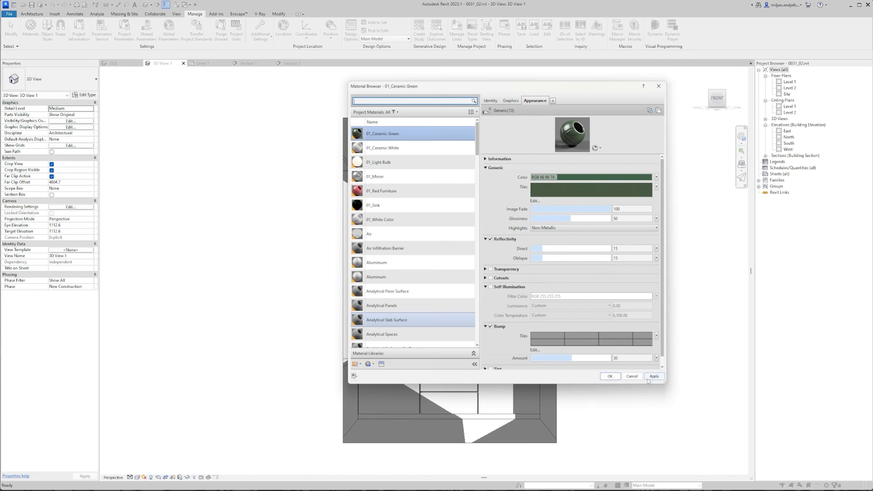
left_click(610, 376)
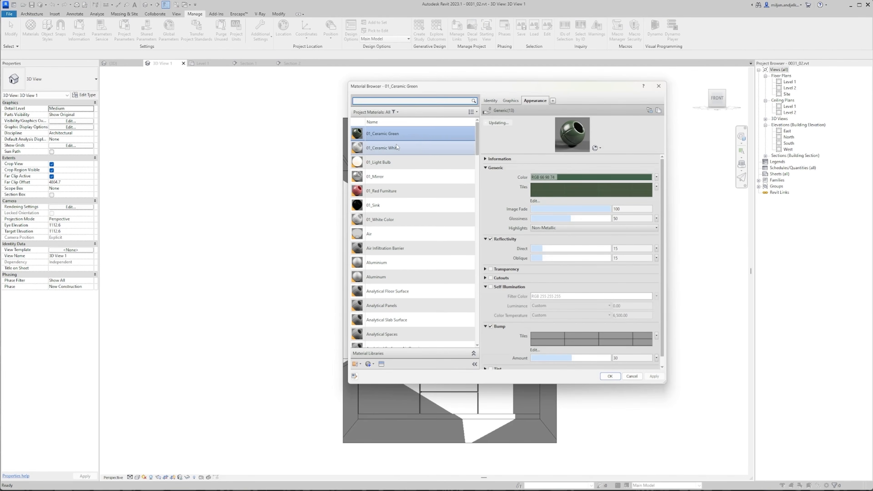
left_click(406, 148)
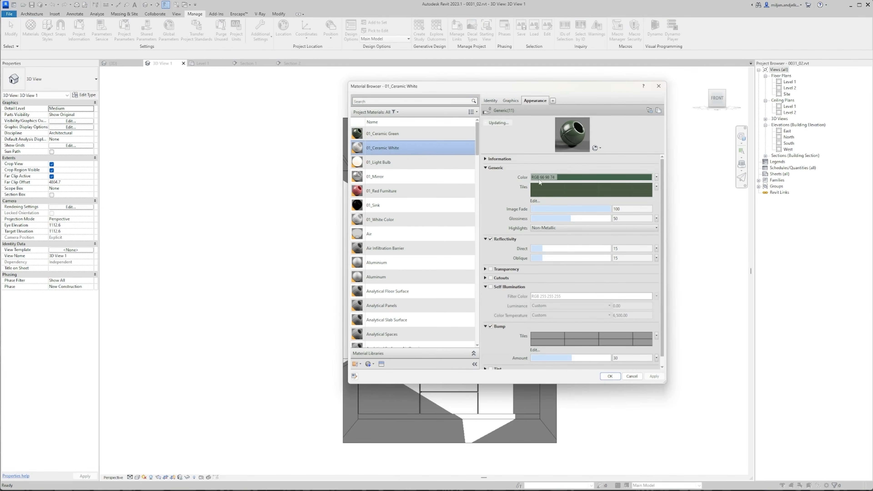
left_click(657, 187)
left_click(627, 247)
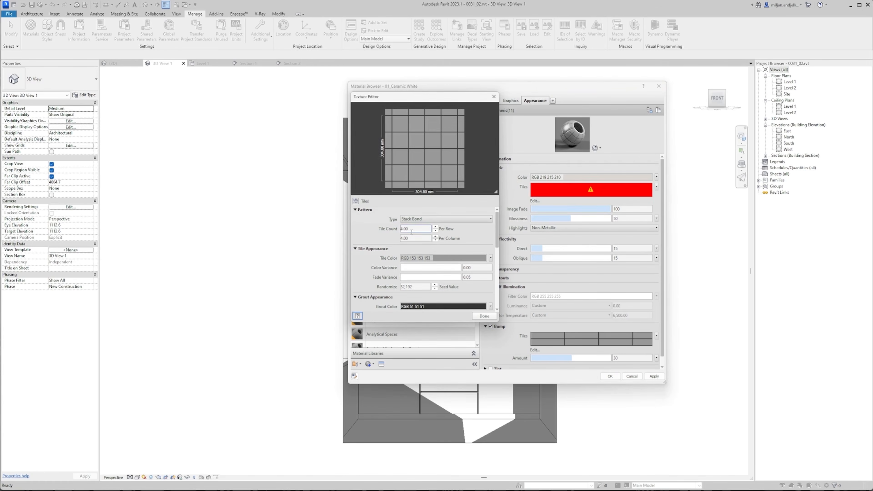
type("2")
double_click(409, 239)
type("10")
Set the tile color of the 01_Ceramic White texture to light grey RGB 192 192 192.
left_click(444, 258)
left_click_drag(421, 142, 373, 142)
left_click(352, 200)
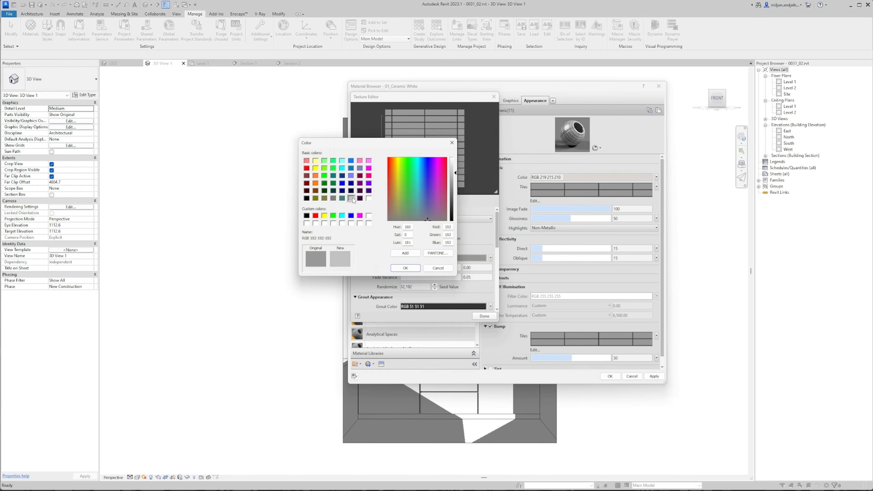
left_click(405, 267)
Set the grout color of the 01_Ceramic White texture to RGB 219 215 210.
left_click(438, 305)
left_click(353, 168)
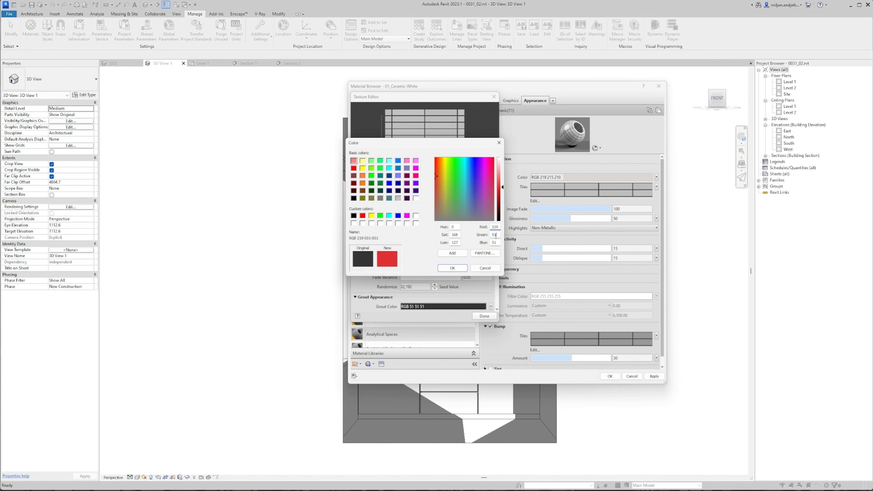
left_click(362, 169)
left_click(452, 268)
Set the grout gap width of the white tile texture to 0.30 and its sample size to 600 mm.
scroll(415, 223, "down", 5)
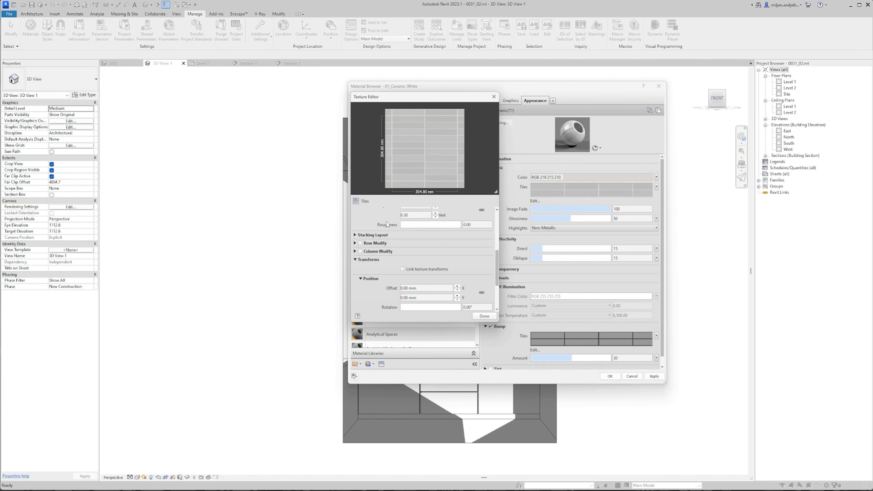
scroll(415, 223, "up", 1)
double_click(413, 225)
scroll(414, 237, "down", 3)
double_click(413, 284)
type("600")
left_click(420, 294)
scroll(420, 295, "up", 6)
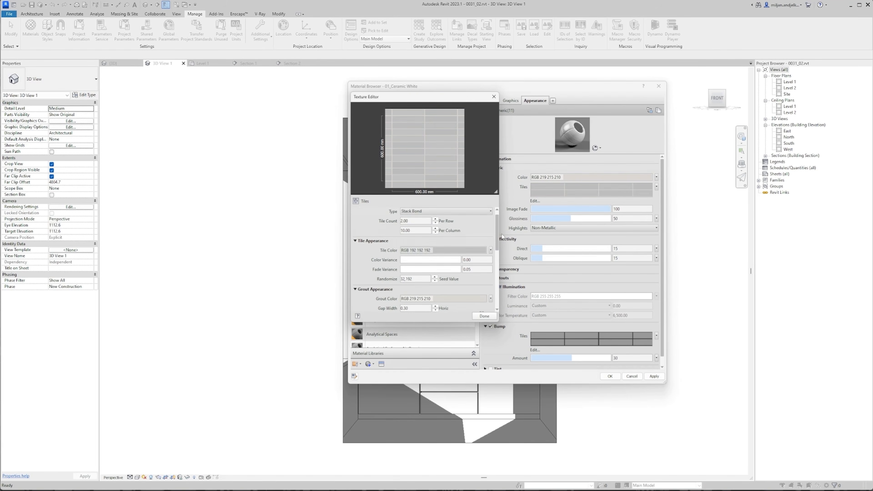
Set the white texture's tile color to off-white RGB 228 224 222 and save the material changes.
left_click(433, 282)
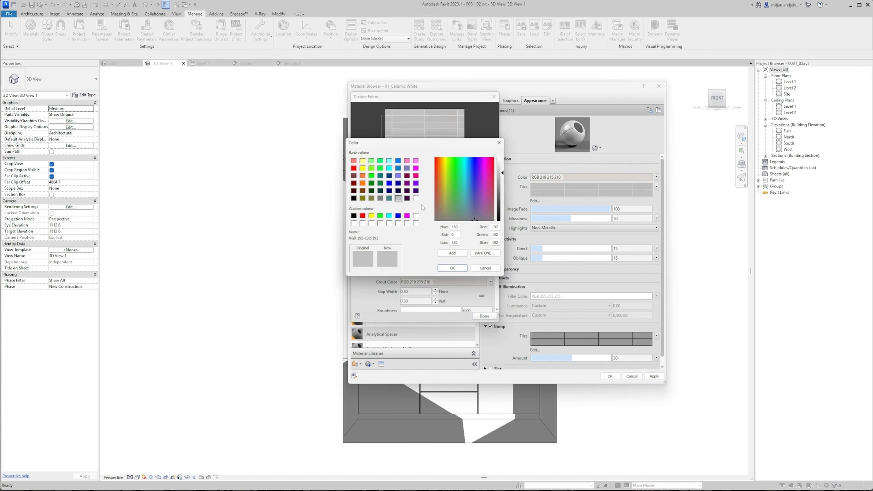
left_click(457, 270)
left_click(438, 234)
left_click_drag(500, 169, 499, 165)
left_click(454, 268)
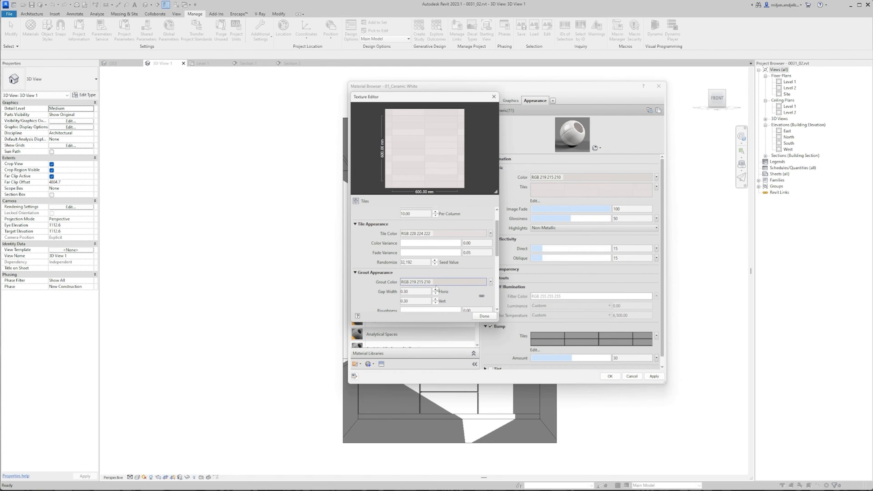
left_click(485, 315)
left_click(610, 376)
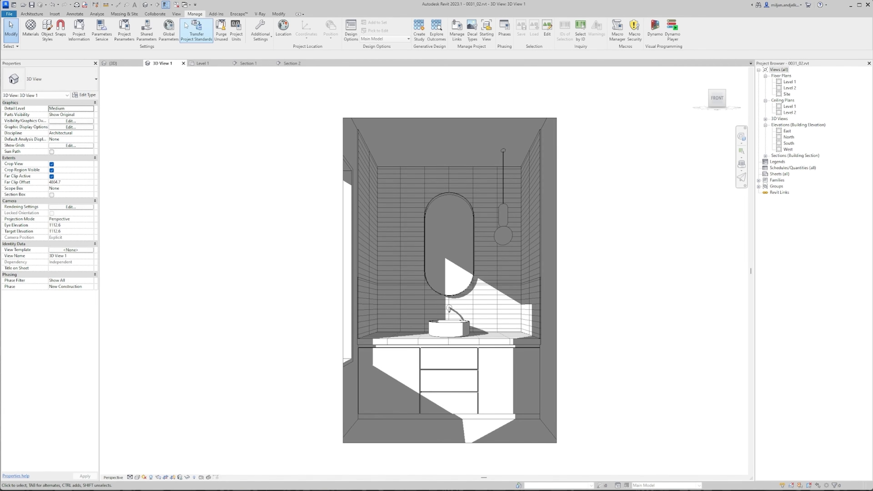
Render the bathroom camera view at High quality.
left_click(177, 13)
left_click(165, 29)
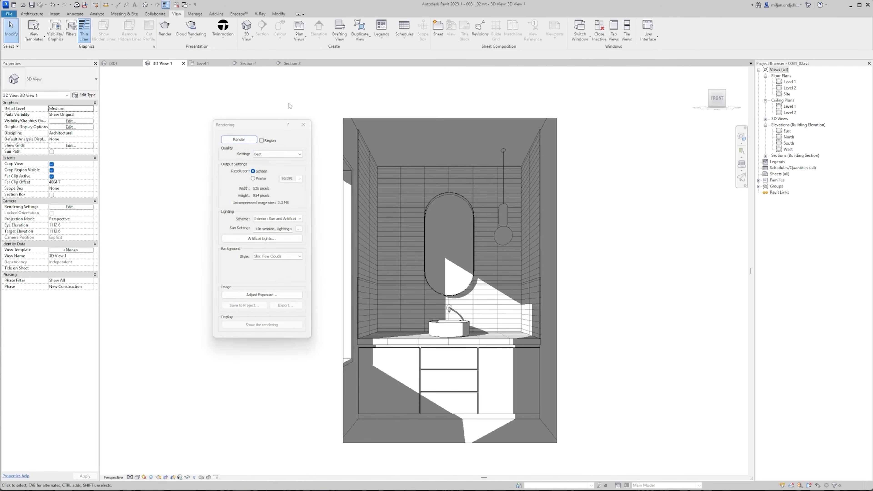
left_click(272, 153)
left_click(273, 172)
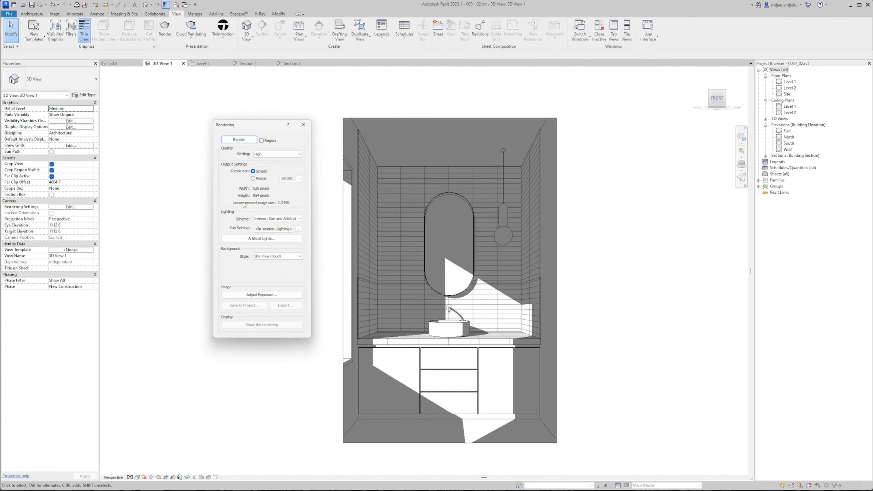
left_click(240, 140)
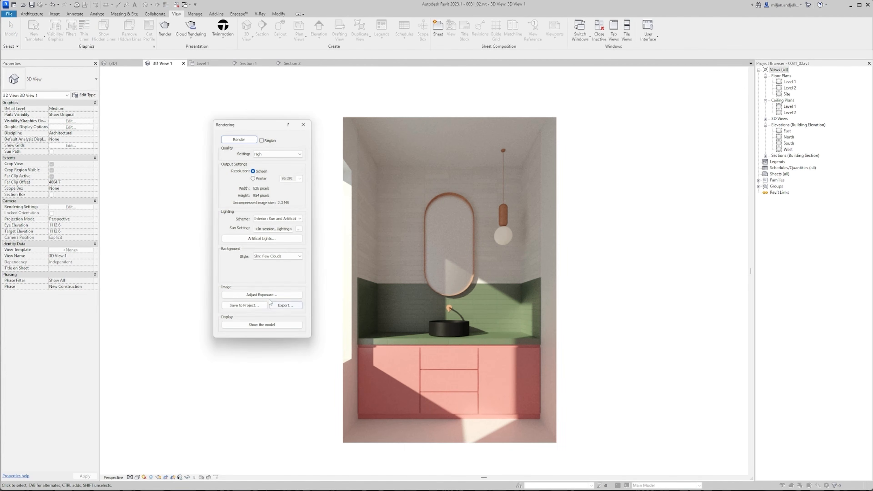
Brighten the rendered image with an exposure value of 10 and highlights of 0.11.
left_click(262, 295)
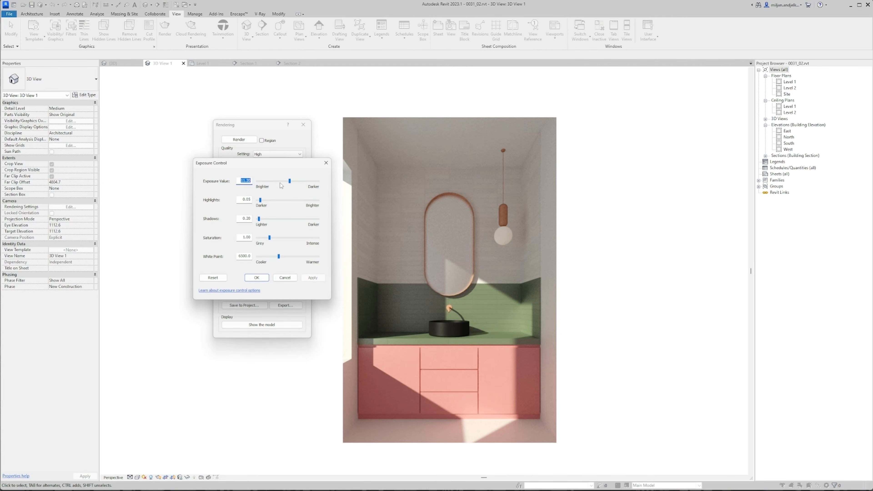
type("10")
left_click(245, 199)
left_click_drag(260, 200, 262, 203)
left_click(313, 277)
Set the rendered image's exposure value to 10.5 and its highlights to 0.12.
double_click(246, 181)
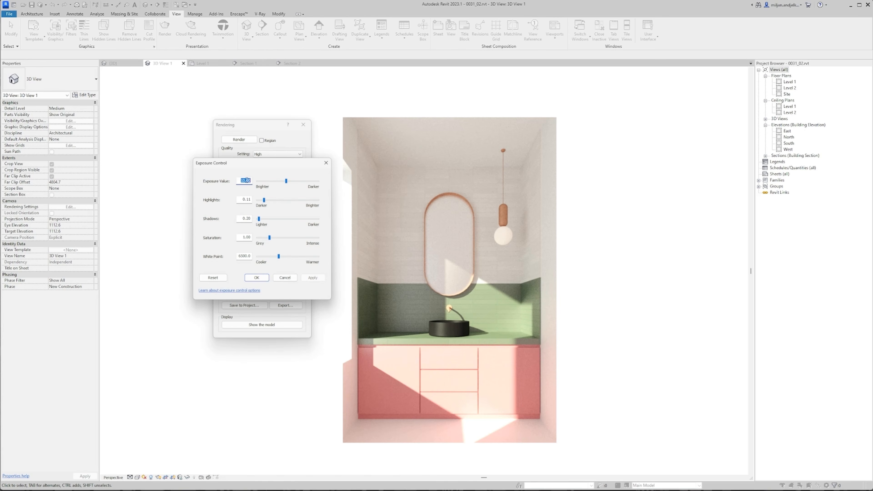
type("10.5")
left_click(252, 200)
type("0.12")
left_click(318, 279)
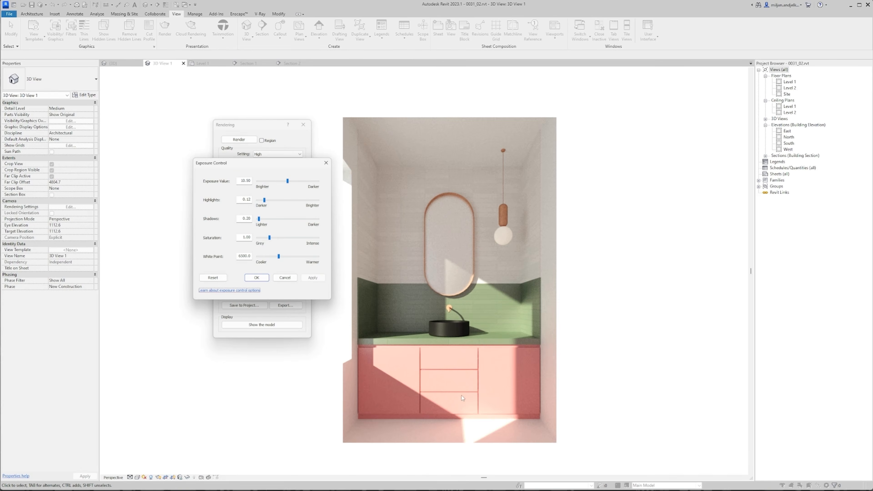
Compare the adjusted render with the reference bathroom photo in the image viewer.
left_click(786, 490)
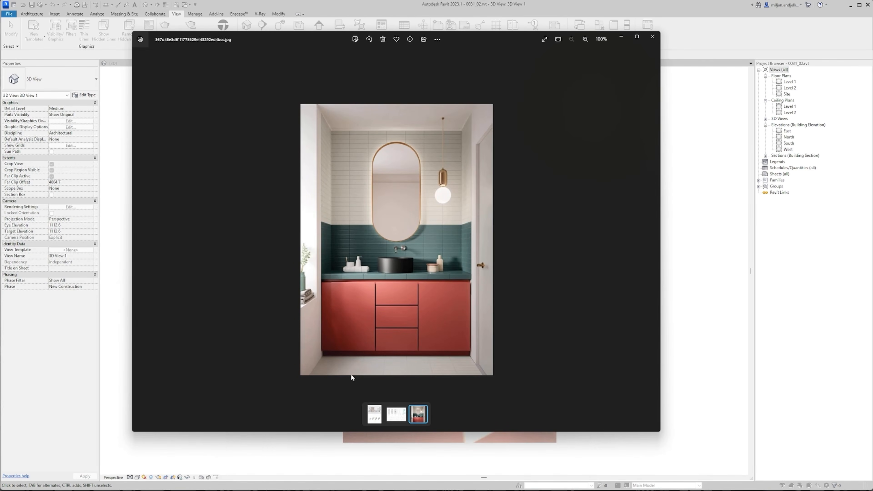
left_click(694, 53)
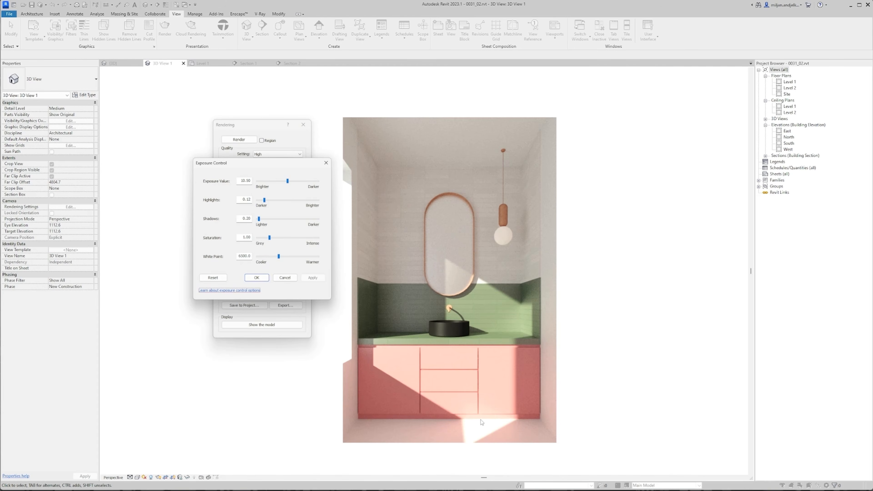
Close the exposure and rendering settings and save the project.
left_click(324, 162)
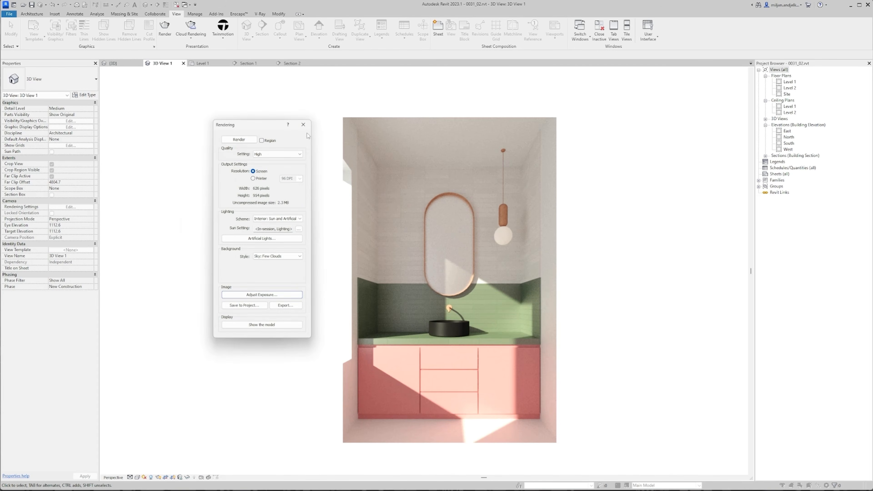
left_click(303, 124)
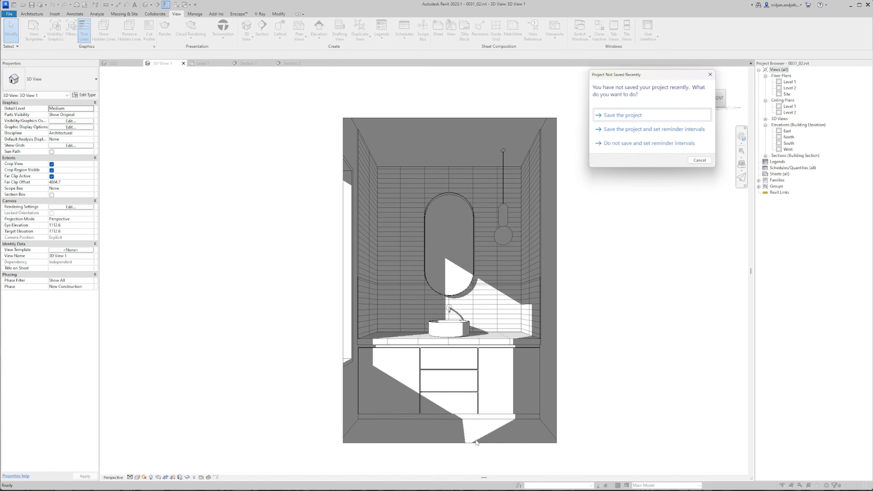
left_click(653, 116)
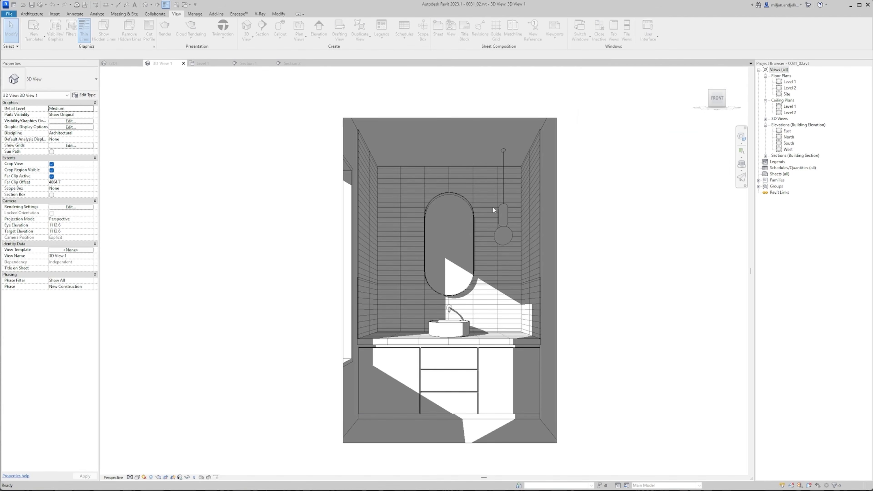
Paint the bathroom floor with the 01_Ceramic White material.
key("m")
key("a")
key("t")
left_click(47, 49)
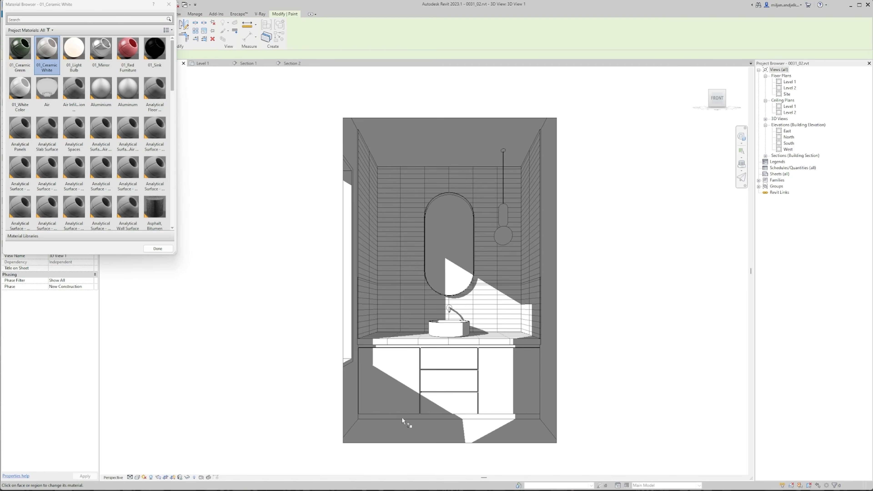
left_click(405, 429)
key("Escape")
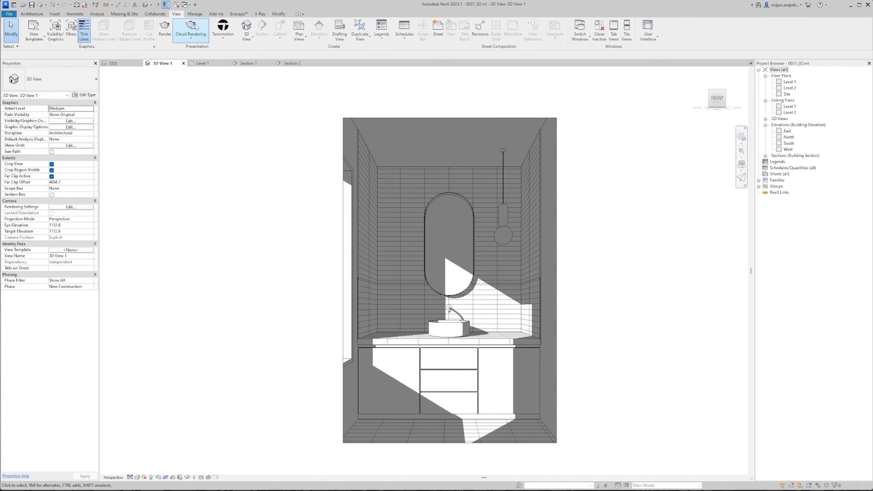
Darken the appearance color of the 01_Red Furniture material to RGB 126 33 35.
left_click(194, 14)
left_click(38, 29)
left_click(392, 192)
left_click(581, 178)
left_click_drag(585, 220, 587, 228)
left_click(537, 293)
key("Return")
Start a test render of the view at High quality and stop it early.
left_click(176, 14)
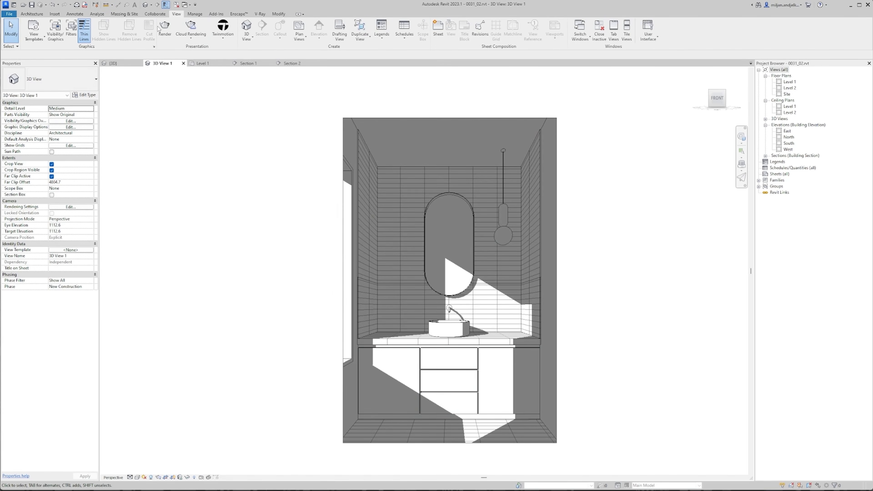
left_click(165, 29)
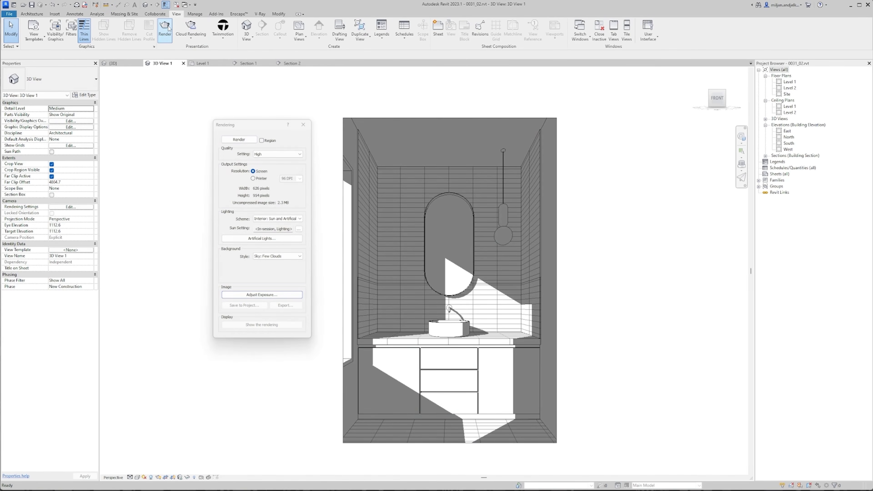
left_click(235, 140)
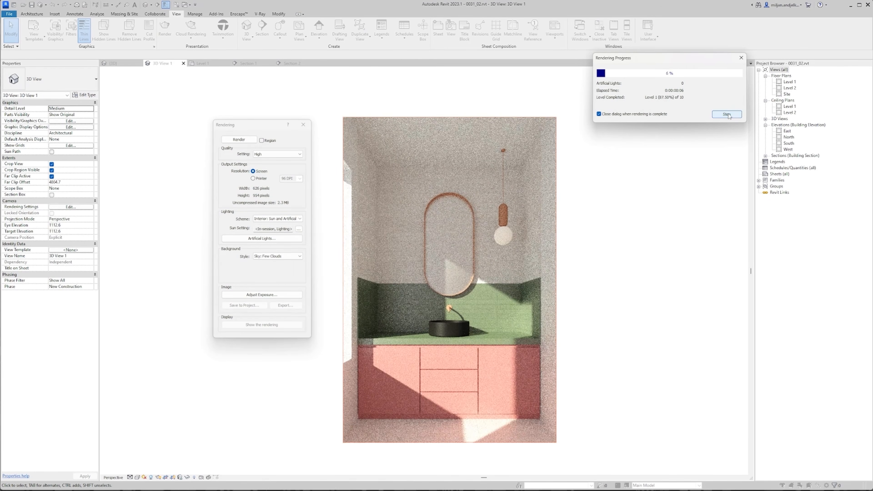
left_click(728, 114)
key("Return")
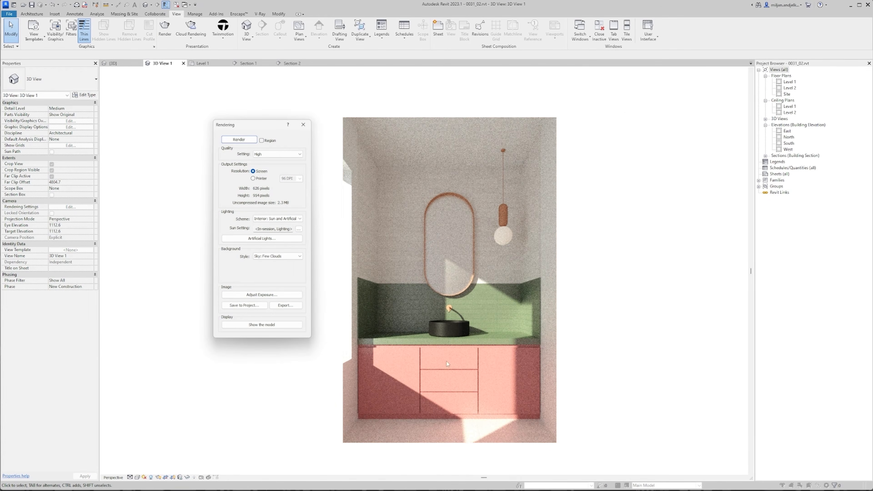
Compare the test render with the reference photo and close the rendering settings.
key("alt+Tab")
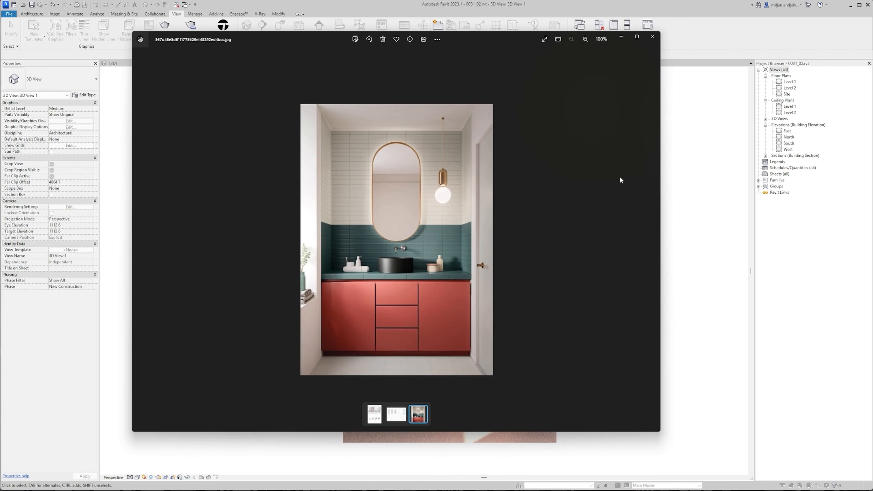
left_click(682, 48)
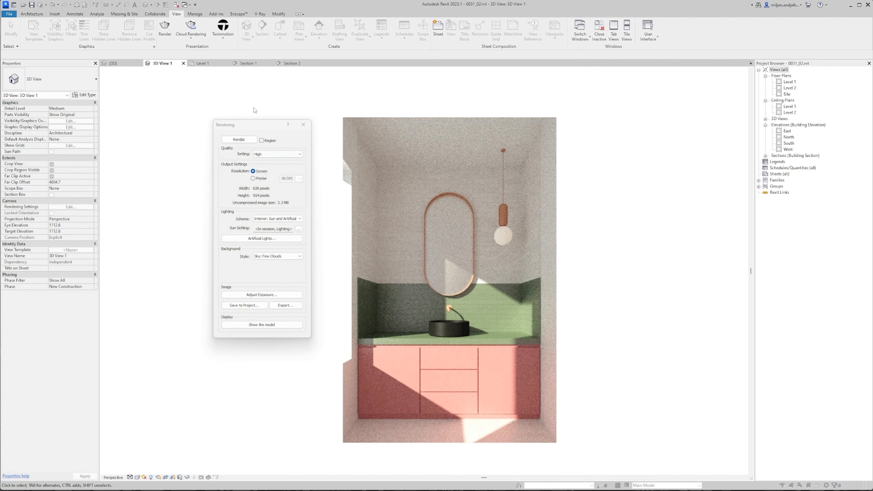
left_click(303, 124)
Enable a tint on the 01_Red Furniture material and set the tint color to red RGB 181 34 31.
left_click(194, 14)
left_click(30, 27)
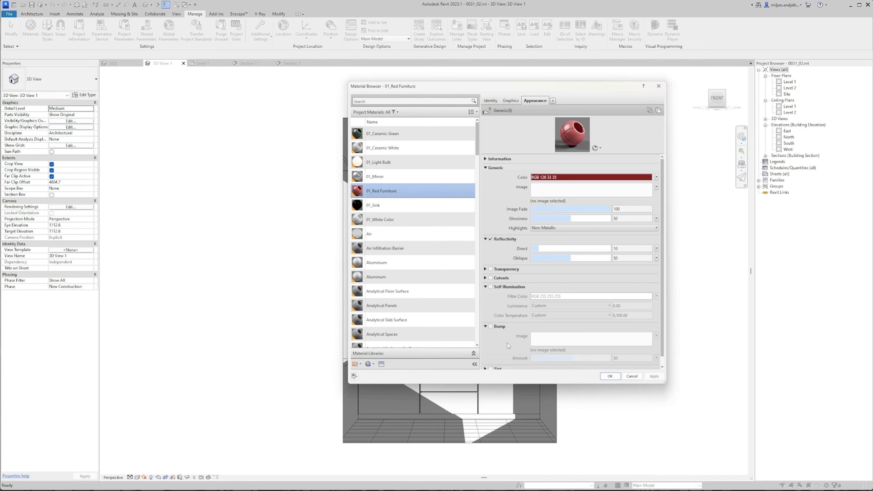
scroll(507, 343, "down", 1)
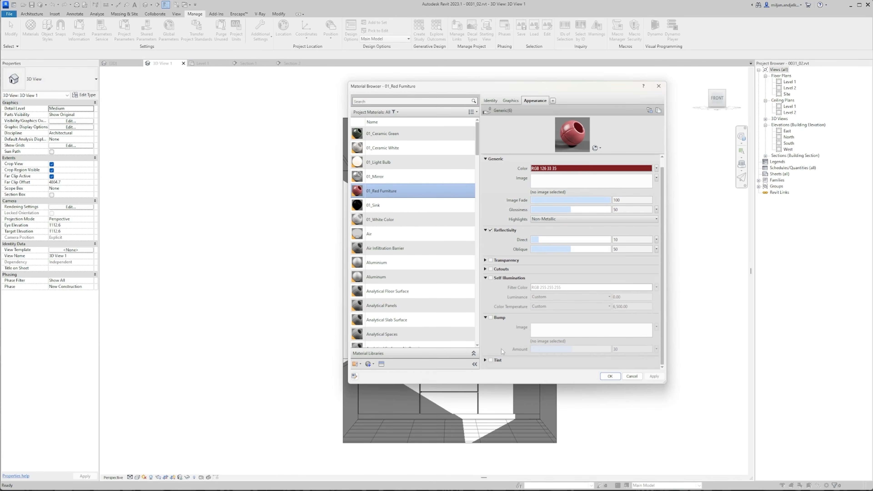
left_click(491, 361)
left_click(549, 358)
left_click(574, 203)
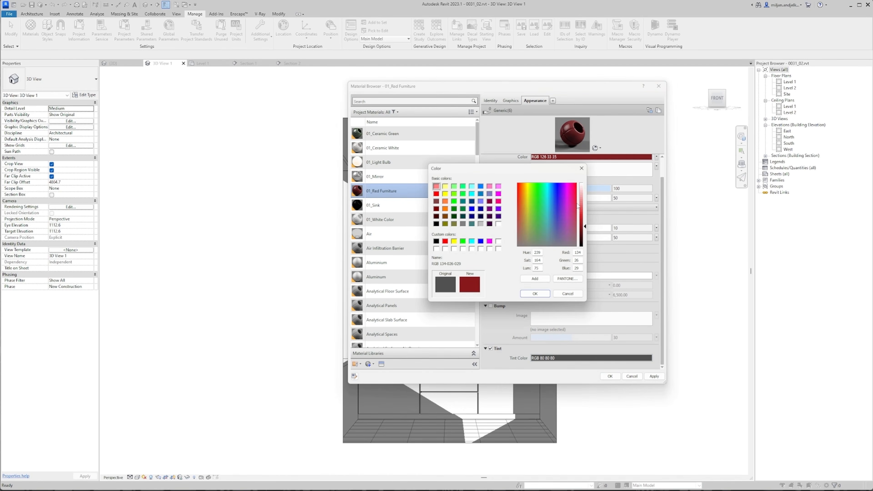
left_click(586, 222)
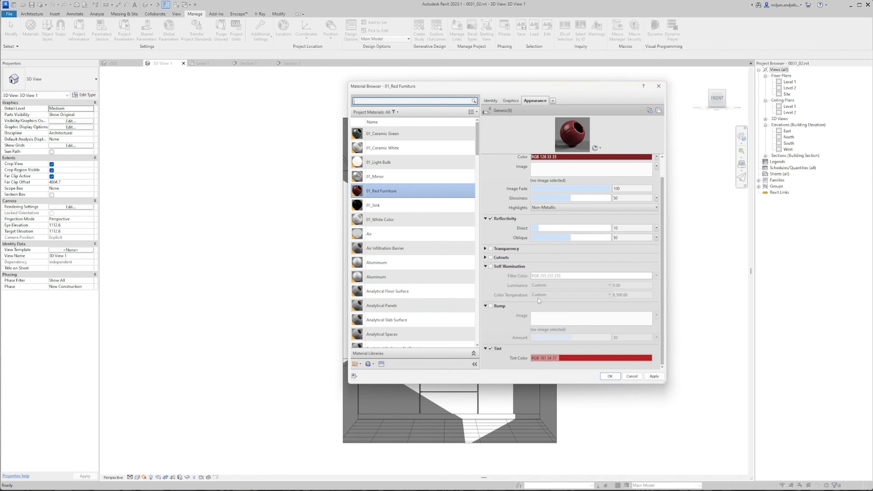
left_click(535, 293)
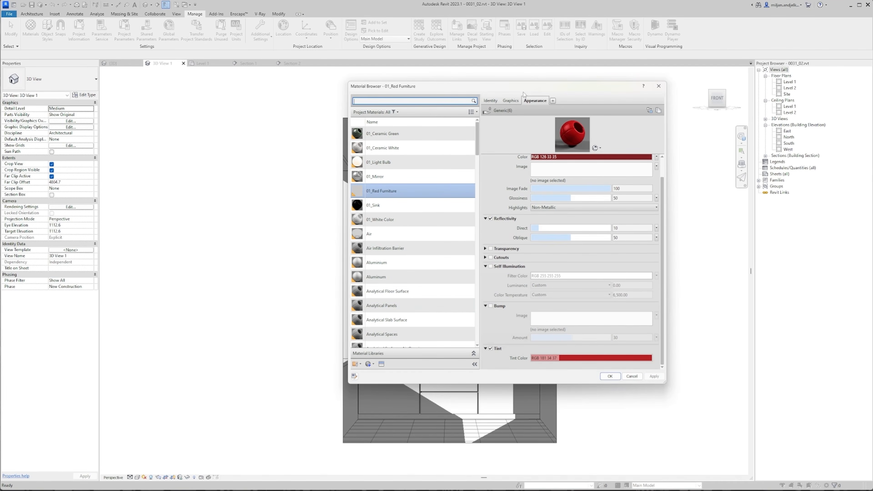
Change the tile color in the 01_Ceramic Green material's appearance texture to teal RGB 0 91 91.
left_click(383, 133)
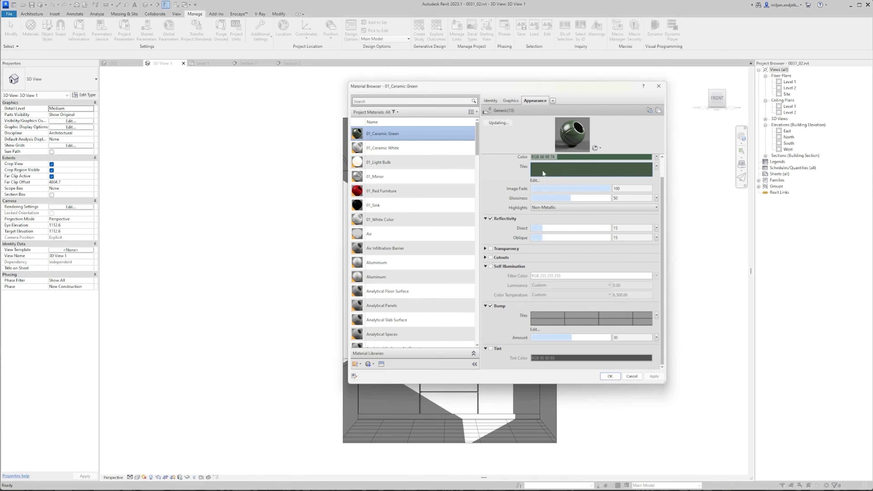
left_click(550, 168)
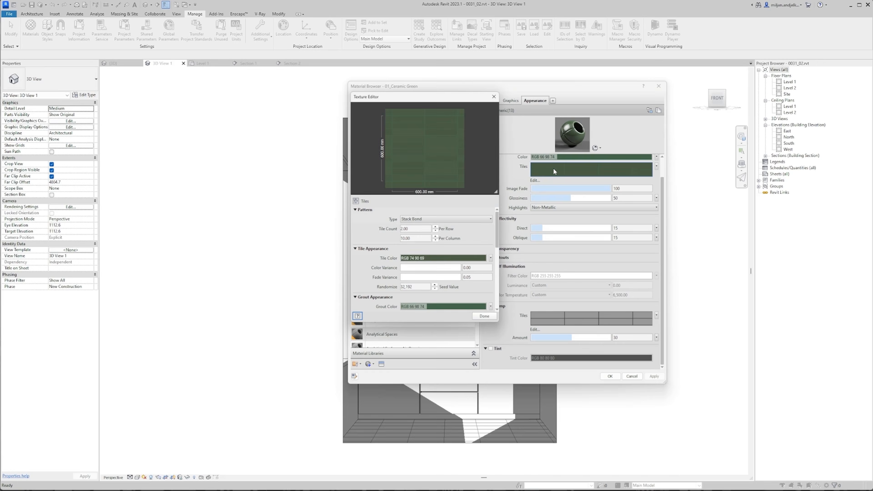
left_click(430, 262)
left_click(381, 176)
left_click(389, 176)
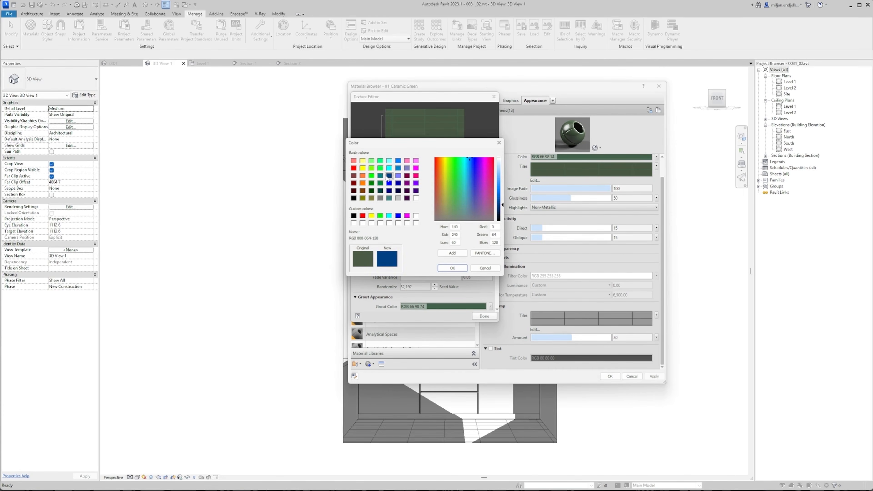
left_click(381, 191)
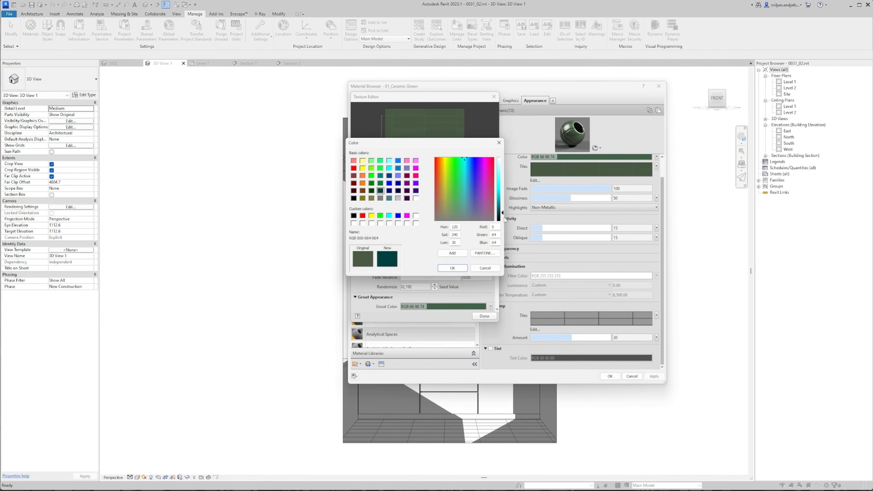
left_click(452, 268)
left_click(434, 257)
left_click(500, 209)
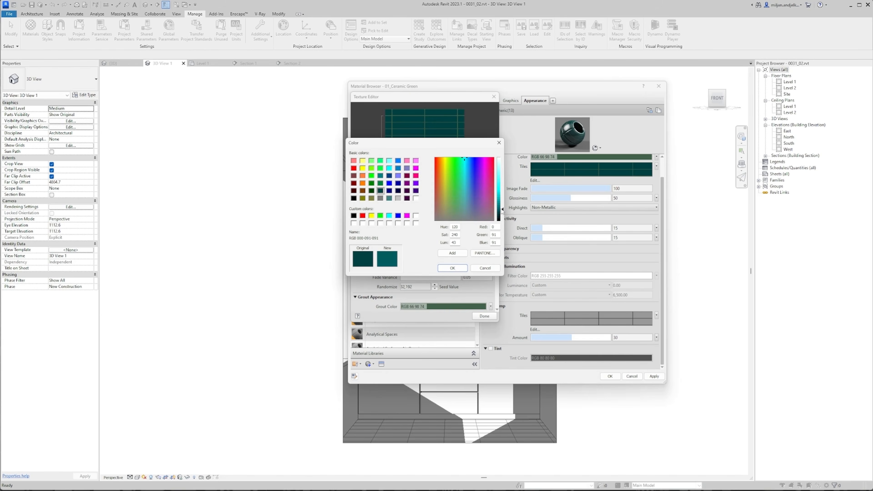
left_click(452, 268)
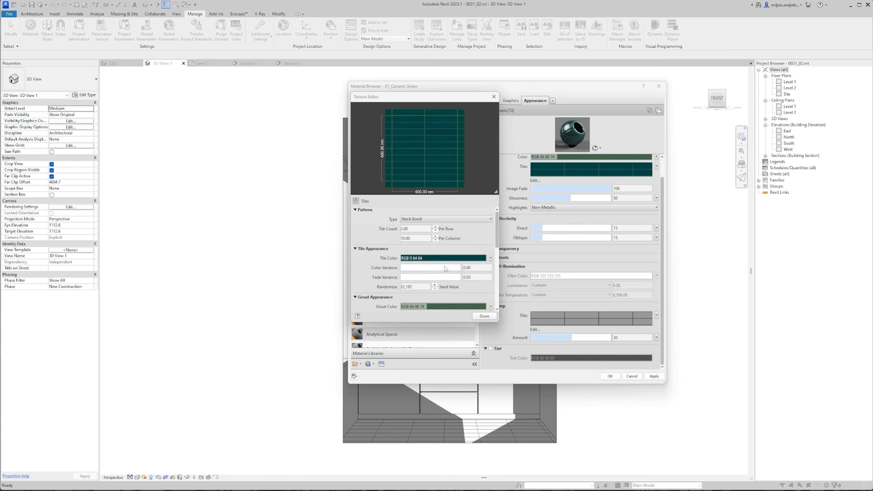
Finish the texture edit and set the generic appearance color of 01_Ceramic Green to dark teal RGB 0 77 85.
left_click(485, 316)
left_click(472, 202)
left_click(472, 217)
left_click(463, 209)
left_click(471, 217)
left_click(463, 217)
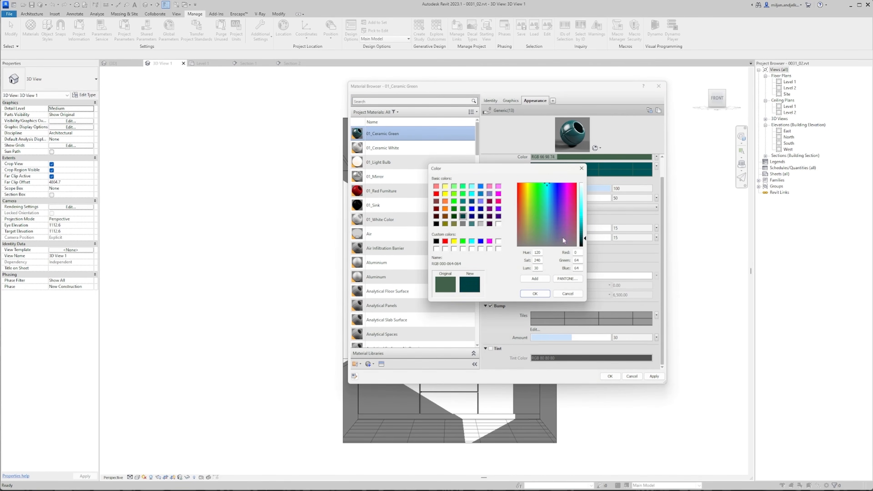
left_click(583, 234)
left_click(472, 202)
left_click(463, 202)
left_click_drag(585, 231, 585, 236)
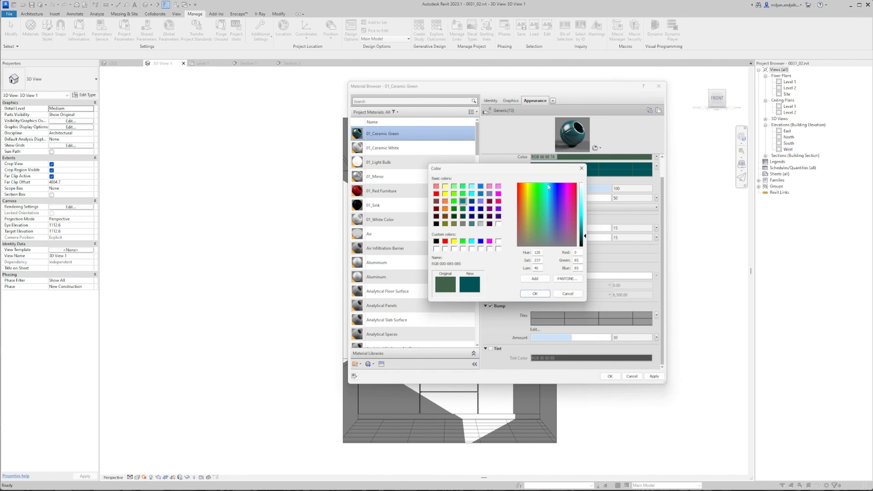
left_click(549, 183)
left_click(535, 294)
In the 01_Ceramic Green tile texture, try tile color RGB 0 74 79 with a blue grout color of RGB 1 73 107.
left_click(619, 169)
left_click(444, 307)
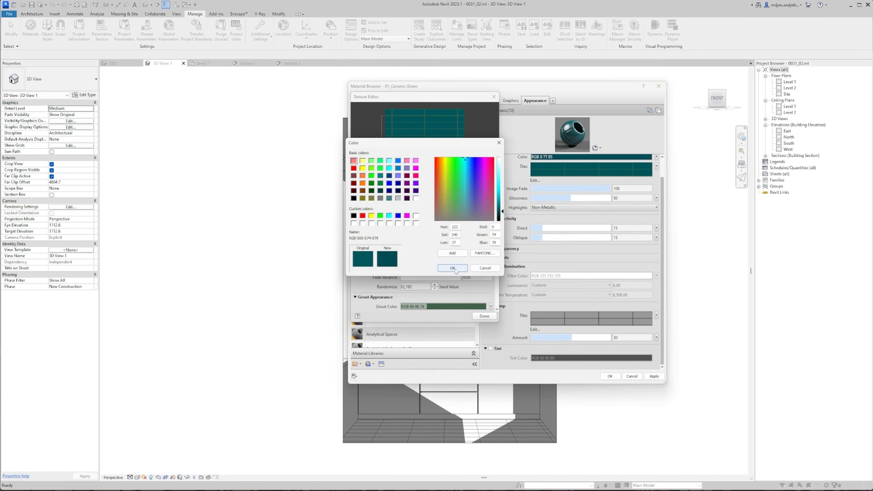
left_click(389, 176)
left_click_drag(473, 159, 468, 158)
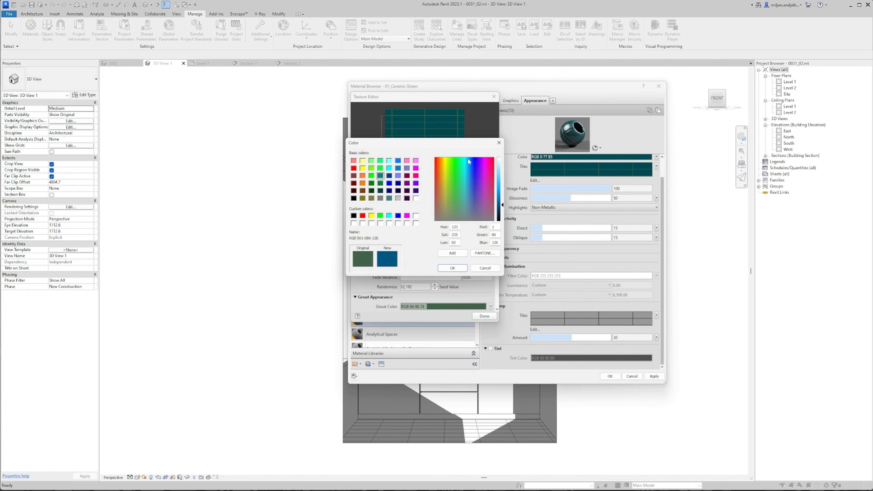
left_click(453, 268)
left_click(460, 306)
left_click_drag(503, 205, 502, 208)
left_click(453, 268)
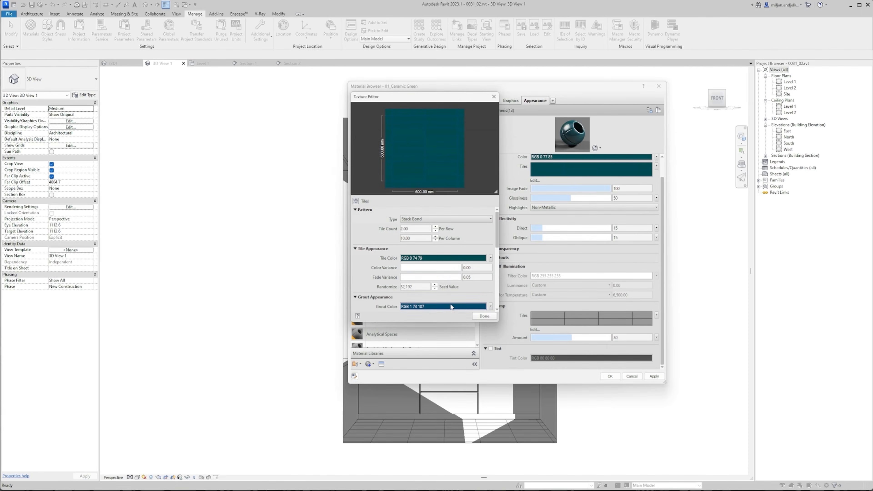
Set the grout color of the 01_Ceramic Green tile texture to RGB 0 77 85.
left_click(451, 307)
double_click(494, 227)
type("0")
key("Tab")
type("77")
key("Tab")
type("85")
left_click(453, 268)
Set the tile color of the 01_Ceramic Green texture to RGB 0 83 89 and confirm the material changes.
left_click(444, 258)
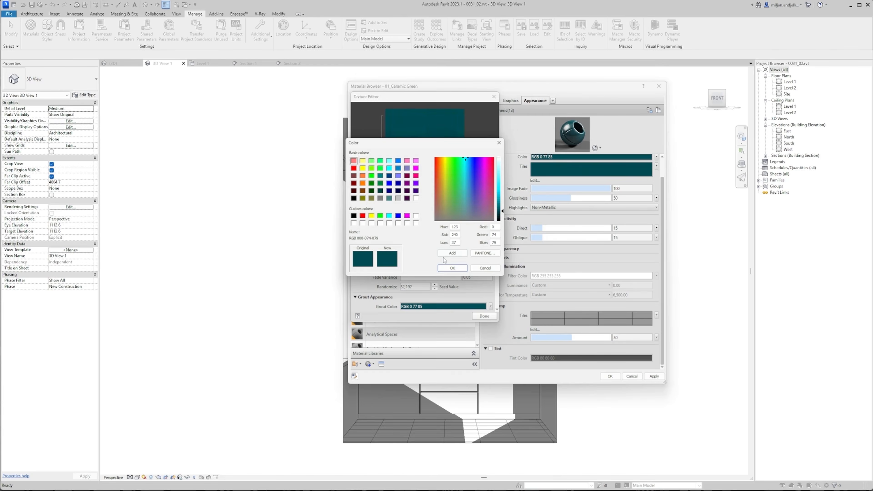
left_click(454, 268)
left_click(484, 316)
left_click(611, 377)
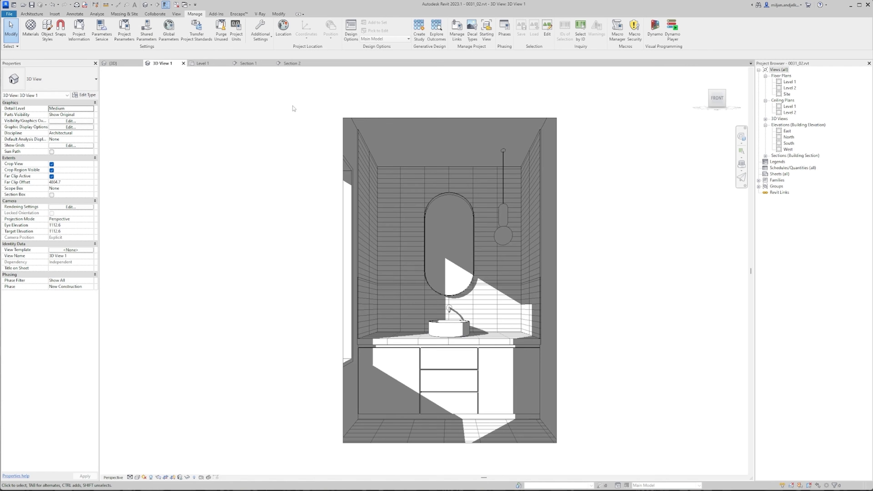
Run a High quality test render to check the teal tiles and tinted red furniture, stopping it early.
left_click(176, 14)
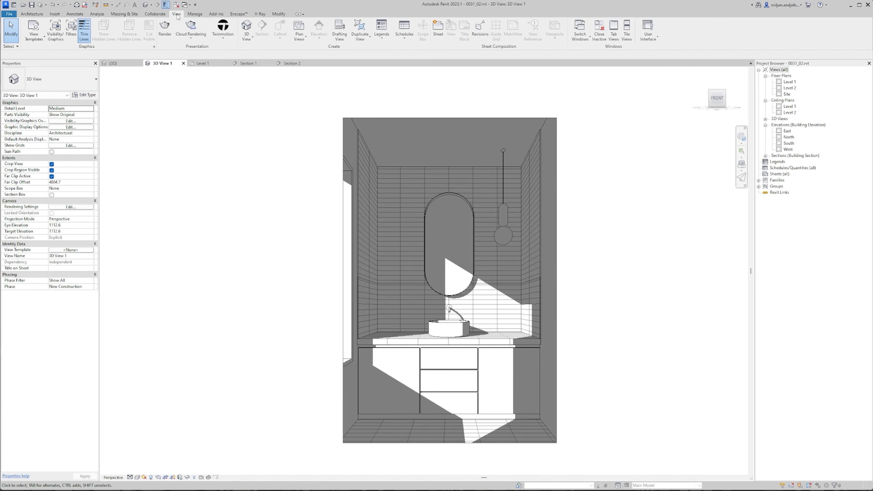
left_click(166, 29)
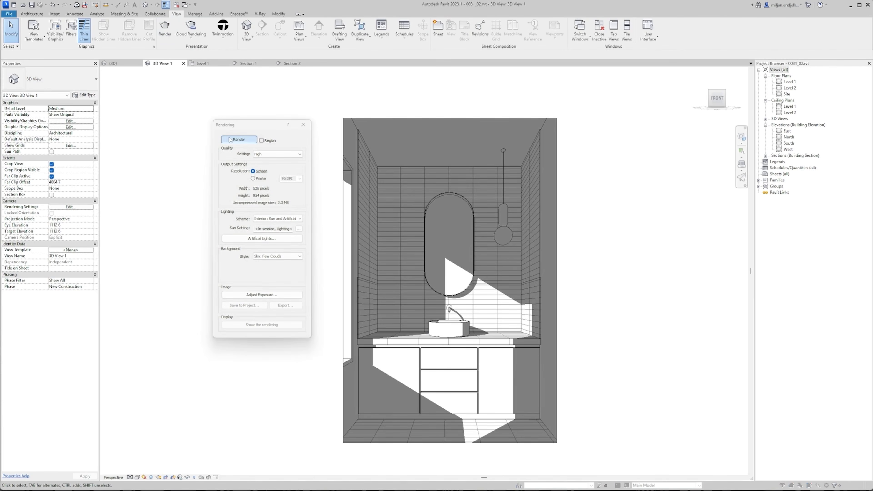
left_click(239, 140)
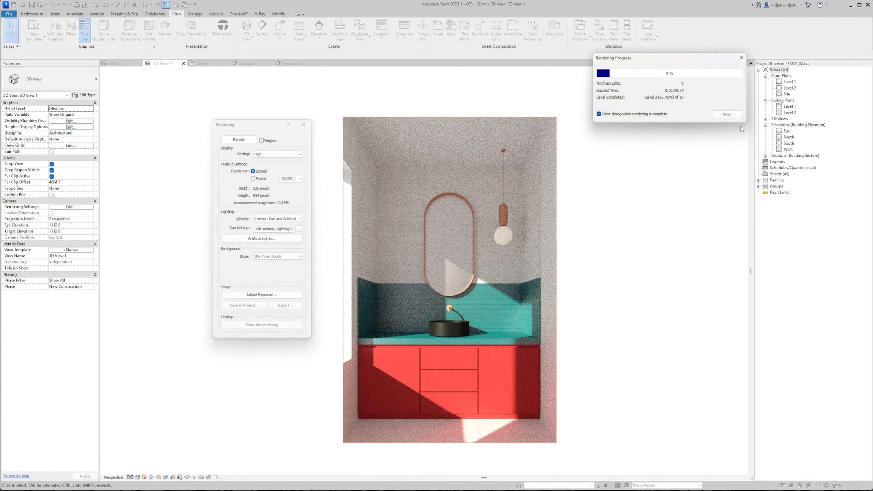
left_click(727, 114)
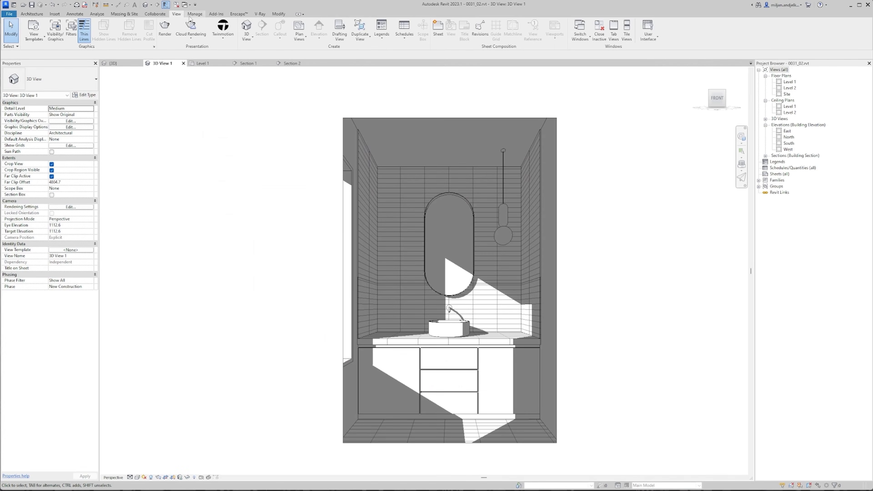
Darken the tint color of the 01_Red Furniture material to RGB 157 30 33 and set its direct reflectivity to 12.5.
left_click(195, 14)
left_click(31, 31)
left_click(382, 190)
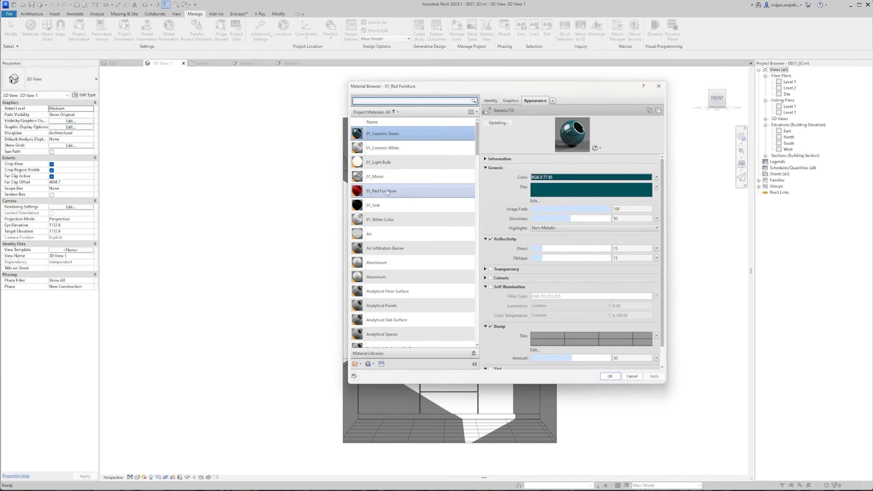
scroll(571, 262, "down", 1)
left_click(591, 358)
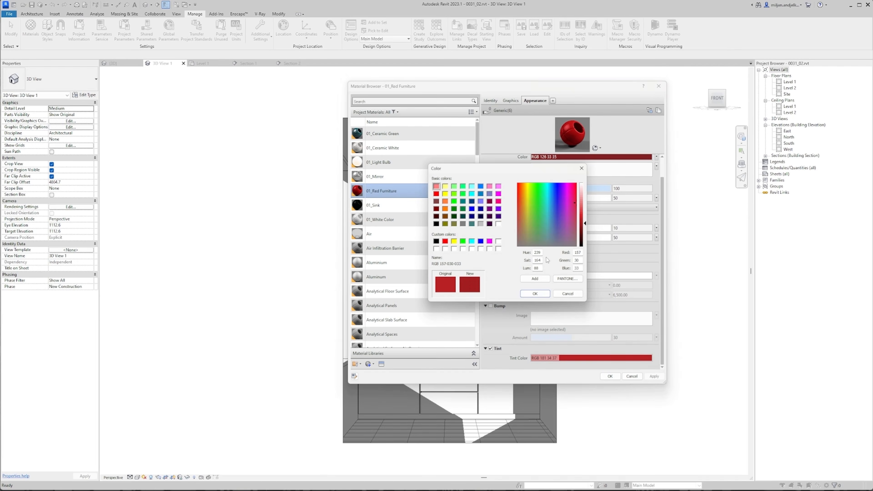
left_click(535, 294)
double_click(622, 228)
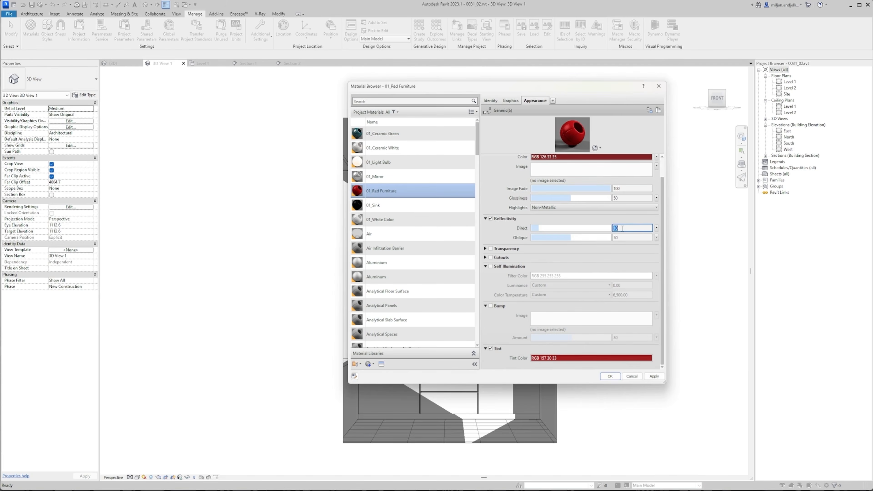
type("12.5")
key("Tab")
left_click(396, 135)
left_click(569, 178)
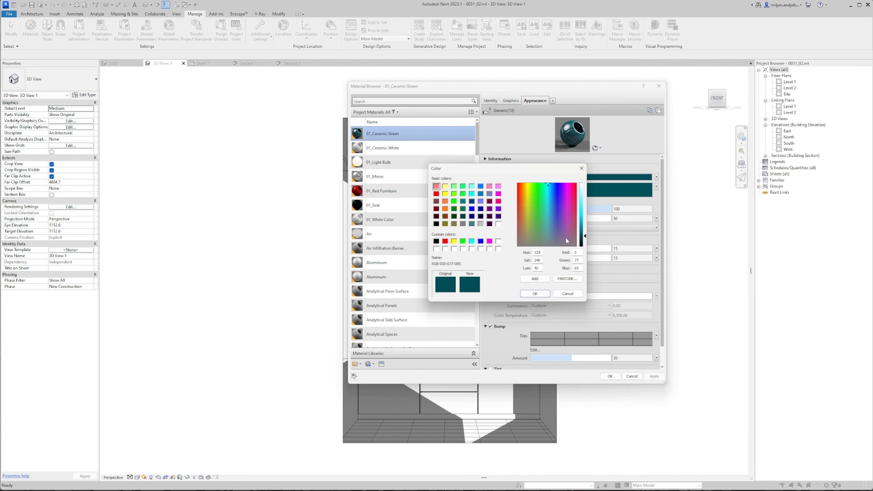
left_click(585, 240)
left_click(569, 294)
Enable a tint on the 01_Ceramic Green material and set the tint color to a dark teal.
scroll(494, 347, "down", 2)
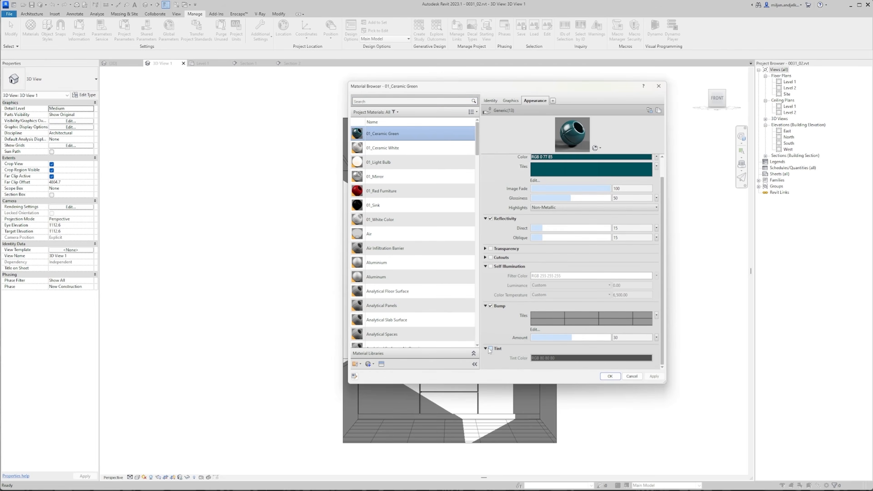
left_click(491, 349)
left_click(591, 358)
left_click(463, 201)
left_click(584, 236)
left_click(548, 187)
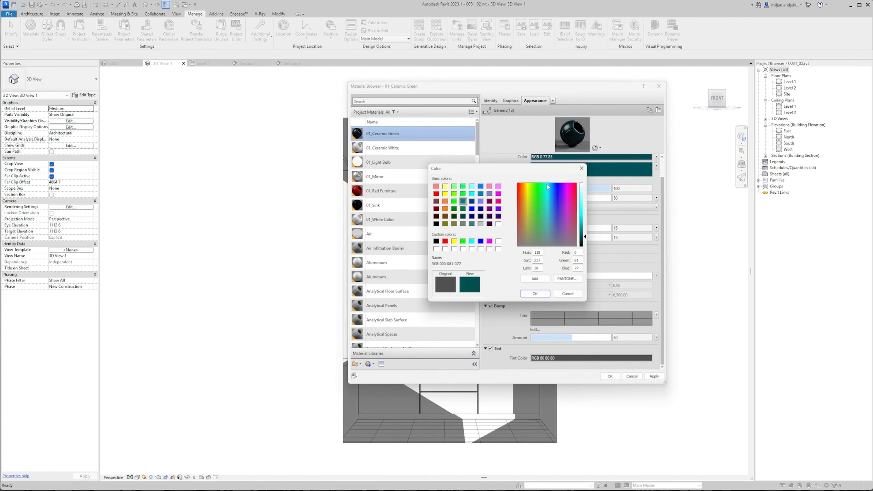
left_click_drag(549, 187, 549, 184)
left_click(585, 231)
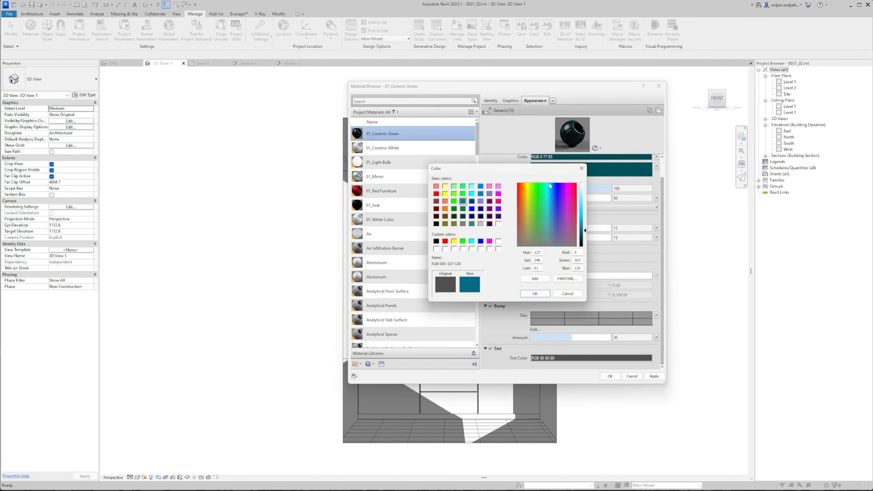
left_click(584, 234)
left_click(535, 294)
Confirm the materials, run another High quality test render, stop it early and close the rendering settings.
left_click(610, 376)
left_click(176, 14)
left_click(165, 30)
left_click(239, 139)
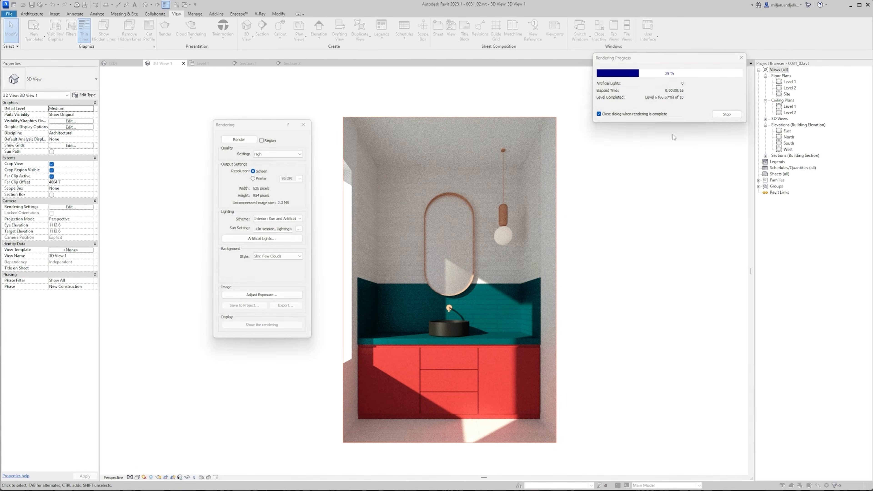
left_click(727, 114)
left_click(303, 125)
Reopen the project materials and turn off the tint on 01_Ceramic Green.
left_click(195, 14)
left_click(31, 29)
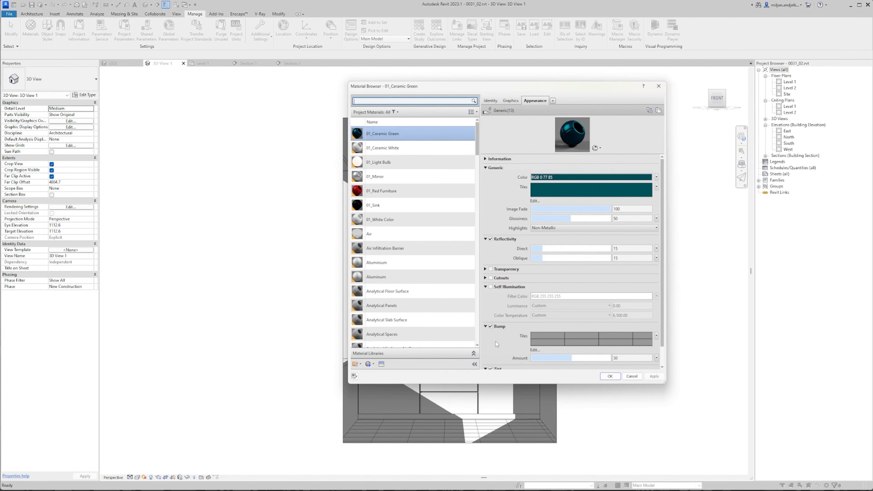
scroll(496, 341, "down", 1)
left_click(490, 348)
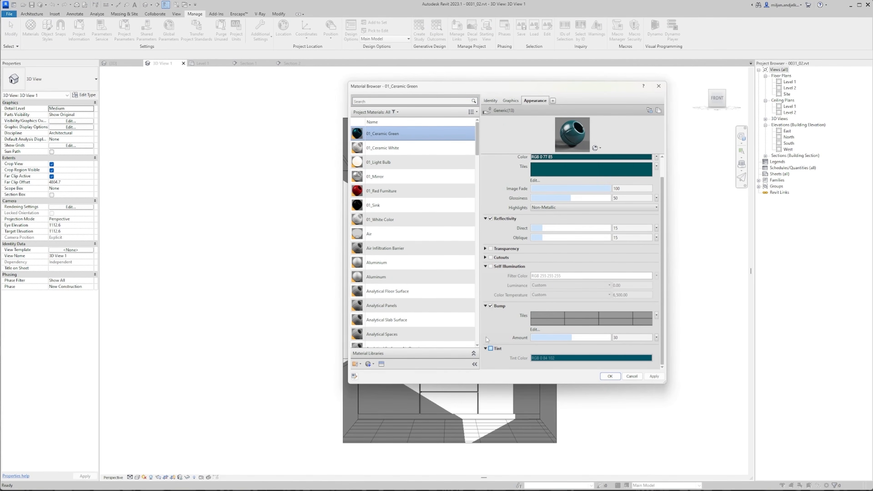
left_click_drag(663, 329, 661, 306)
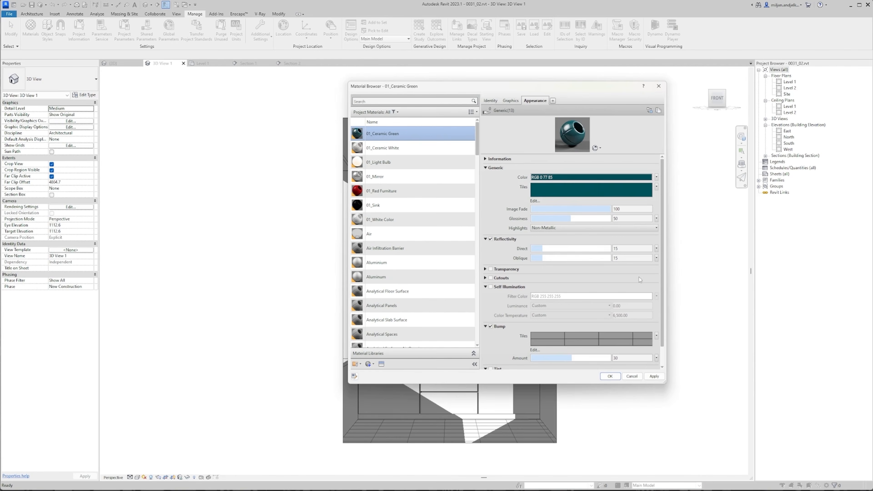
Lighten the generic appearance color of 01_Ceramic Green to RGB 0 96 106 and open the tile color of its texture.
left_click(585, 177)
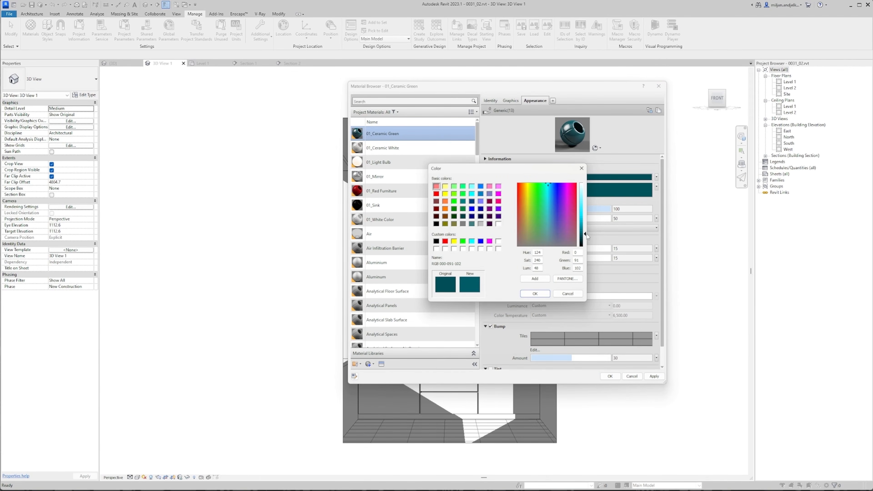
left_click_drag(587, 234, 587, 232)
left_click(535, 294)
left_click(563, 190)
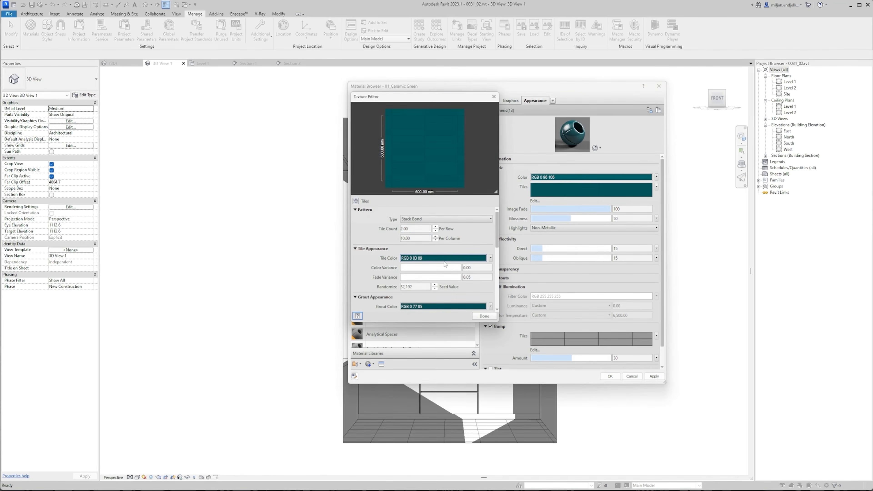
left_click(445, 261)
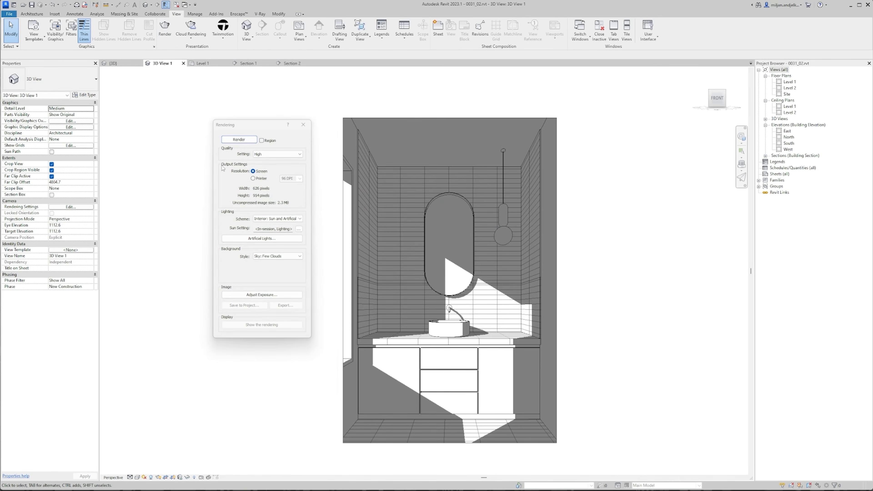
Set the render quality to Best and render the full bathroom view.
left_click(277, 154)
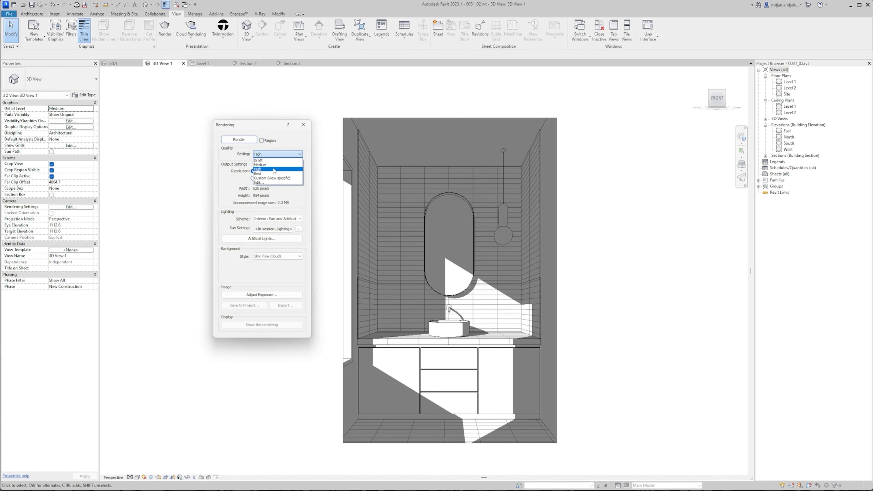
left_click(274, 174)
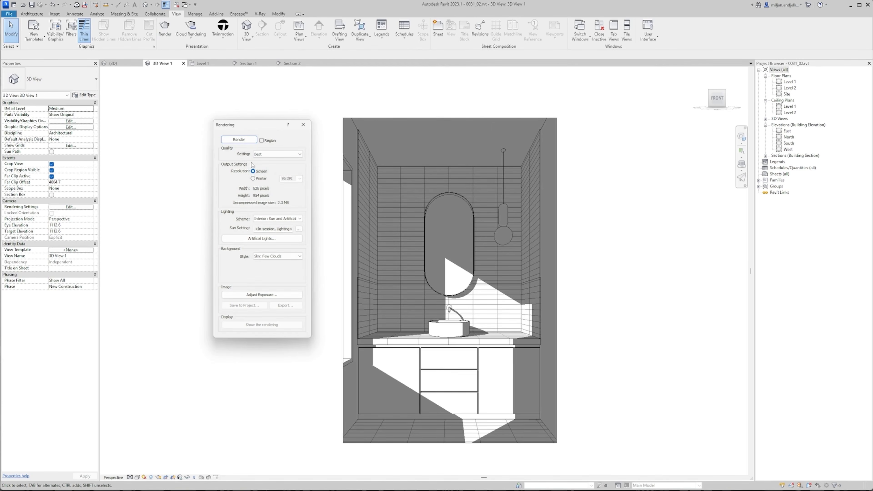
left_click(238, 140)
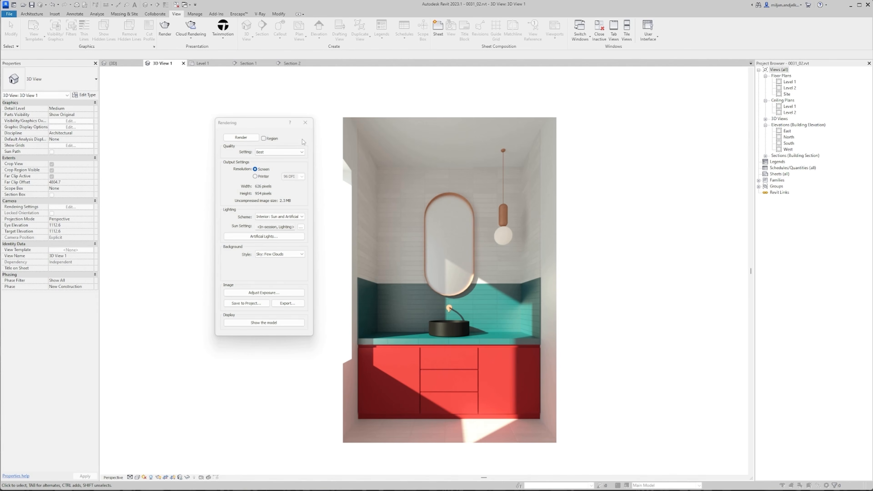
Save the finished rendering to the project under the name Render 01.
left_click(254, 304)
type("Render 01")
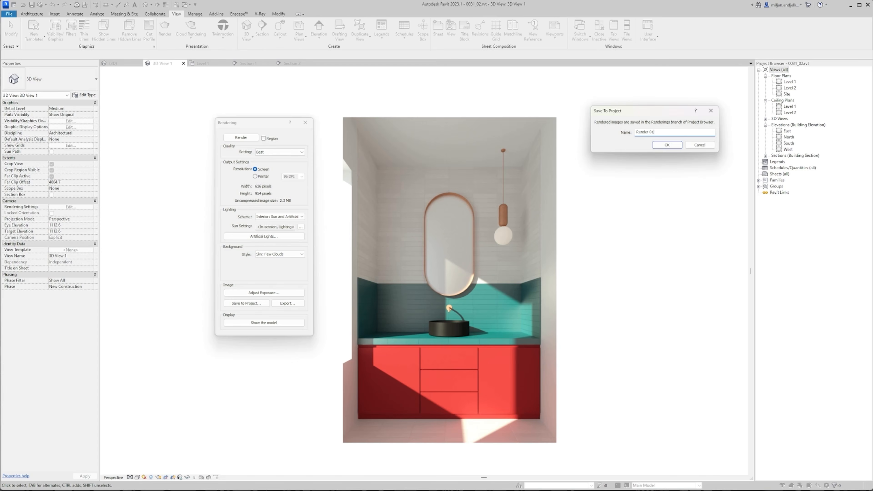
key("Return")
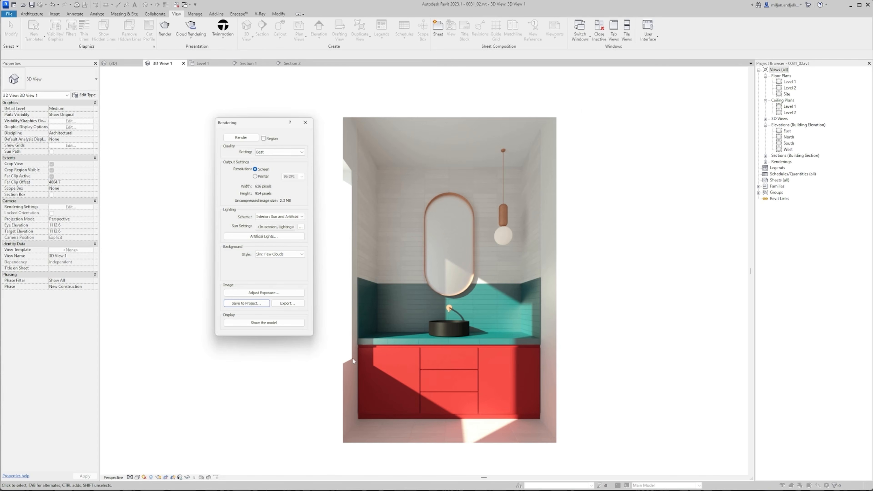
Export the rendered image as a JPEG named 0031_04.jpg into the renders folder.
left_click(287, 305)
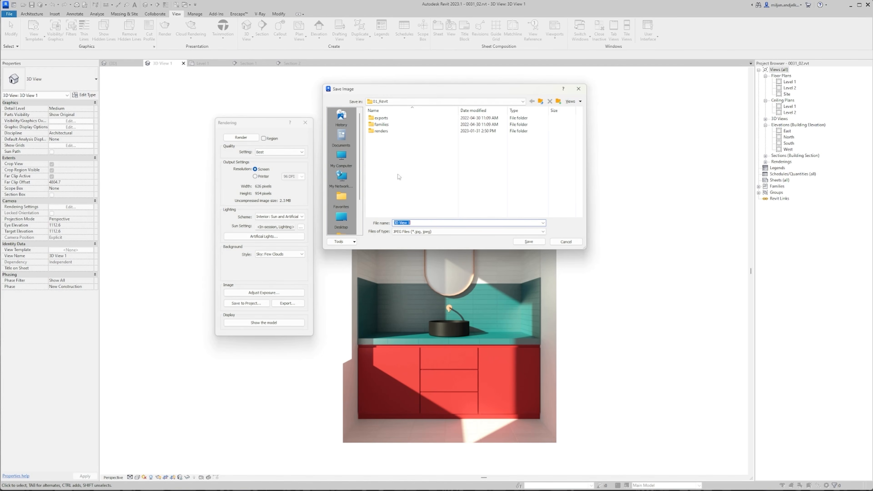
double_click(381, 130)
left_click(385, 137)
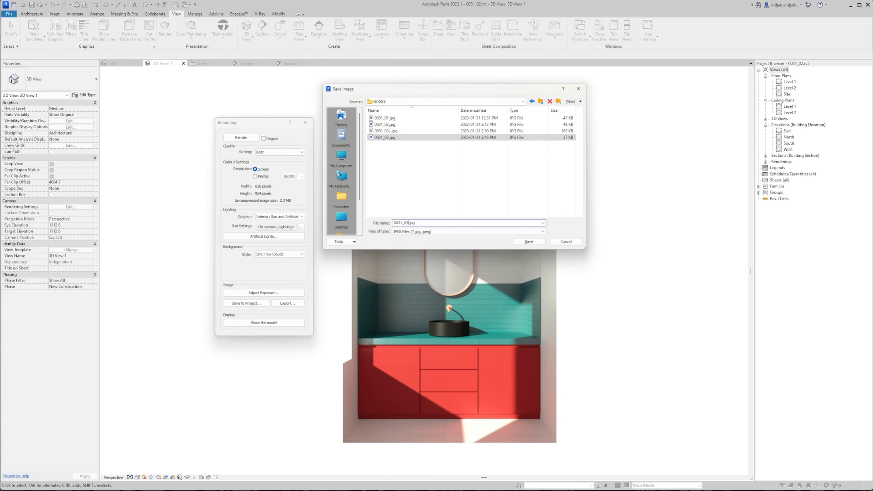
key("Return")
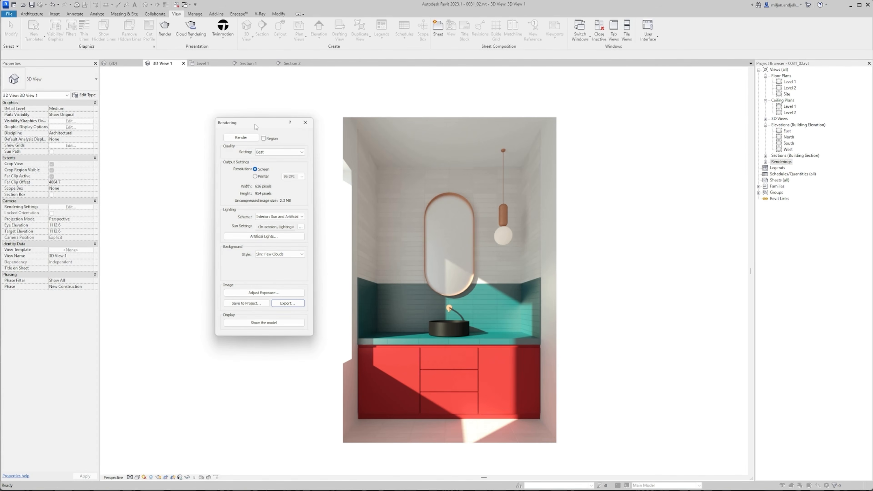
Open the saved Render 01 image from the project's renderings to view it.
left_click(766, 162)
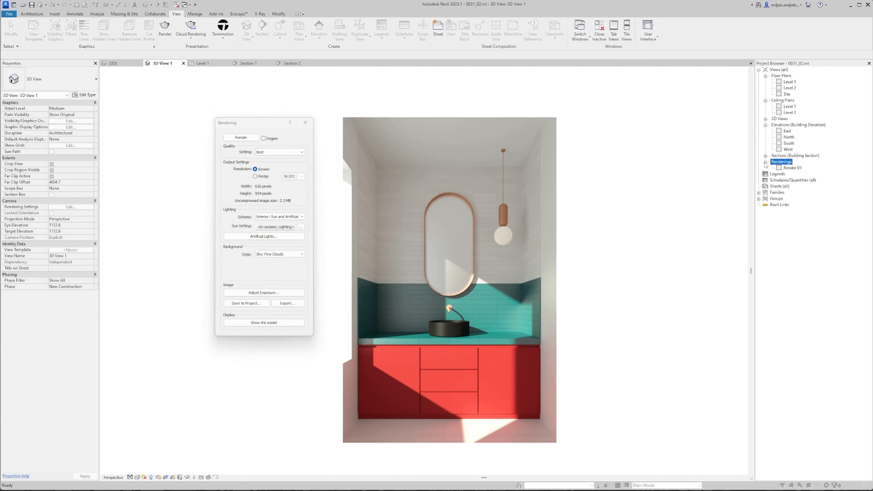
double_click(791, 169)
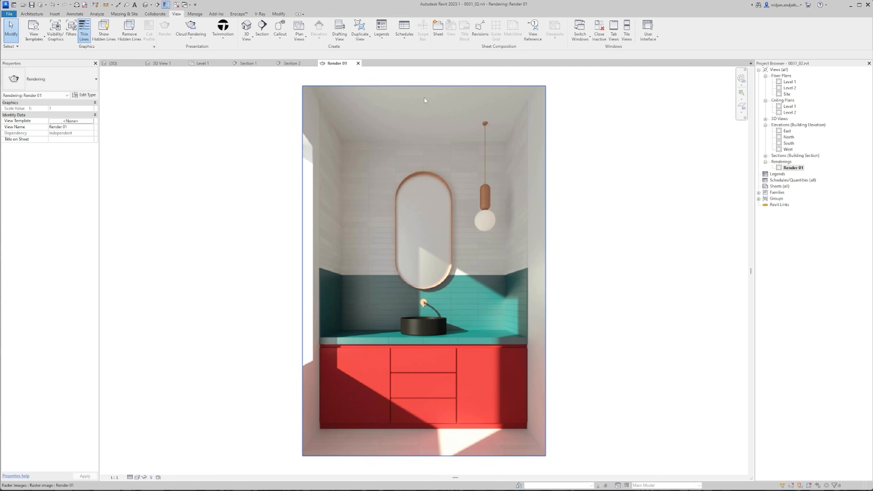